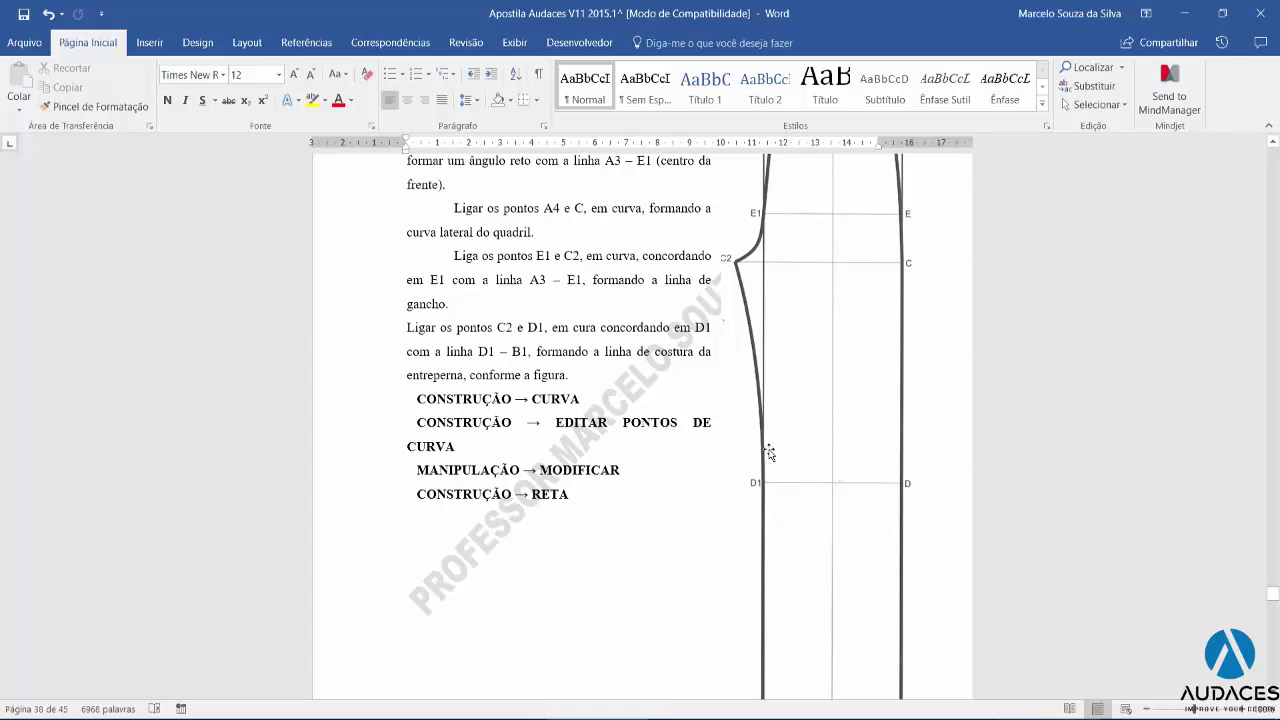
# Scroll through page 38 of the Word handout to review the front trouser curve steps.
pyautogui.scroll(2, 770, 380)
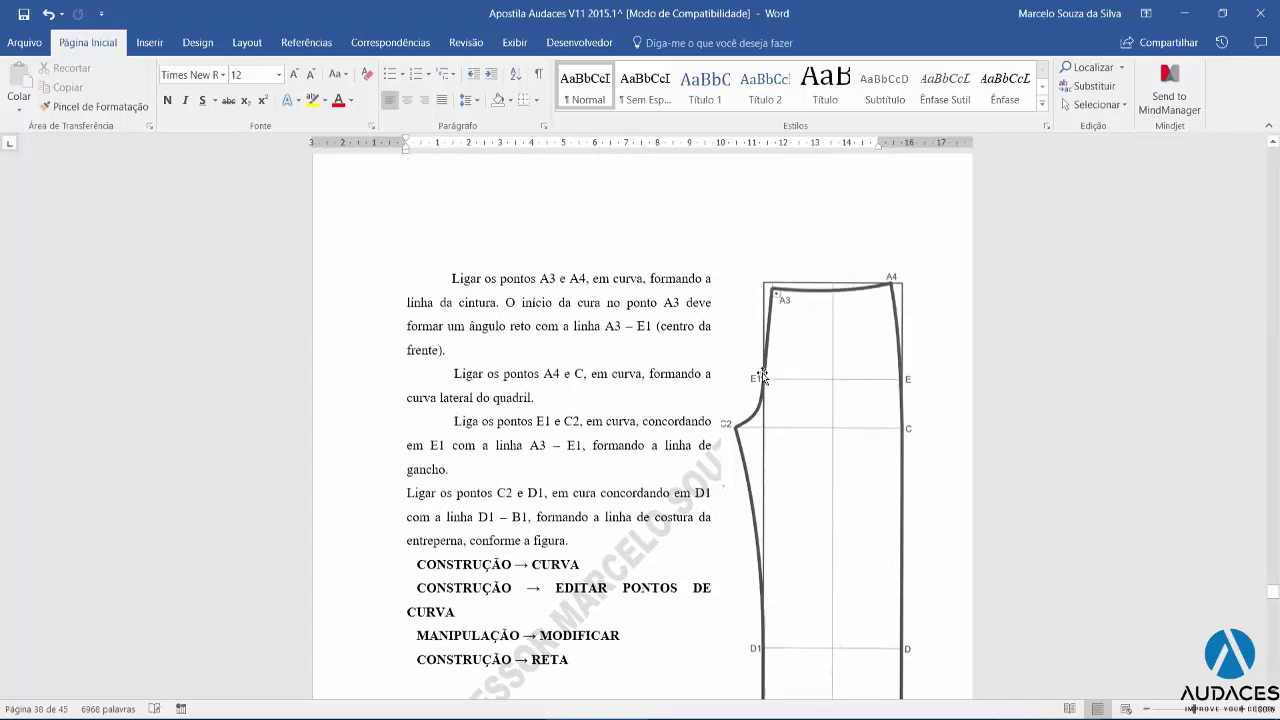
pyautogui.scroll(-5, 770, 380)
pyautogui.scroll(5, 770, 380)
pyautogui.scroll(-3, 770, 380)
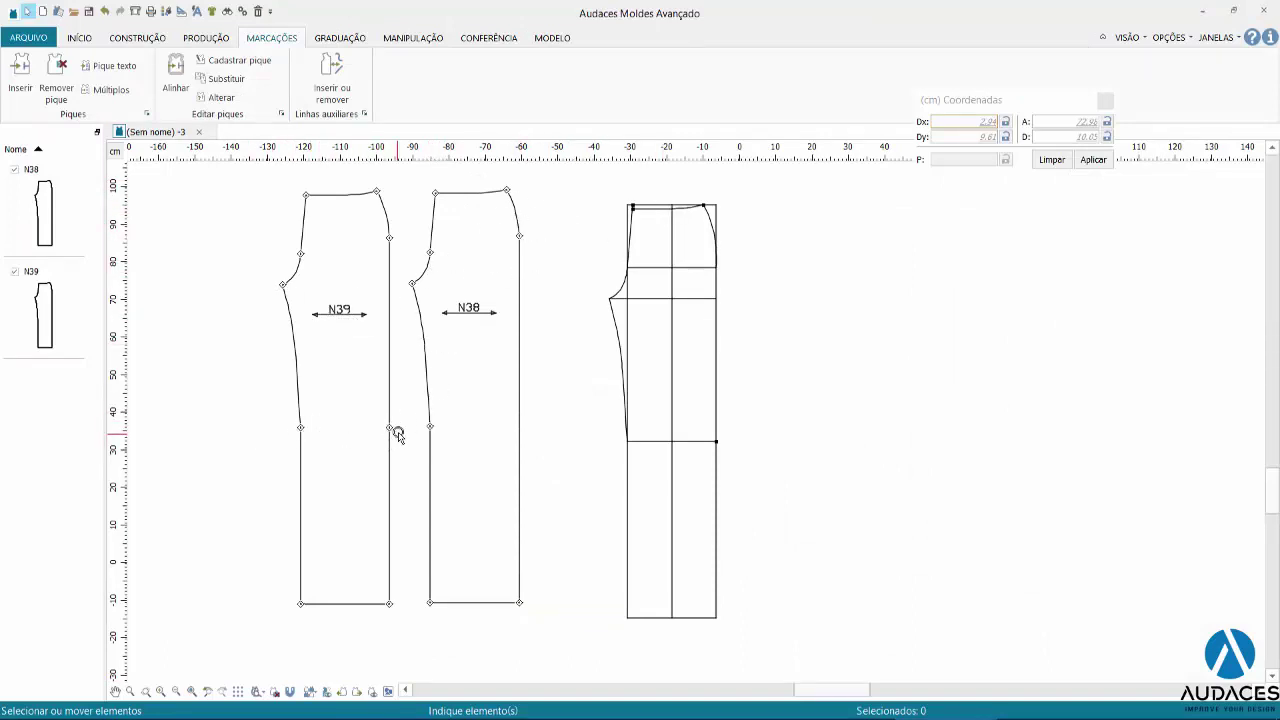
# Copy the selected front trouser draft, paste it into a new blank pattern file, and deselect it.
pyautogui.moveTo(574, 180); pyautogui.dragTo(813, 640)
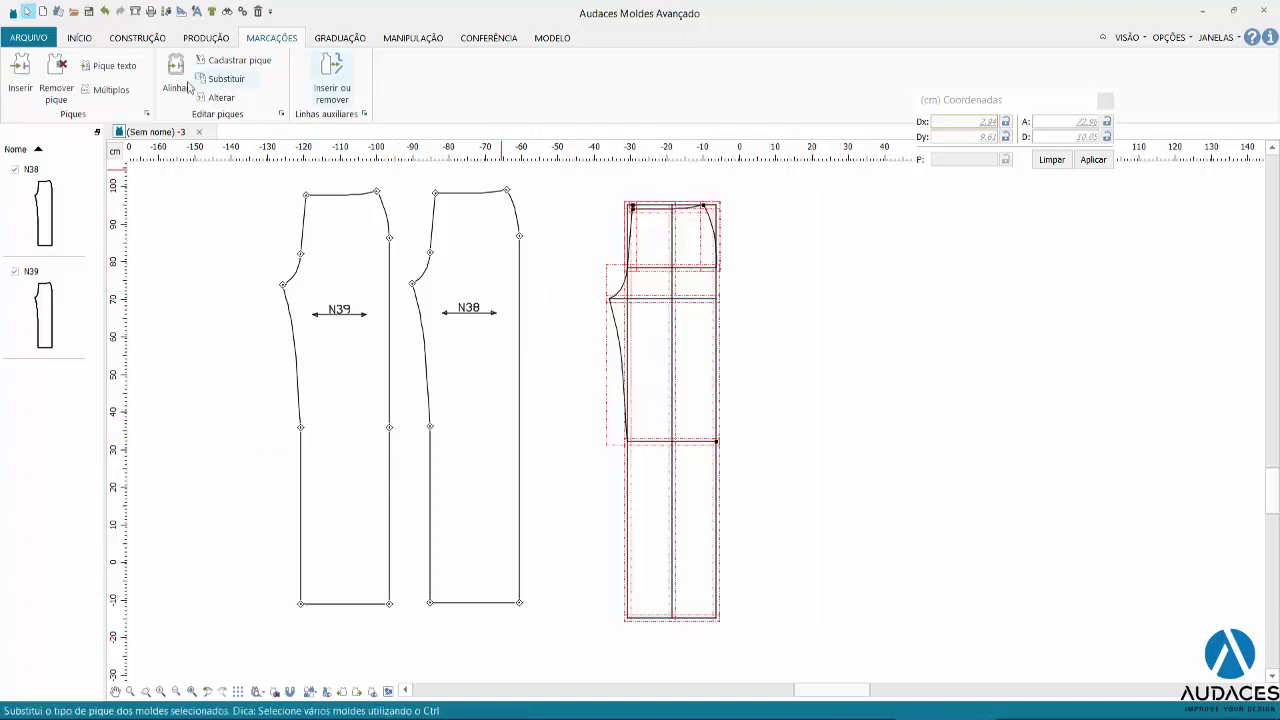
pyautogui.click(44, 16)
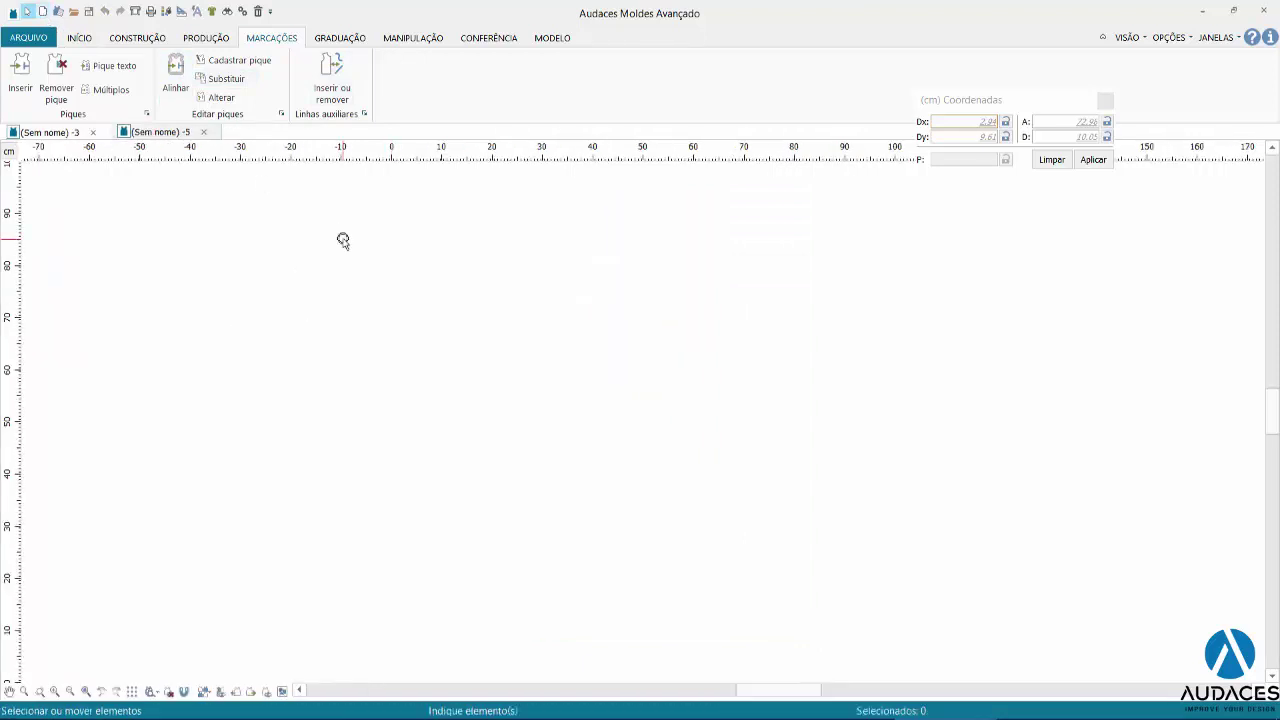
pyautogui.hotkey('ctrl', 'v')
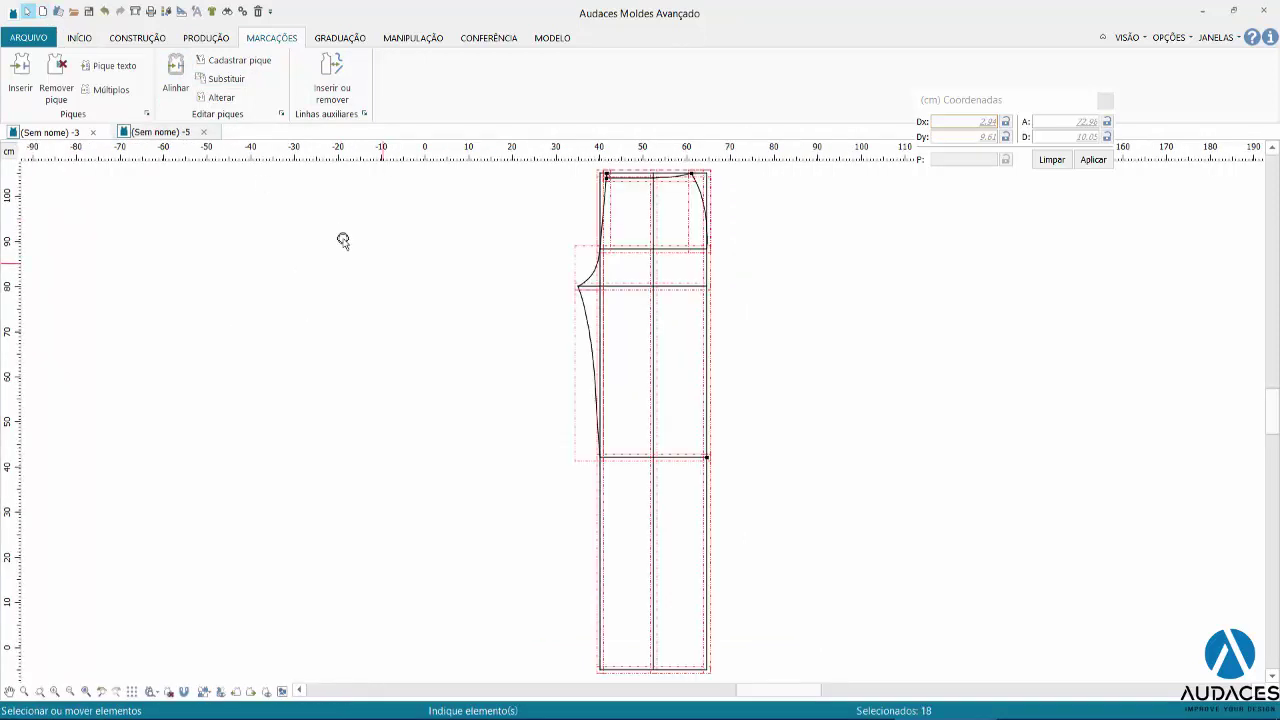
pyautogui.click(733, 316)
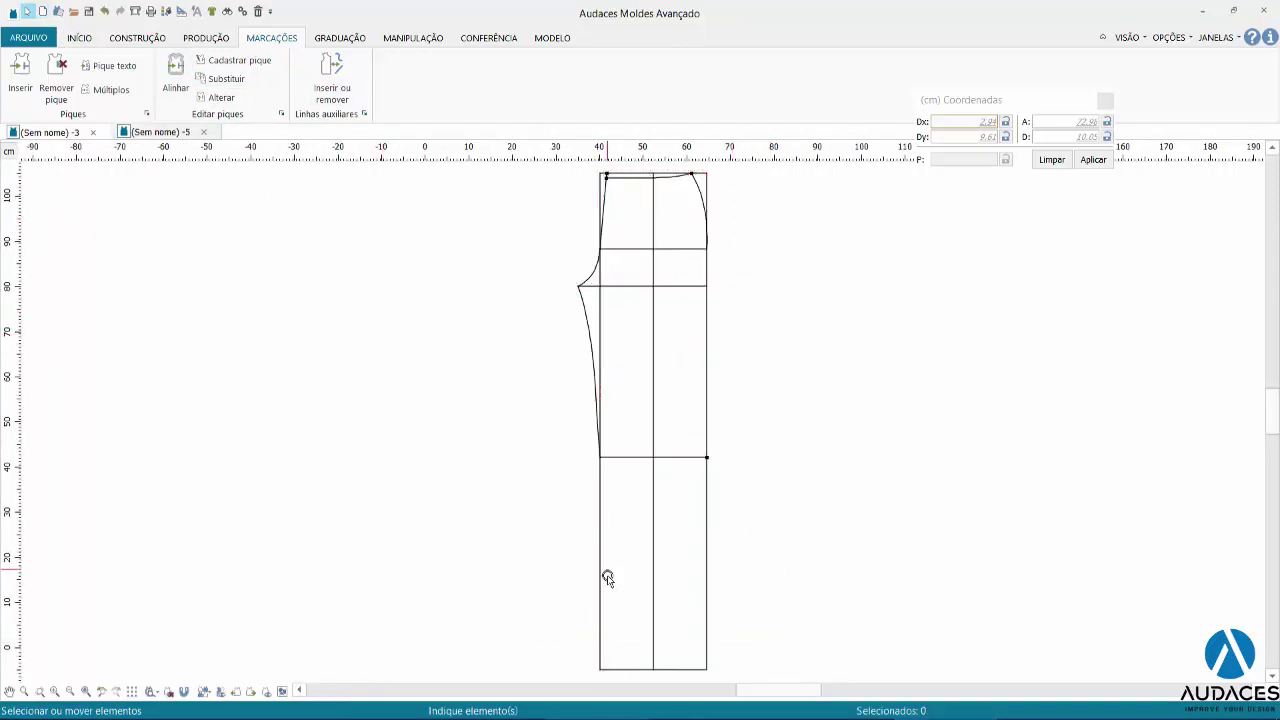
# In the Word handout, read the page 39 steps for drafting the back trouser.
pyautogui.hotkey('alt', 'Tab')
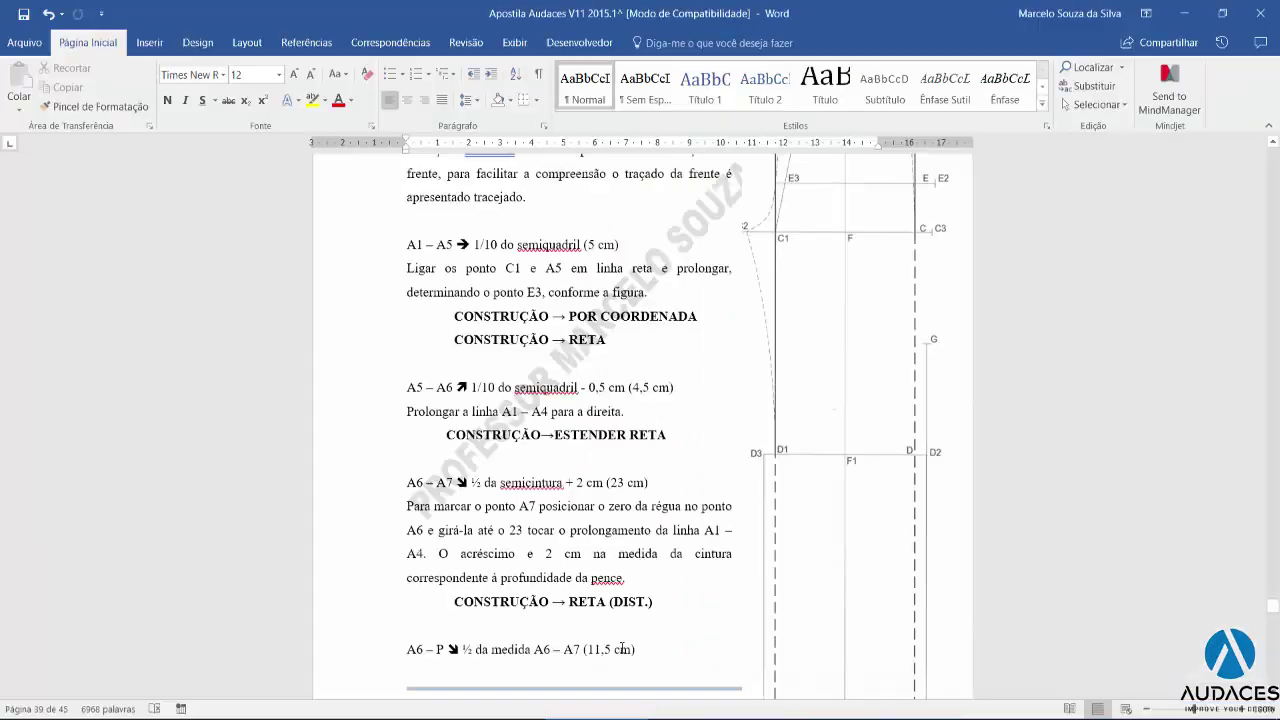
pyautogui.scroll(-1, 681, 388)
pyautogui.scroll(3, 681, 388)
pyautogui.scroll(1, 681, 388)
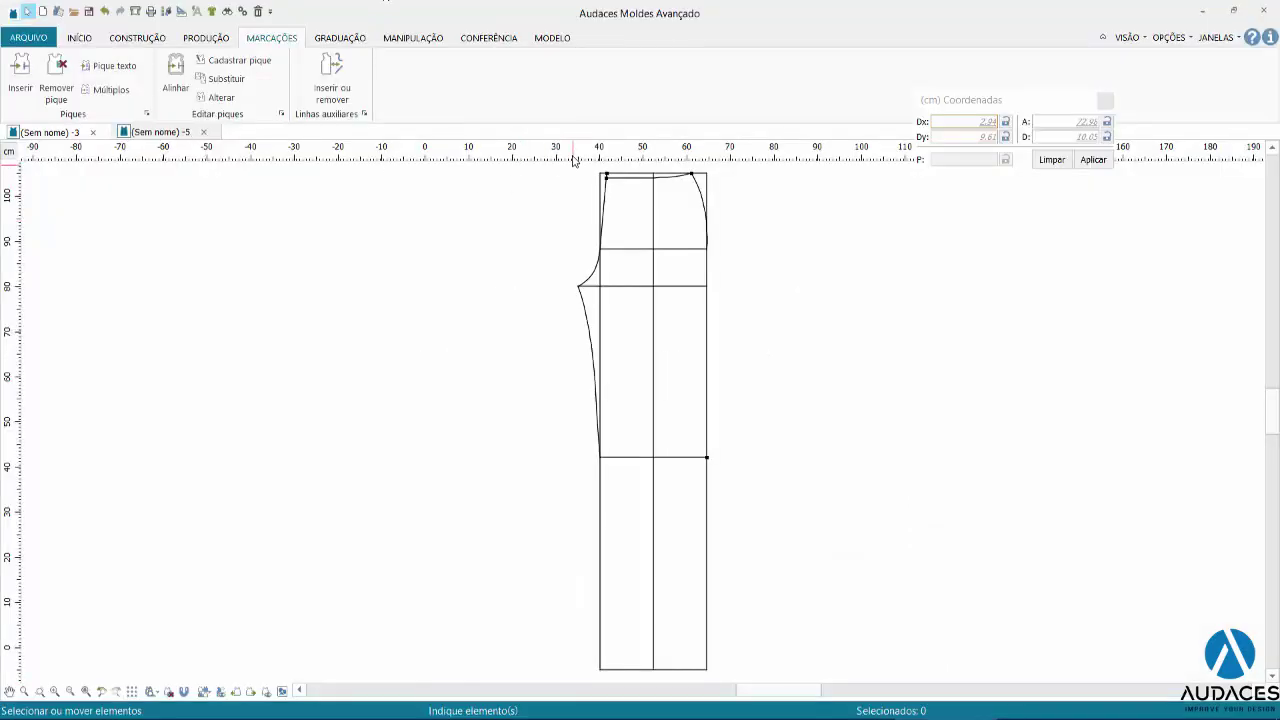
# Mark a point 5 cm along the top edge from the draft's top-left corner (Dx 5, Dy 0).
pyautogui.scroll(2, 614, 163)
pyautogui.scroll(2, 614, 163)
pyautogui.scroll(1, 614, 163)
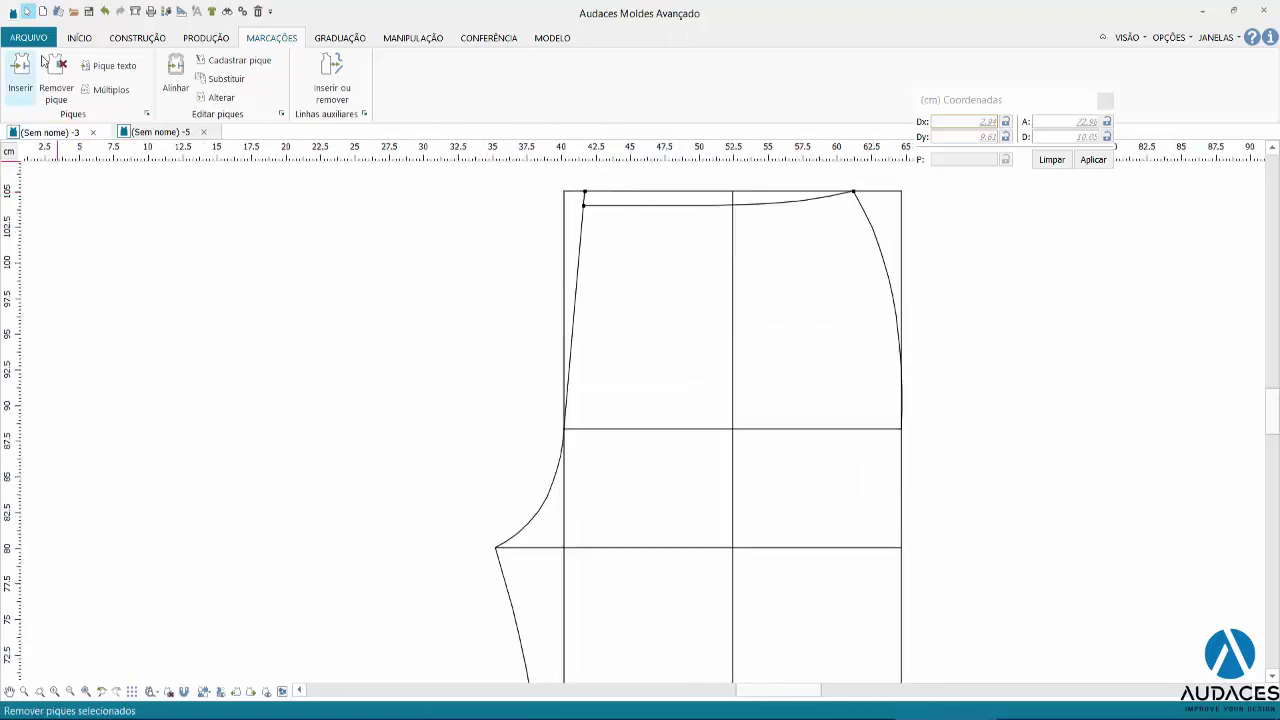
pyautogui.click(340, 38)
pyautogui.click(160, 40)
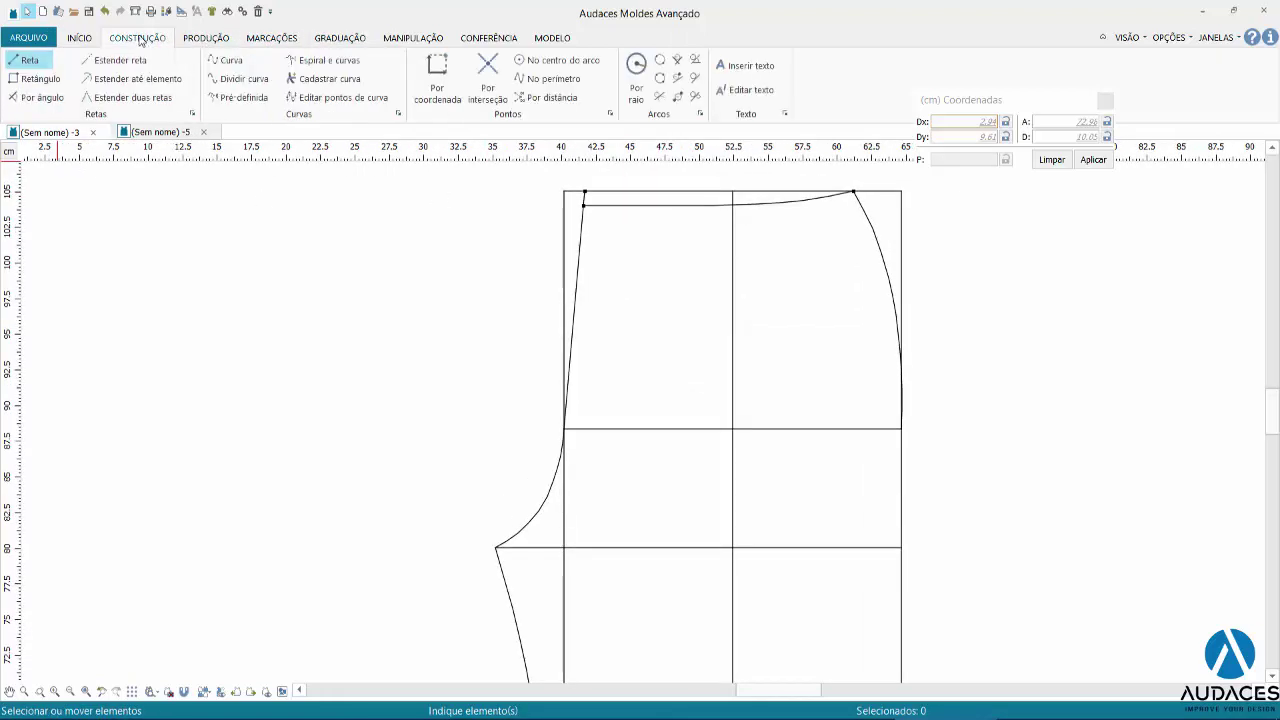
pyautogui.click(437, 75)
pyautogui.write('5')
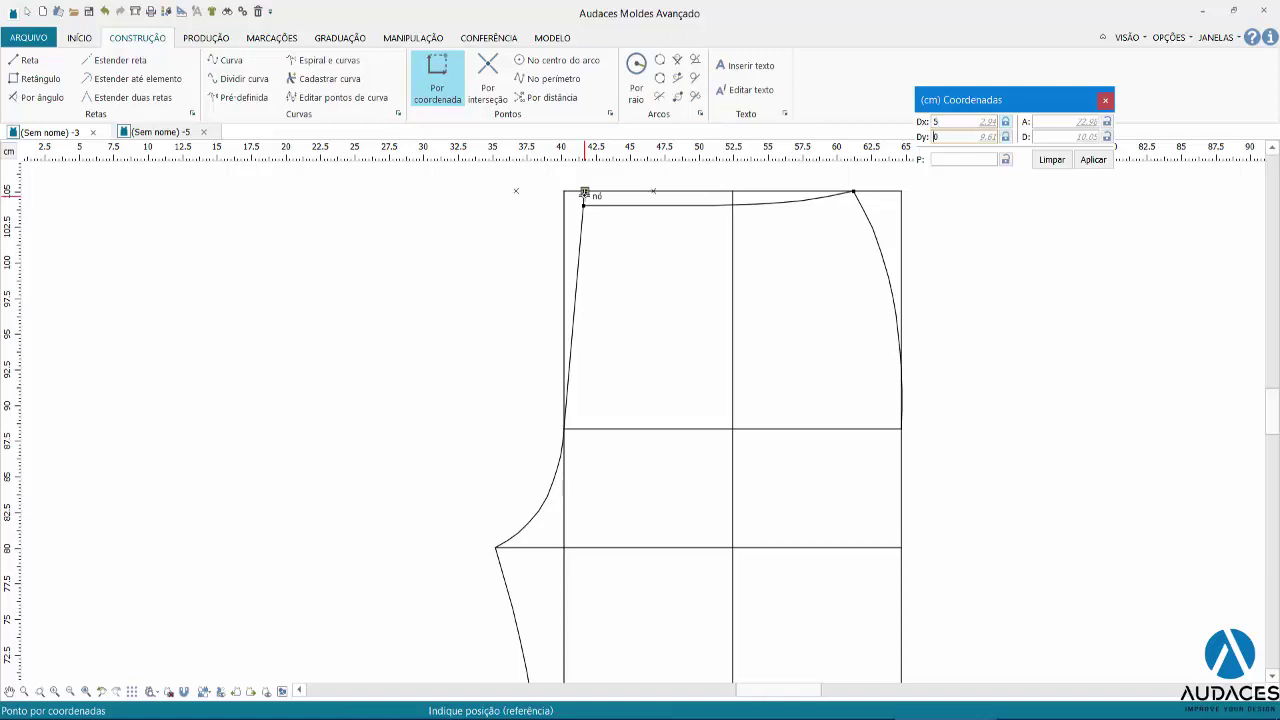
pyautogui.click(653, 191)
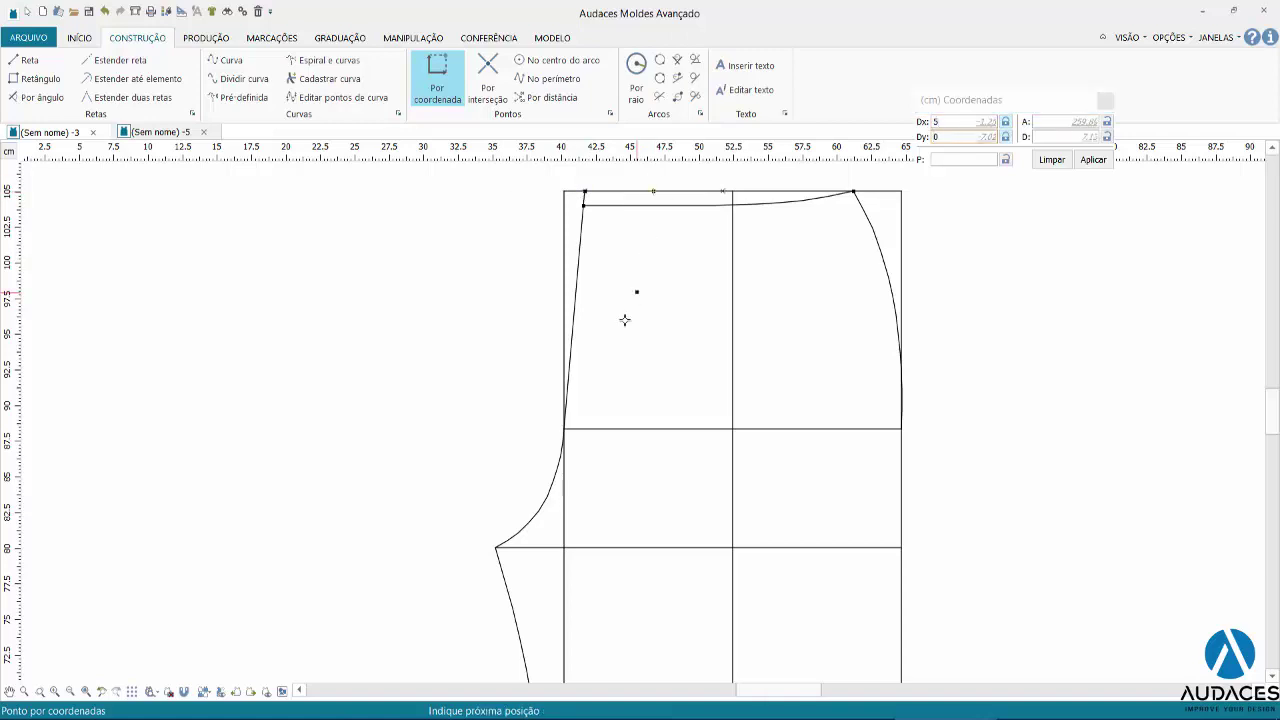
# Draw a straight line from the new top-edge point to the crotch-line corner.
pyautogui.click(25, 60)
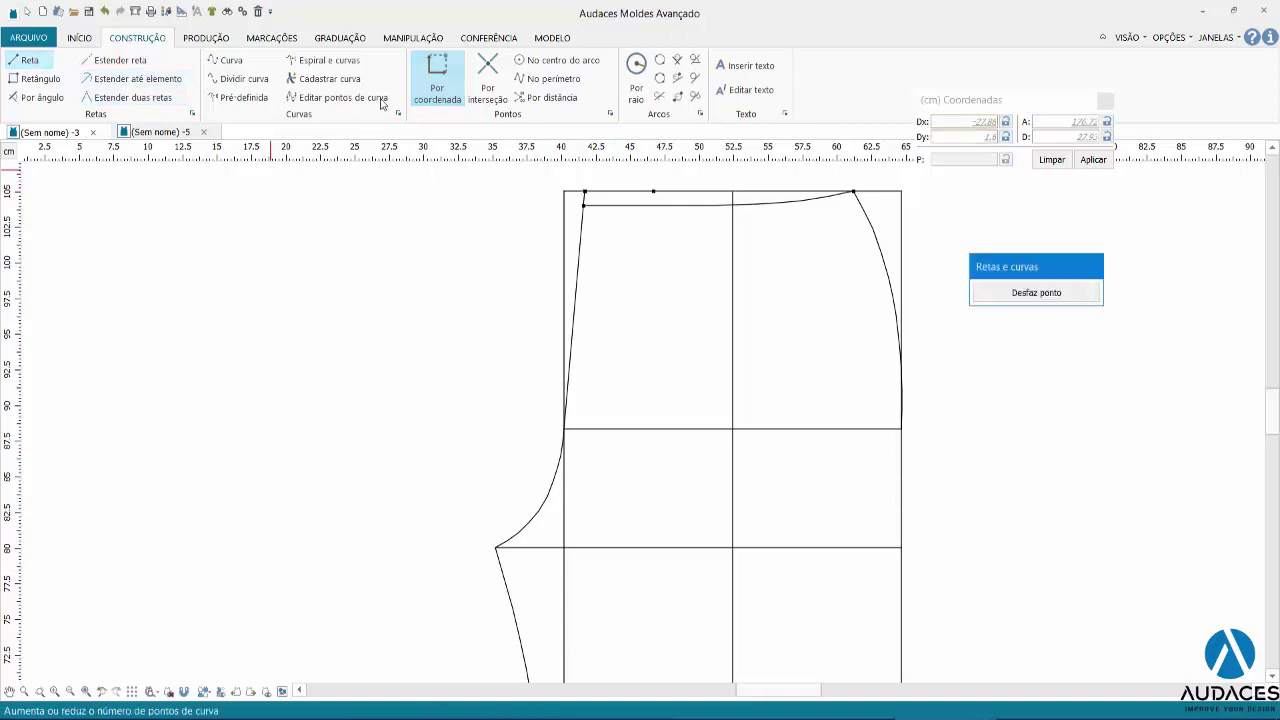
pyautogui.click(653, 191)
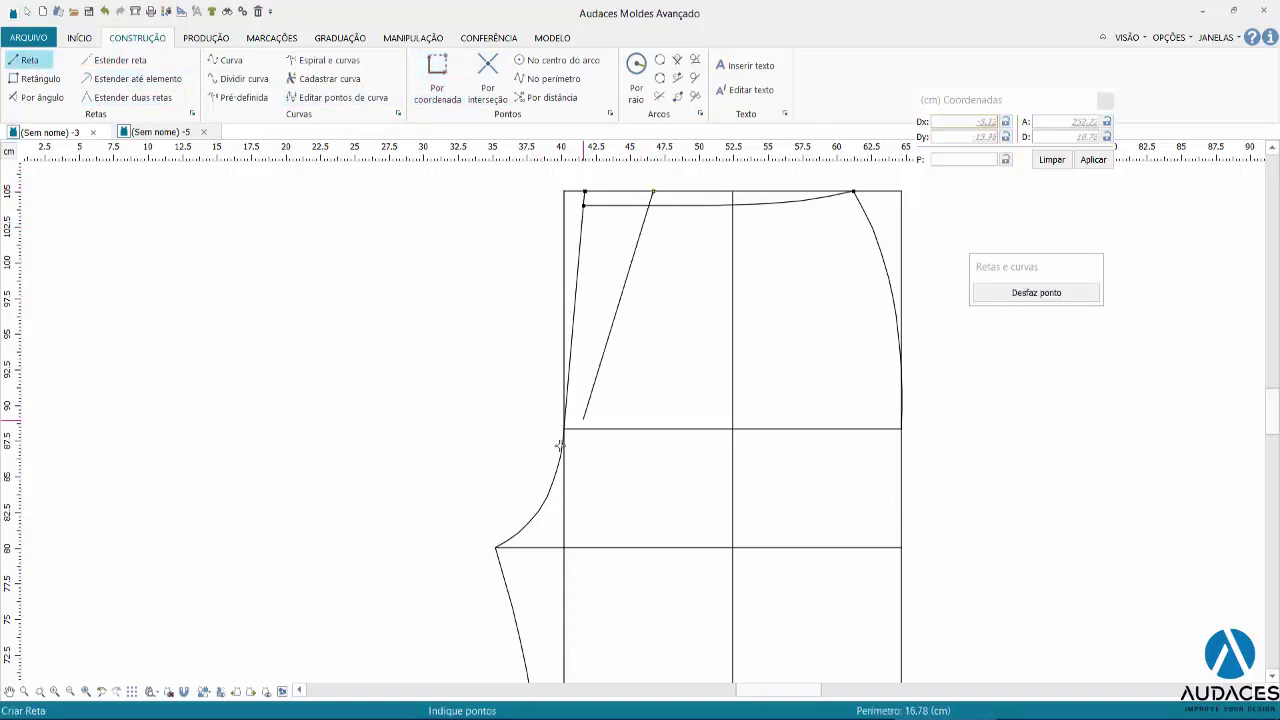
pyautogui.click(564, 547)
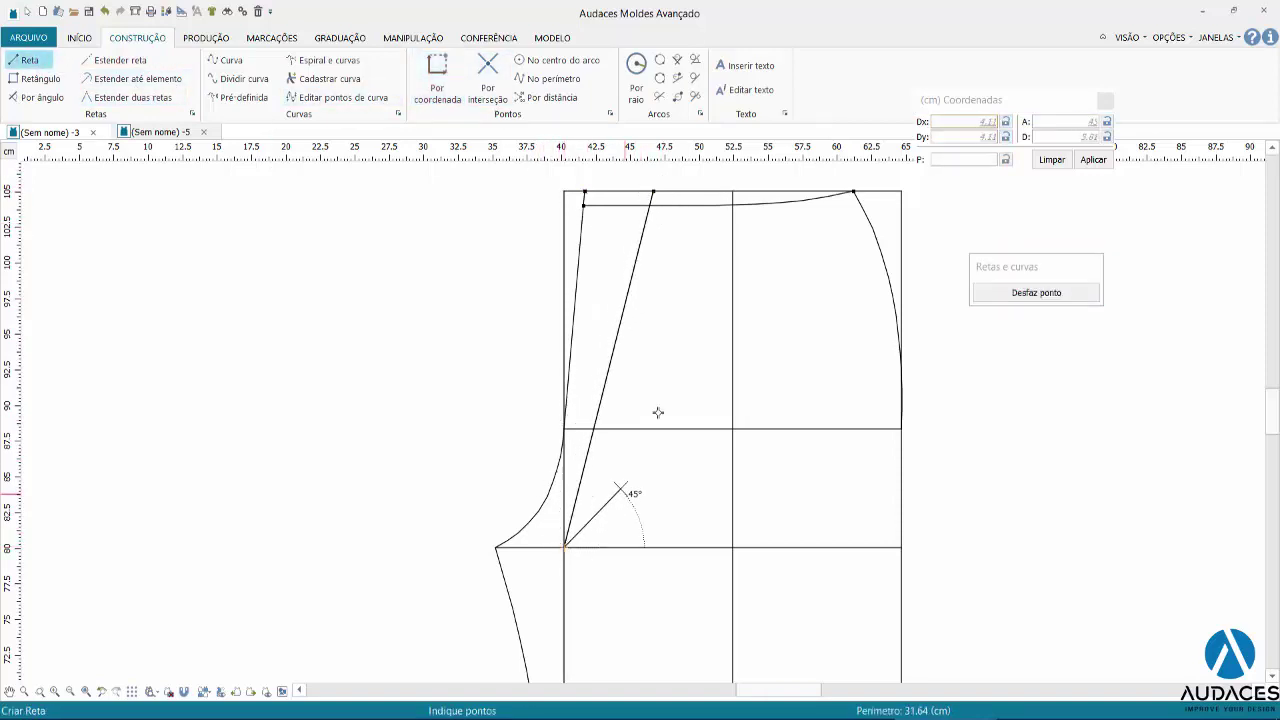
pyautogui.rightClick(630, 331)
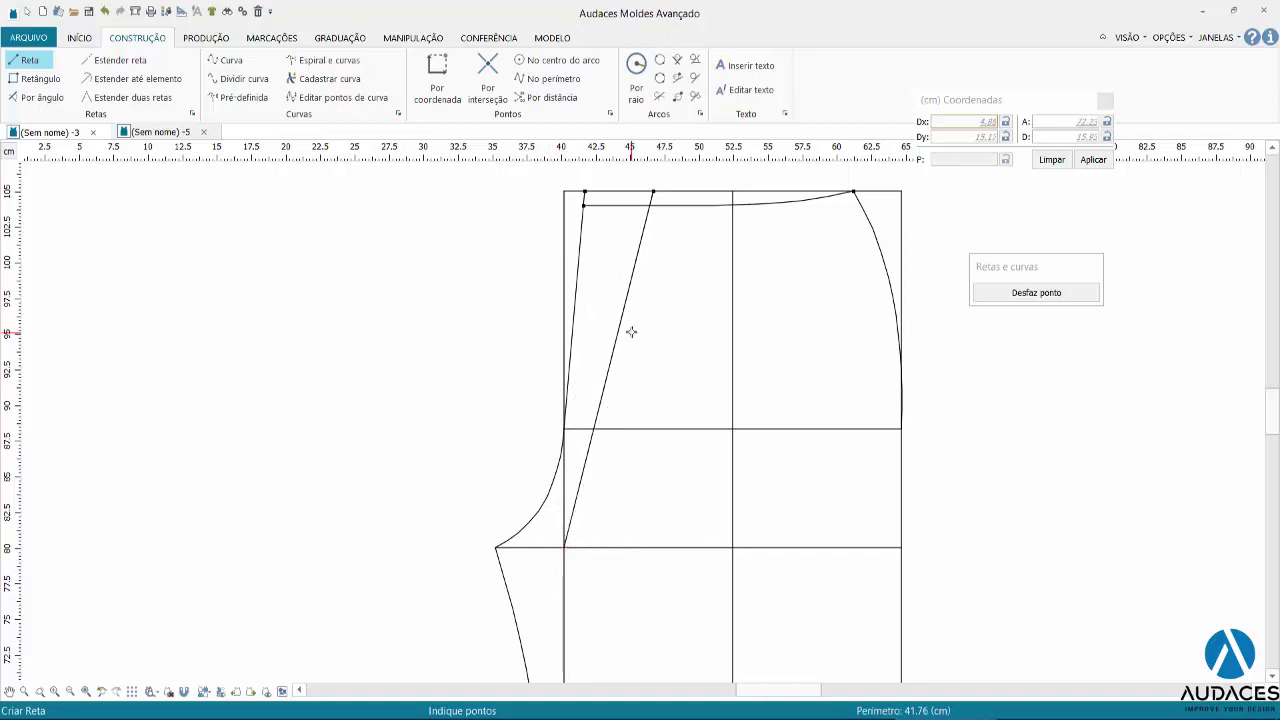
# Extend the slanted line 4.5 cm beyond the top waist edge and zoom in to verify it.
pyautogui.click(45, 60)
pyautogui.click(120, 60)
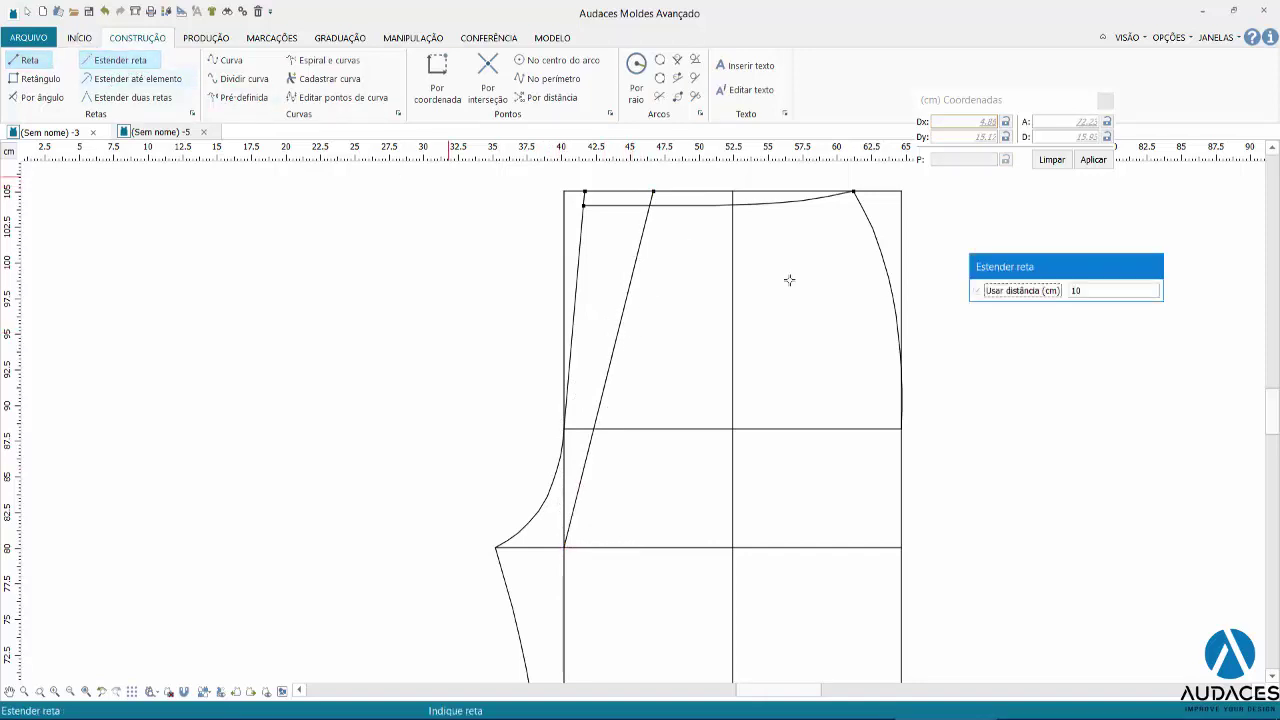
pyautogui.doubleClick(1085, 290)
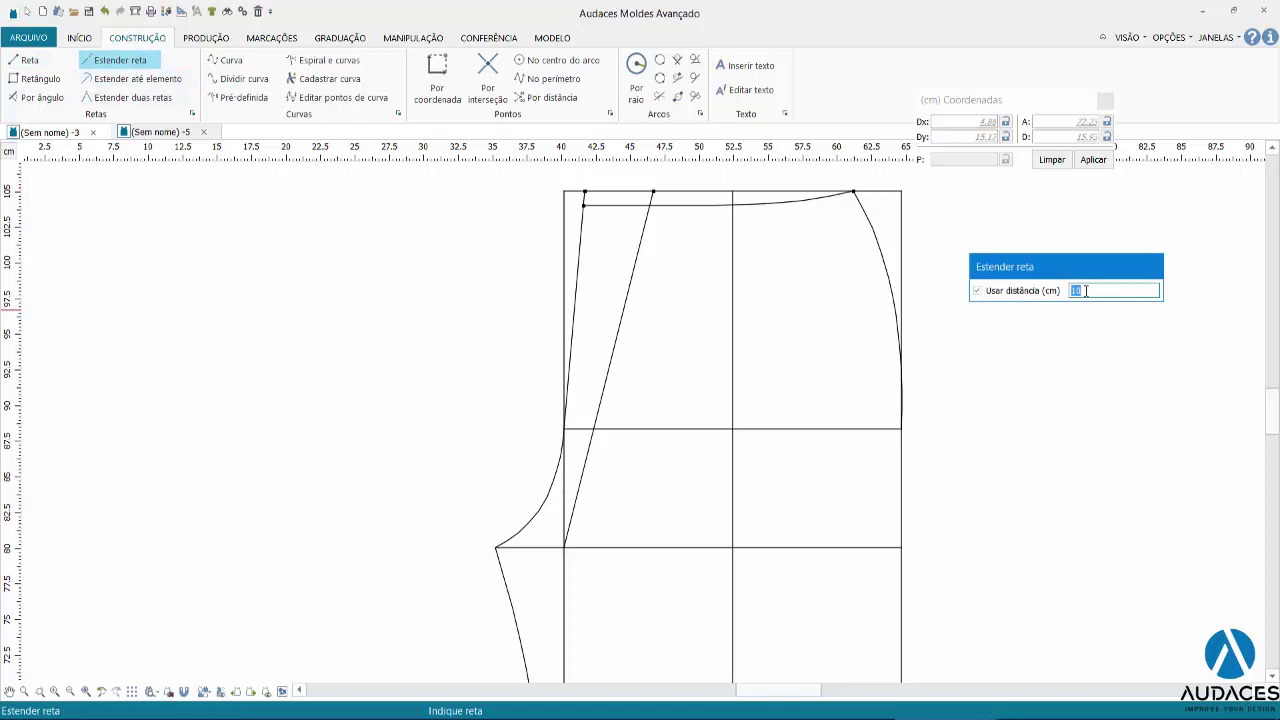
pyautogui.write('4.5')
pyautogui.click(637, 263)
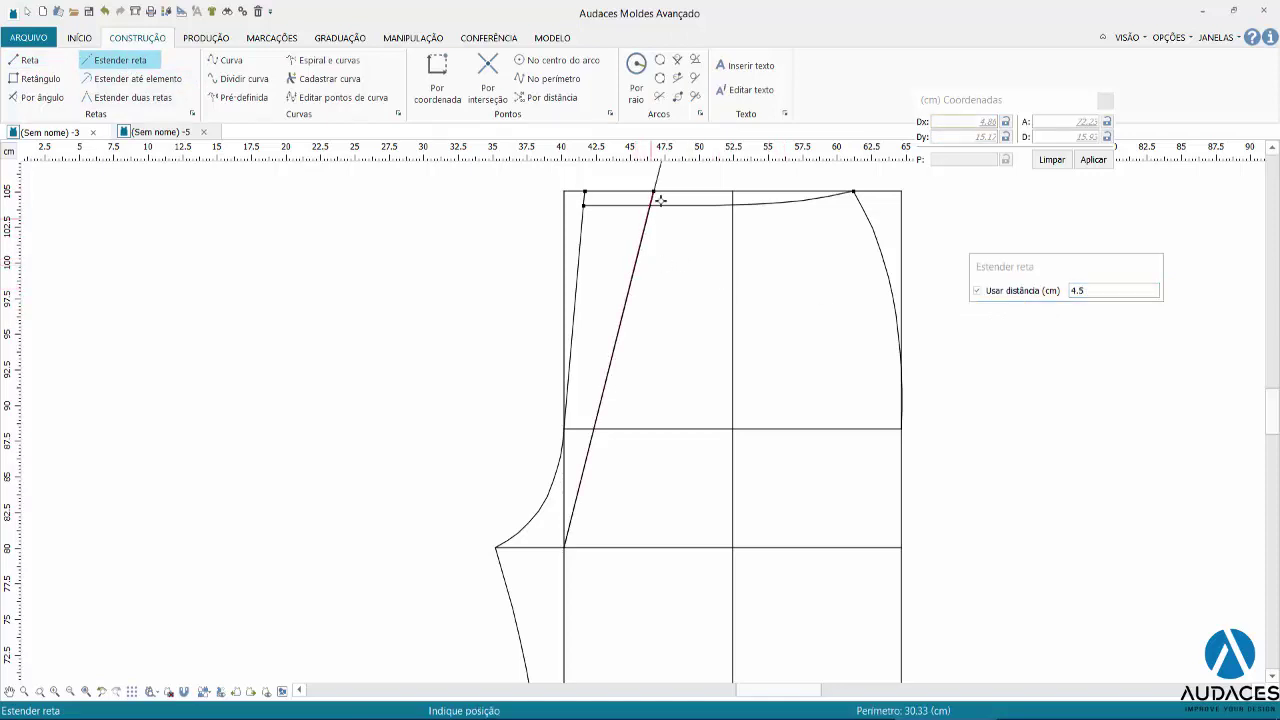
pyautogui.click(676, 177)
pyautogui.press('Escape')
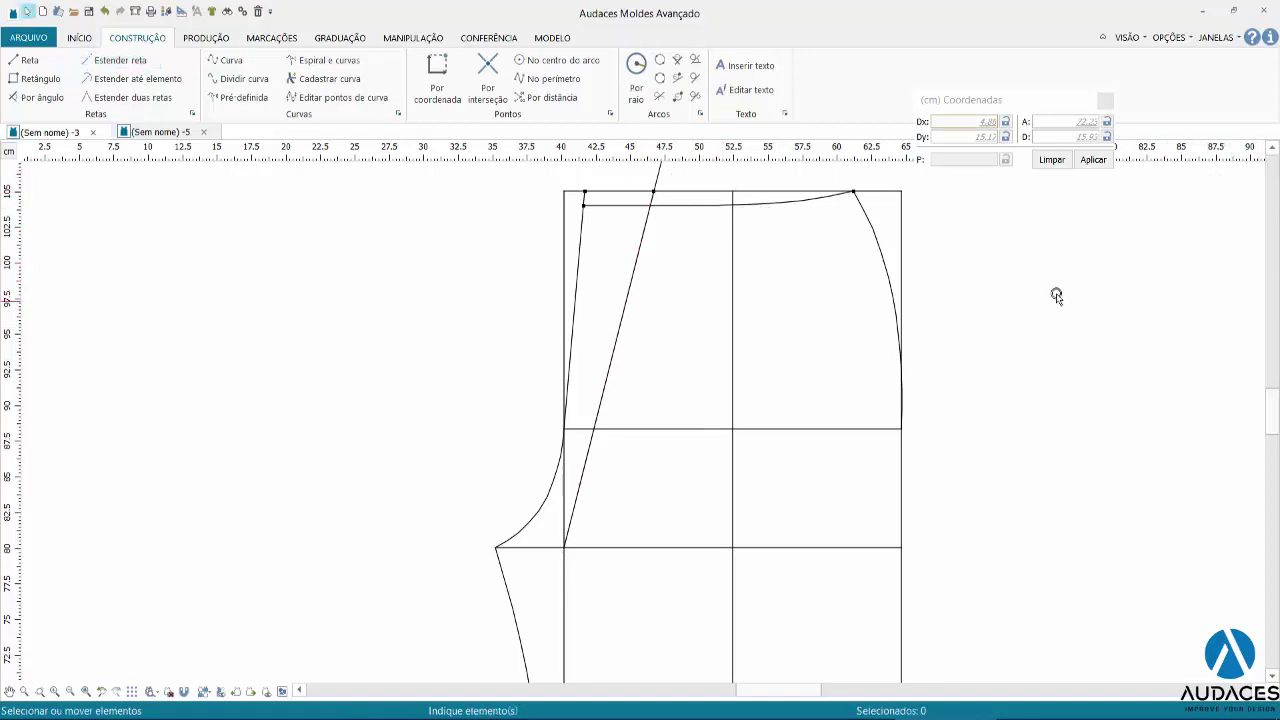
pyautogui.scroll(1, 1061, 268)
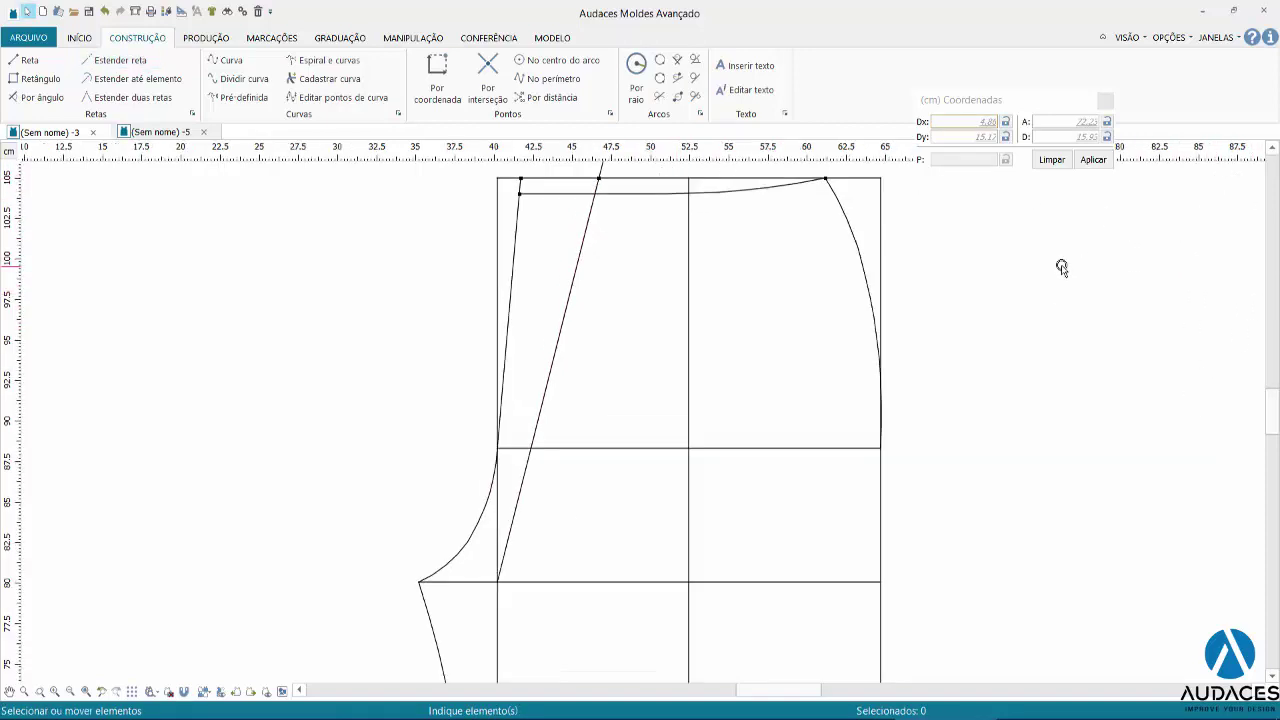
pyautogui.click(42, 696)
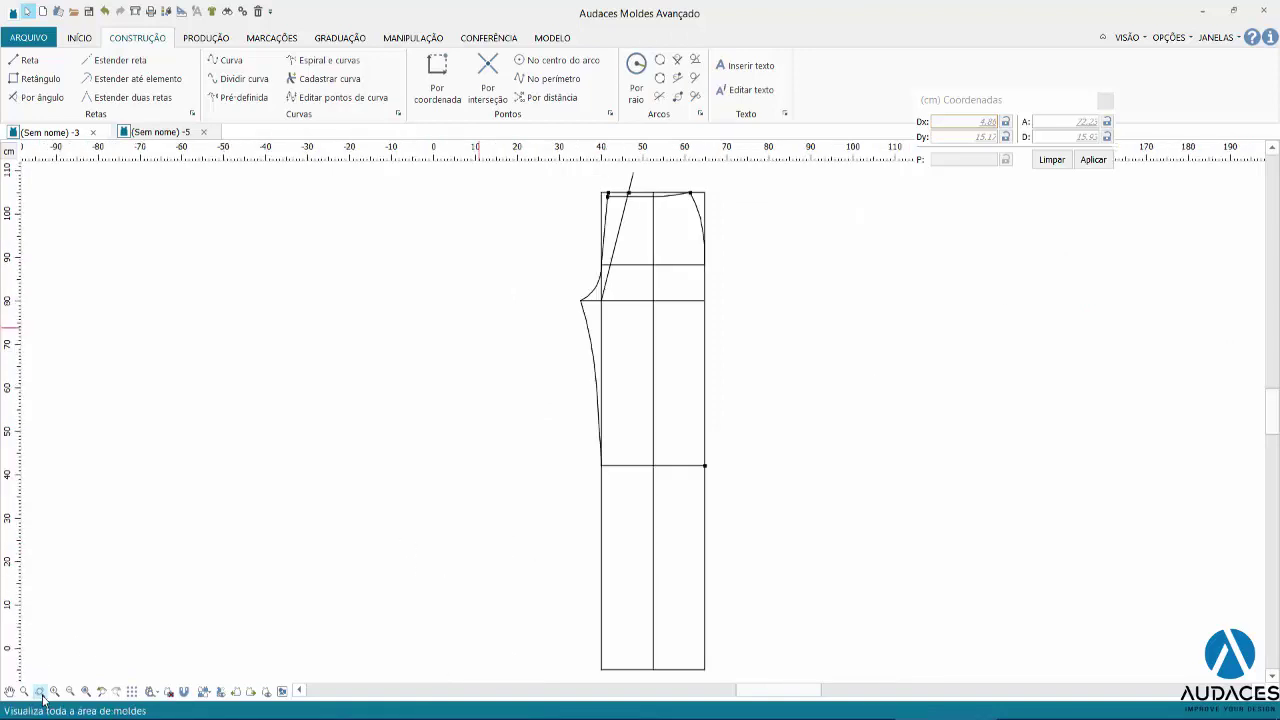
pyautogui.click(737, 363)
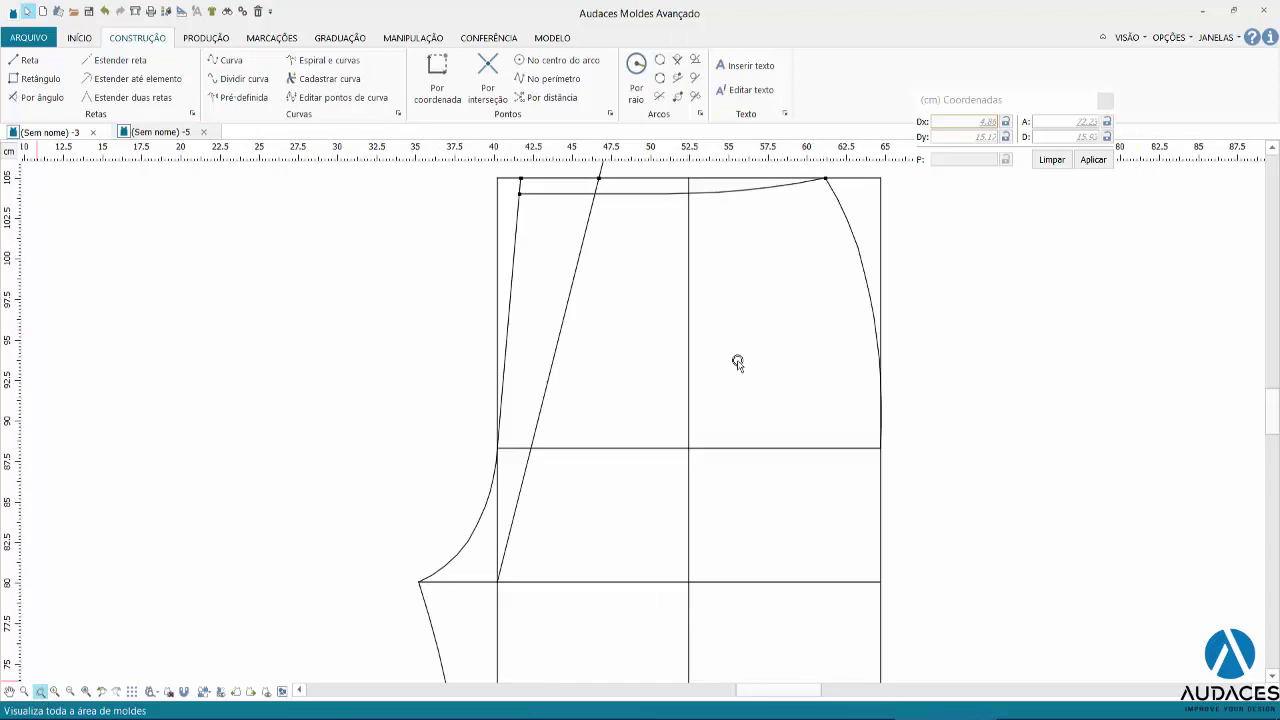
pyautogui.rightClick(737, 363)
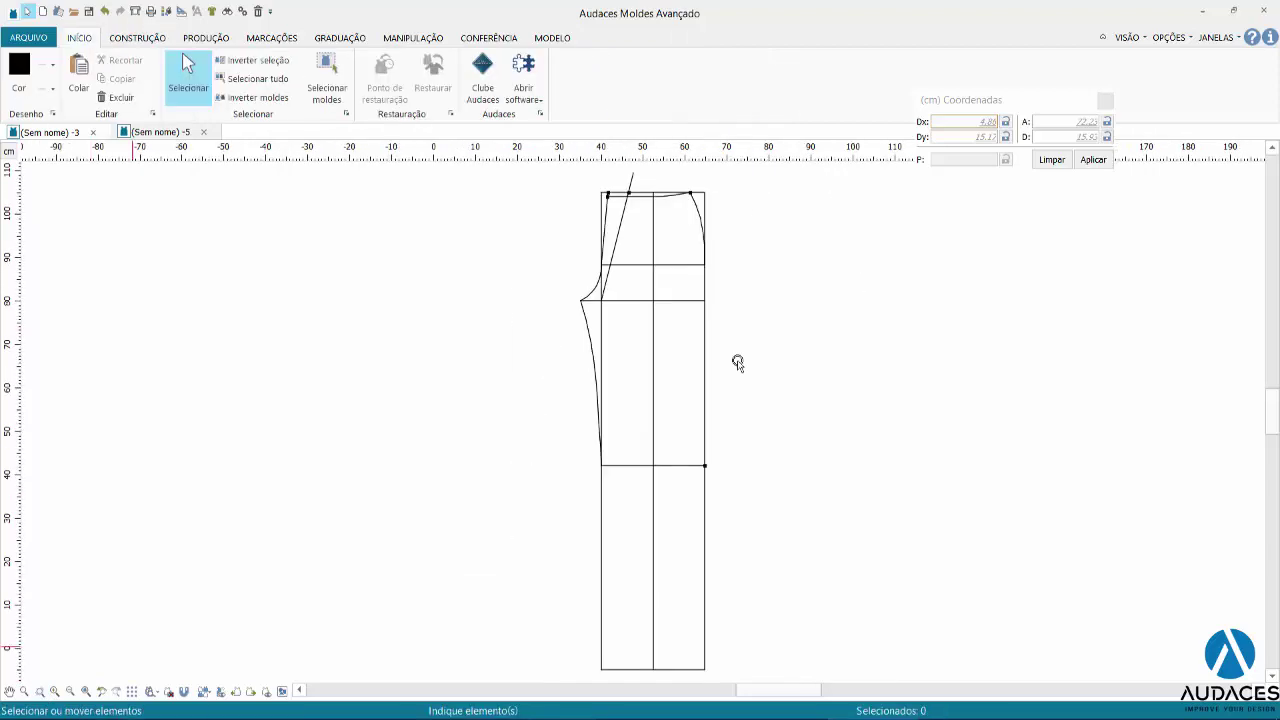
# In the Word handout, read the page 39 A6–A7 waist step.
pyautogui.hotkey('alt', 'Tab')
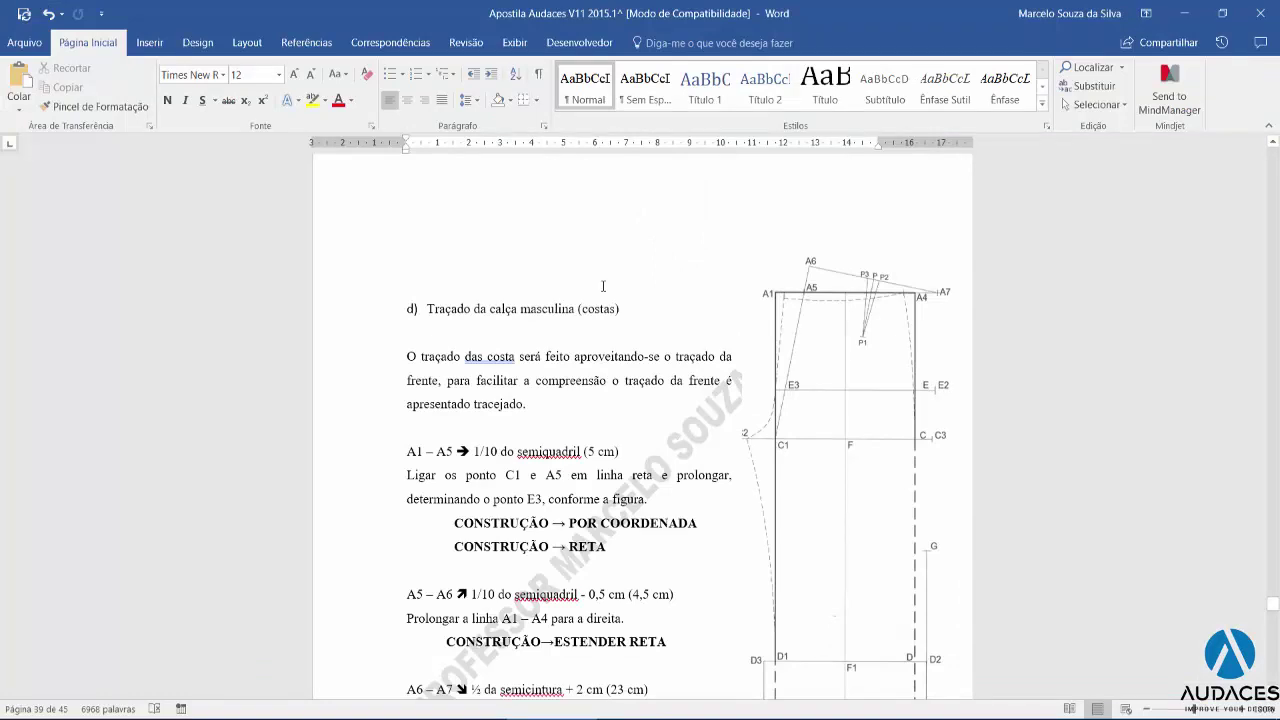
pyautogui.scroll(-2, 603, 287)
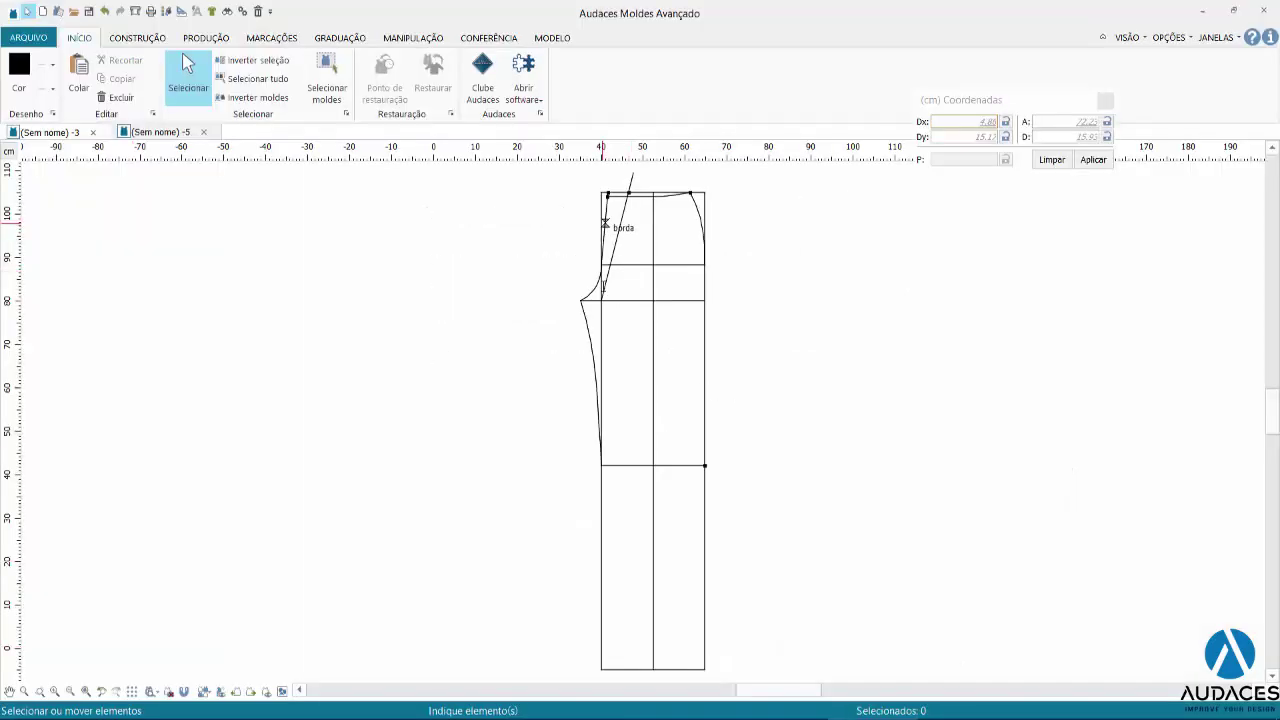
# Extend the top waistline outward past the back draft's side edge.
pyautogui.scroll(2, 603, 286)
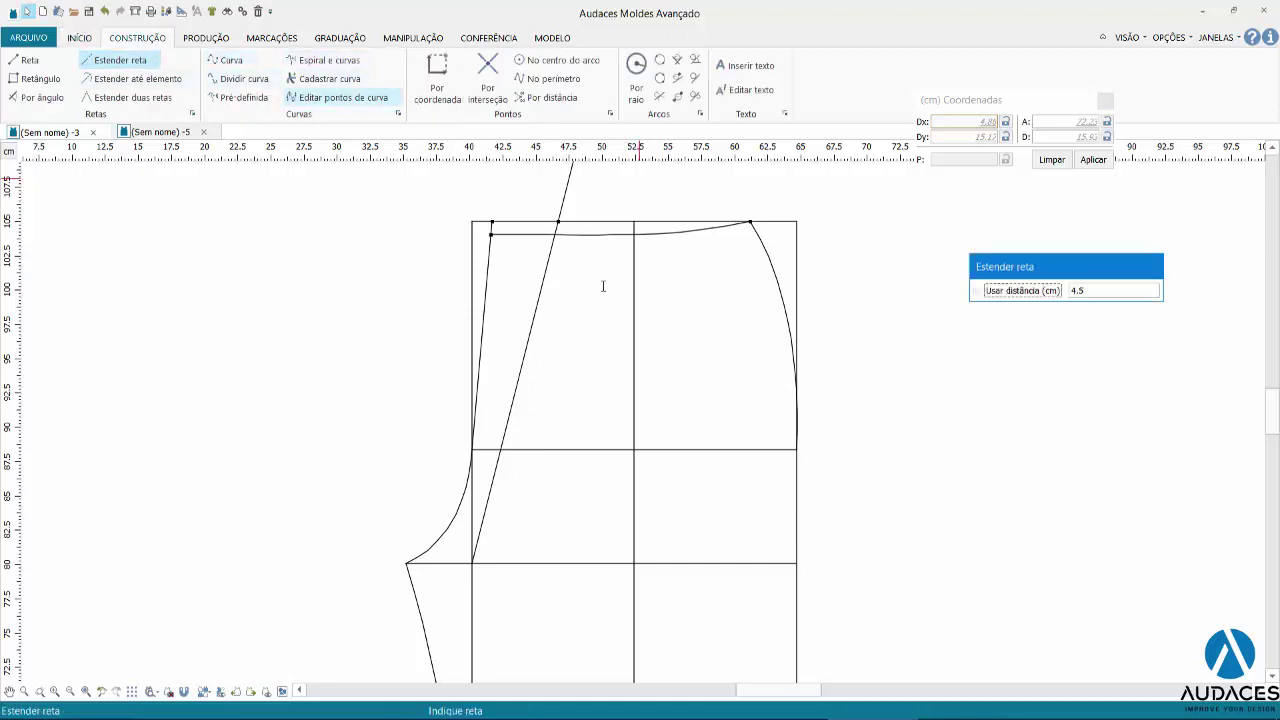
pyautogui.click(603, 286)
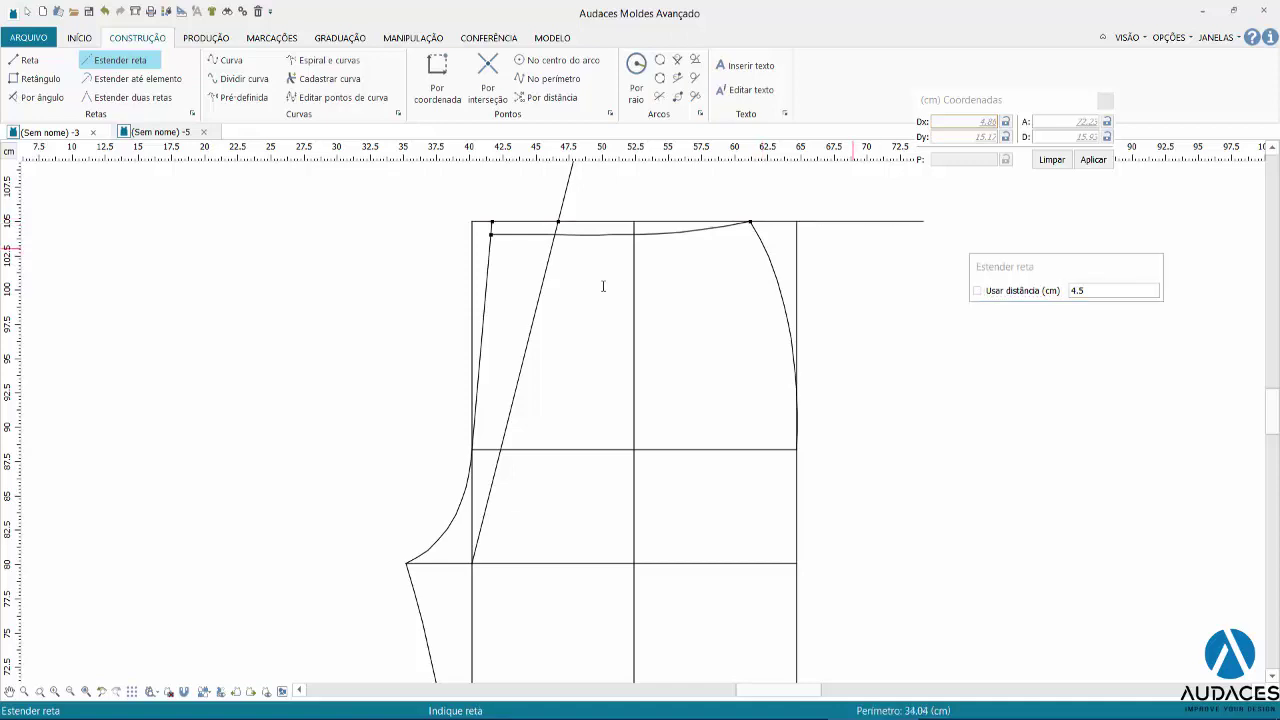
pyautogui.scroll(1, 603, 286)
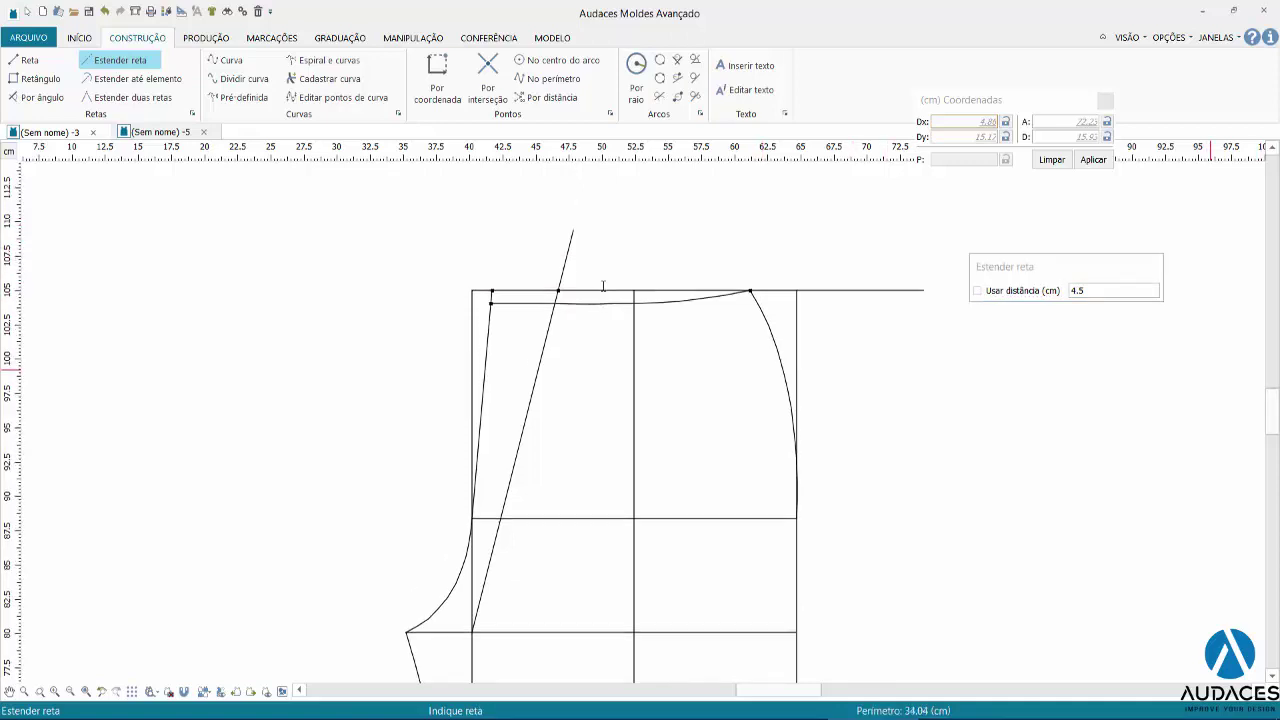
pyautogui.scroll(1, 603, 286)
pyautogui.click(437, 80)
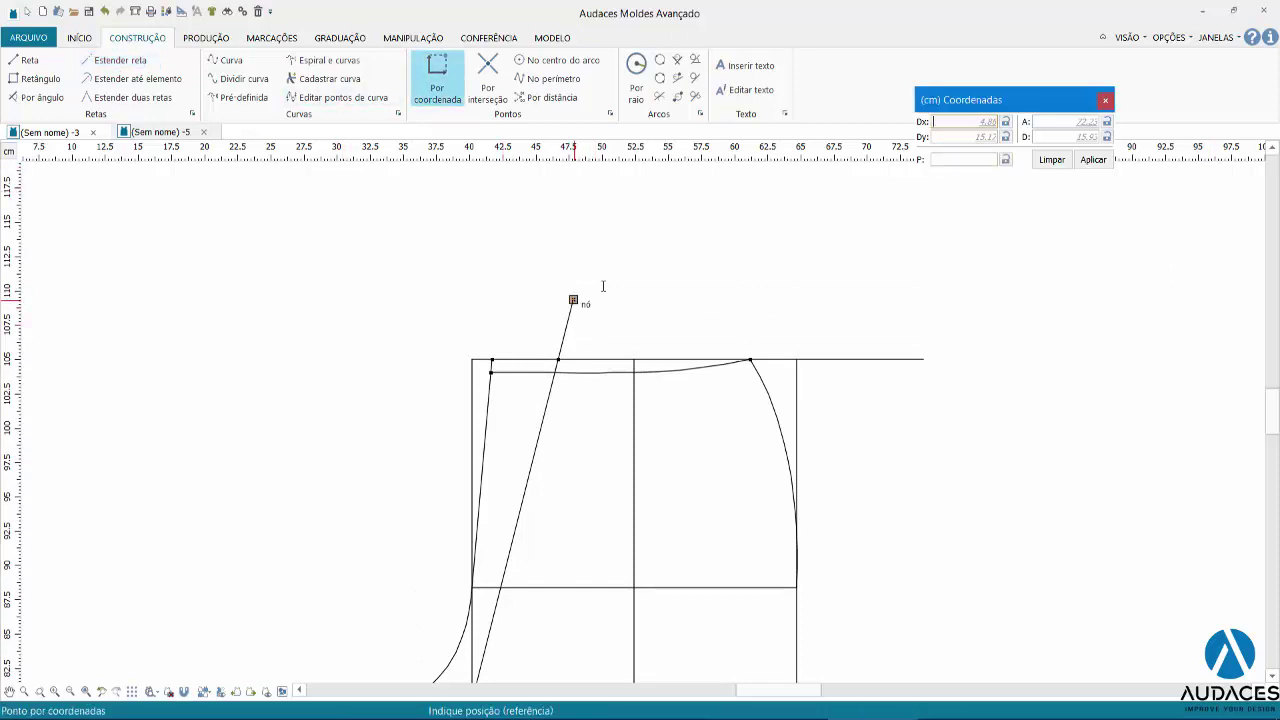
# Mark a waistline point 23 cm from the sloped line's tip and join the two with a line.
pyautogui.press('Tab')
pyautogui.press('Tab')
pyautogui.press('Tab')
pyautogui.write('23')
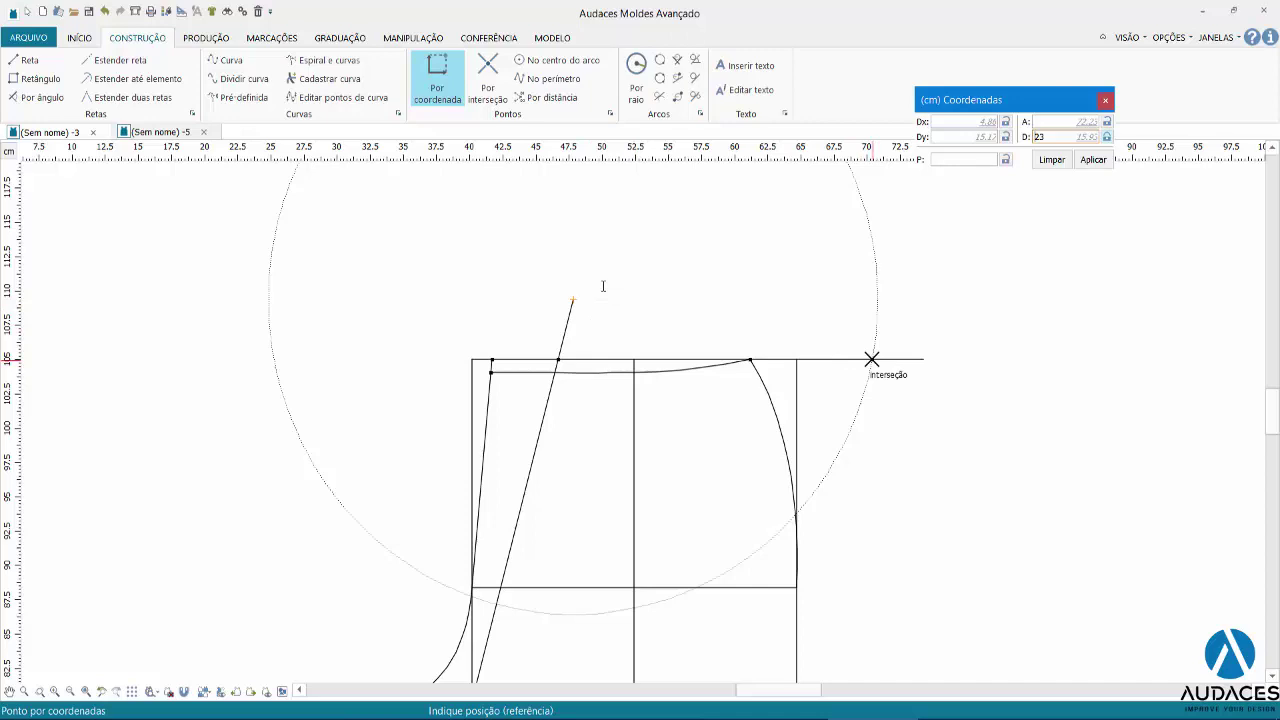
pyautogui.click(872, 359)
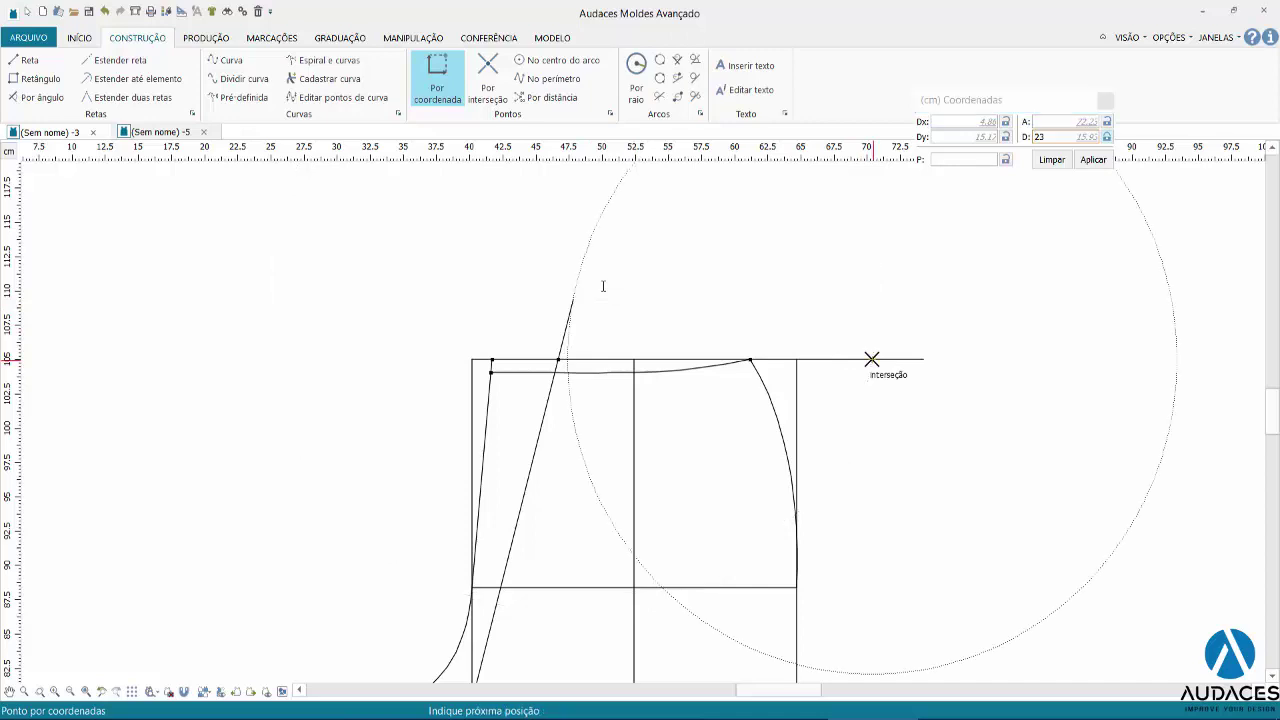
pyautogui.press('Return')
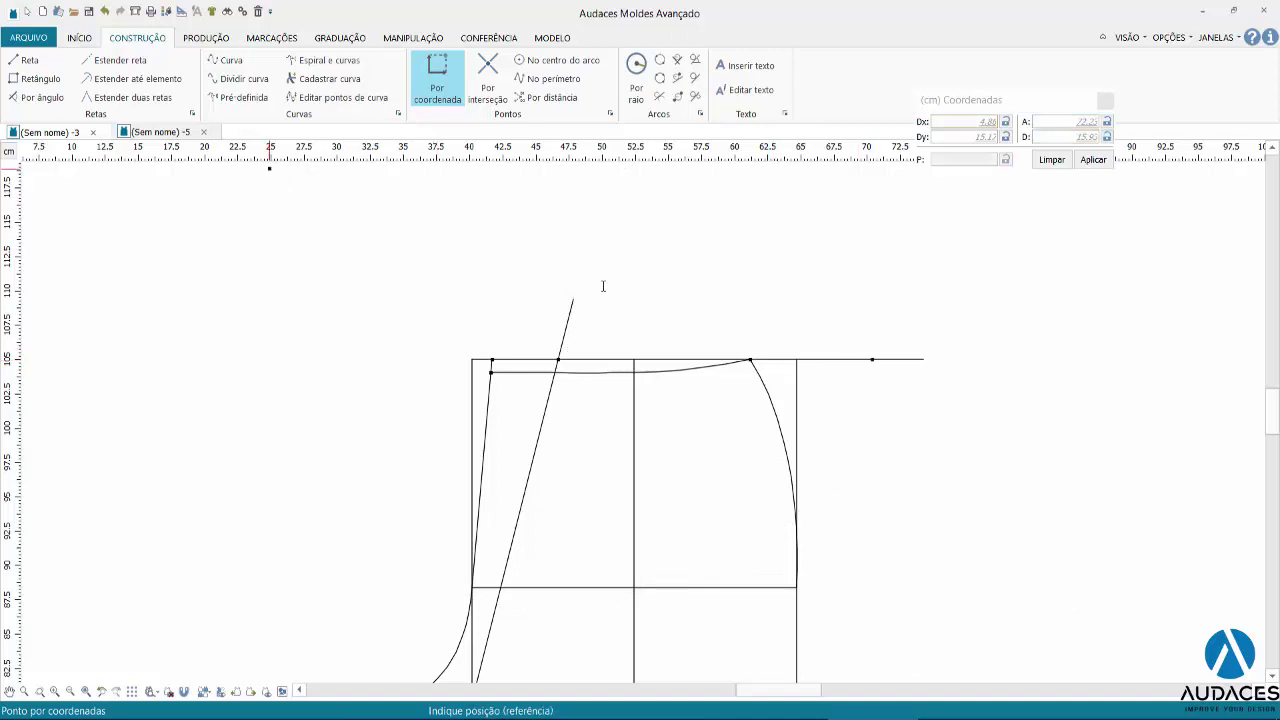
pyautogui.click(25, 60)
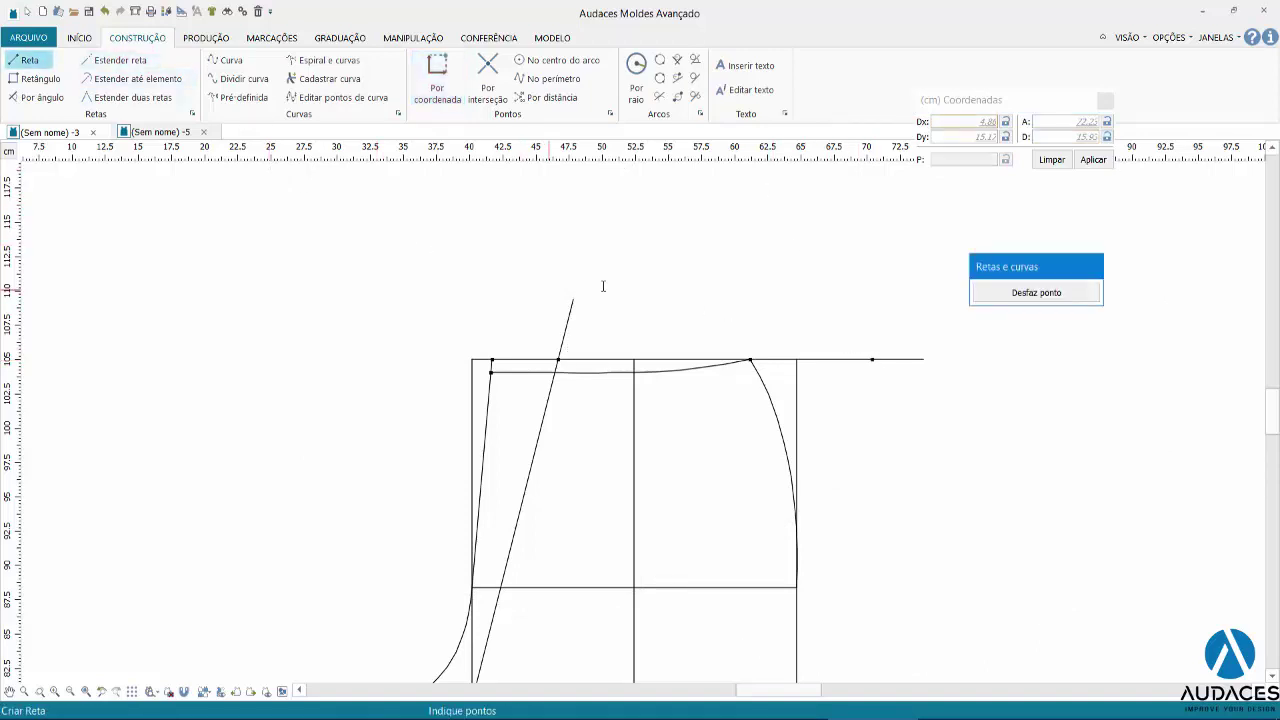
pyautogui.click(572, 300)
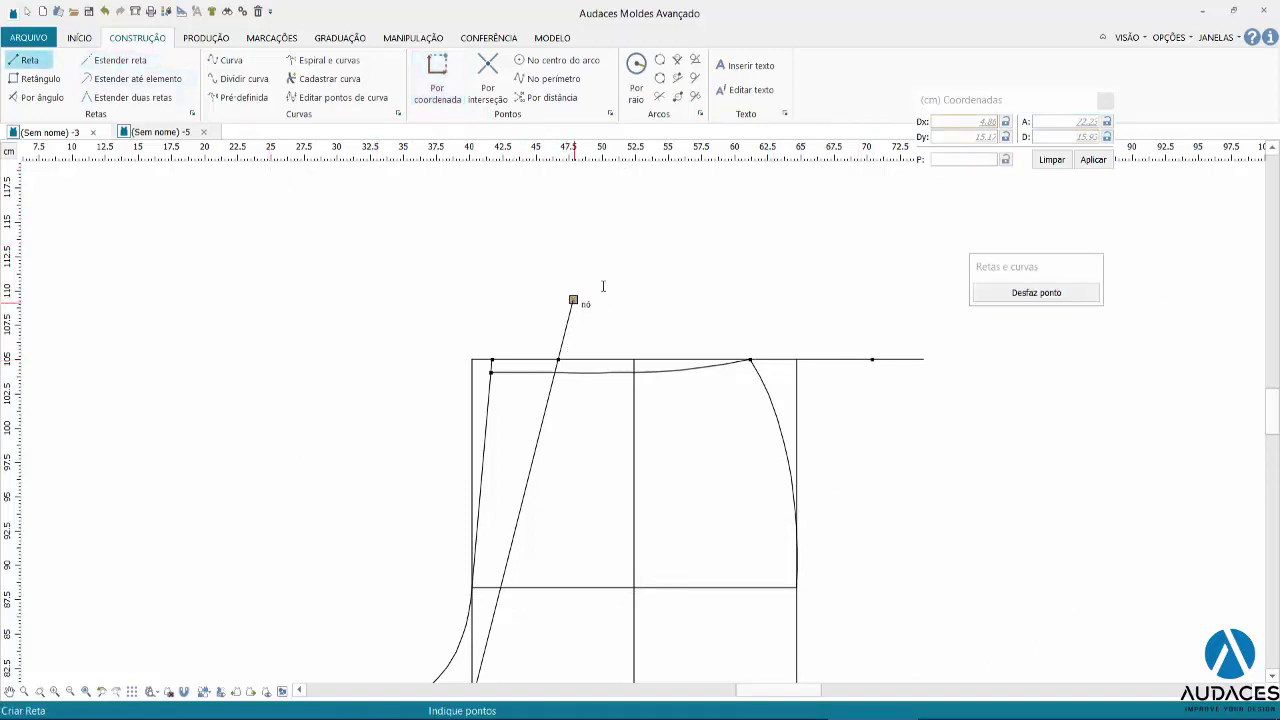
pyautogui.click(872, 360)
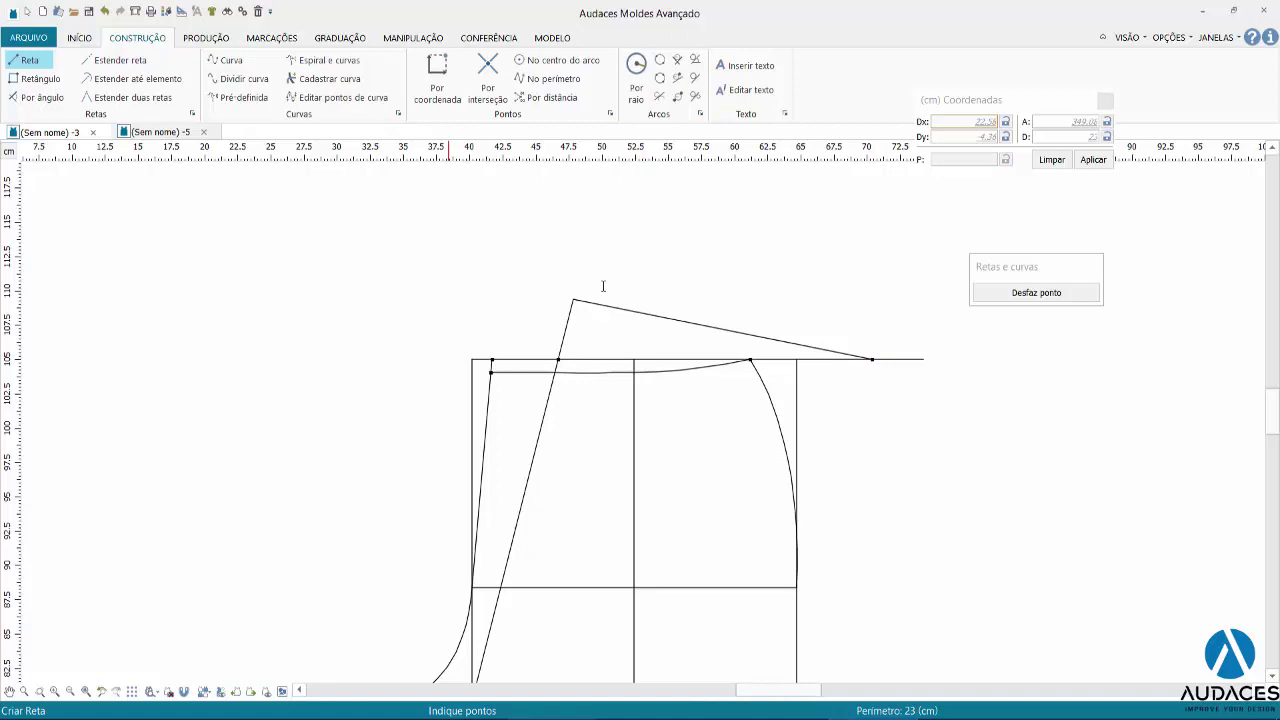
# Read the handout's A5–A7 steps, including point P at half of A6–A7 (11.5 cm).
pyautogui.scroll(-3, 603, 287)
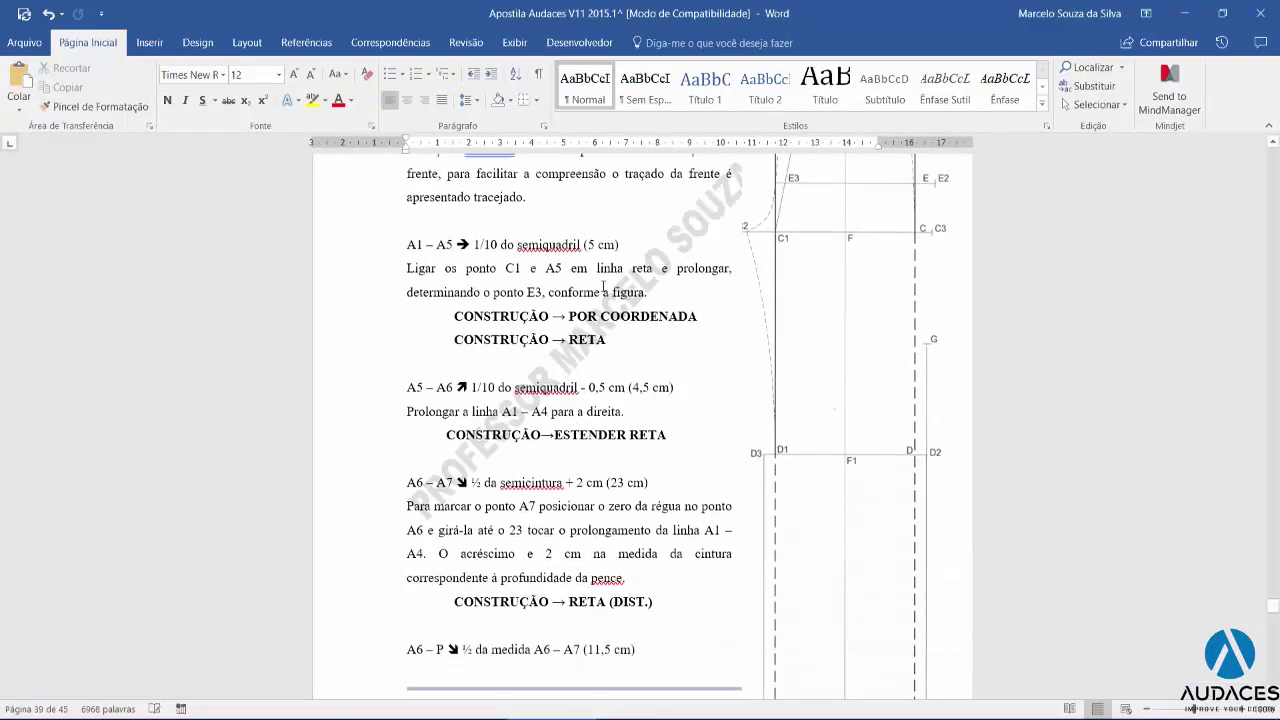
pyautogui.scroll(-2, 603, 287)
pyautogui.scroll(-1, 603, 287)
pyautogui.scroll(-1, 603, 287)
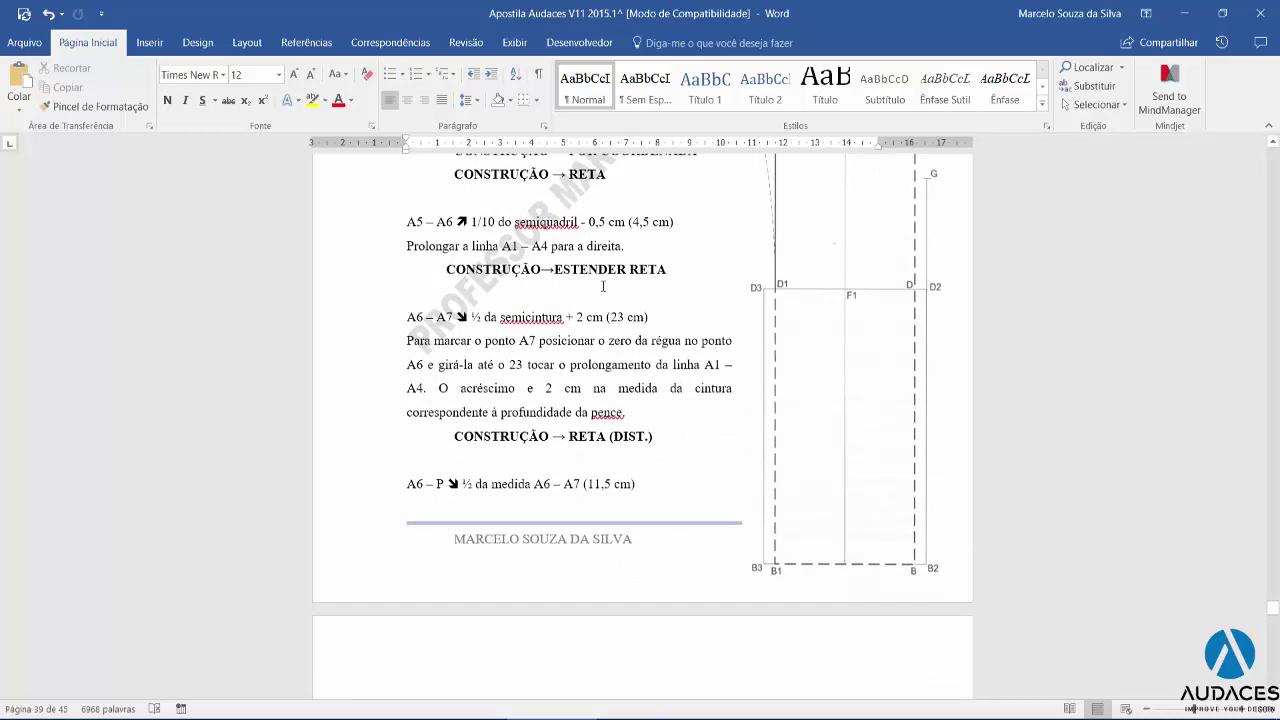
pyautogui.scroll(3, 603, 287)
pyautogui.scroll(1, 603, 287)
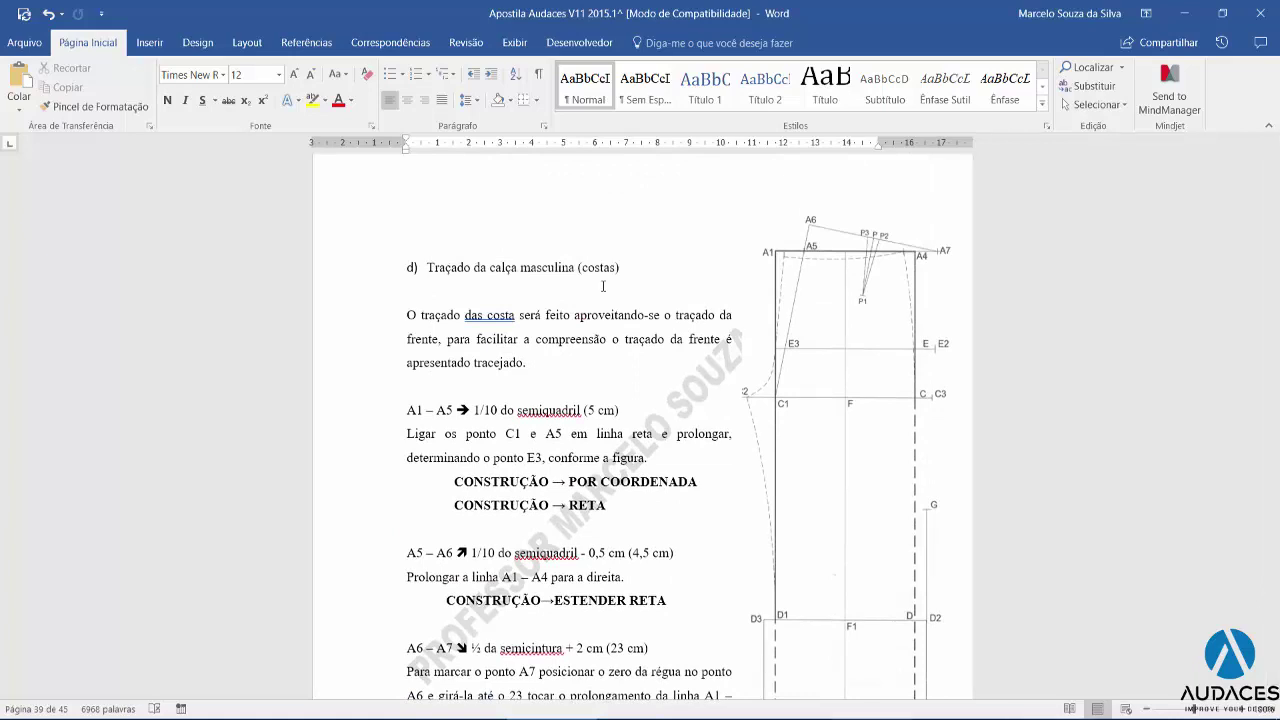
pyautogui.hotkey('alt', 'Tab')
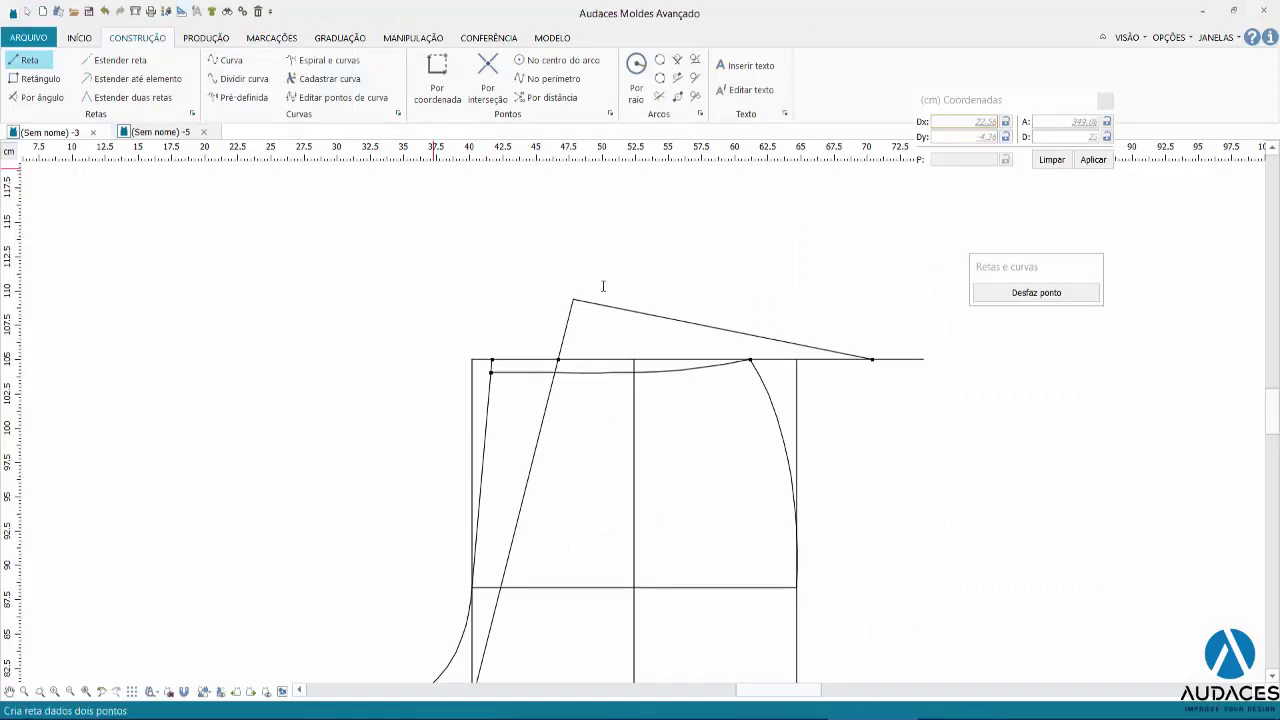
# Mark point P at the midpoint of the new sloped waist line A6–A7.
pyautogui.click(437, 75)
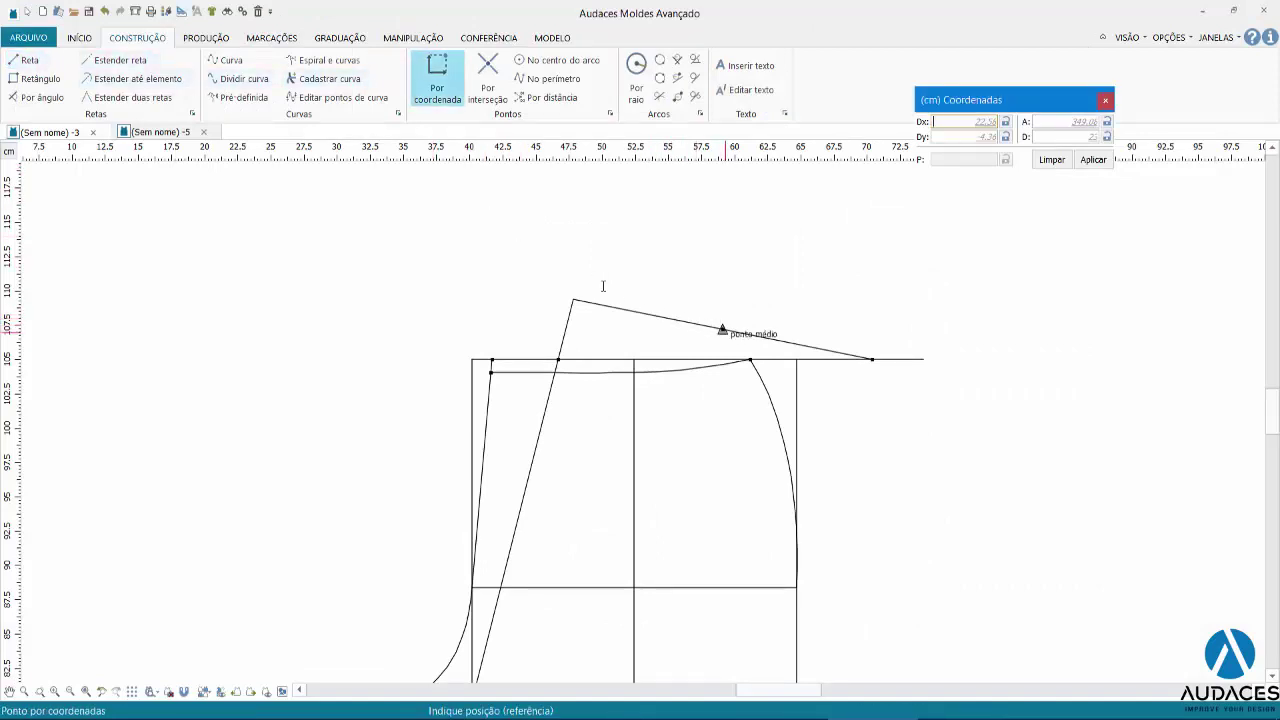
pyautogui.click(722, 329)
pyautogui.write('1')
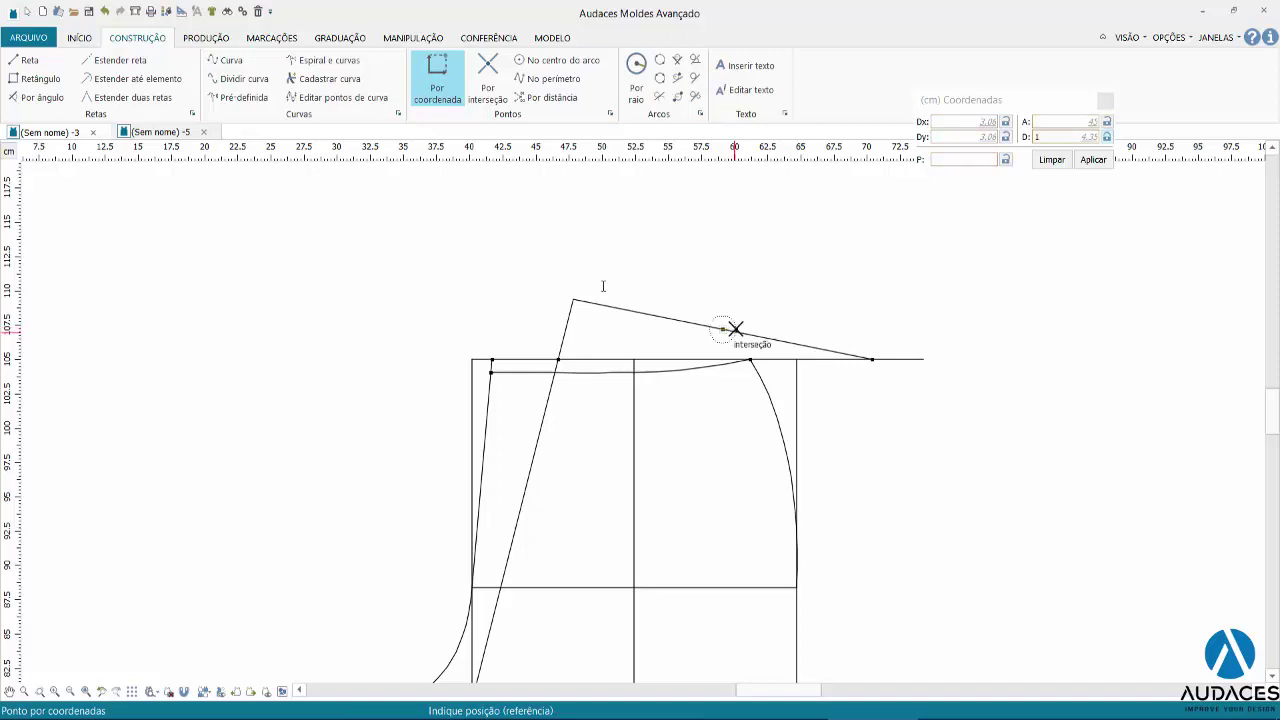
pyautogui.click(736, 328)
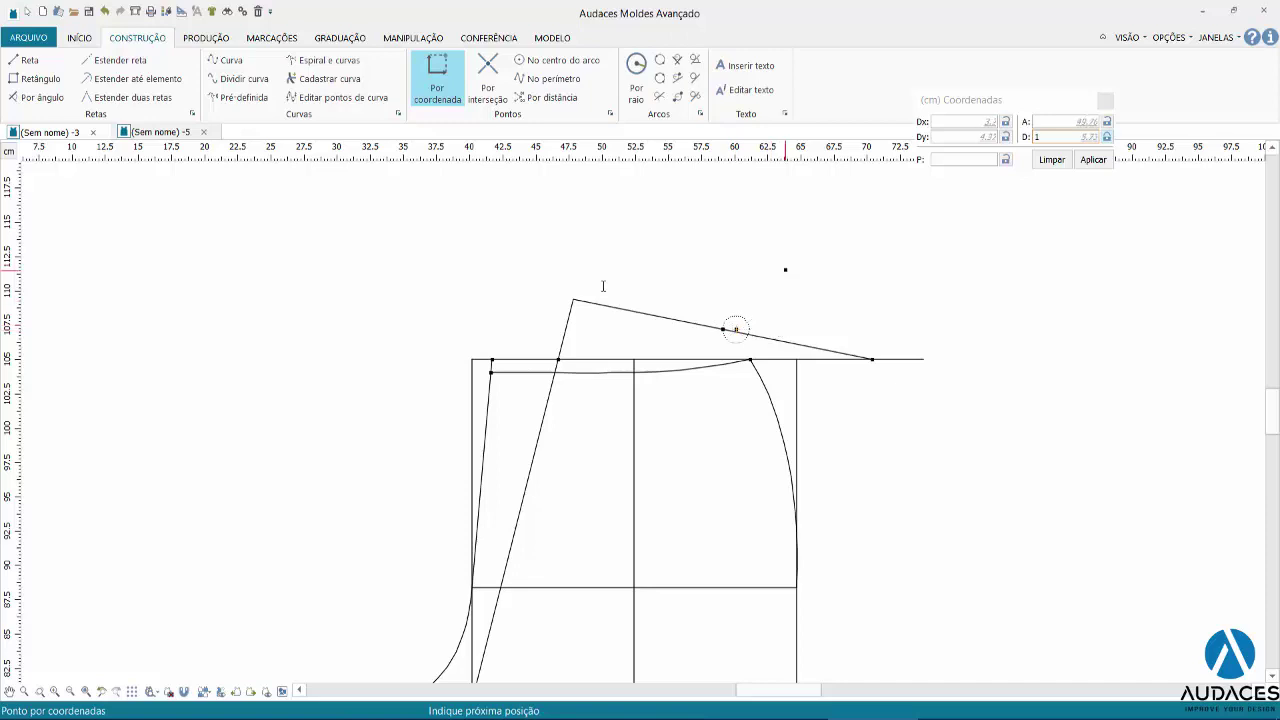
pyautogui.press('Return')
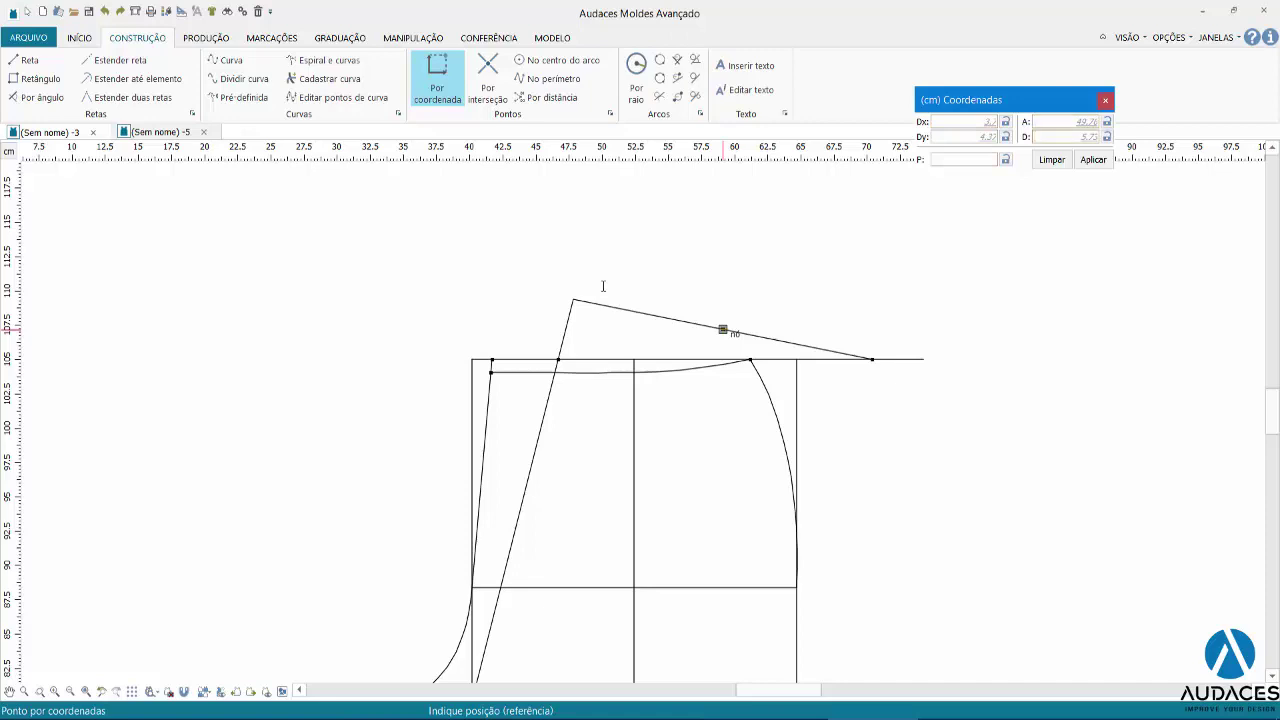
# Place points 1 cm on each side of midpoint P along A6–A7.
pyautogui.write('1')
pyautogui.scroll(1, 603, 286)
pyautogui.scroll(2, 603, 286)
pyautogui.scroll(2, 603, 286)
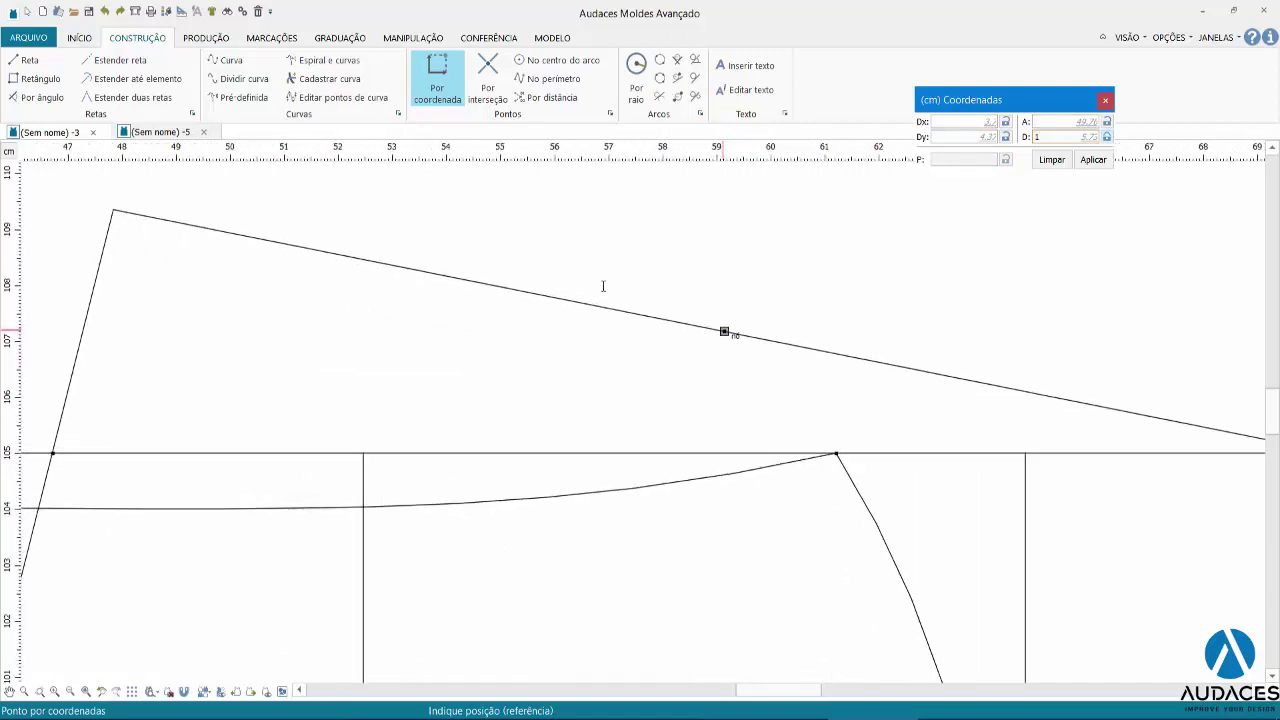
pyautogui.scroll(2, 603, 286)
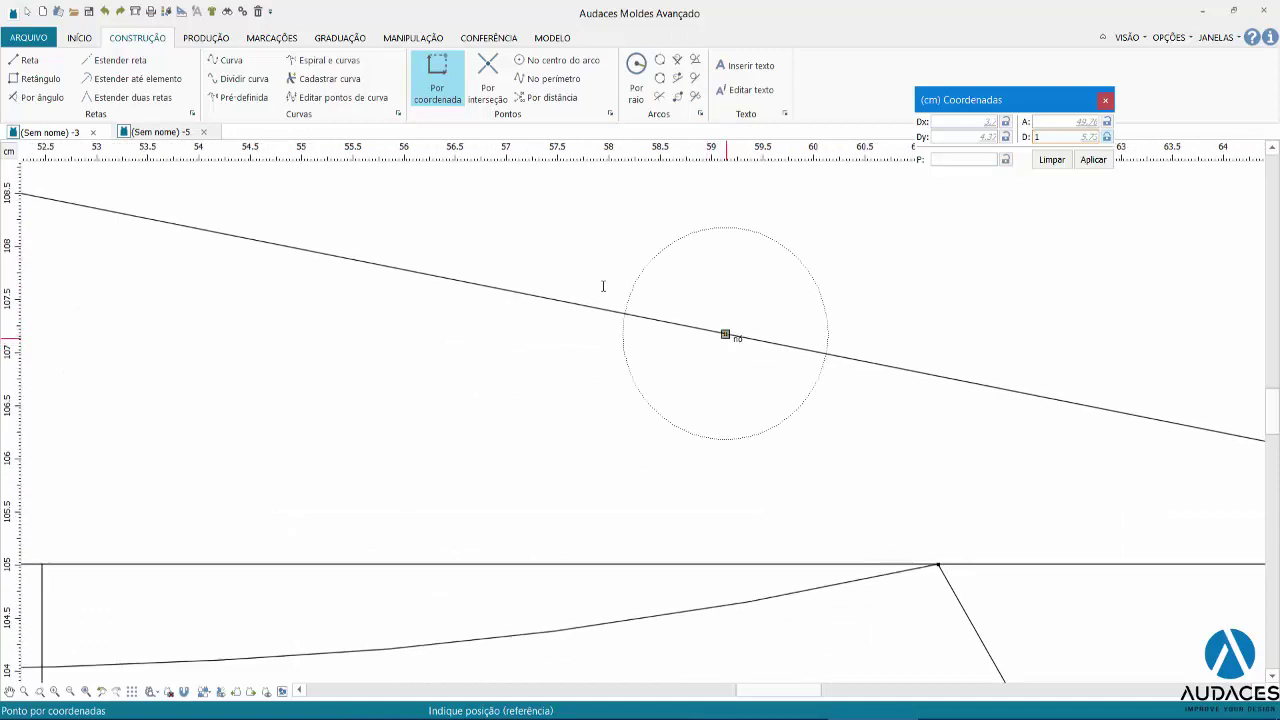
pyautogui.press('Return')
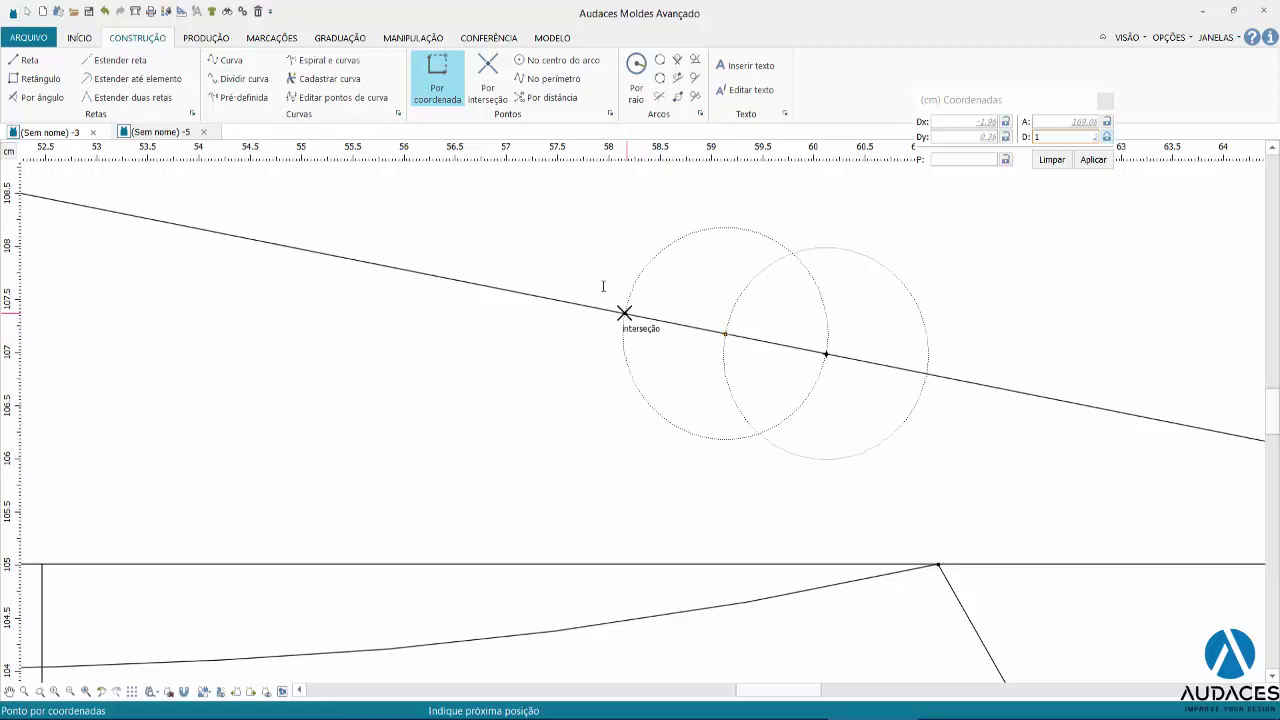
pyautogui.press('Return')
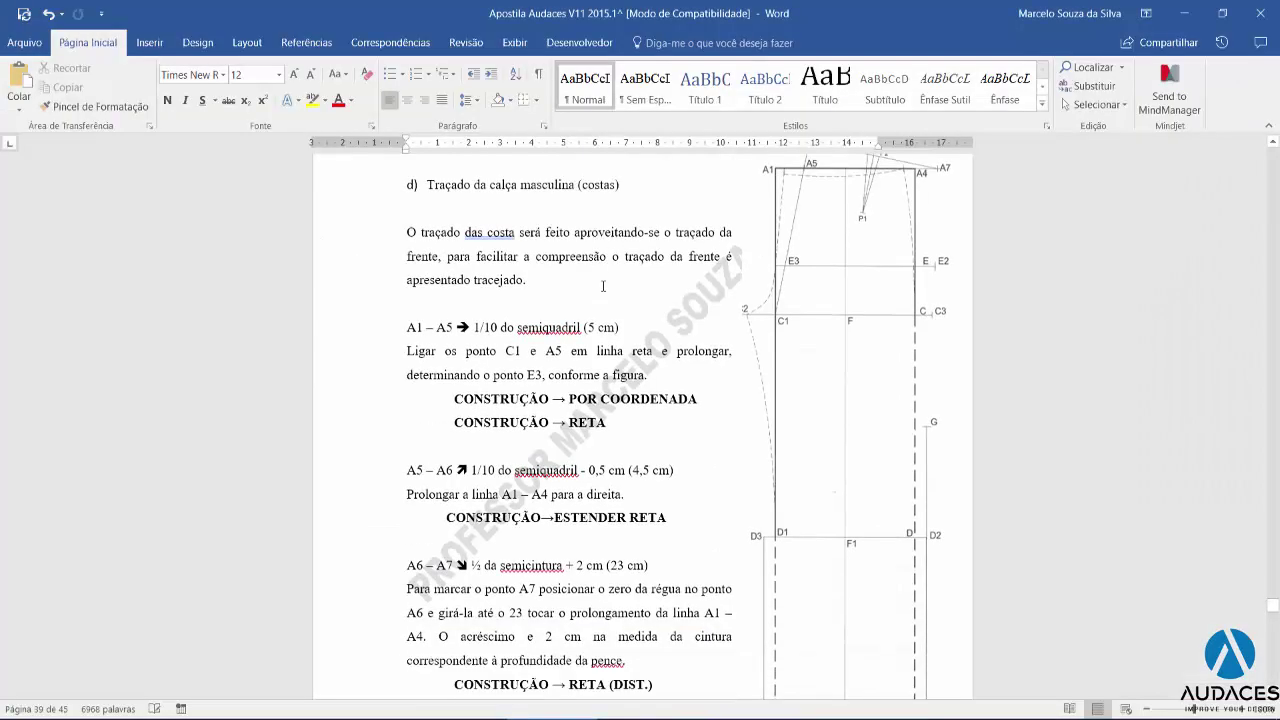
pyautogui.scroll(-4, 605, 288)
# Scroll the Word handout down to the 10 cm dart-height step.
pyautogui.scroll(-2, 605, 288)
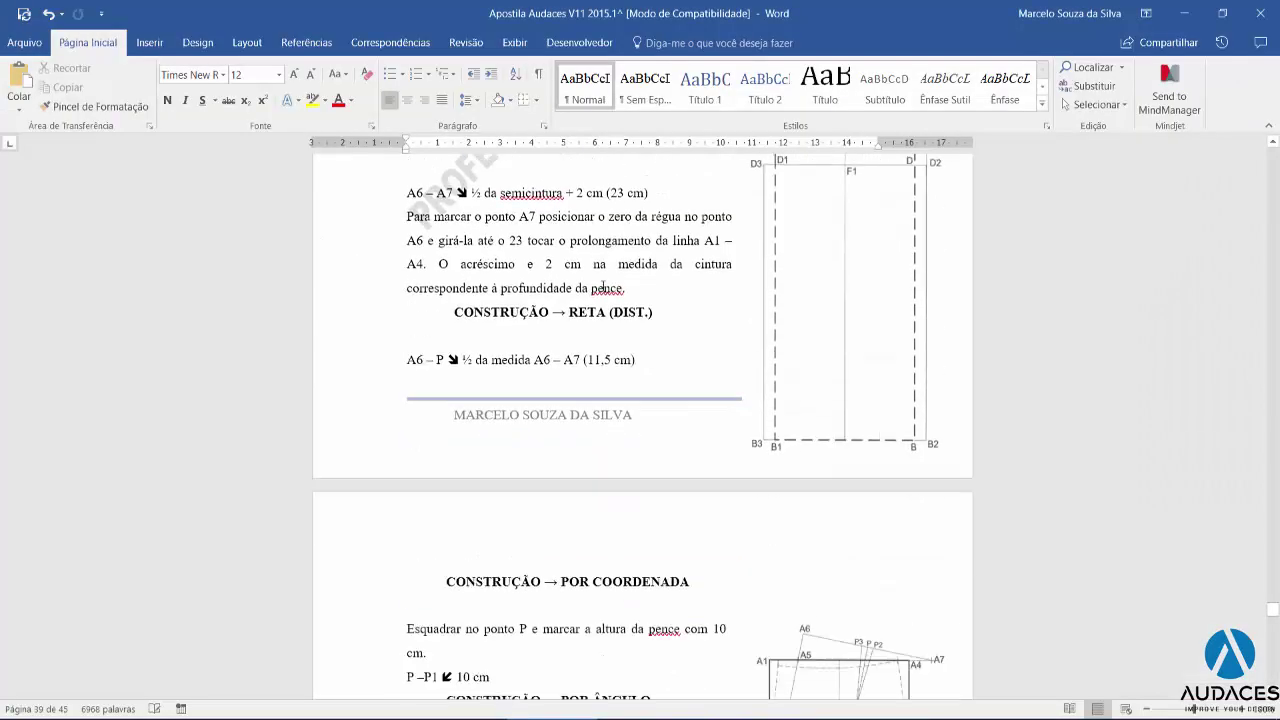
pyautogui.scroll(-3, 603, 287)
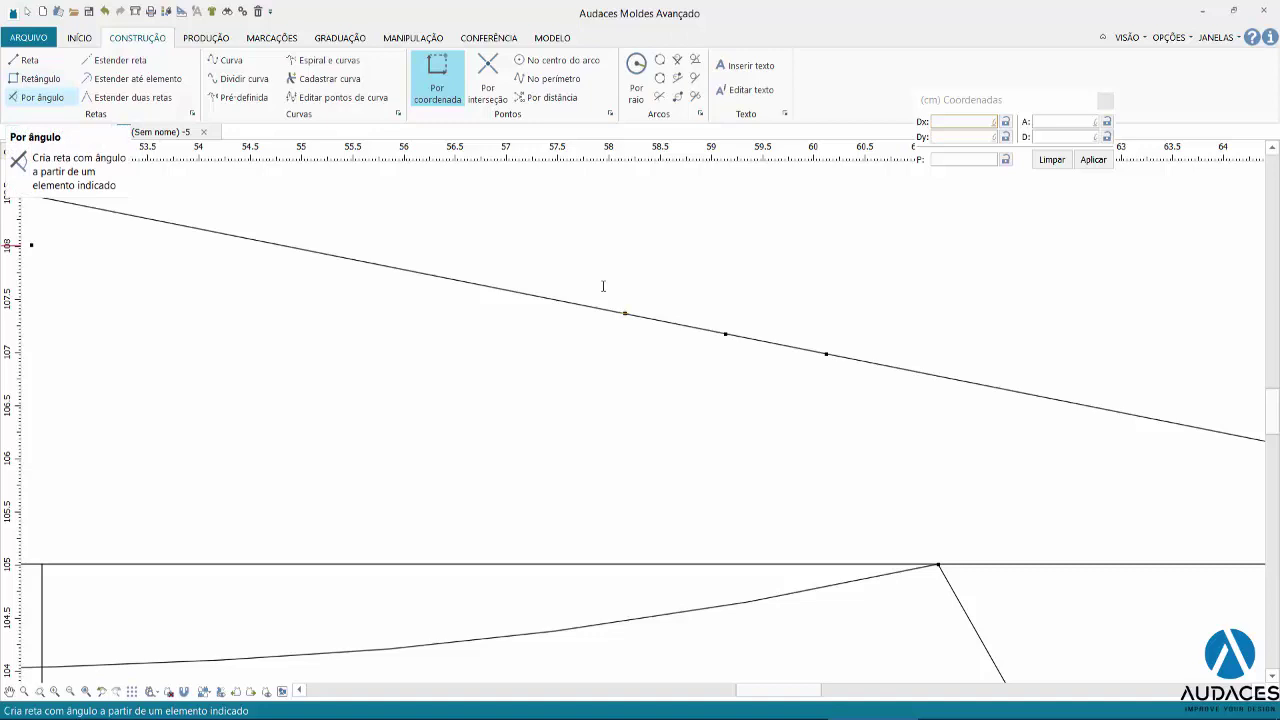
# Draw a 10 cm dart line at 90° to the sloped waist line from its midpoint.
pyautogui.click(42, 97)
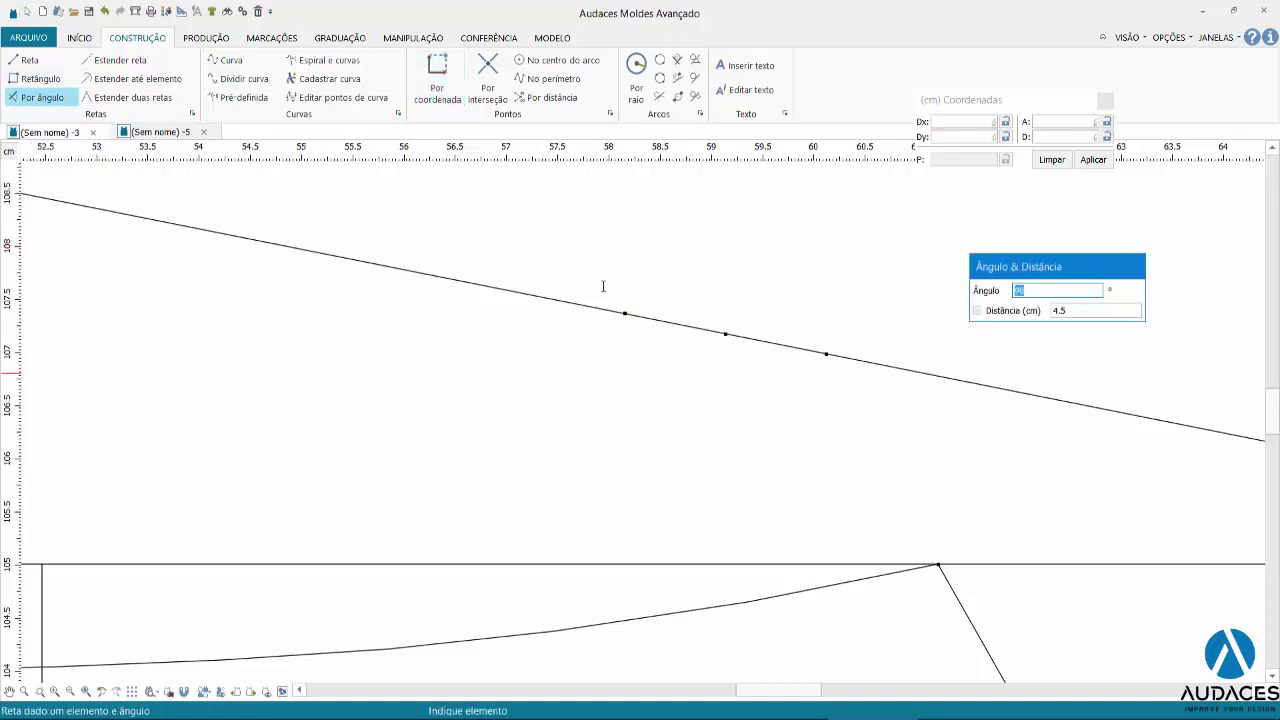
pyautogui.press('Tab')
pyautogui.write('1')
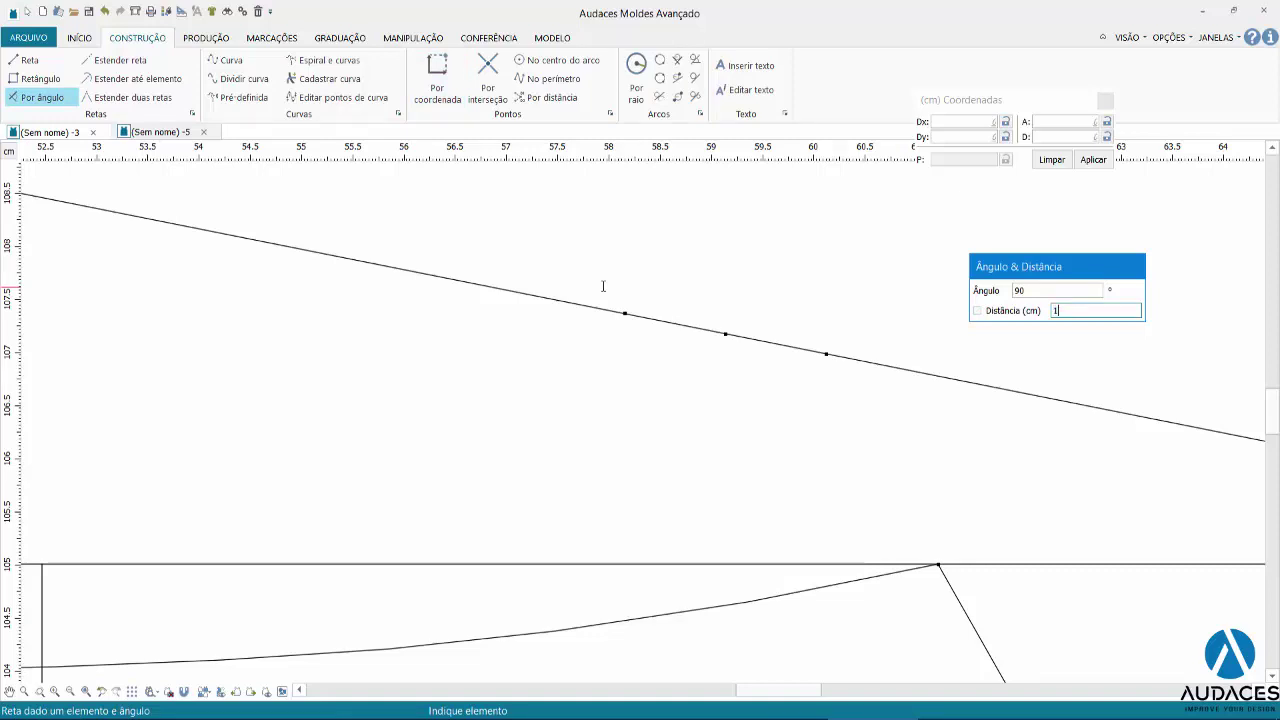
pyautogui.write('0')
pyautogui.scroll(-2, 603, 286)
pyautogui.scroll(-1, 603, 286)
pyautogui.click(603, 286)
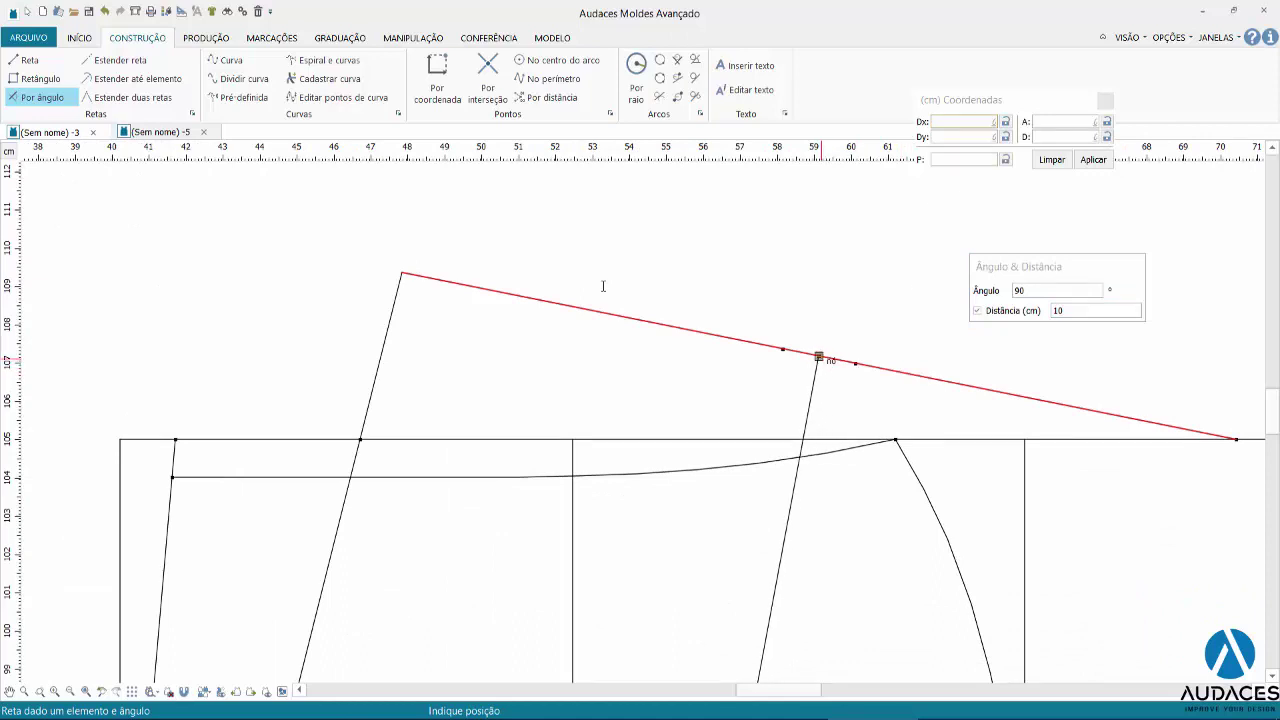
pyautogui.click(818, 356)
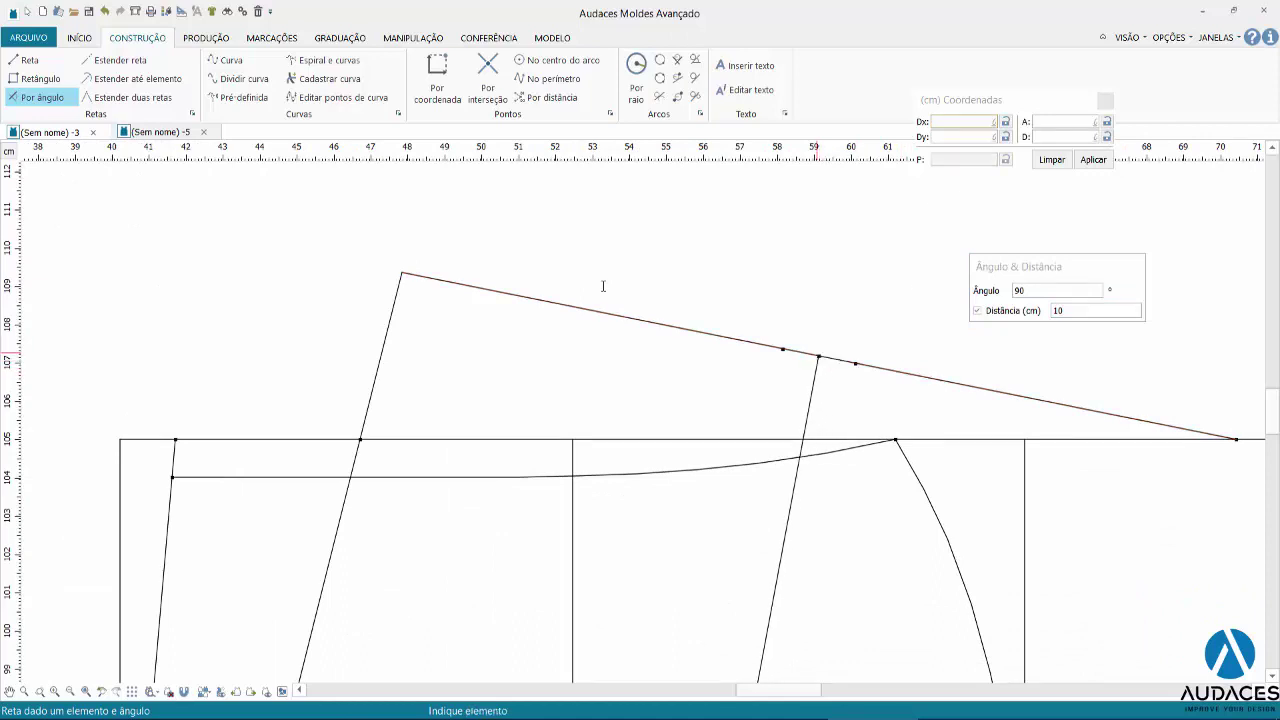
pyautogui.press('Escape')
pyautogui.scroll(-2, 603, 286)
pyautogui.scroll(-2, 603, 286)
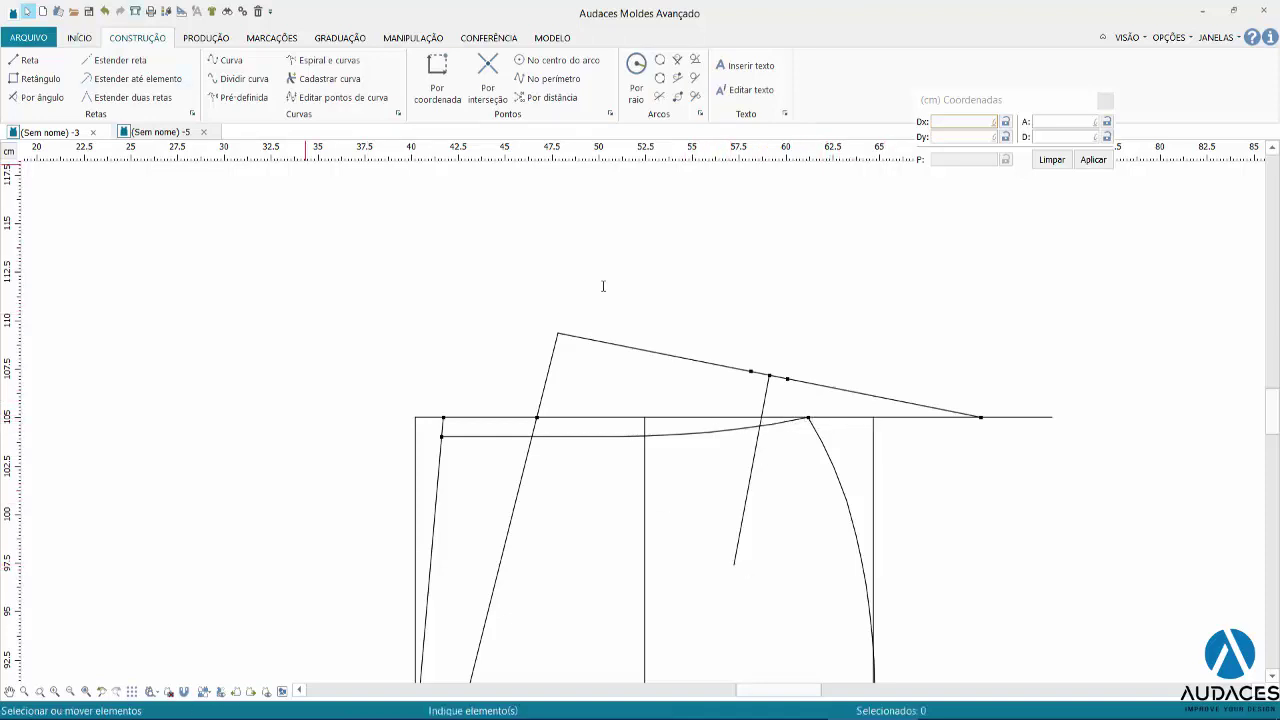
# Go back to the Word handout and scroll down to the following instructions.
pyautogui.scroll(-1, 603, 286)
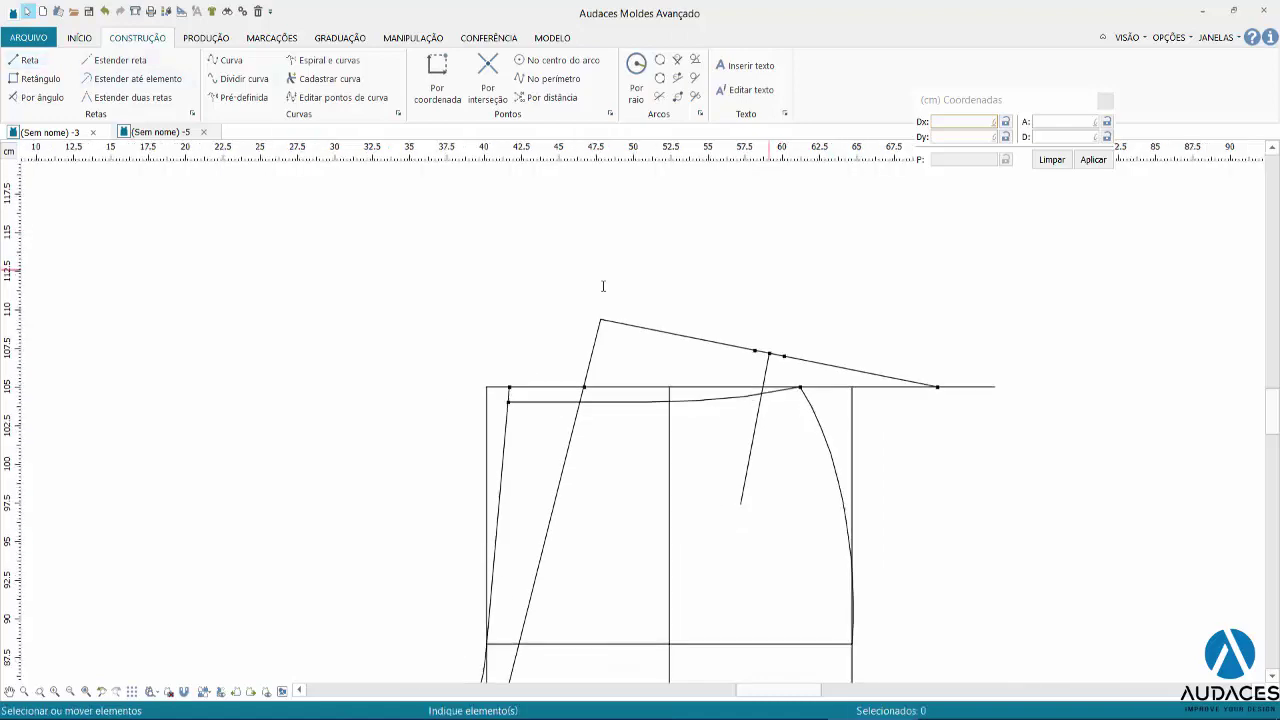
pyautogui.scroll(-3, 603, 286)
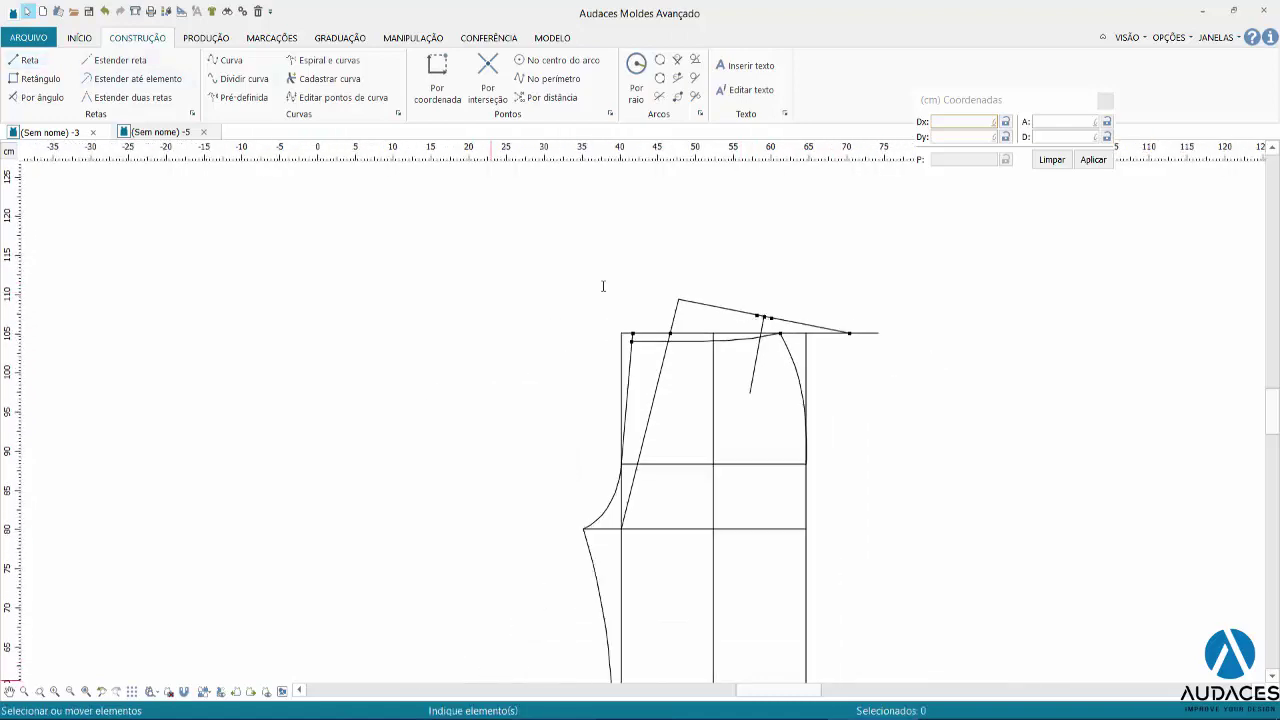
pyautogui.hotkey('alt', 'Tab')
pyautogui.scroll(-2, 603, 286)
pyautogui.scroll(-2, 603, 286)
pyautogui.scroll(-3, 603, 286)
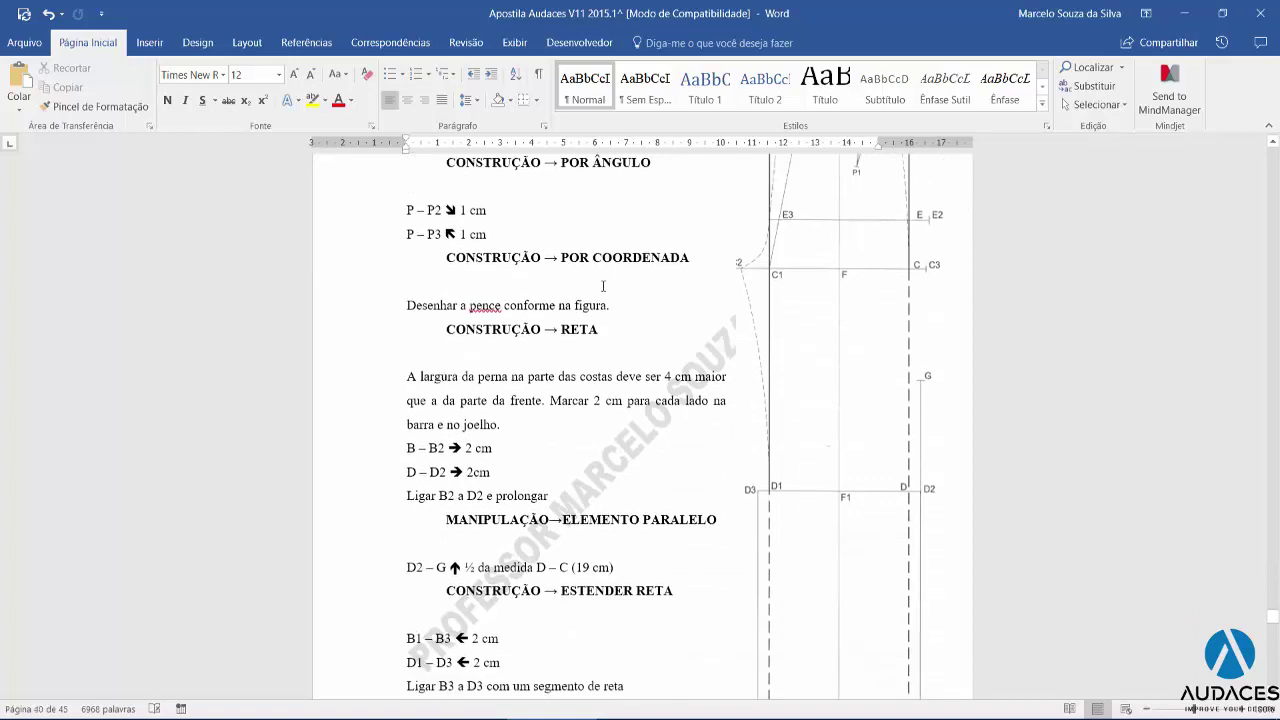
# Scroll the Word handout down to the page-40 leg-widening steps.
pyautogui.scroll(-5, 603, 286)
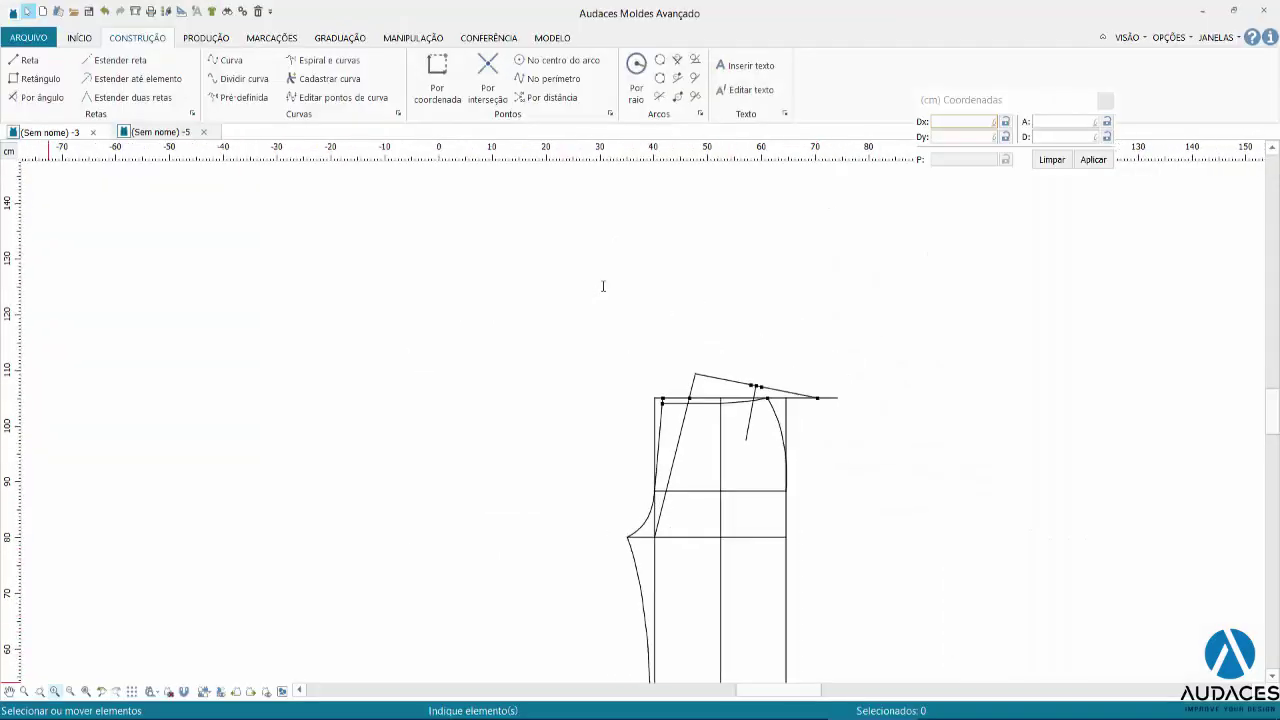
# Mark the intersection point of the left lower-leg line and the knee line.
pyautogui.scroll(-5, 603, 286)
pyautogui.scroll(1, 603, 286)
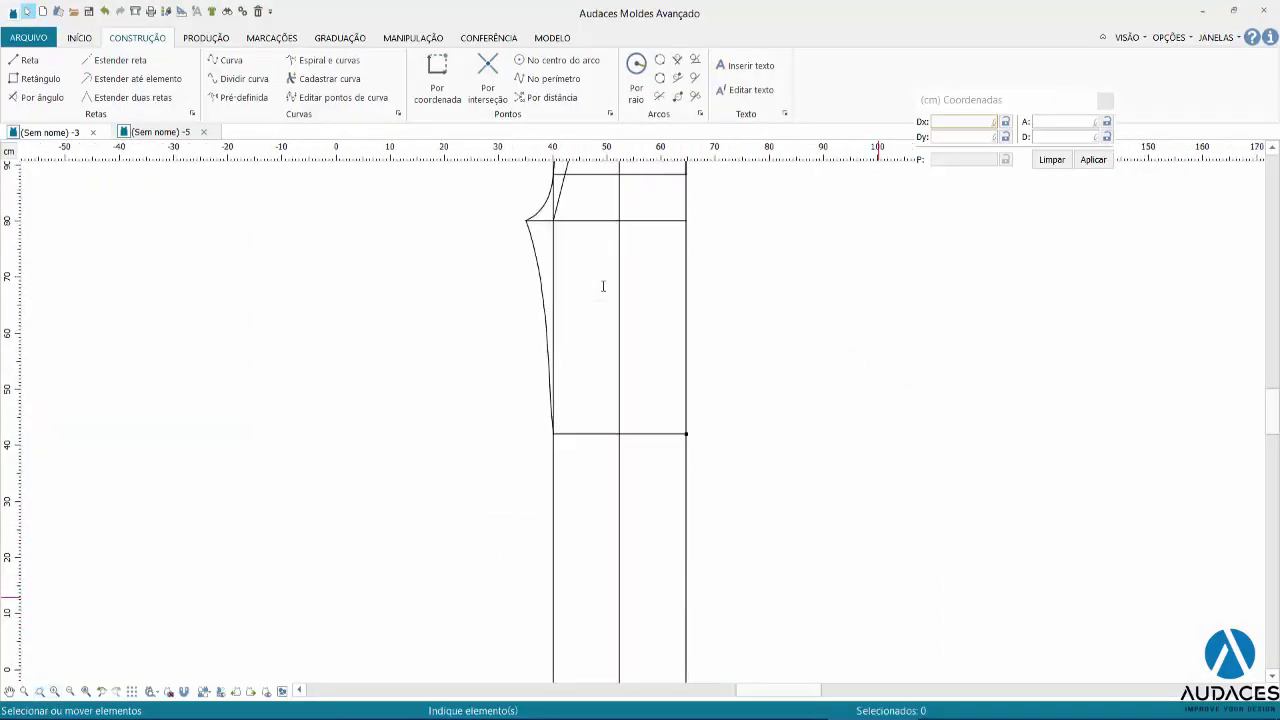
pyautogui.scroll(-1, 603, 286)
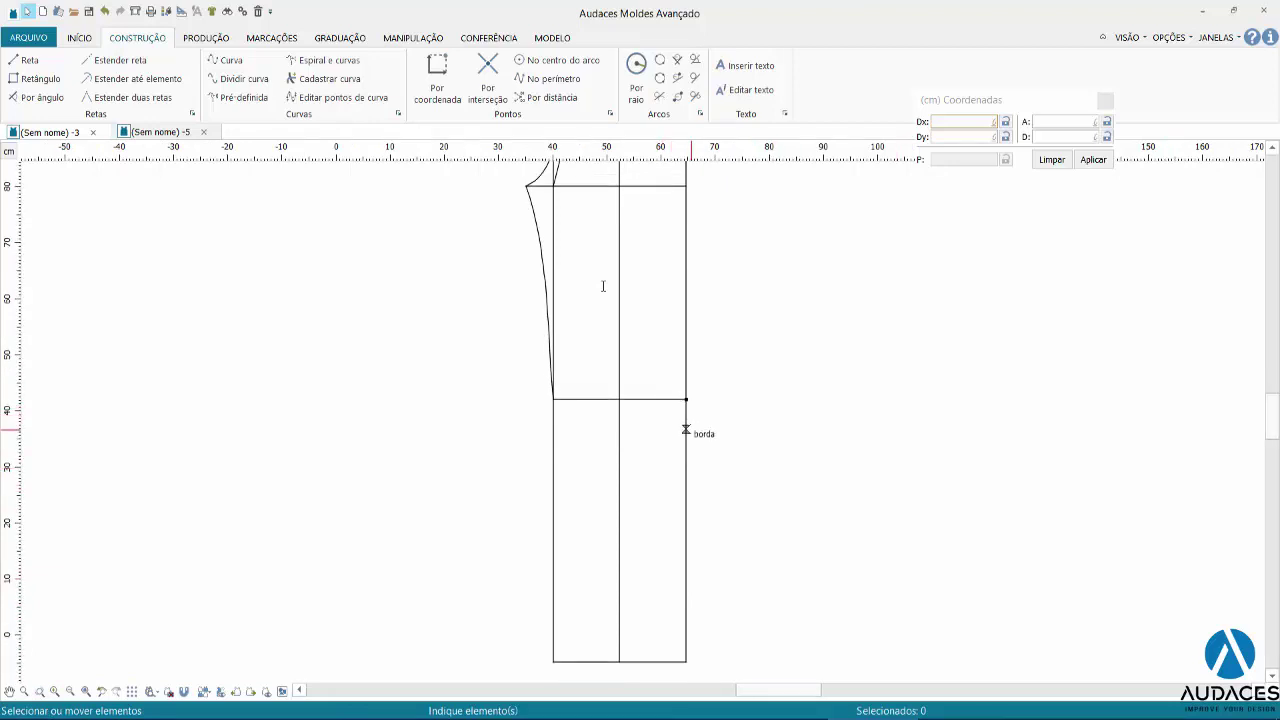
pyautogui.moveTo(686, 430); pyautogui.dragTo(721, 430)
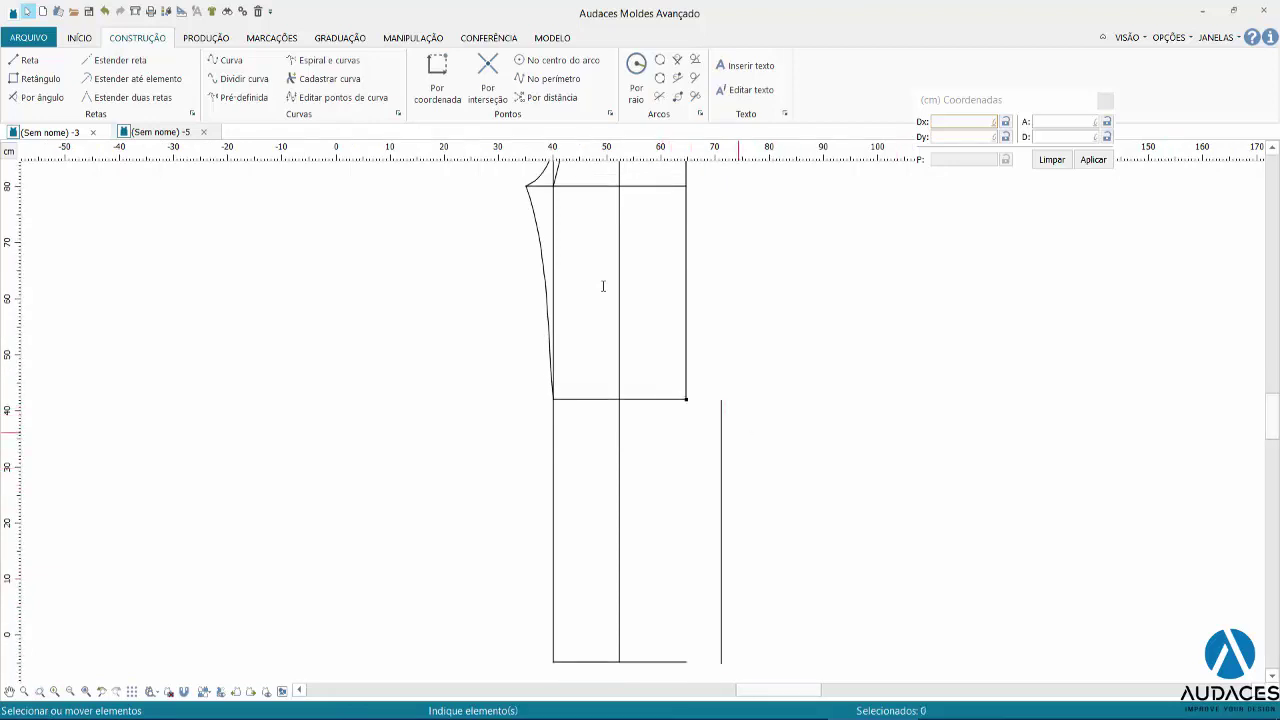
pyautogui.hotkey('ctrl', 'z')
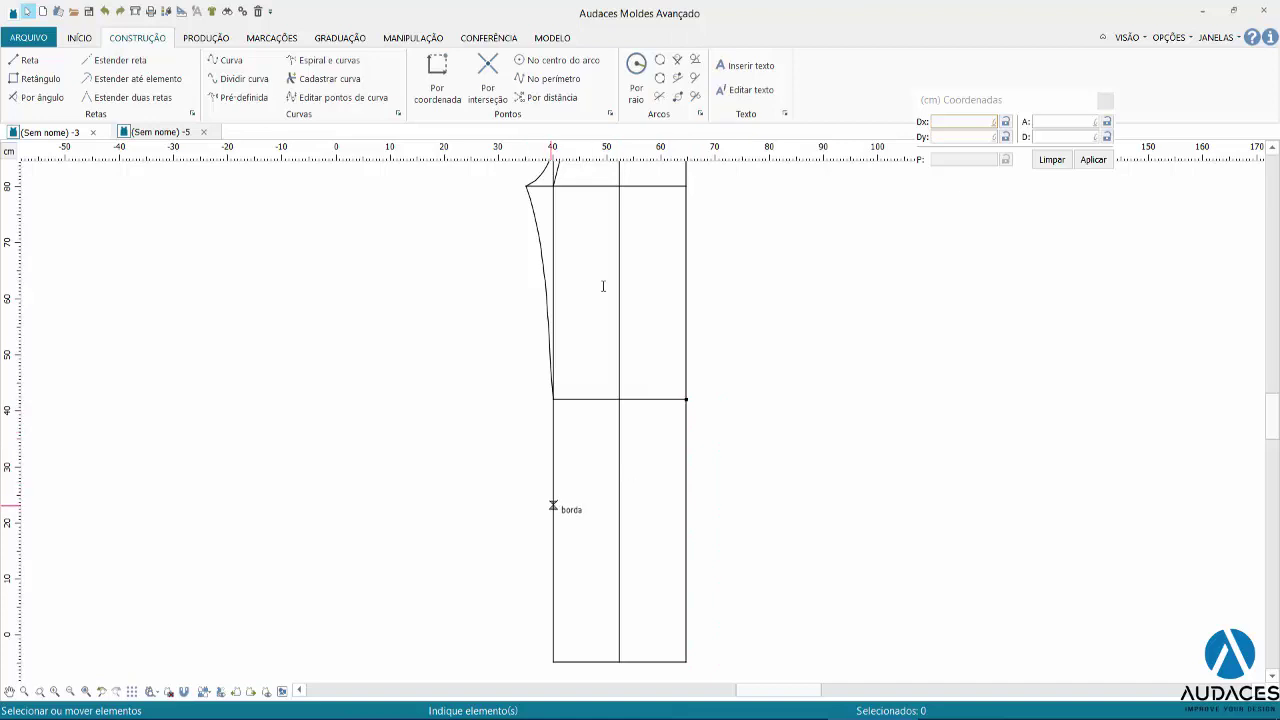
pyautogui.press('p')
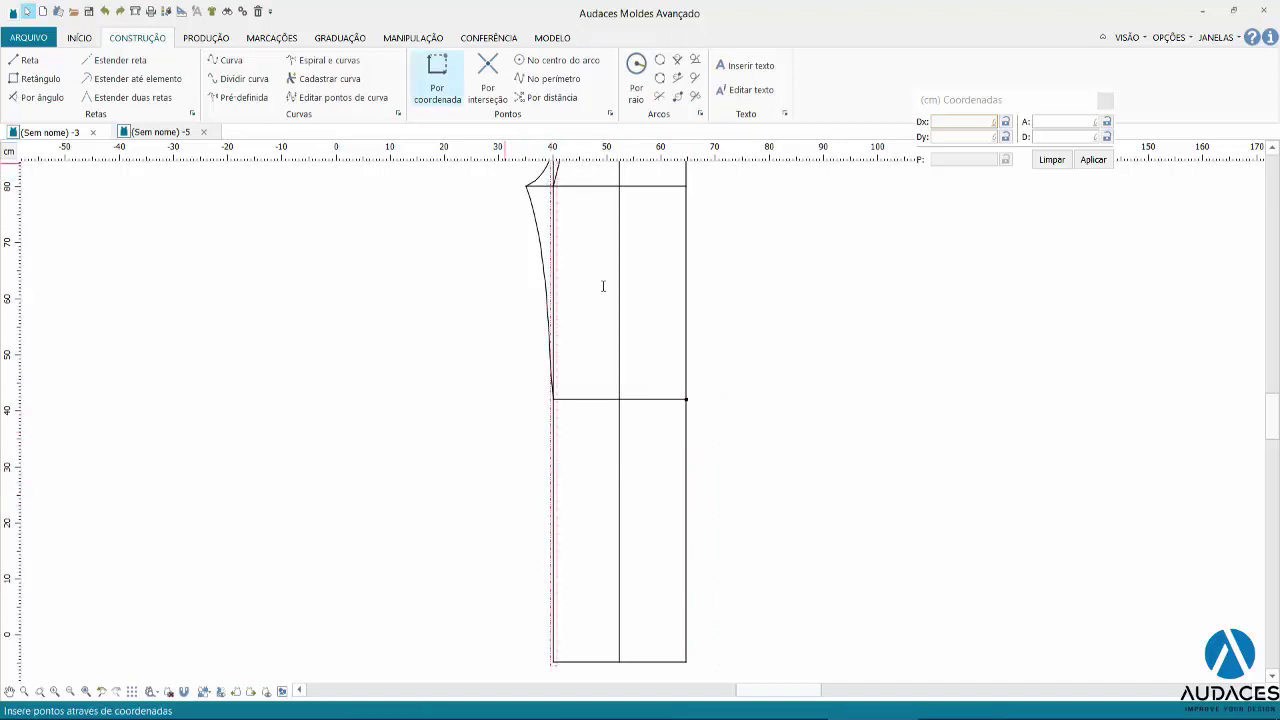
pyautogui.press('i')
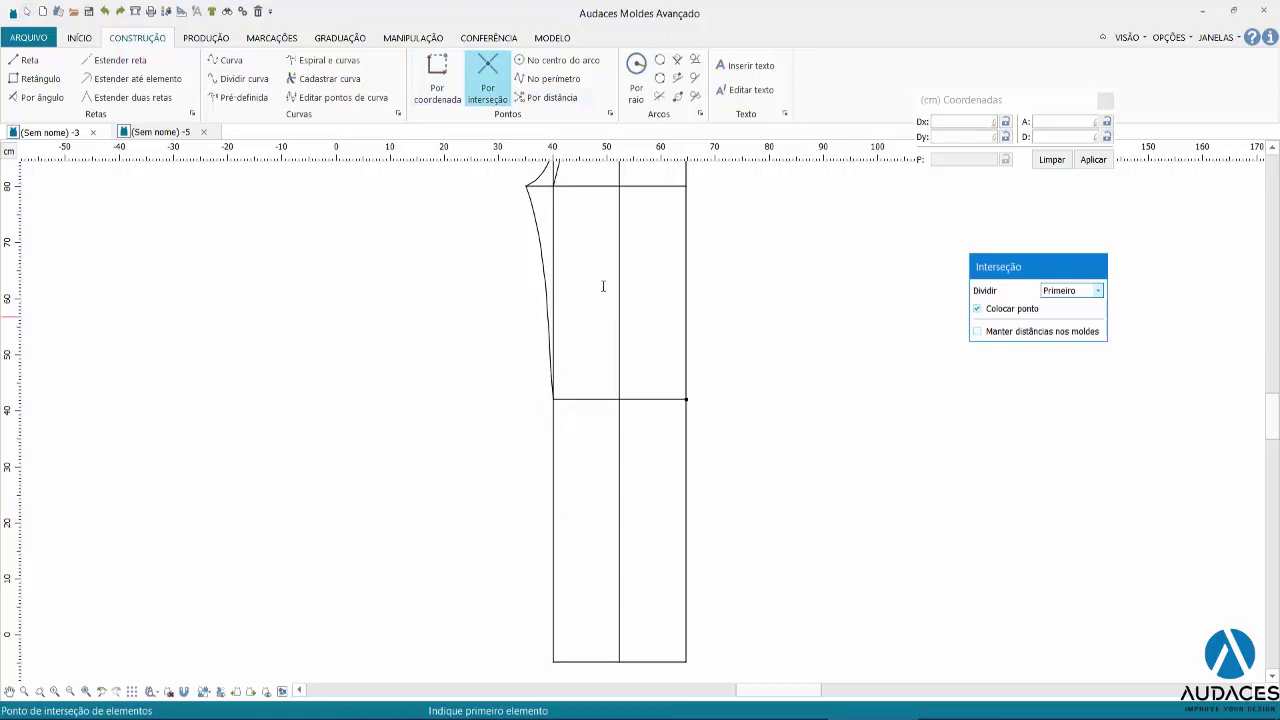
pyautogui.click(555, 452)
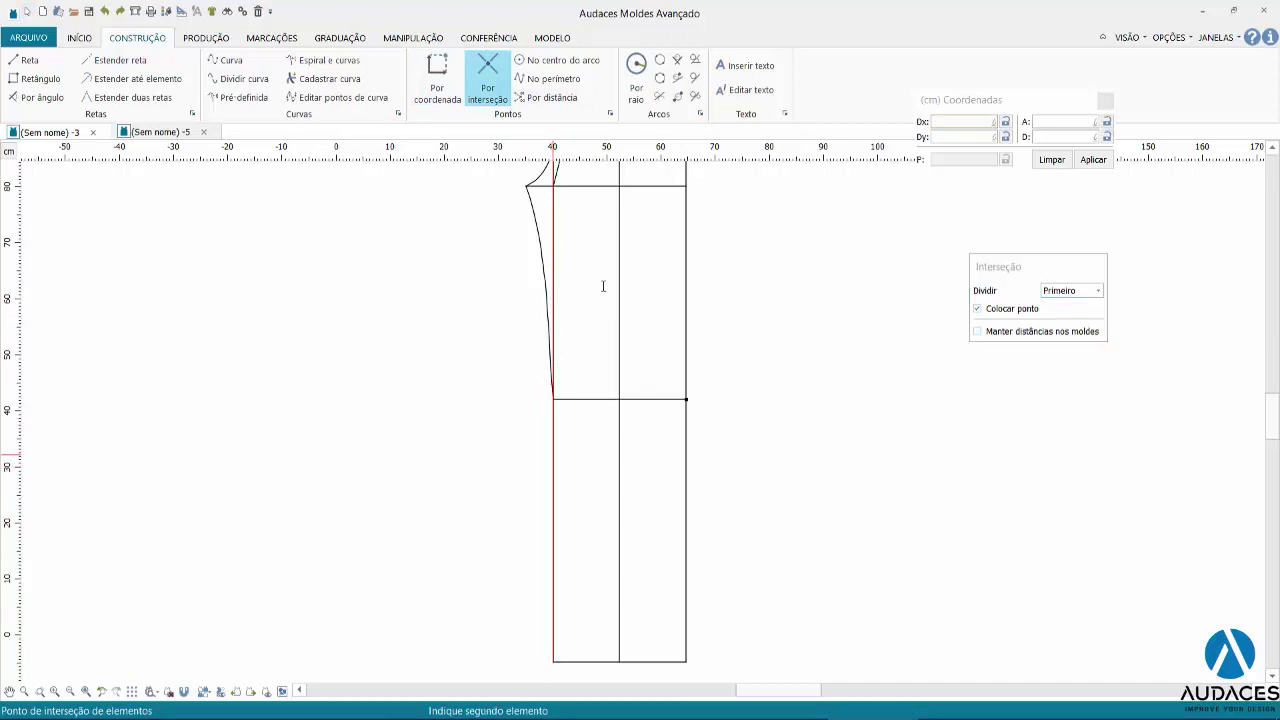
pyautogui.click(575, 399)
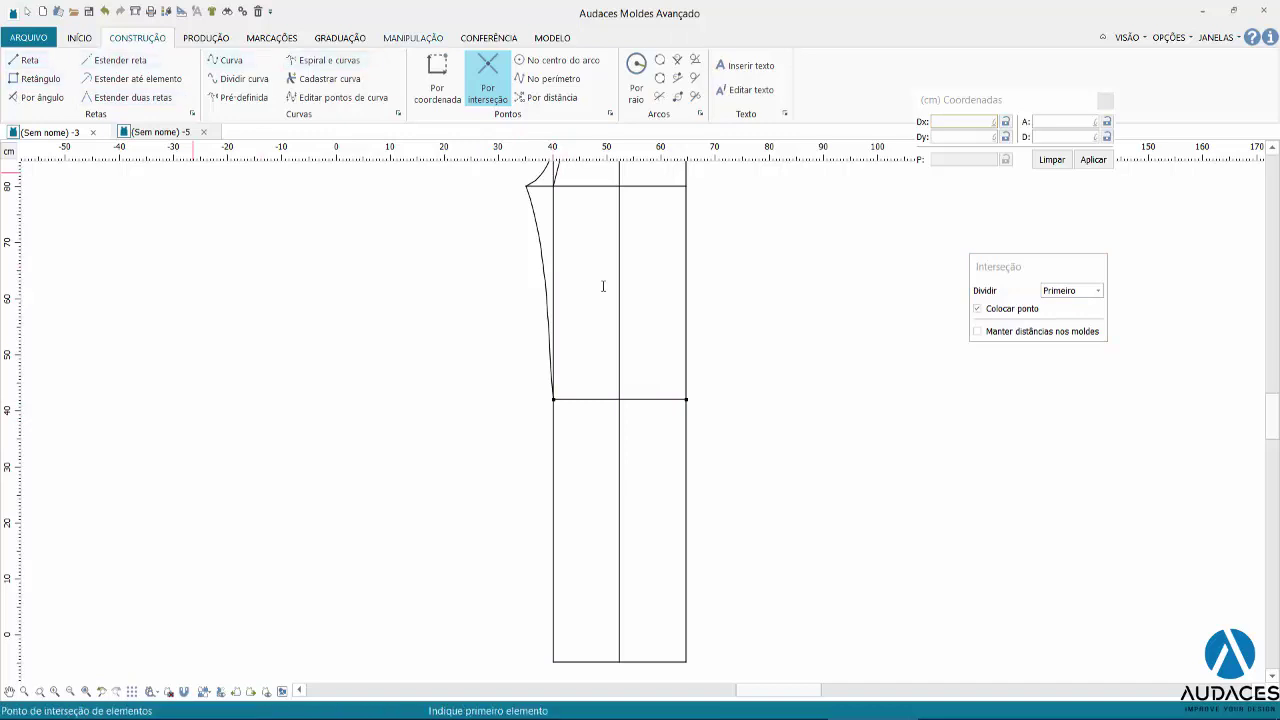
# Add parallel lines 2 cm outside the right and left lower-leg lines.
pyautogui.click(413, 37)
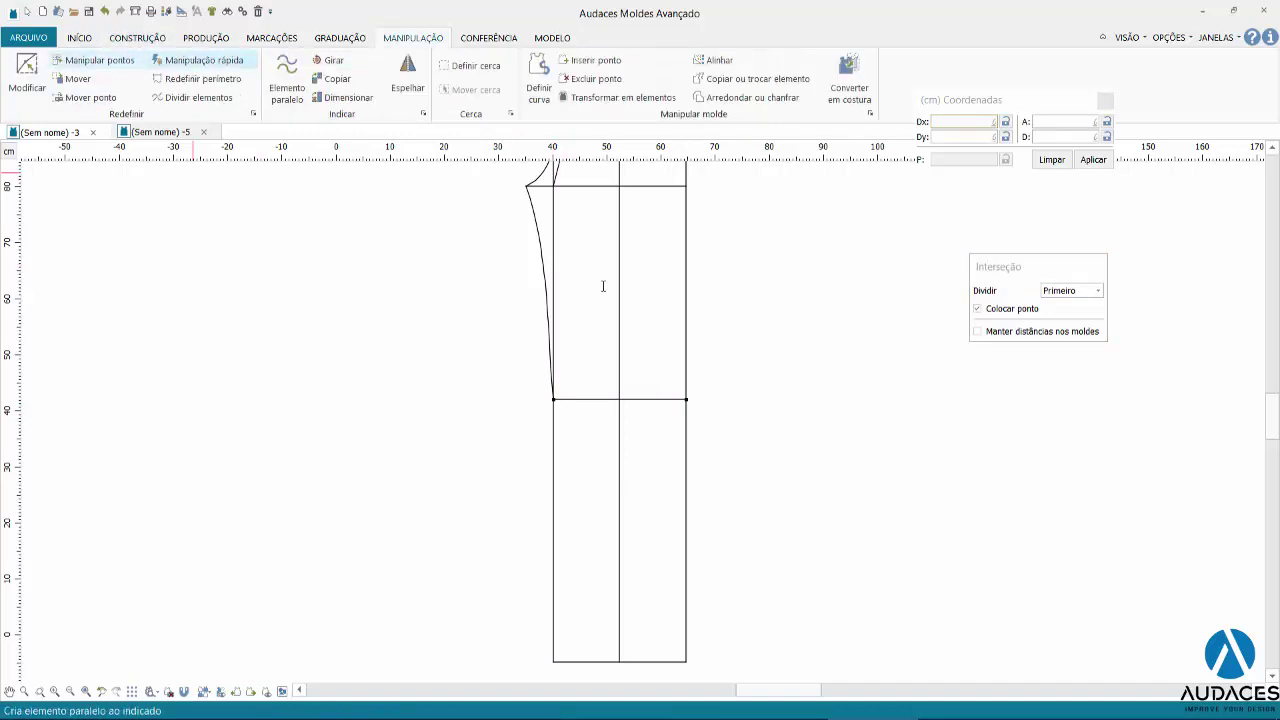
pyautogui.click(287, 80)
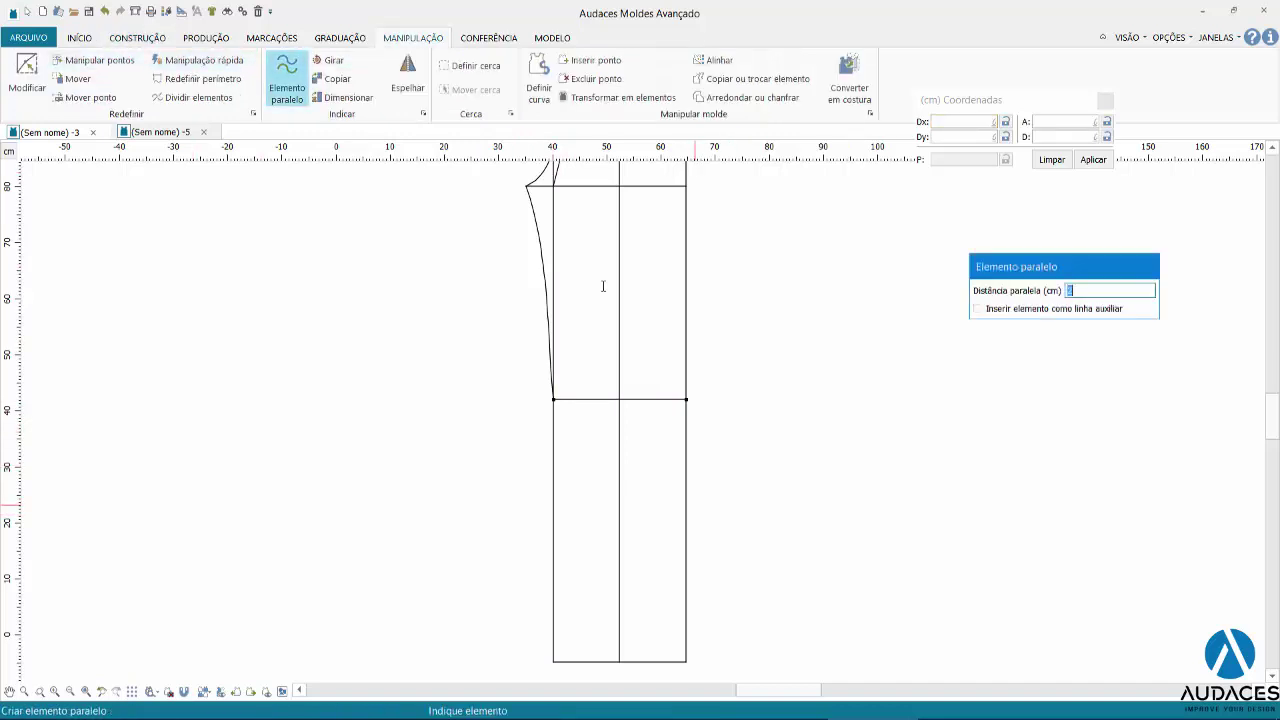
pyautogui.click(686, 560)
pyautogui.press('Return')
pyautogui.click(556, 518)
pyautogui.press('Return')
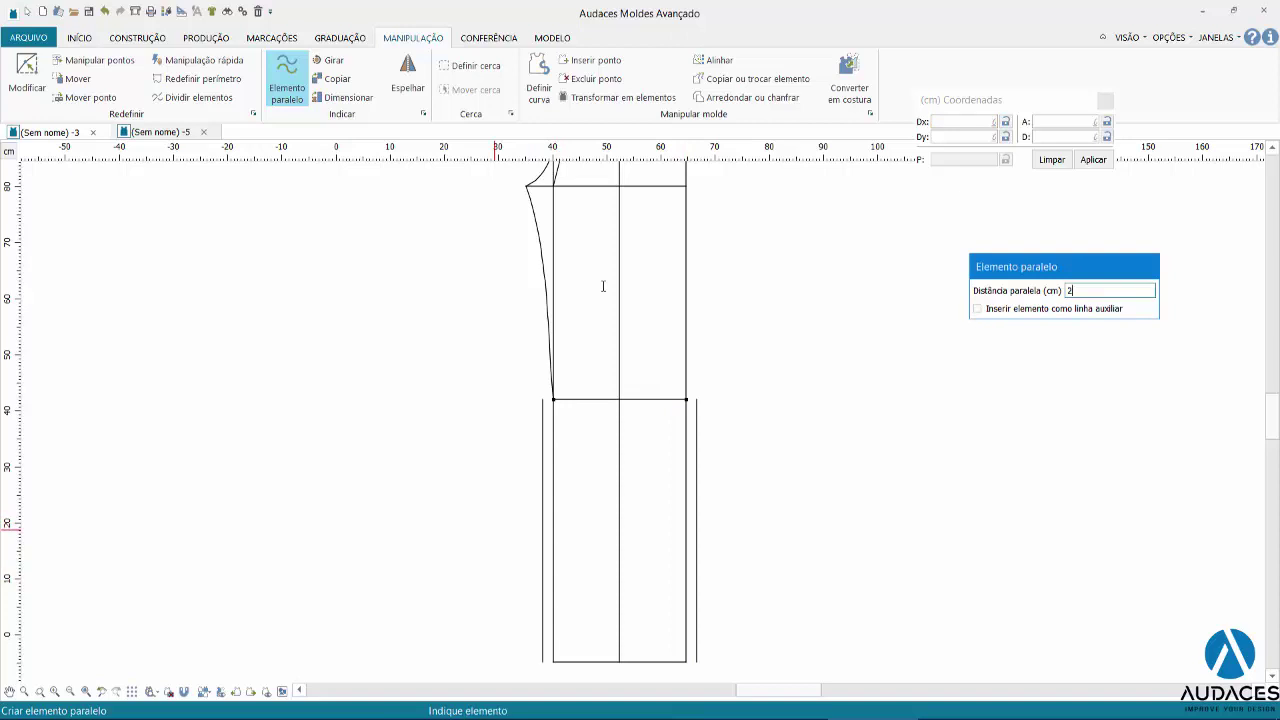
pyautogui.press('Escape')
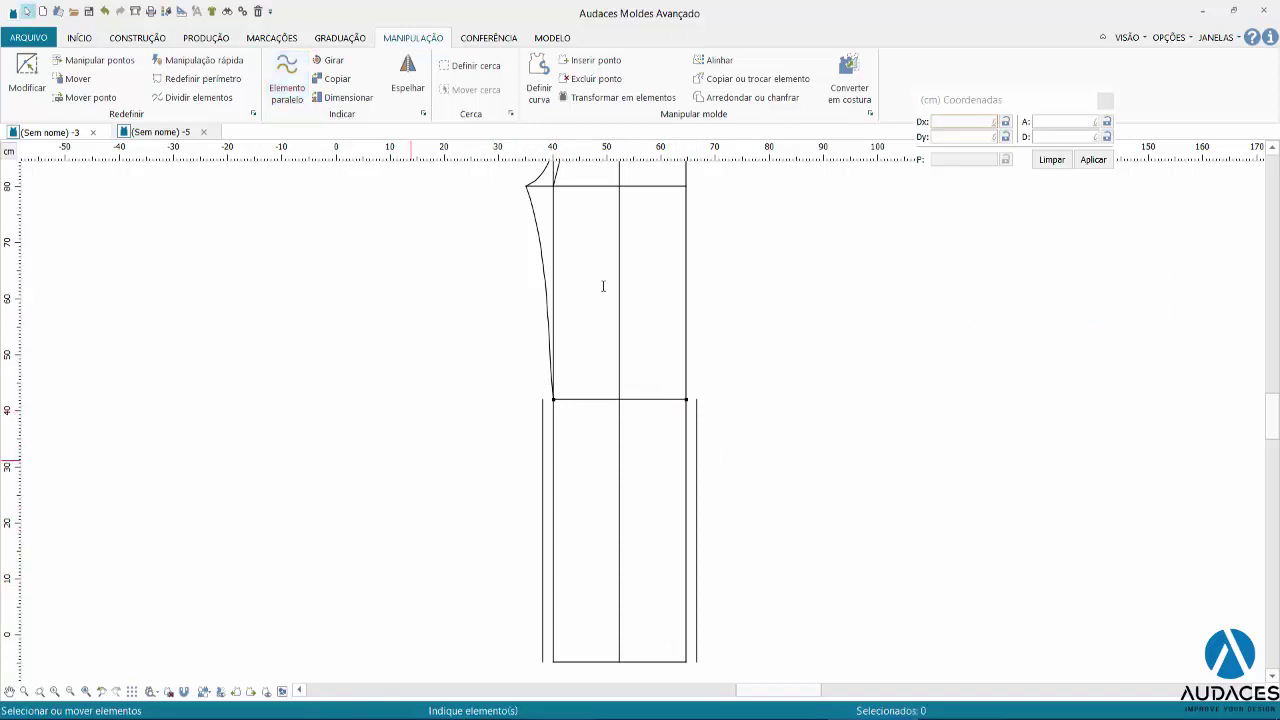
pyautogui.hotkey('alt', 'Tab')
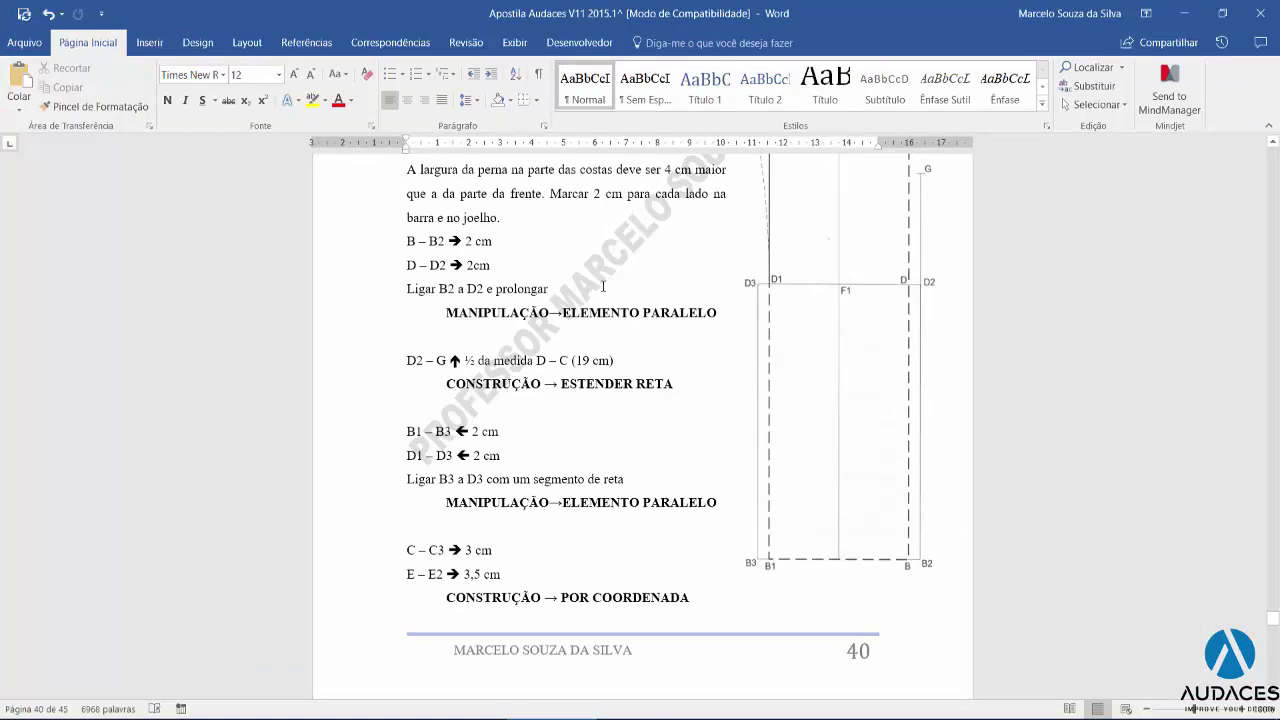
# Scroll through handout pages 40–41, settling on the step raising G 19 cm above D2.
pyautogui.scroll(-1, 603, 287)
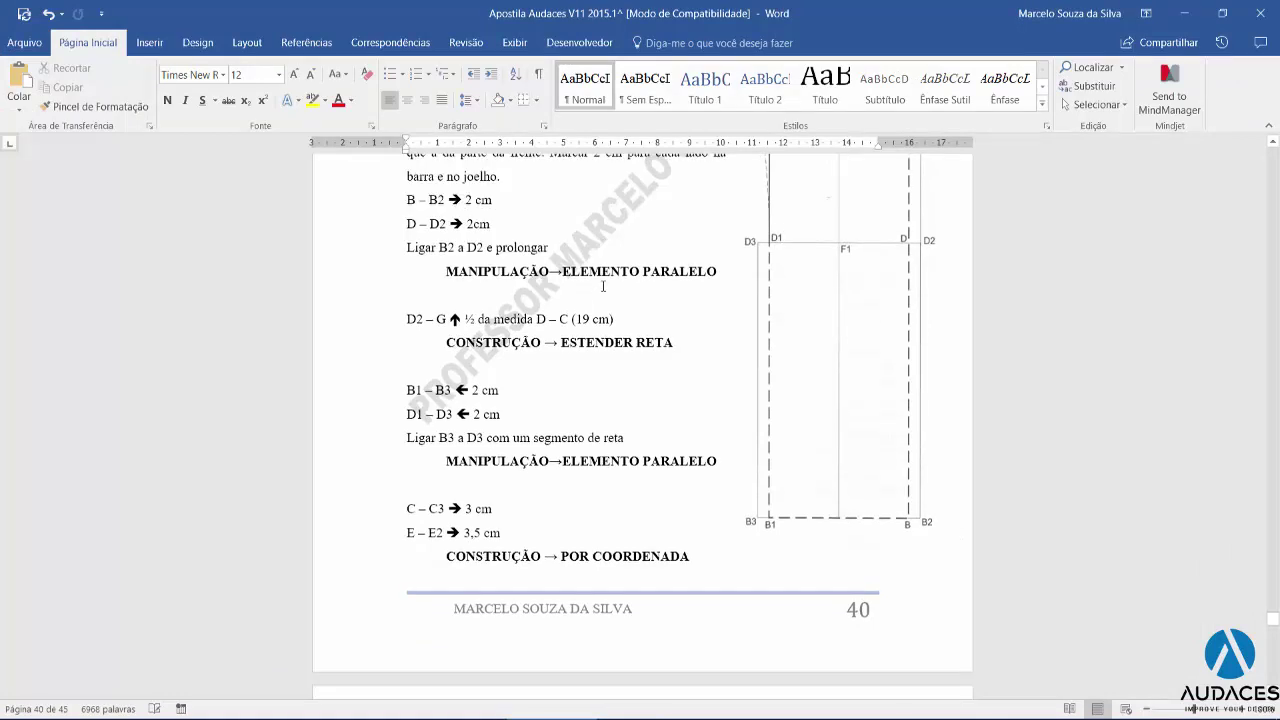
pyautogui.scroll(-5, 603, 287)
pyautogui.scroll(-3, 603, 287)
pyautogui.scroll(-2, 603, 287)
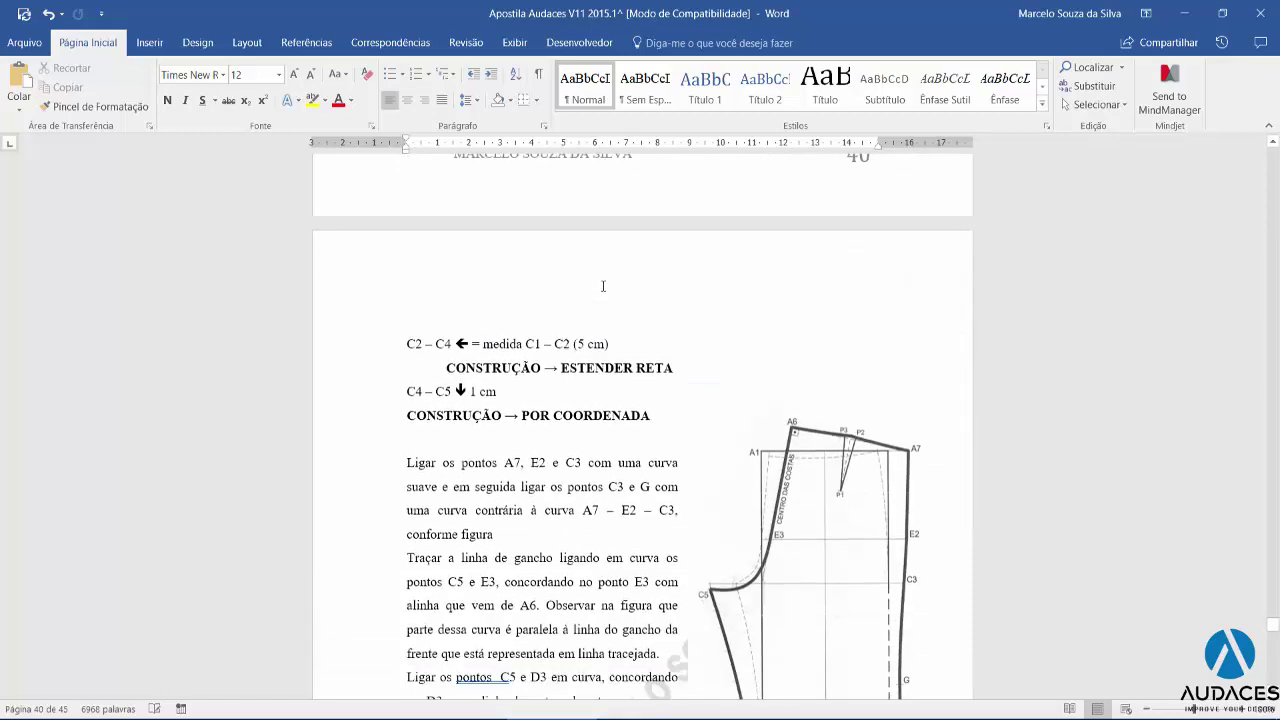
pyautogui.scroll(-3, 603, 287)
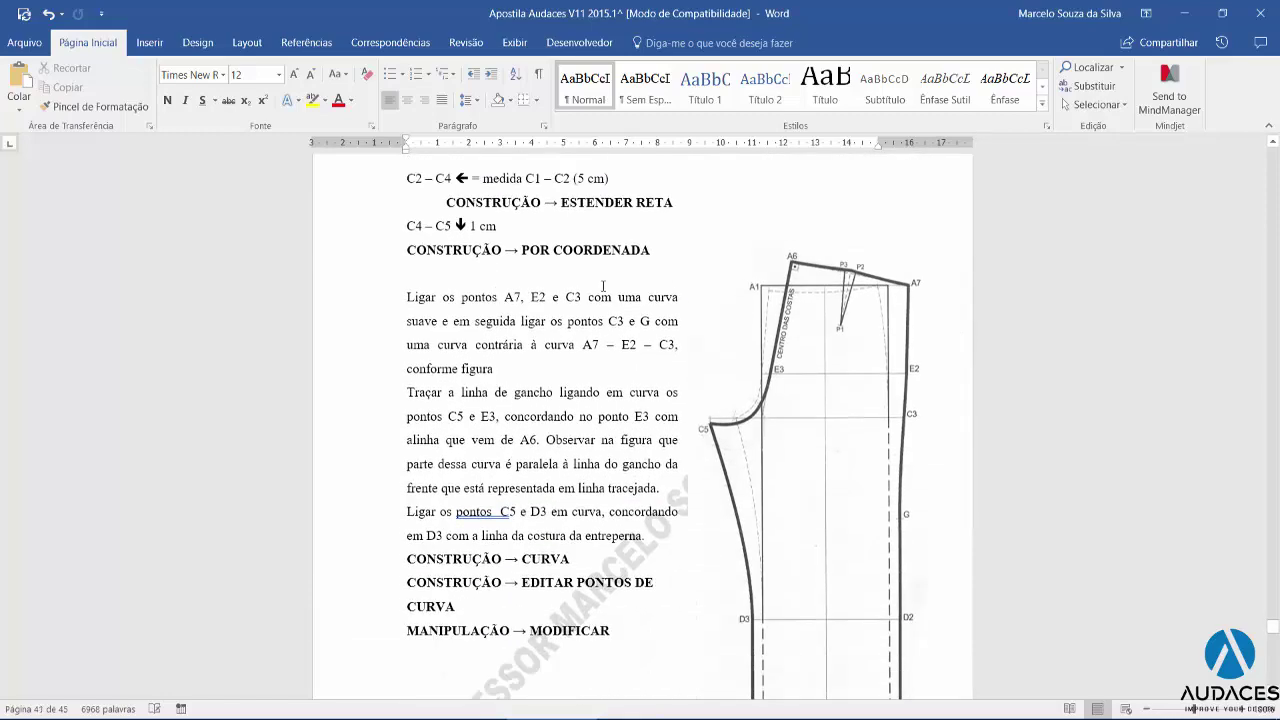
pyautogui.scroll(2, 603, 287)
pyautogui.scroll(3, 603, 286)
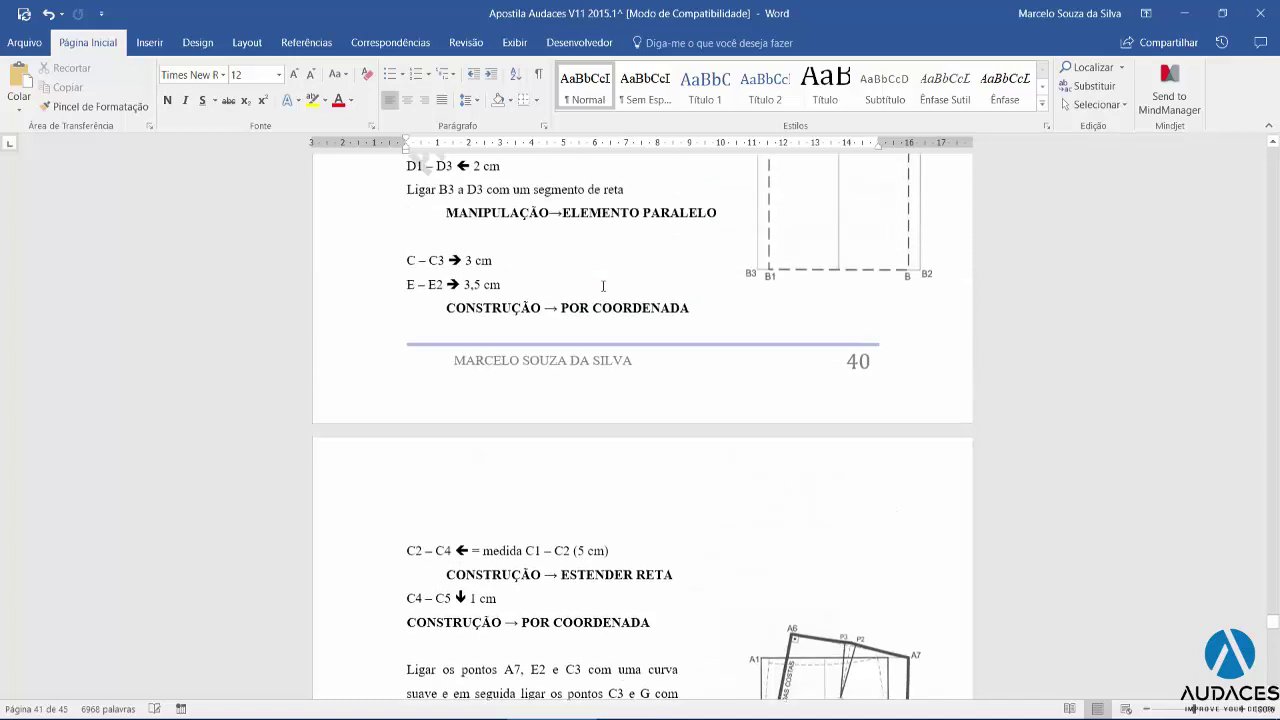
pyautogui.scroll(4, 603, 286)
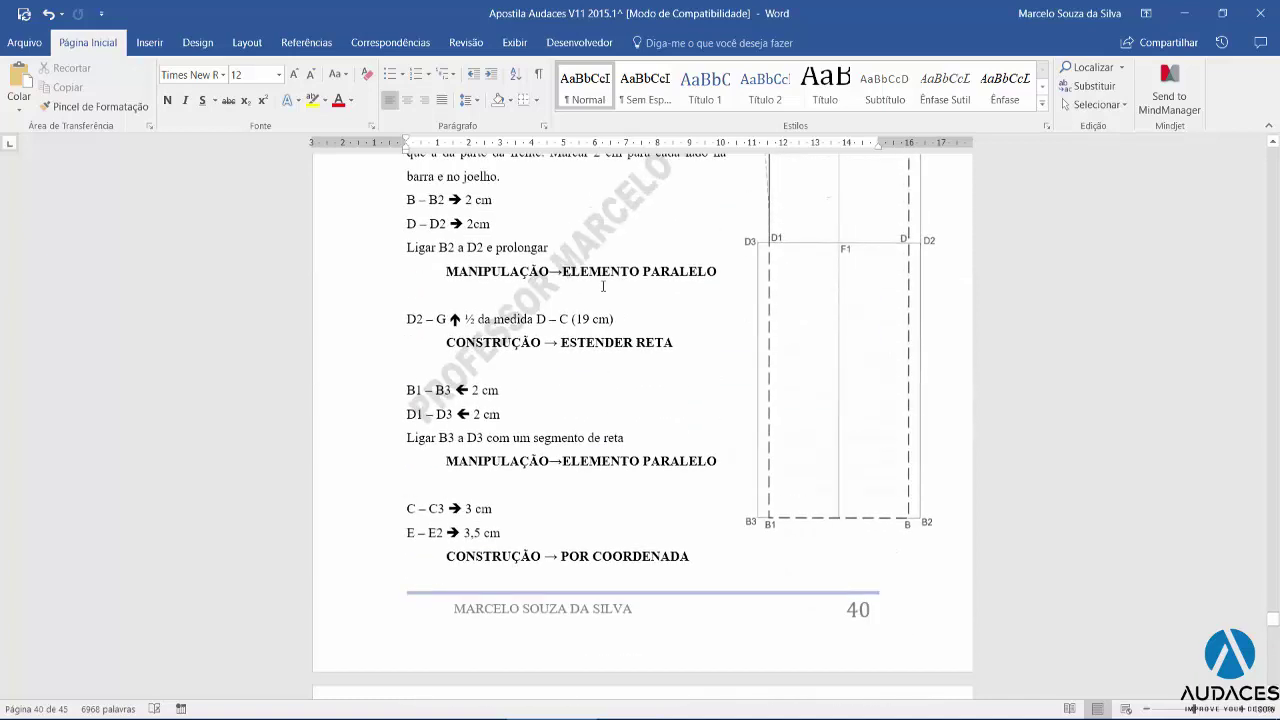
pyautogui.scroll(1, 603, 286)
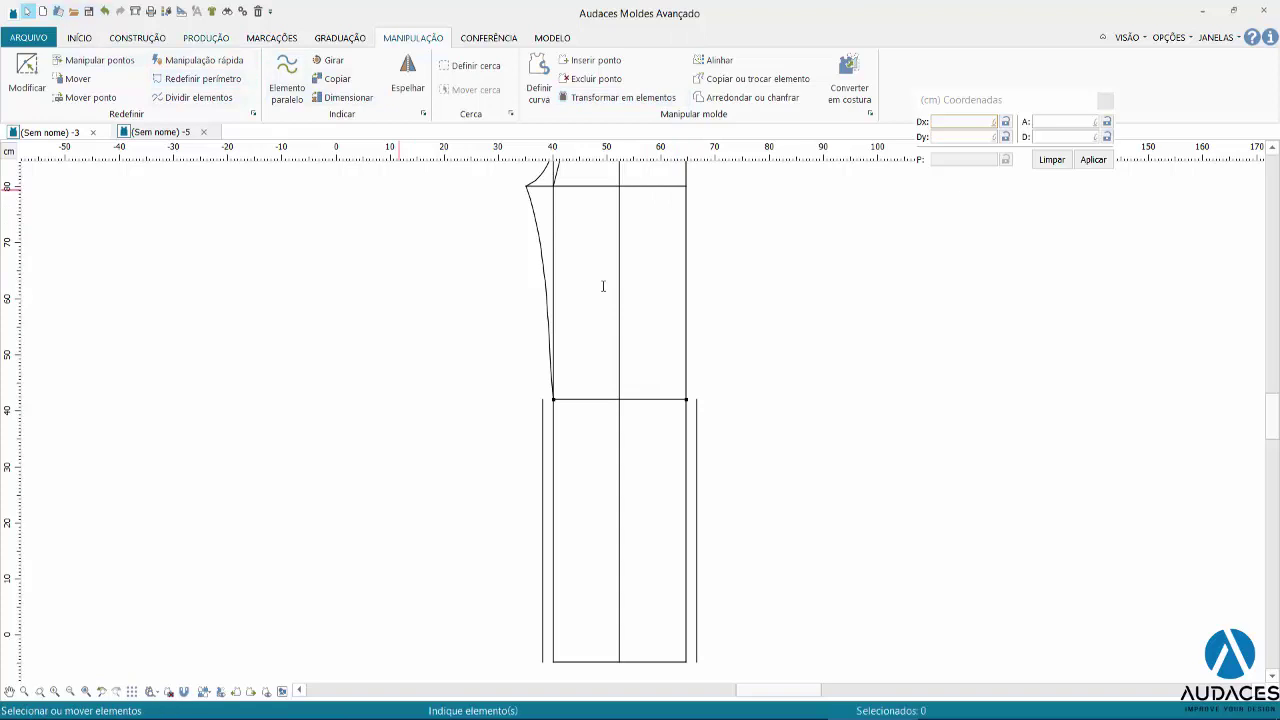
# Extend the right outer leg line by 19 cm.
pyautogui.press('e')
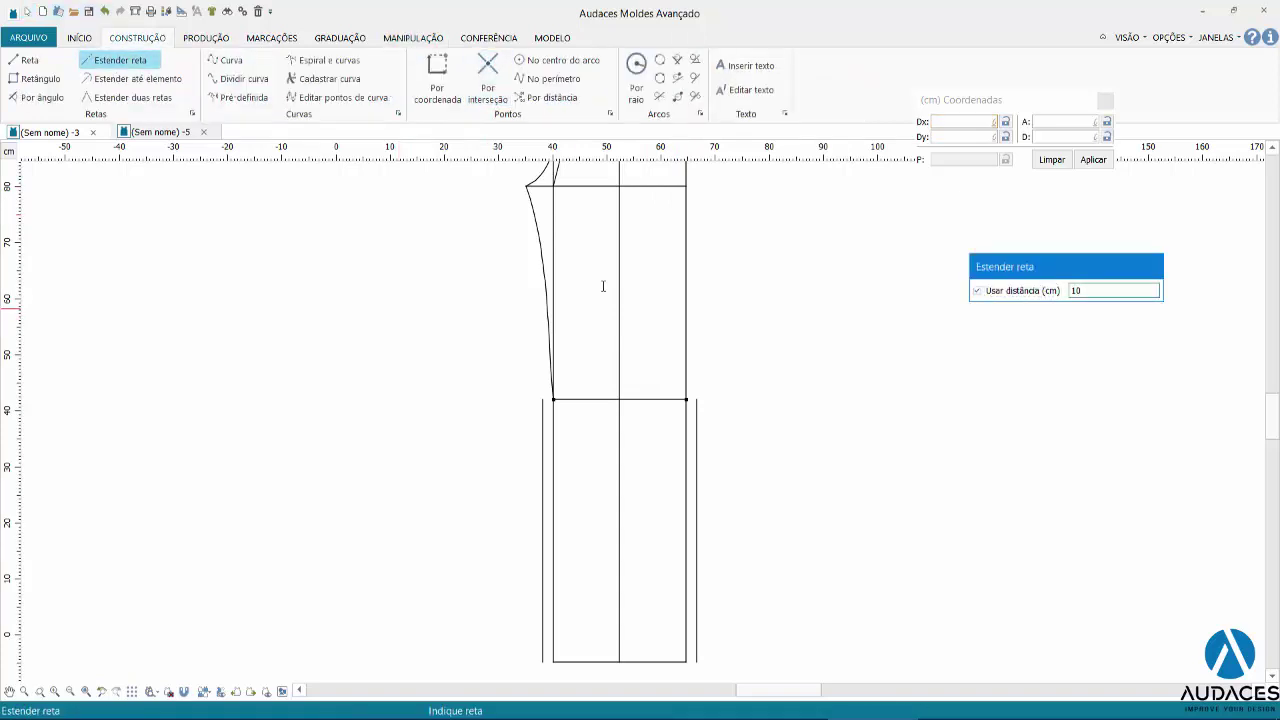
pyautogui.press('BackSpace')
pyautogui.write('9')
pyautogui.press('Return')
pyautogui.click(603, 286)
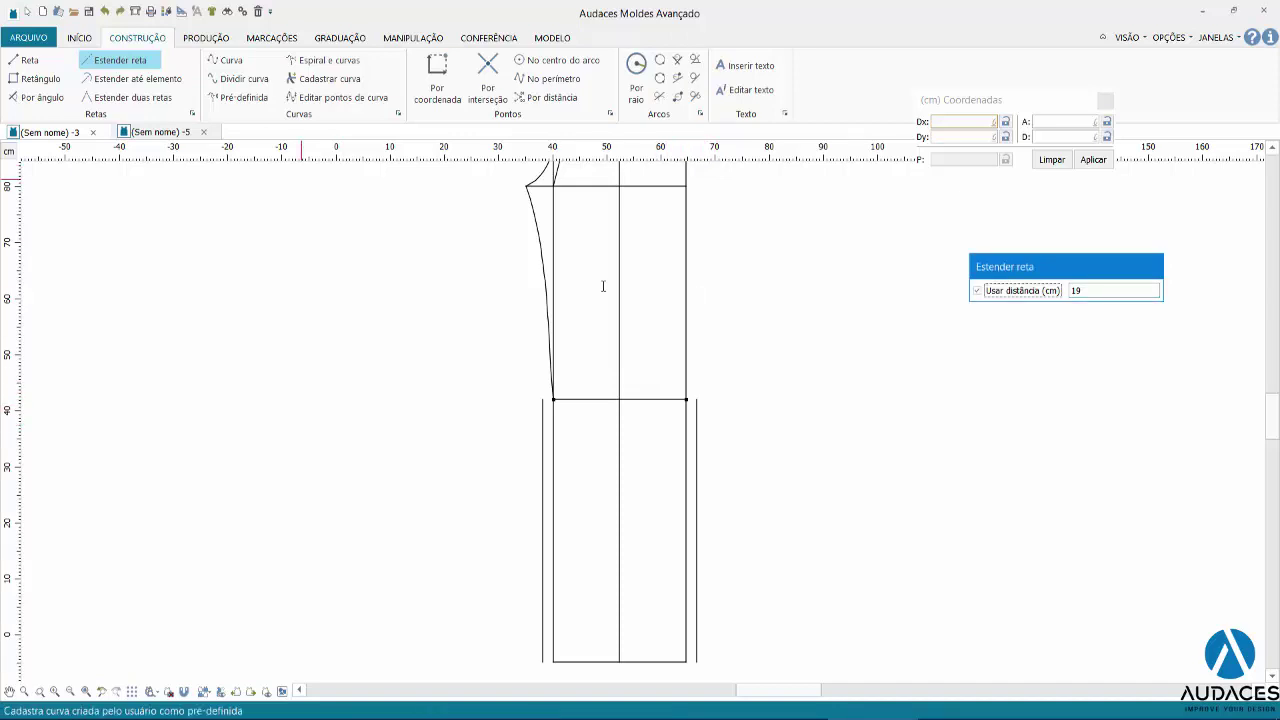
# Draw a 19 cm vertical line up from the knee point D2 to mark G.
pyautogui.click(30, 60)
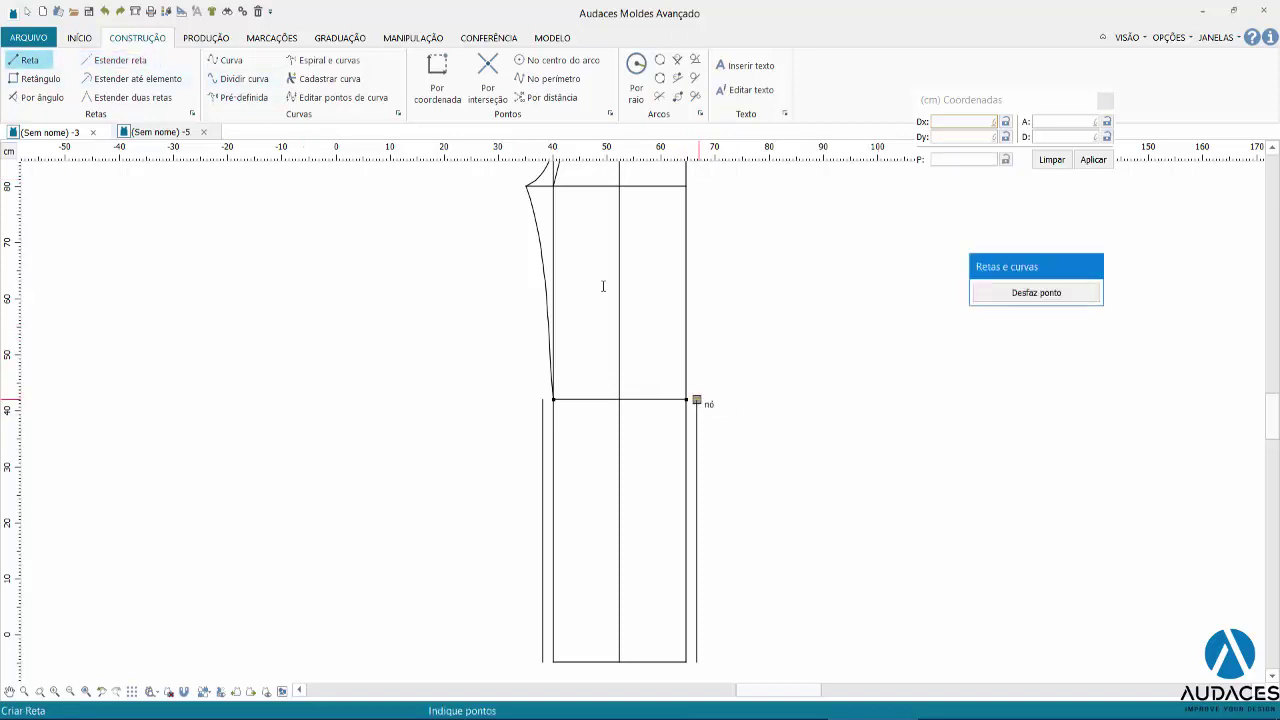
pyautogui.write('0')
pyautogui.press('Tab')
pyautogui.write('1')
pyautogui.press('Return')
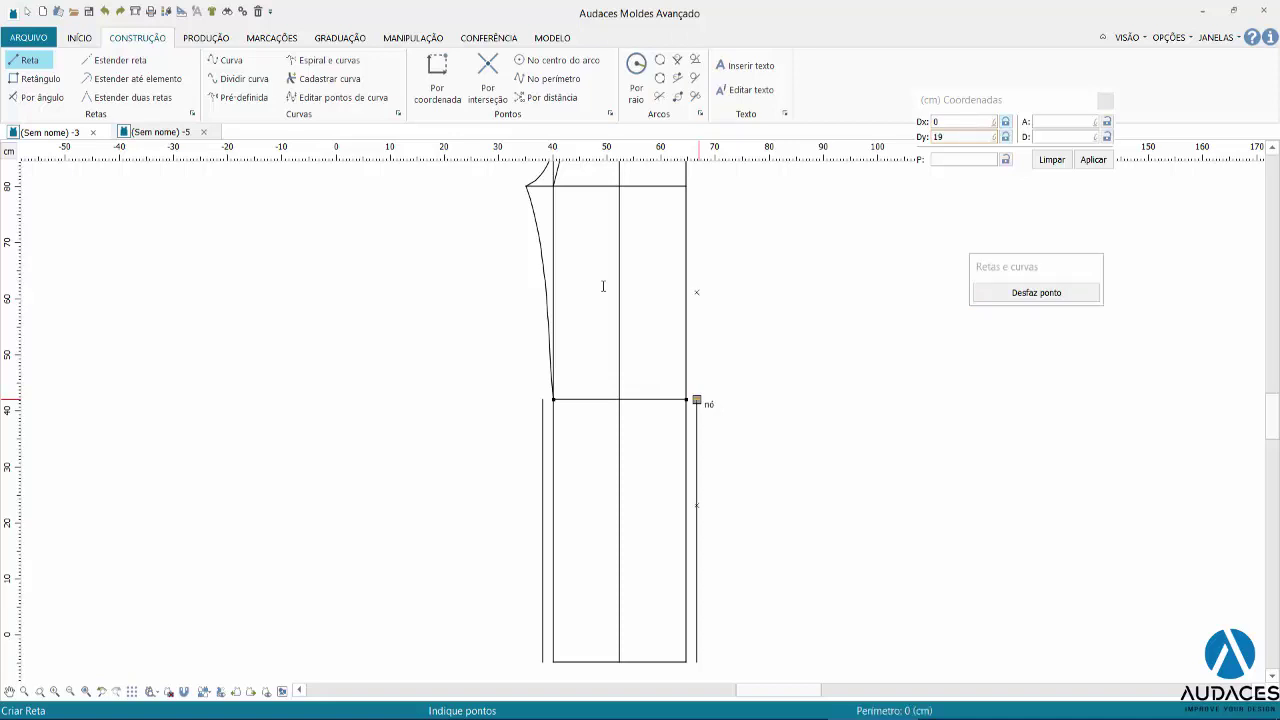
pyautogui.click(697, 292)
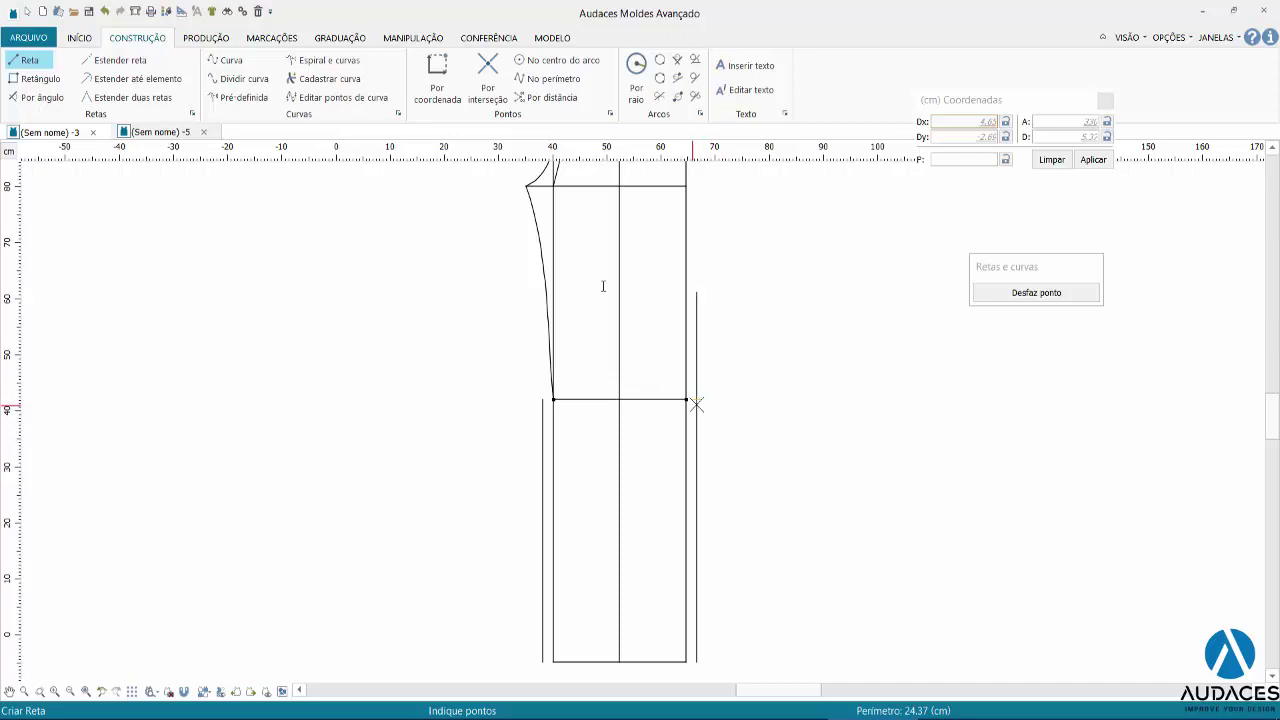
pyautogui.hotkey('alt', 'Tab')
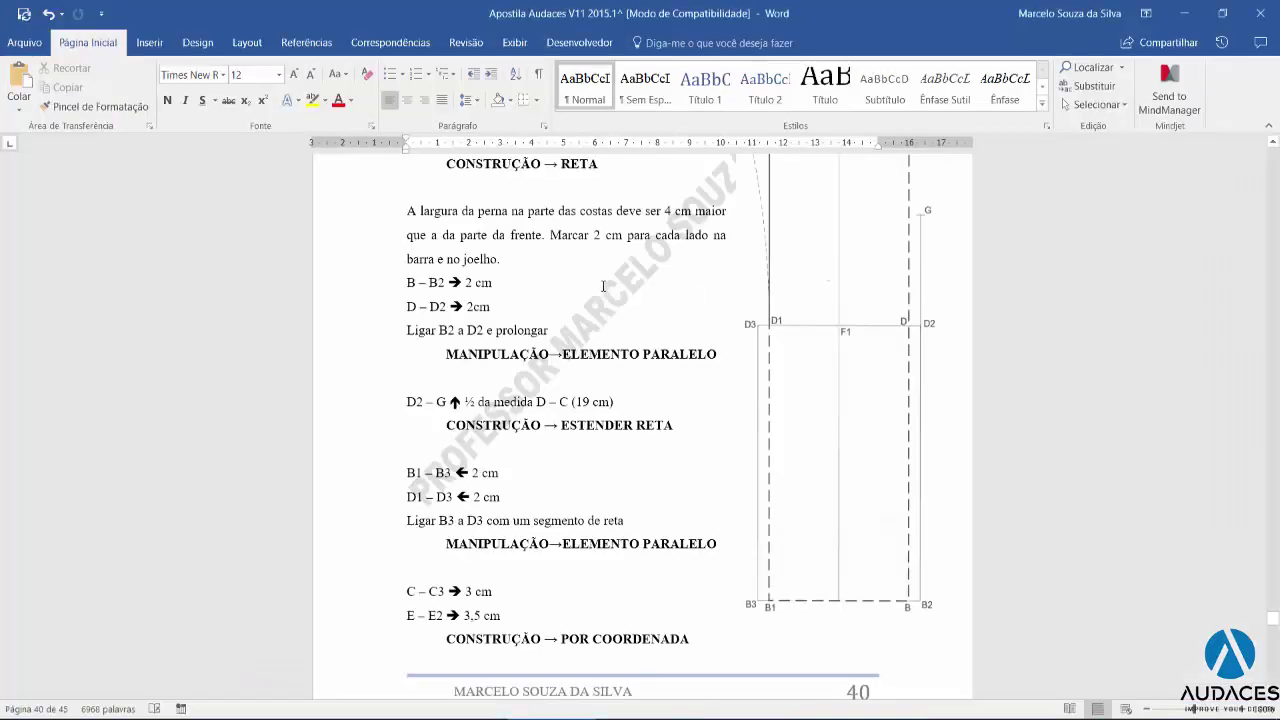
# Review the handout's page-40 leg-width steps, then return to the Audaces draft.
pyautogui.scroll(3, 603, 287)
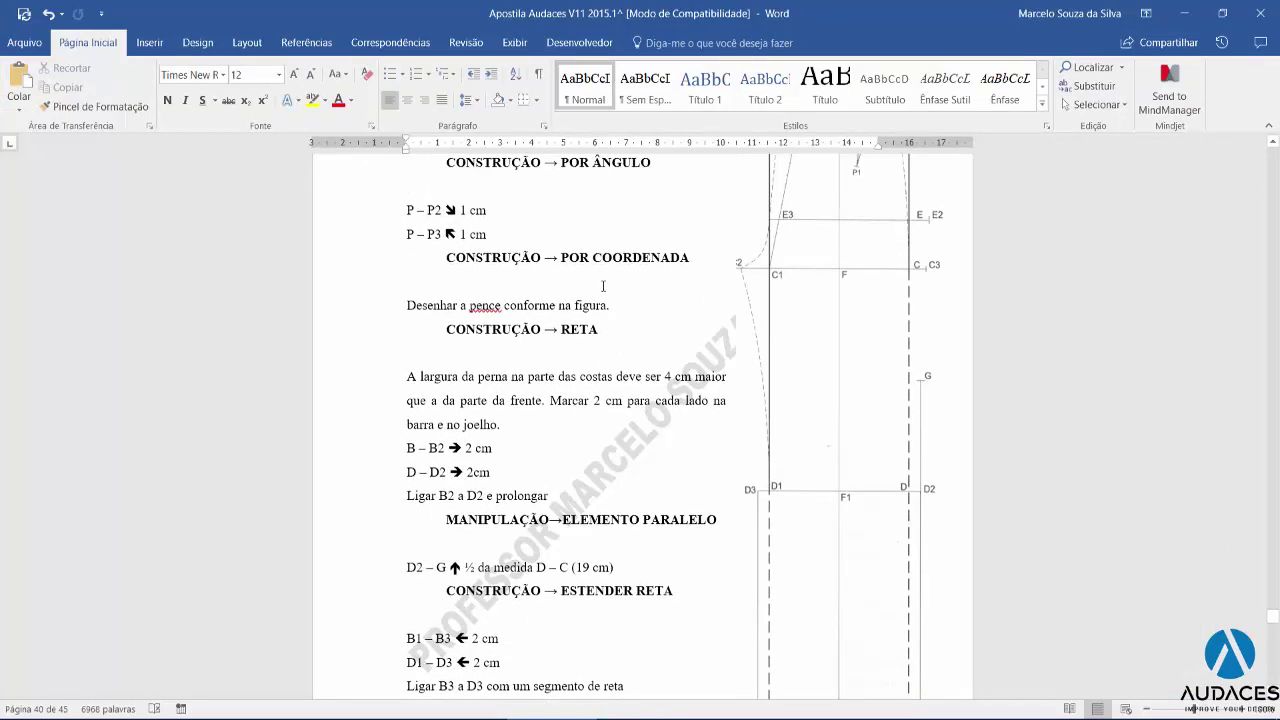
pyautogui.scroll(-3, 603, 287)
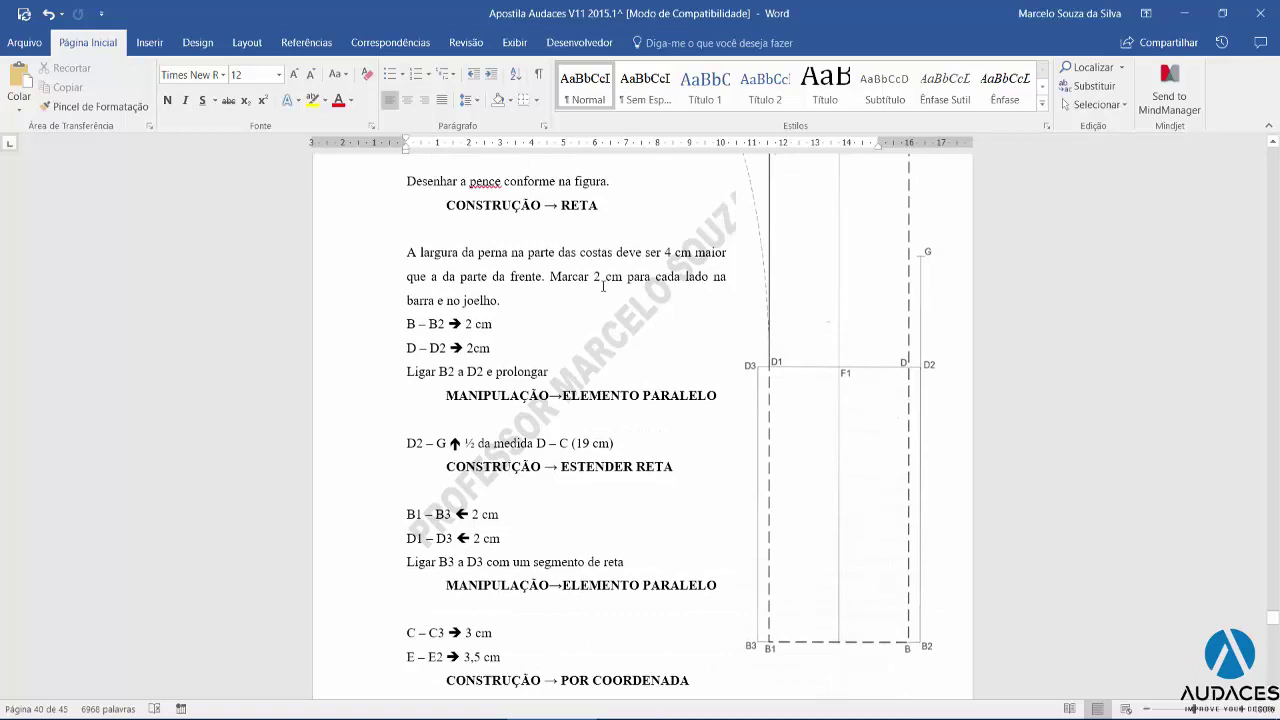
pyautogui.scroll(3, 603, 287)
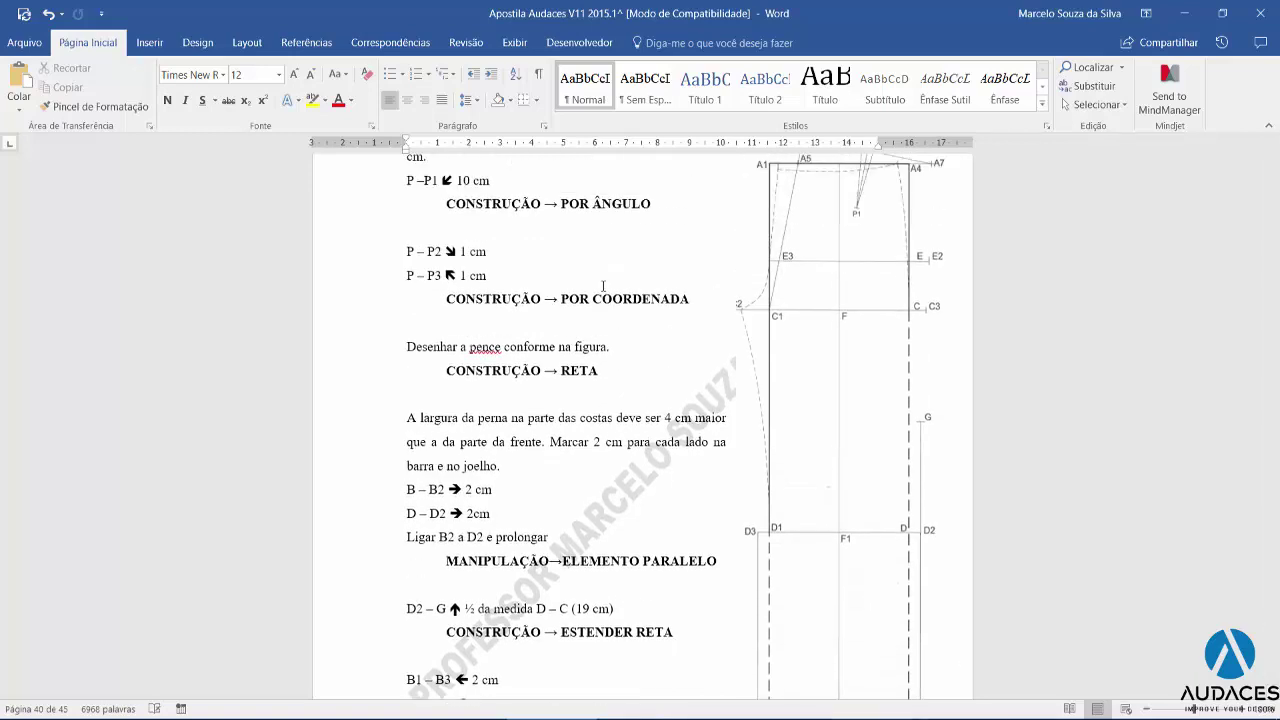
pyautogui.hotkey('alt', 'Tab')
# Extend the crotch line 3 cm and the hip line 3.5 cm to the right.
pyautogui.scroll(1, 603, 287)
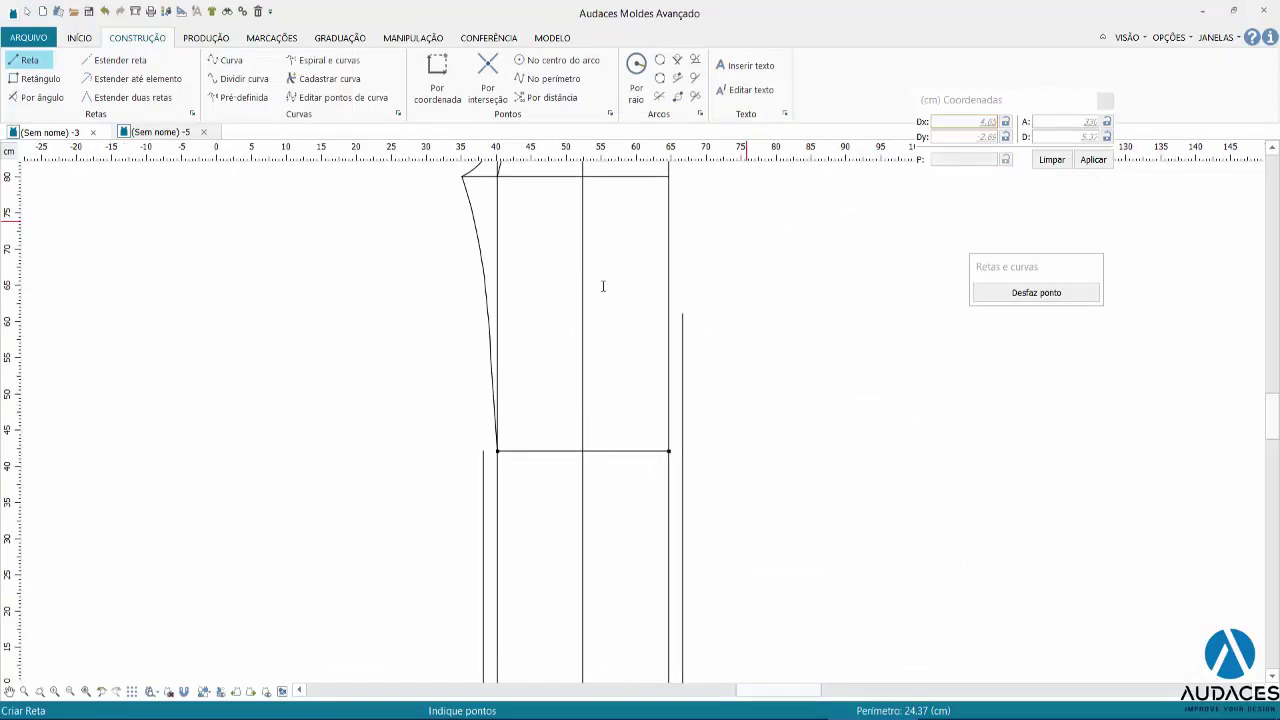
pyautogui.scroll(-2, 603, 287)
pyautogui.scroll(2, 603, 287)
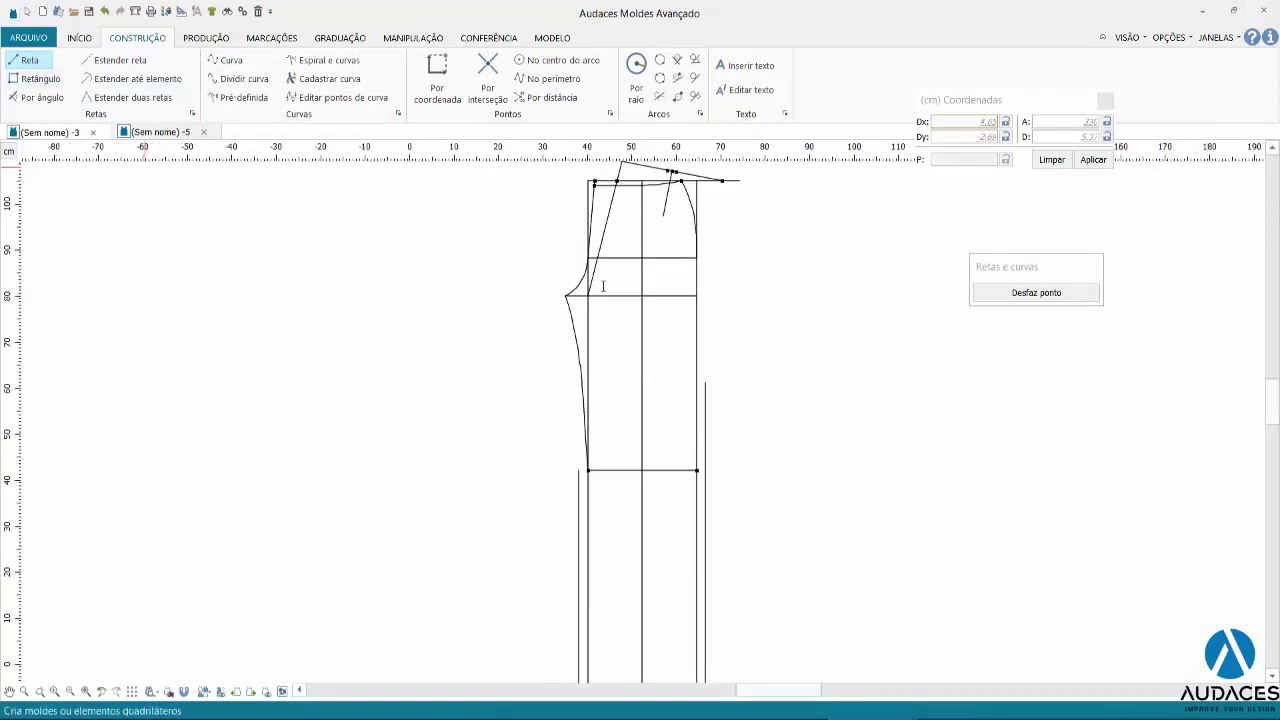
pyautogui.click(120, 60)
pyautogui.press('Tab')
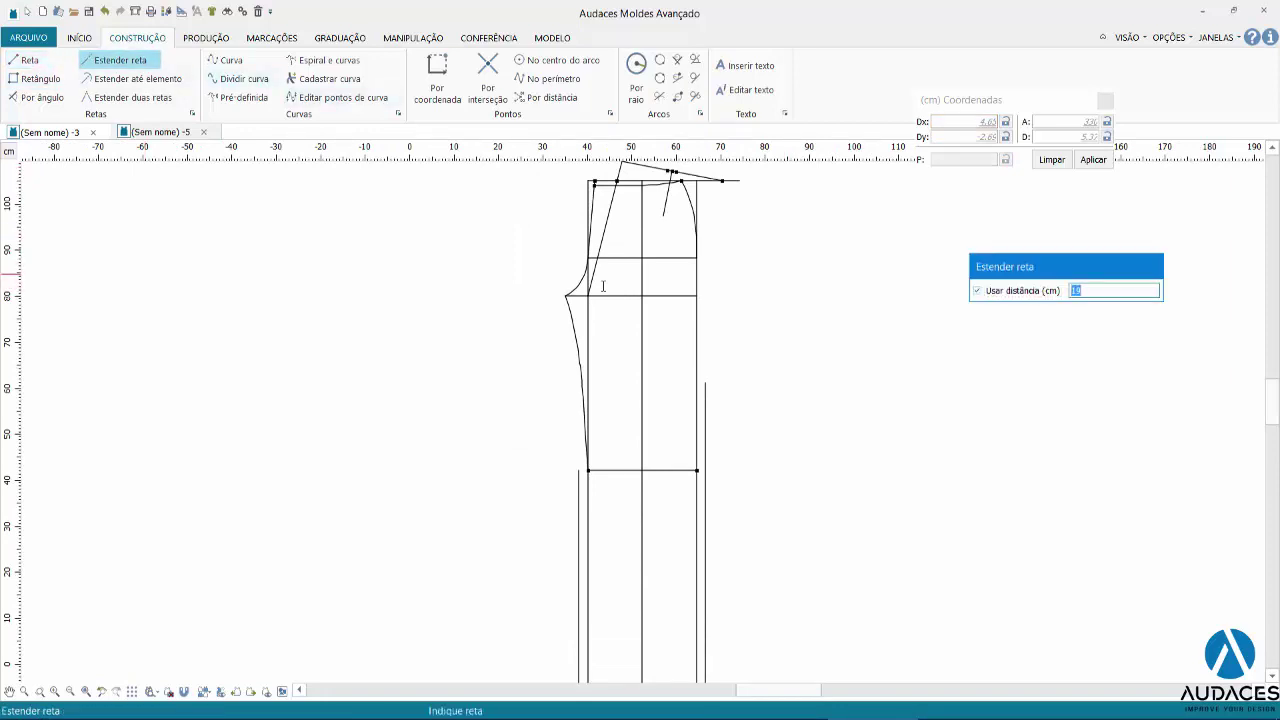
pyautogui.write('3')
pyautogui.click(603, 287)
pyautogui.click(603, 287)
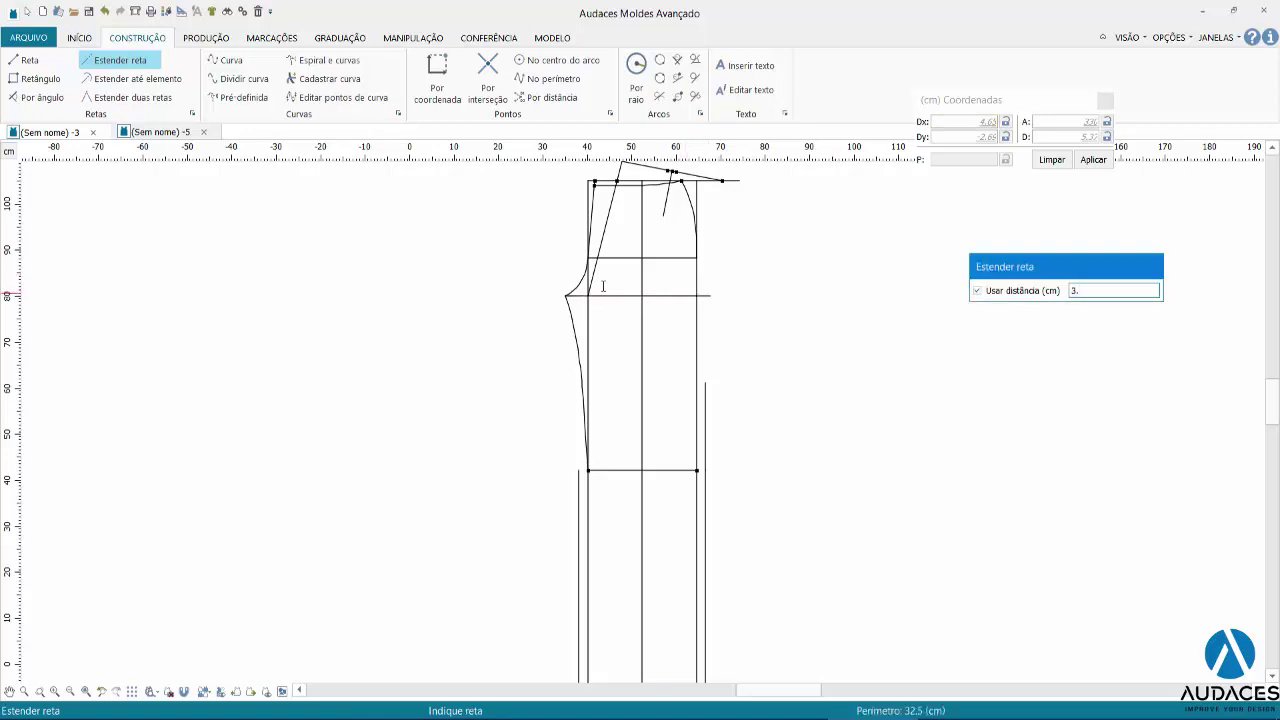
pyautogui.write('5')
pyautogui.click(603, 287)
pyautogui.click(603, 287)
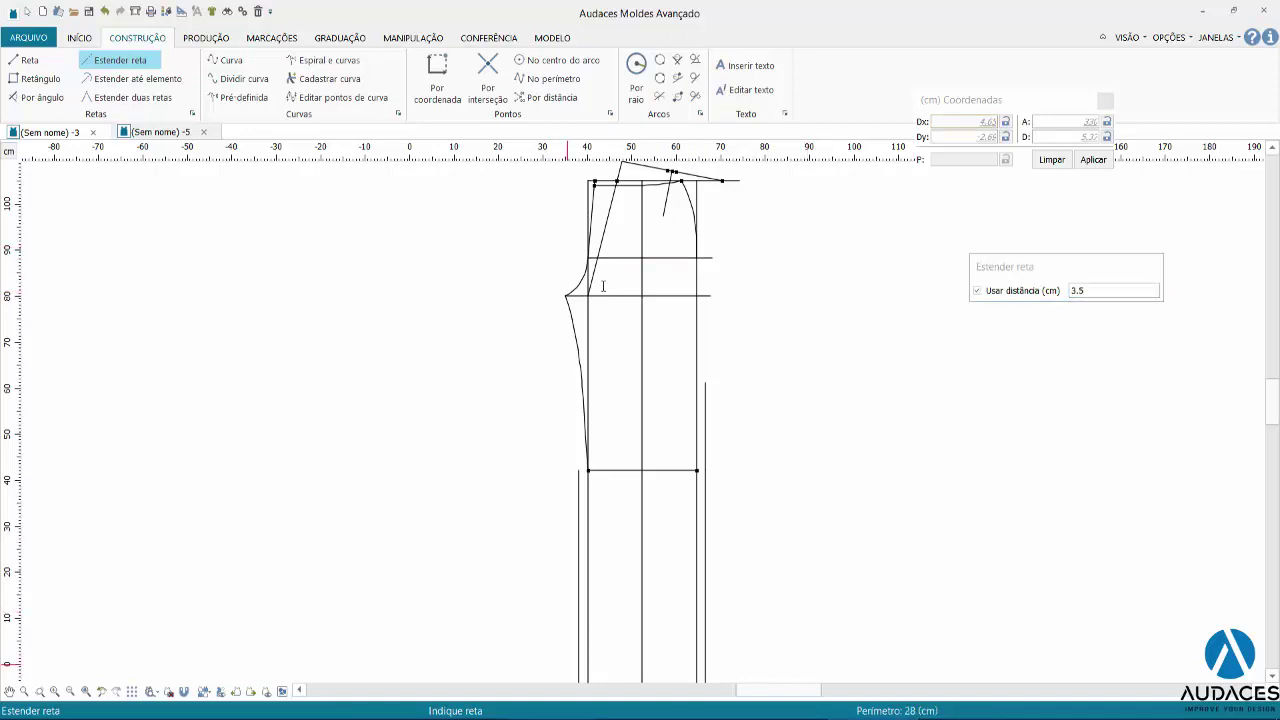
pyautogui.hotkey('alt', 'Tab')
# Scroll the handout to the C2–C4 (5 cm) and C4–C5 (1 cm) crotch steps.
pyautogui.scroll(-4, 603, 287)
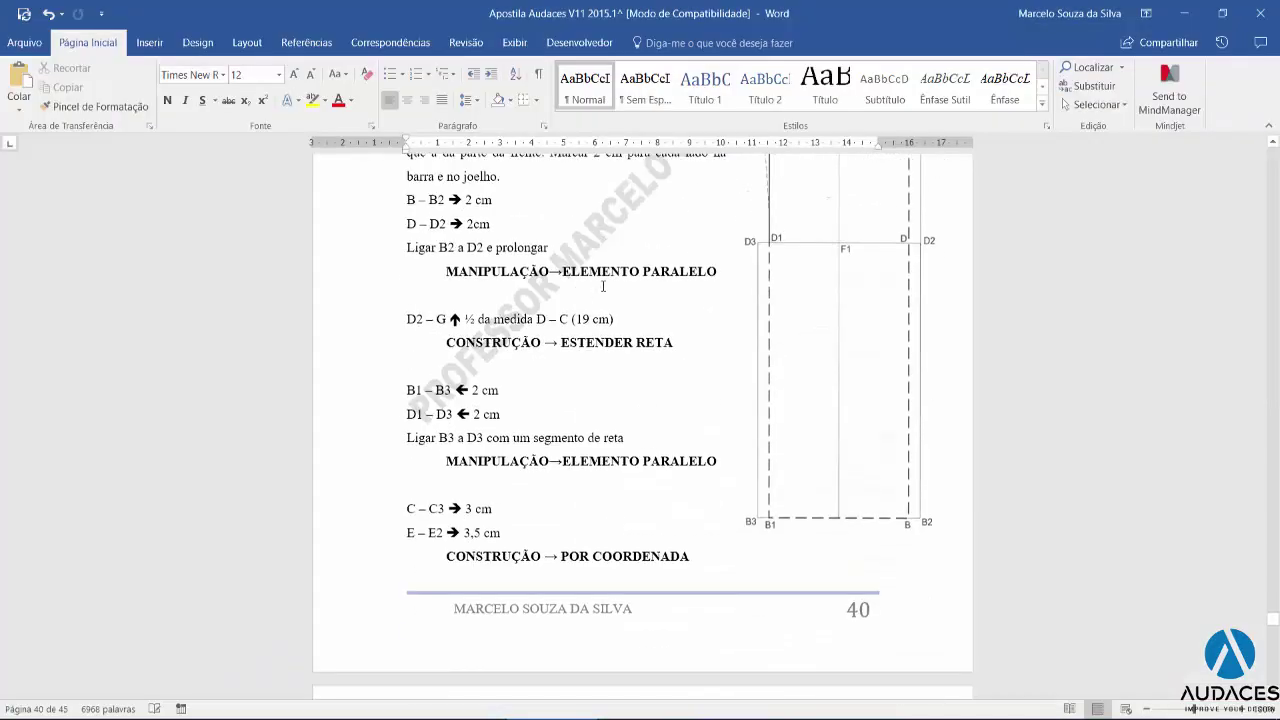
pyautogui.scroll(-2, 603, 287)
pyautogui.scroll(-2, 603, 287)
pyautogui.scroll(-1, 603, 287)
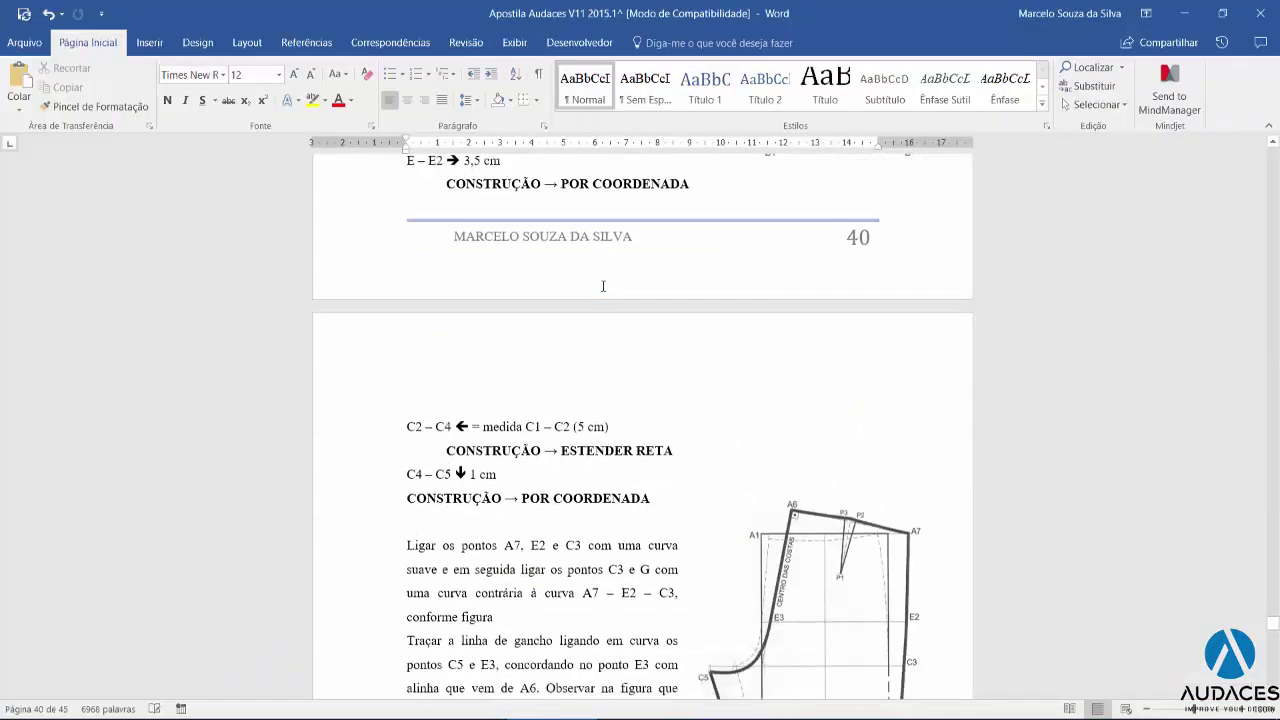
pyautogui.scroll(-3, 603, 287)
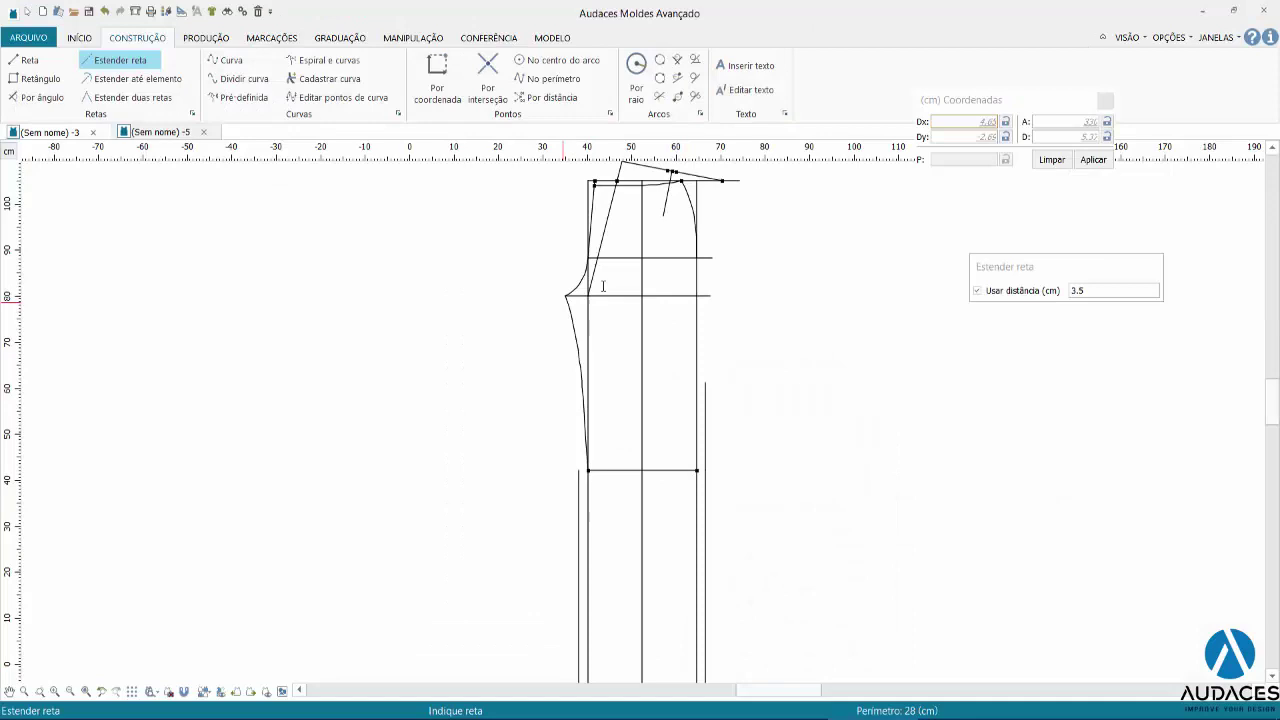
# Extend the crotch line 5 cm to the left past the crotch curve.
pyautogui.scroll(2, 603, 287)
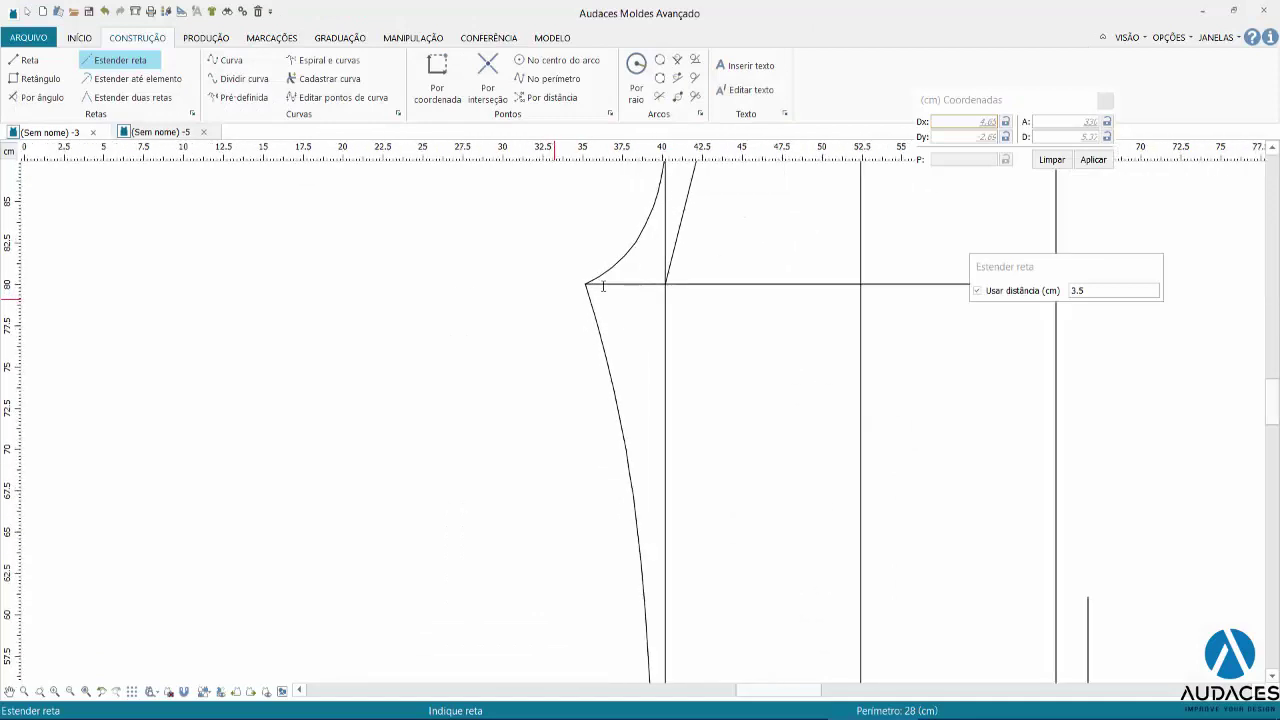
pyautogui.click(603, 287)
pyautogui.press('Delete')
pyautogui.press('Delete')
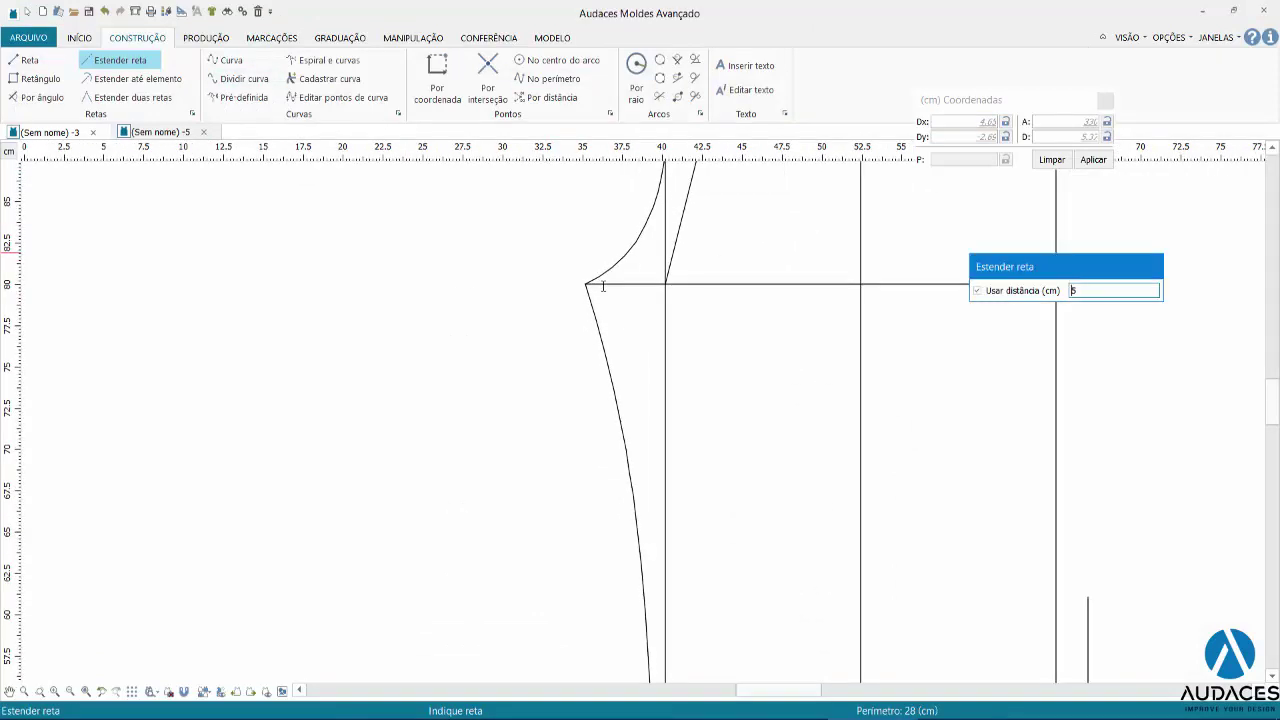
pyautogui.press('Return')
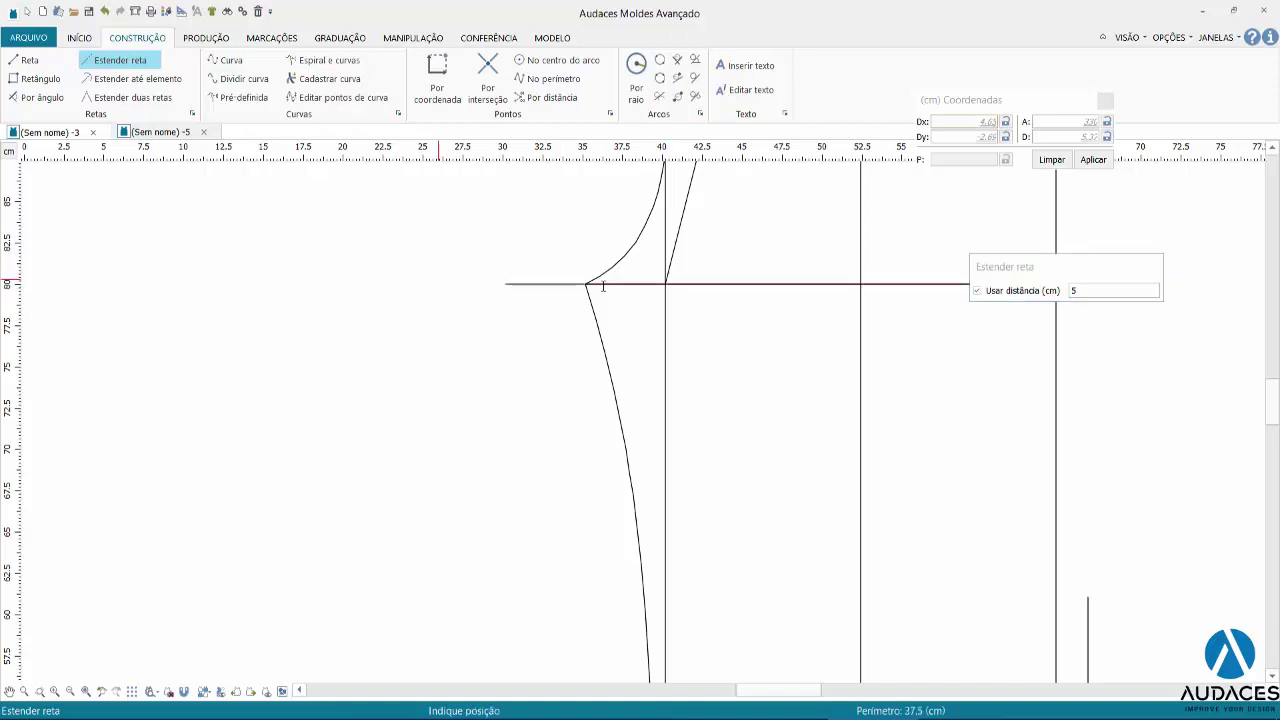
pyautogui.press('Escape')
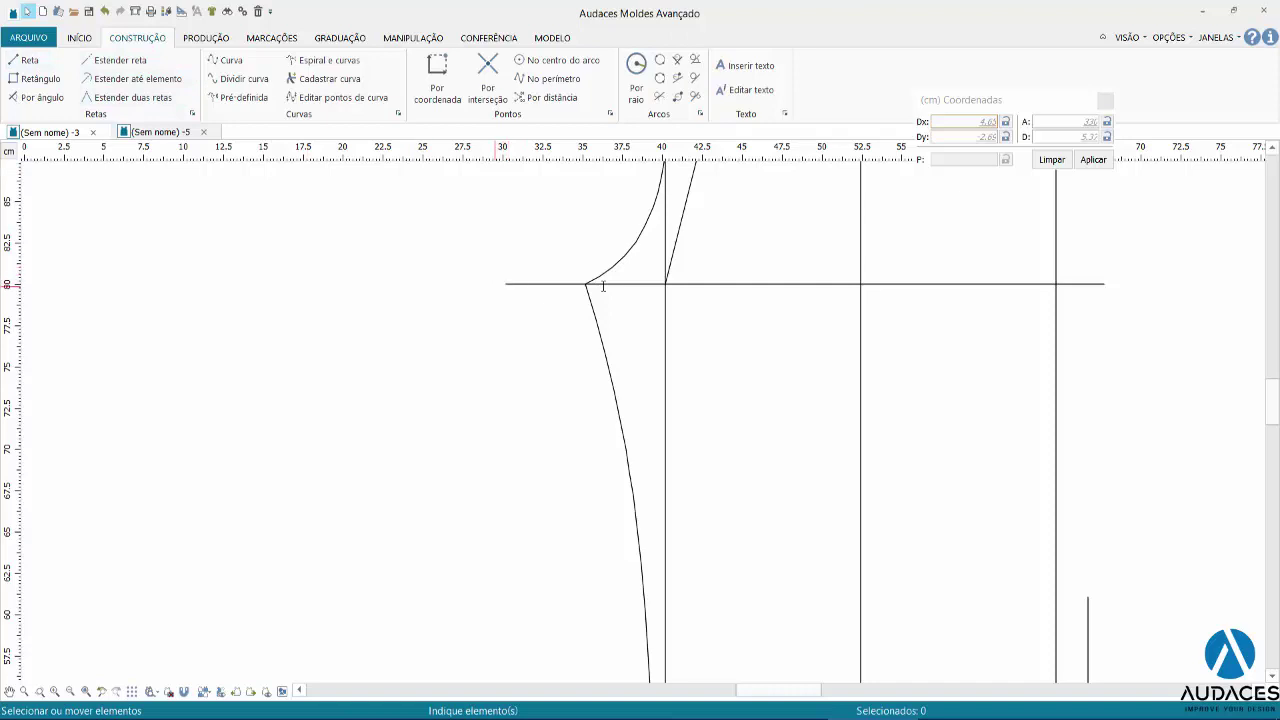
# Draw a 1 cm vertical segment down from the crotch line's new left end.
pyautogui.click(29, 60)
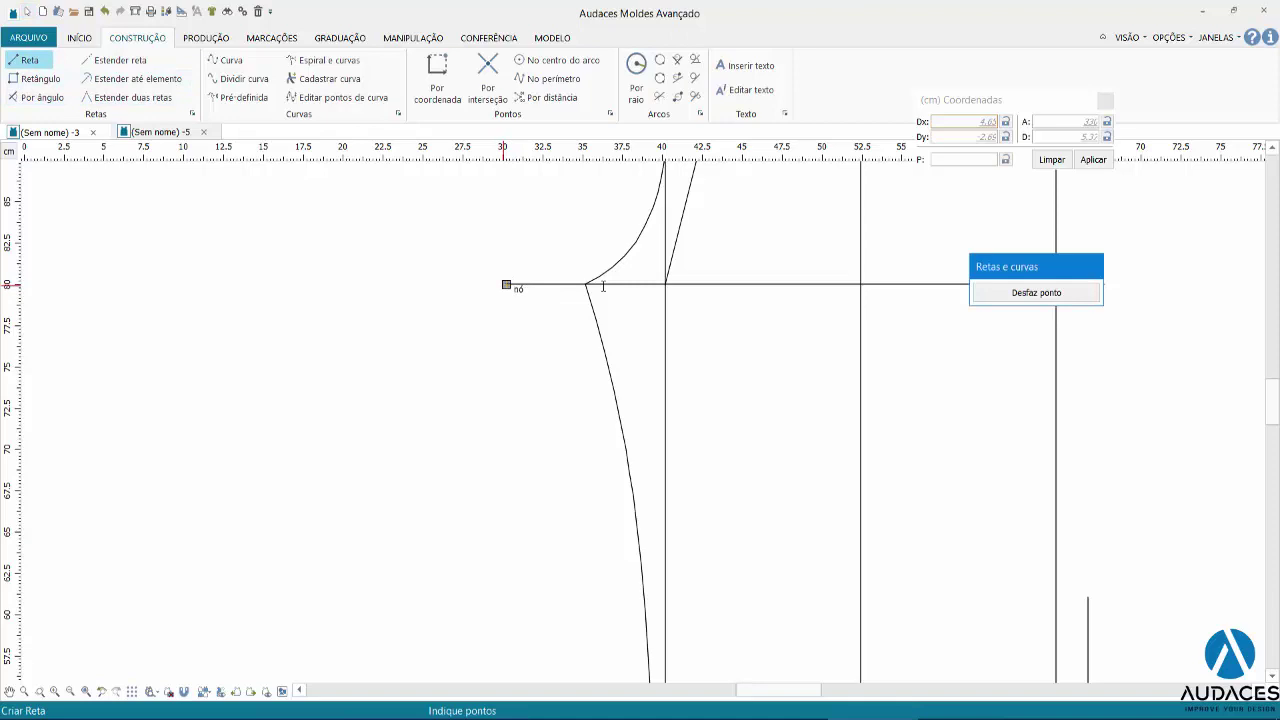
pyautogui.write('0')
pyautogui.press('Return')
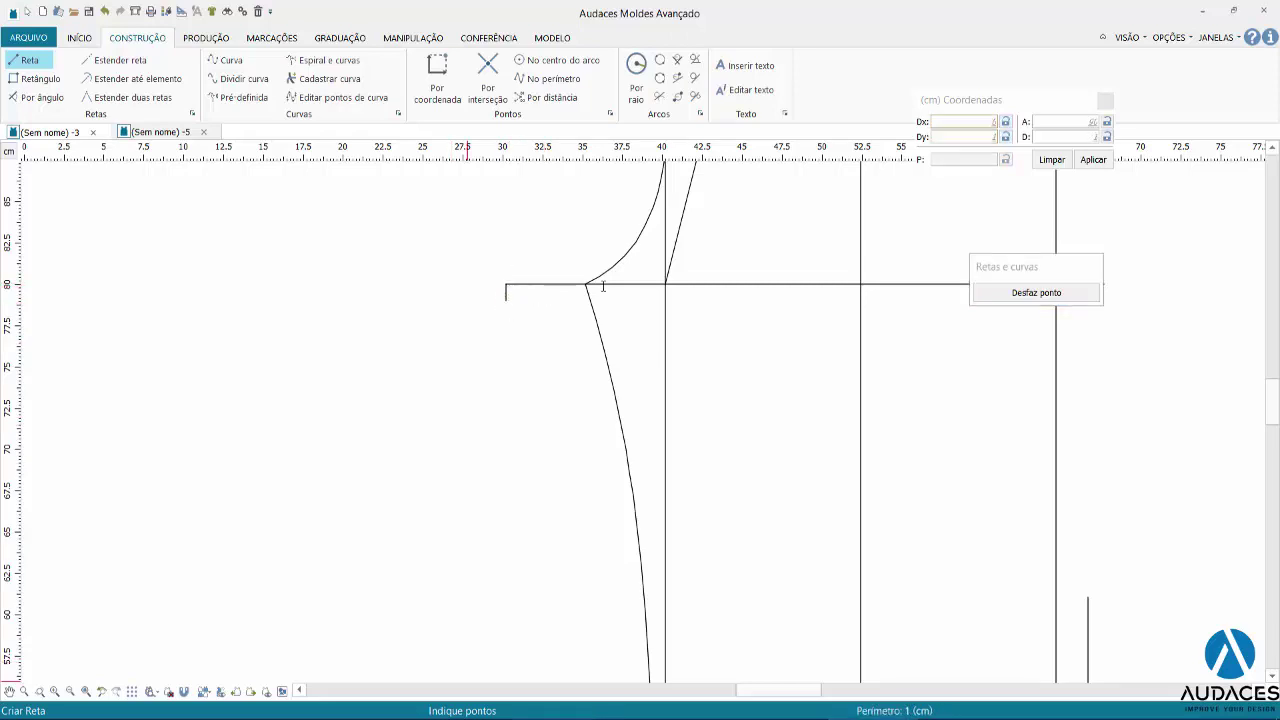
pyautogui.hotkey('alt', 'Tab')
pyautogui.scroll(-2, 603, 287)
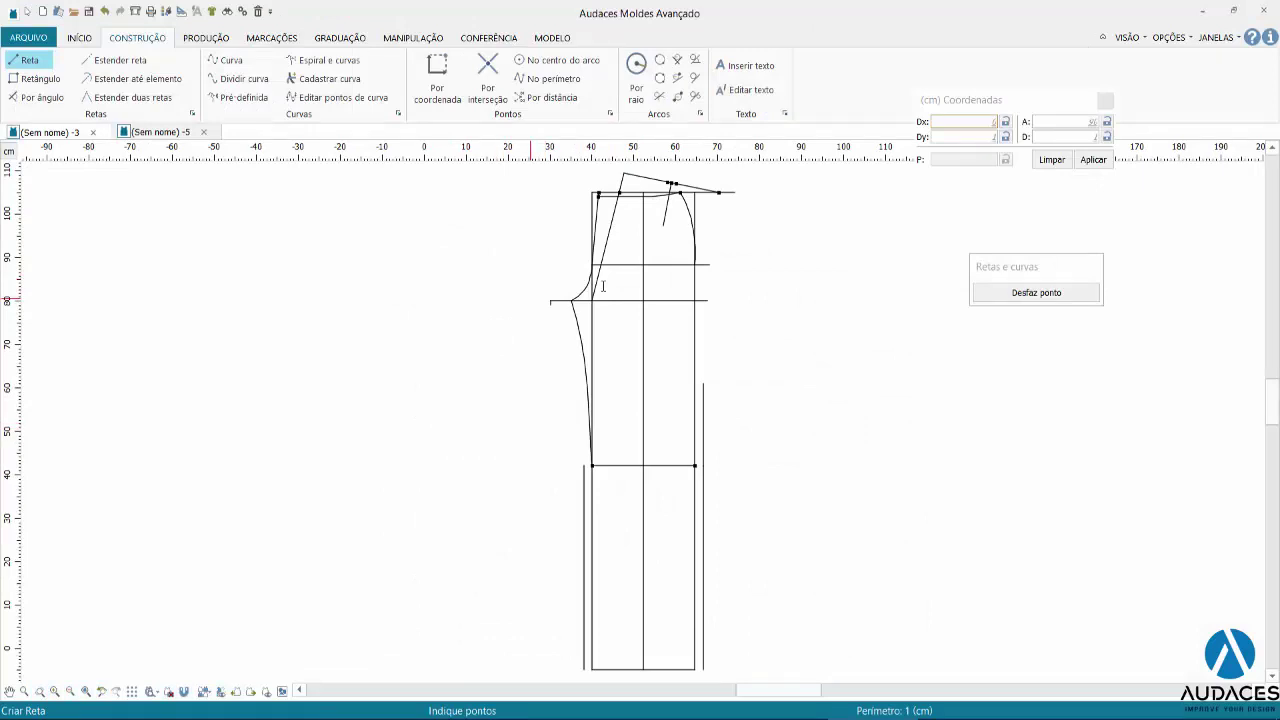
pyautogui.scroll(1, 603, 287)
pyautogui.scroll(2, 603, 287)
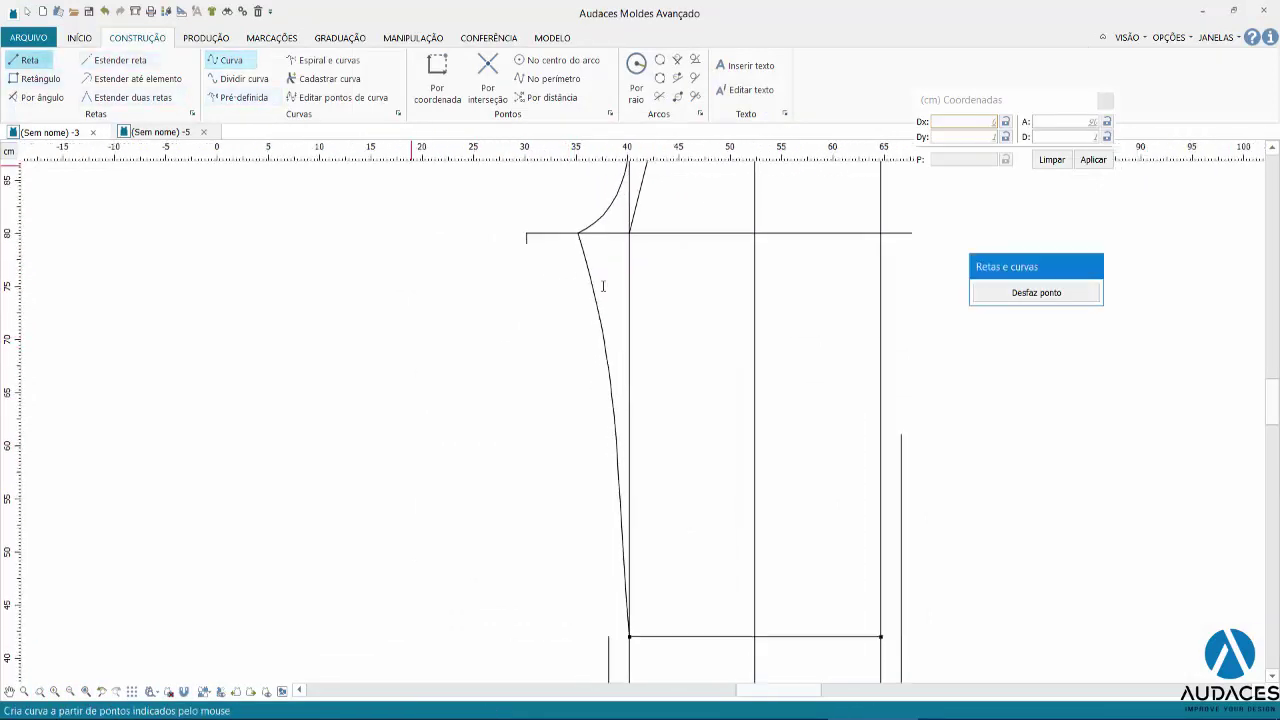
# Draw the back inseam curve from the new crotch point down to the leg line.
pyautogui.click(230, 60)
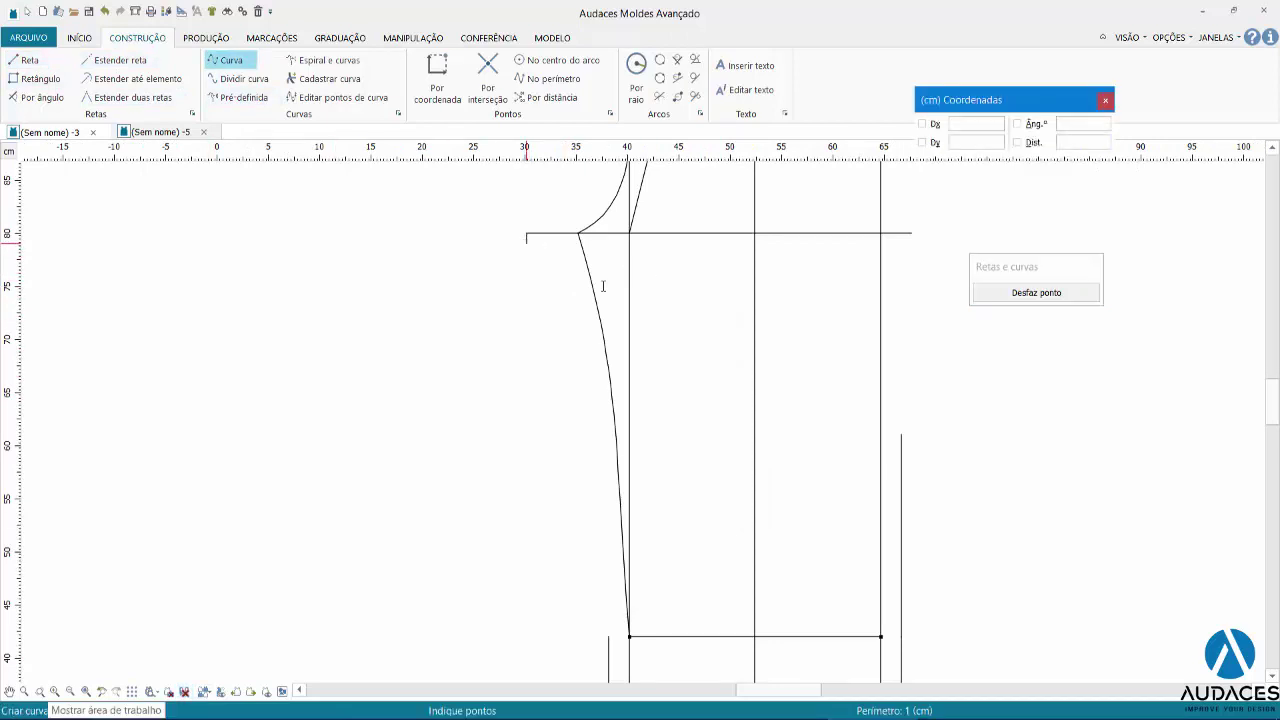
pyautogui.click(527, 243)
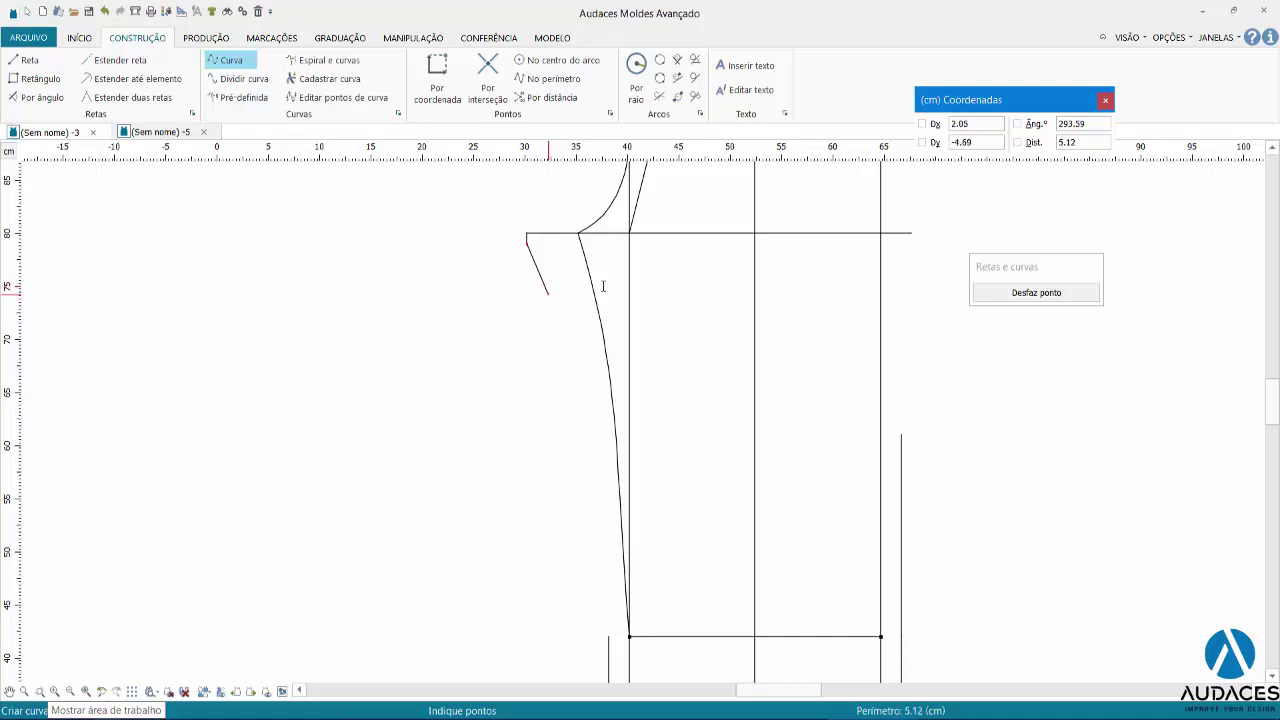
pyautogui.click(558, 303)
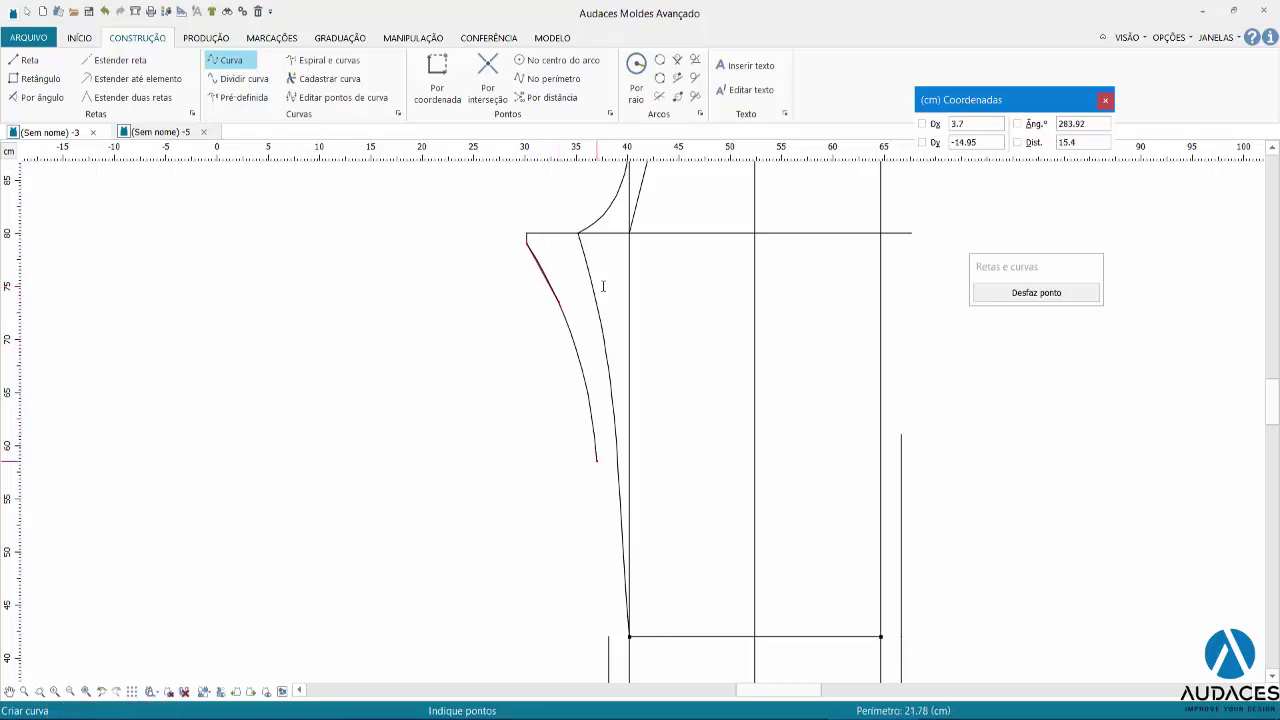
pyautogui.click(597, 461)
pyautogui.click(608, 571)
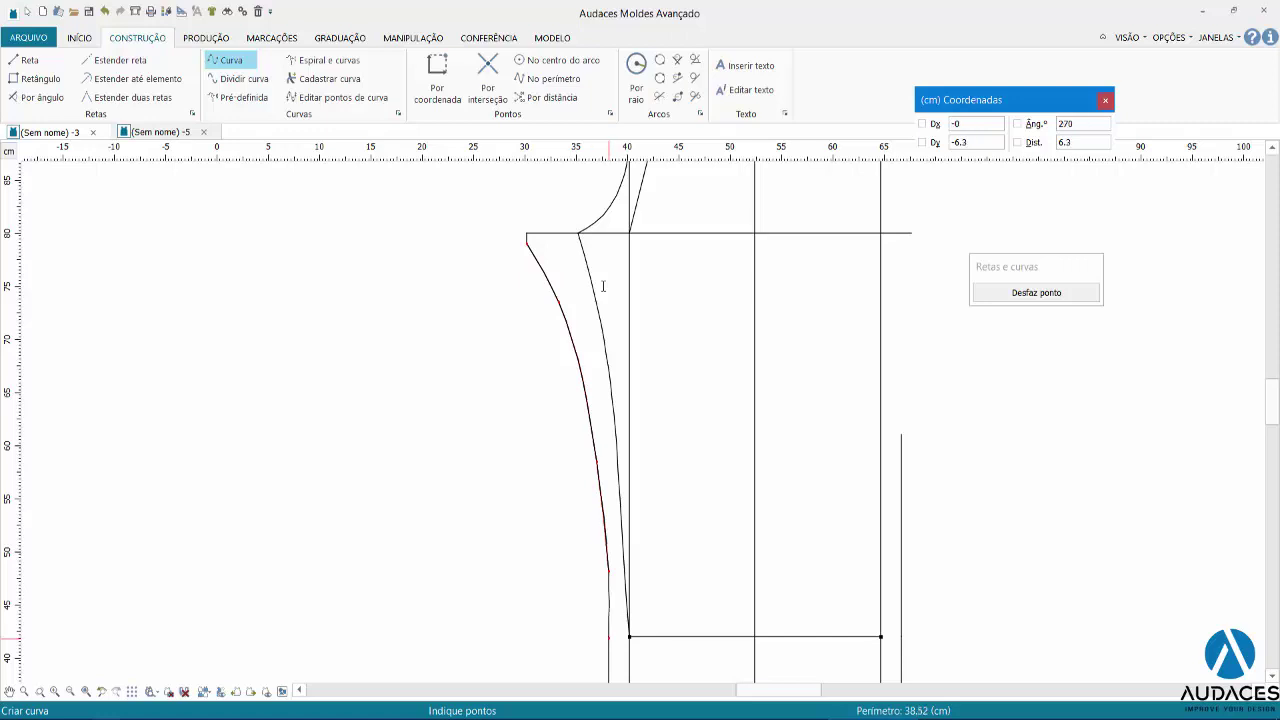
pyautogui.click(608, 636)
pyautogui.rightClick(548, 600)
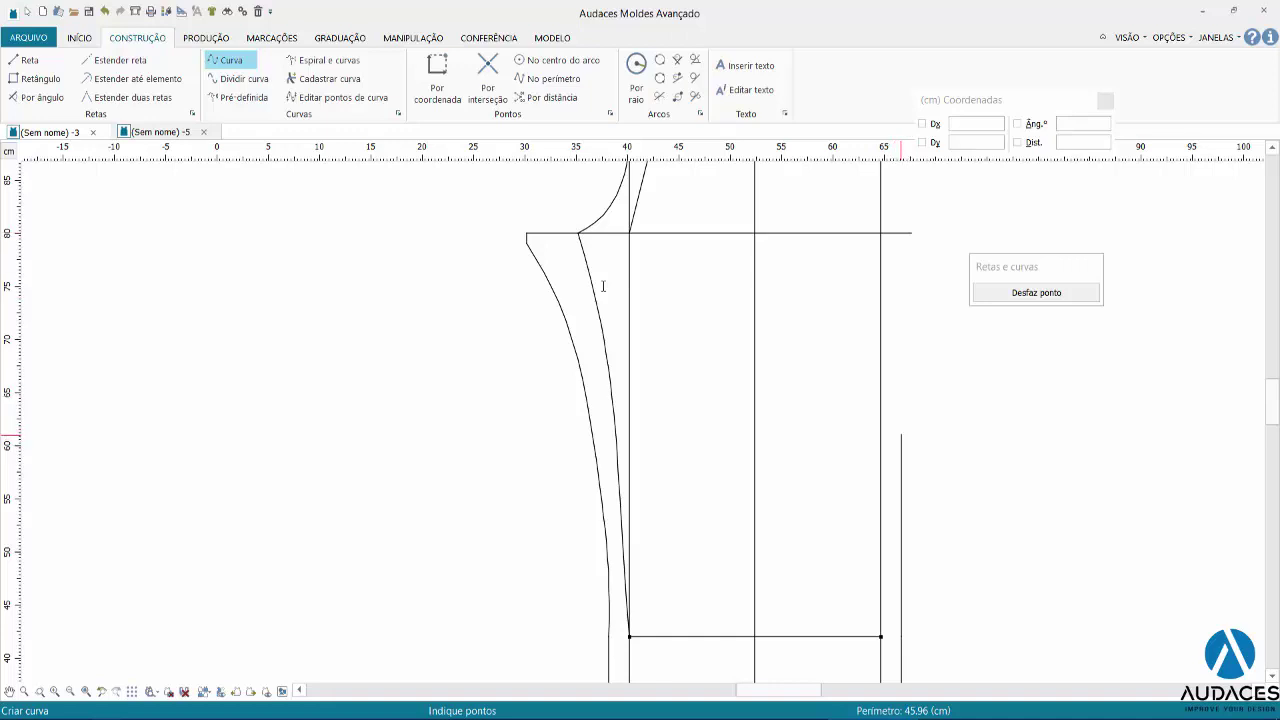
# Curve the side seam from the lower side line up to the crotch line's right end.
pyautogui.click(901, 434)
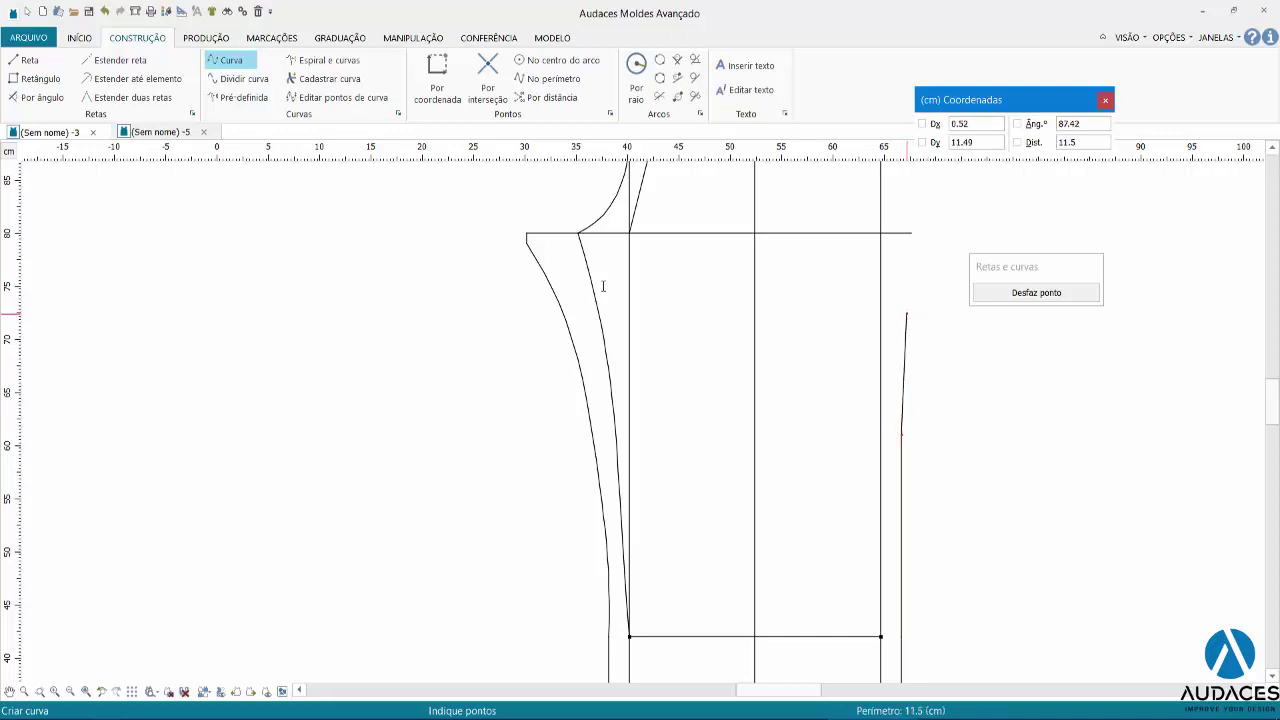
pyautogui.click(906, 312)
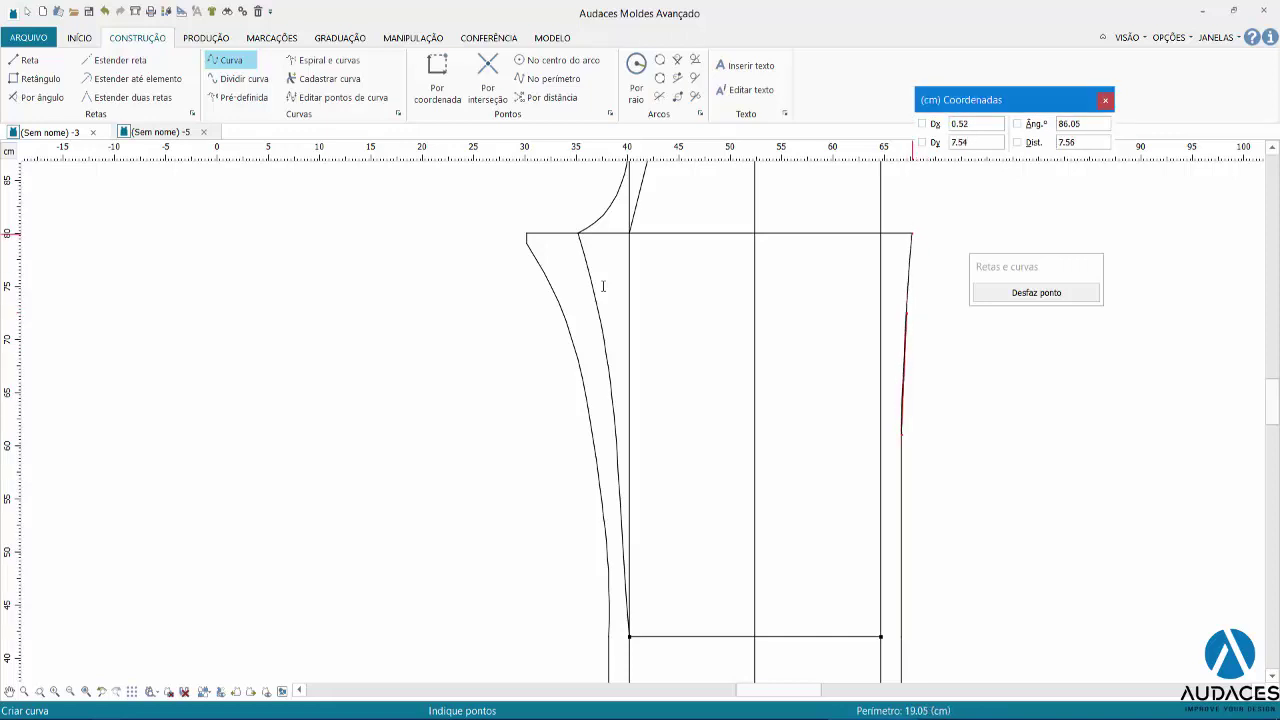
pyautogui.click(911, 234)
pyautogui.rightClick(603, 286)
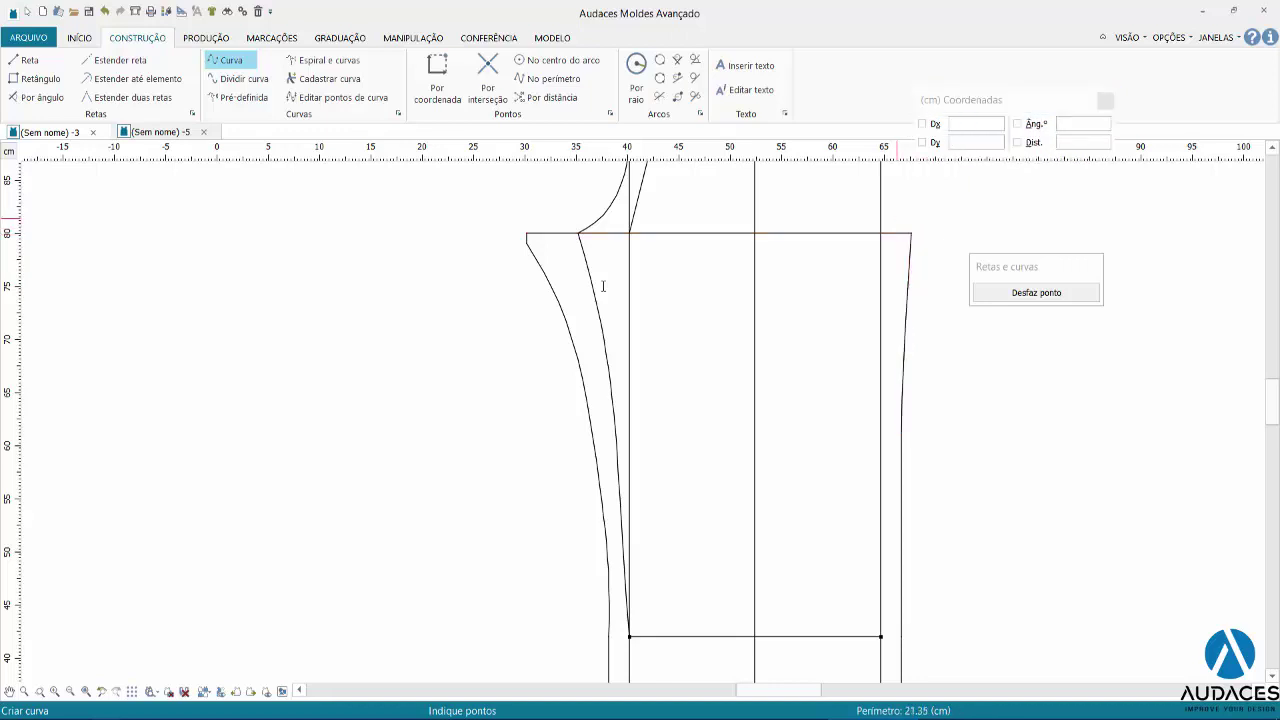
pyautogui.scroll(1, 603, 286)
# Curve the side seam from the crotch line's right end up to the hip line.
pyautogui.scroll(3, 603, 286)
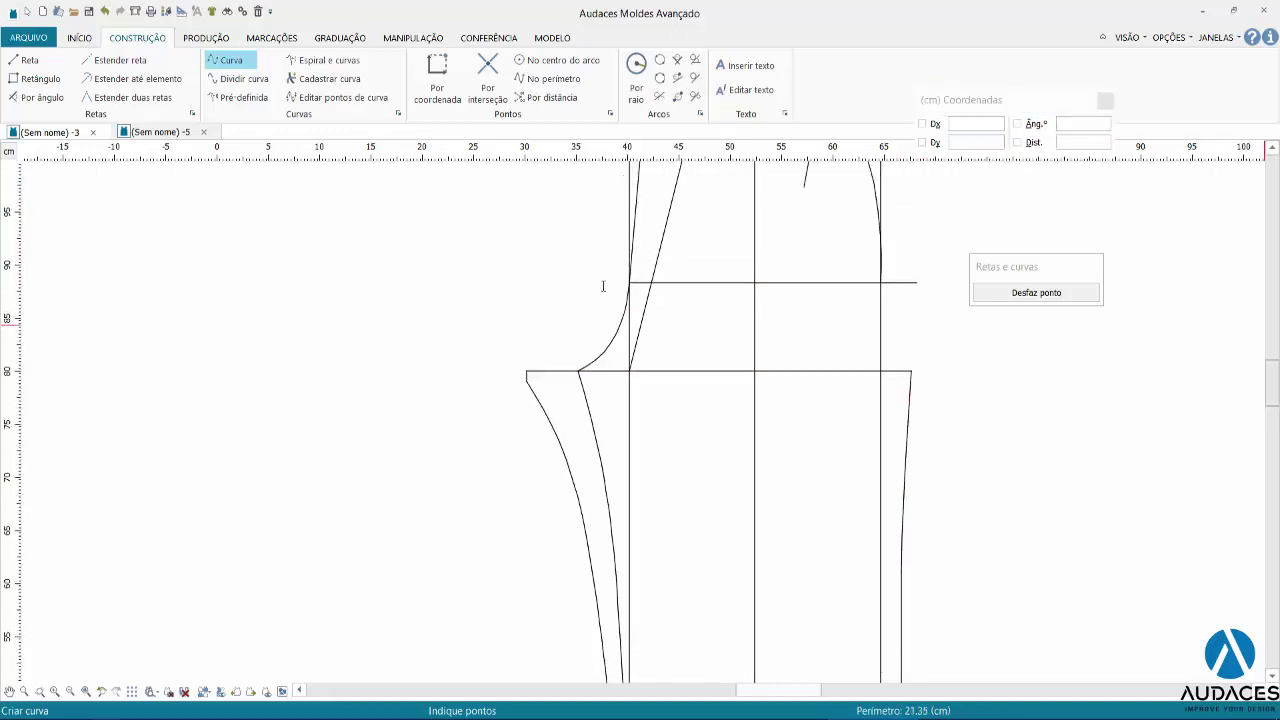
pyautogui.scroll(1, 603, 286)
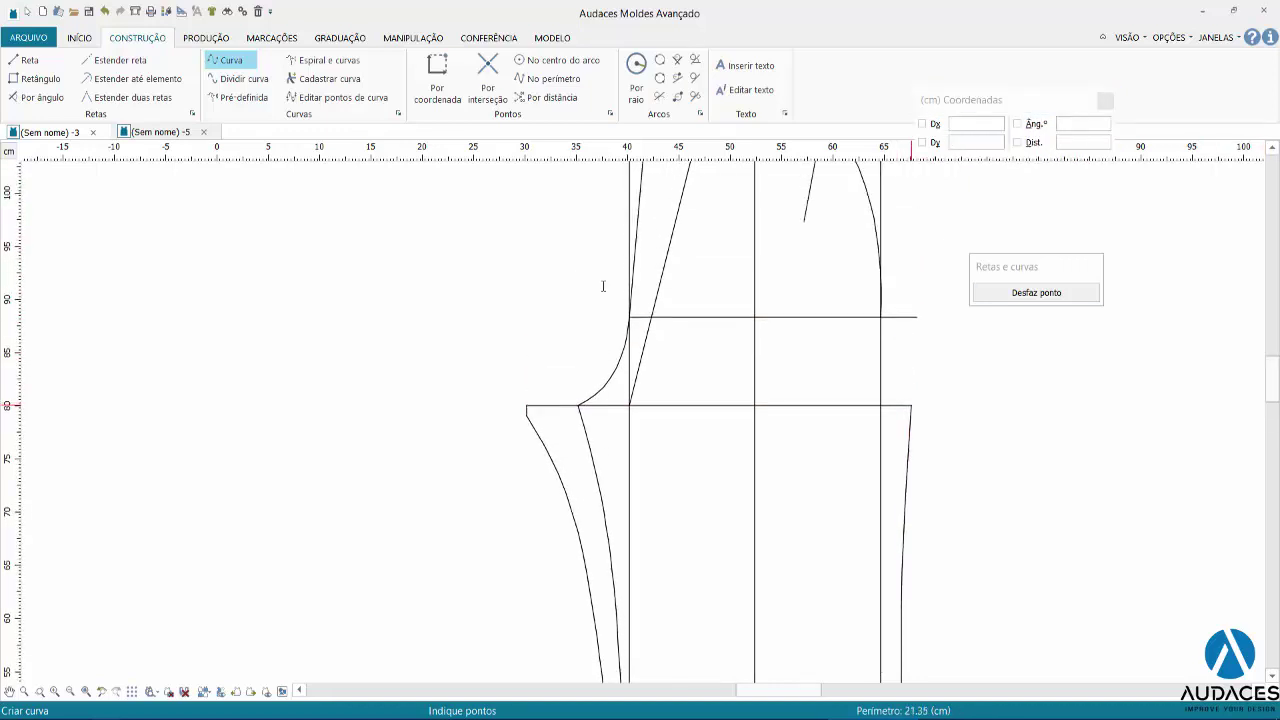
pyautogui.click(911, 405)
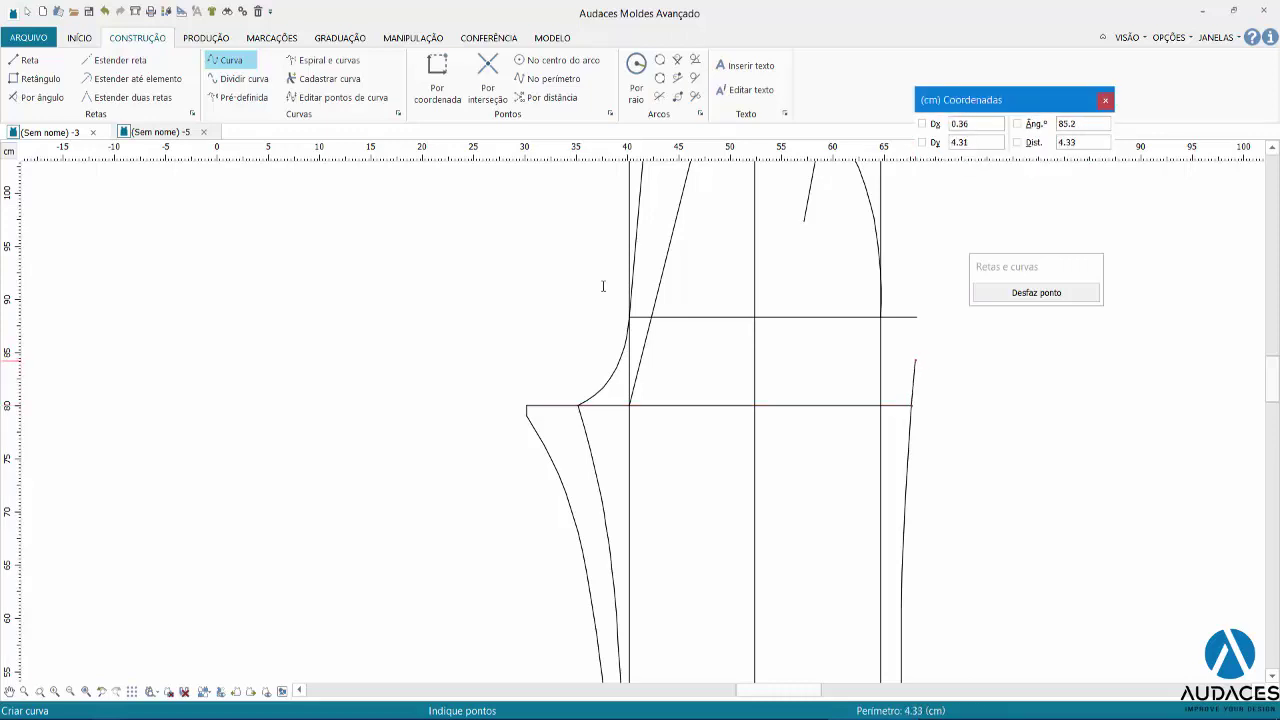
pyautogui.click(915, 360)
pyautogui.click(916, 318)
pyautogui.rightClick(916, 318)
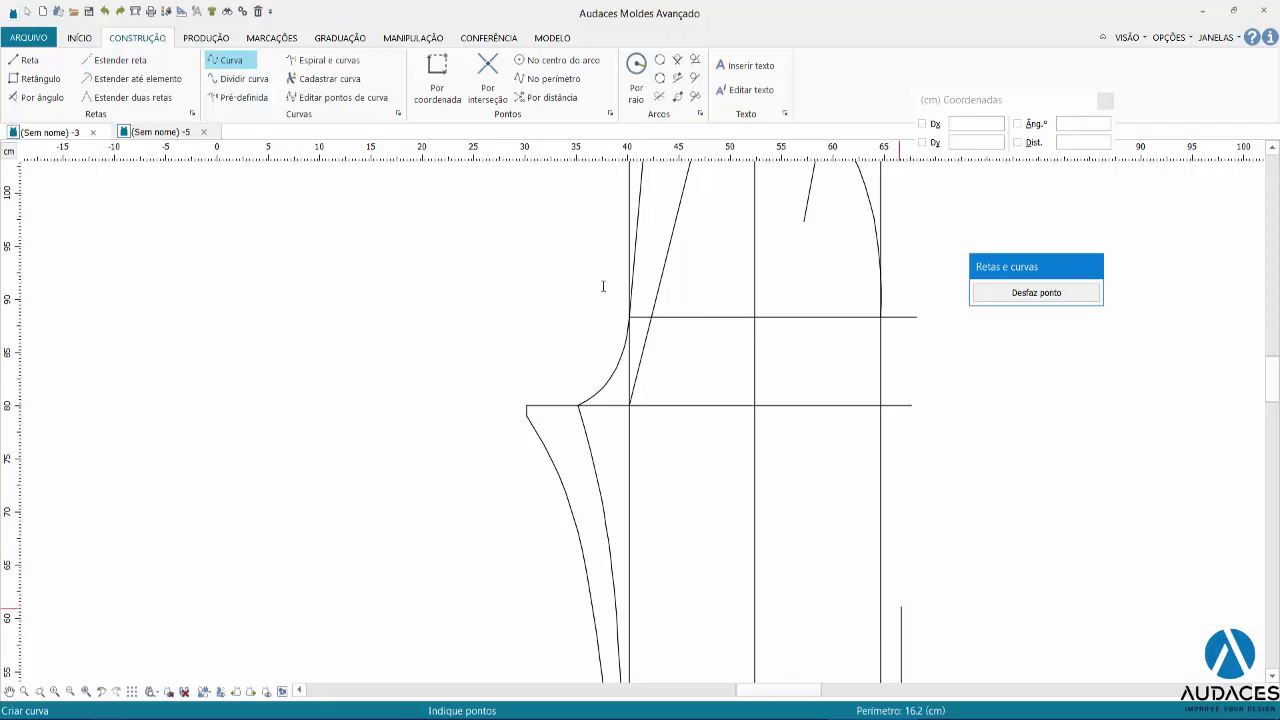
# Redraw the side seam from the lower leg through crotch and hip ends to the waist corner.
pyautogui.click(902, 607)
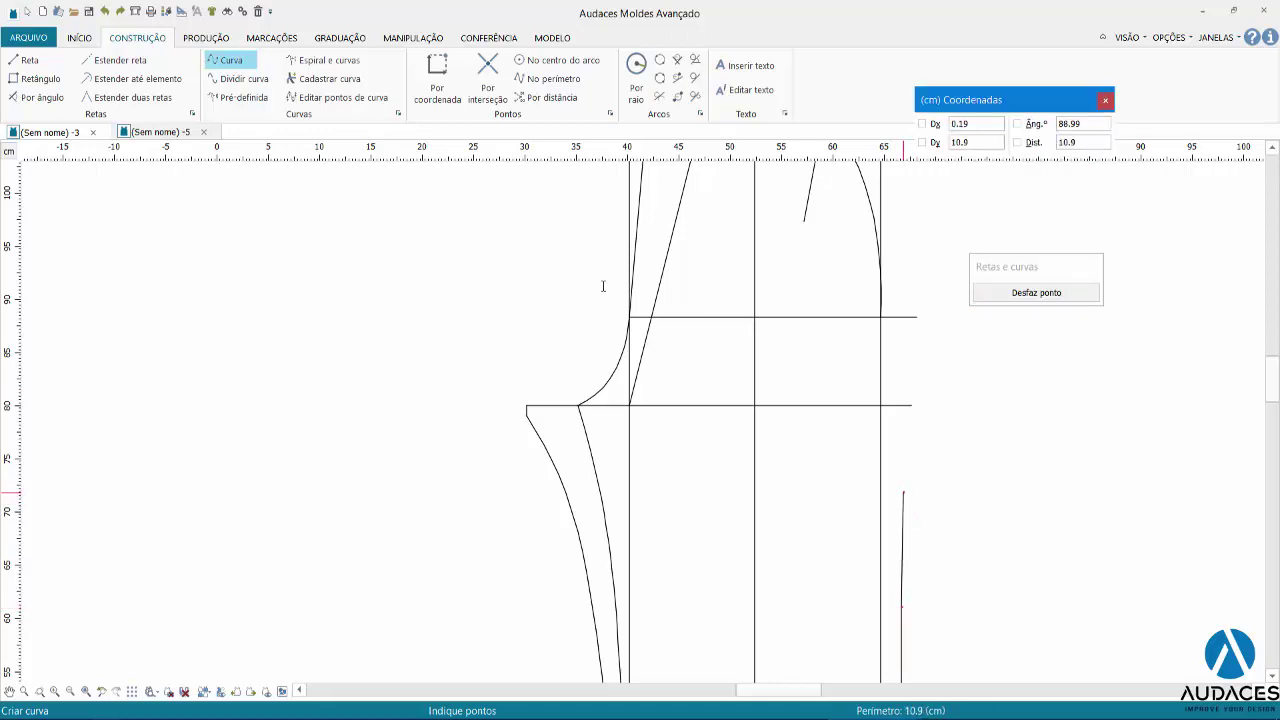
pyautogui.click(903, 491)
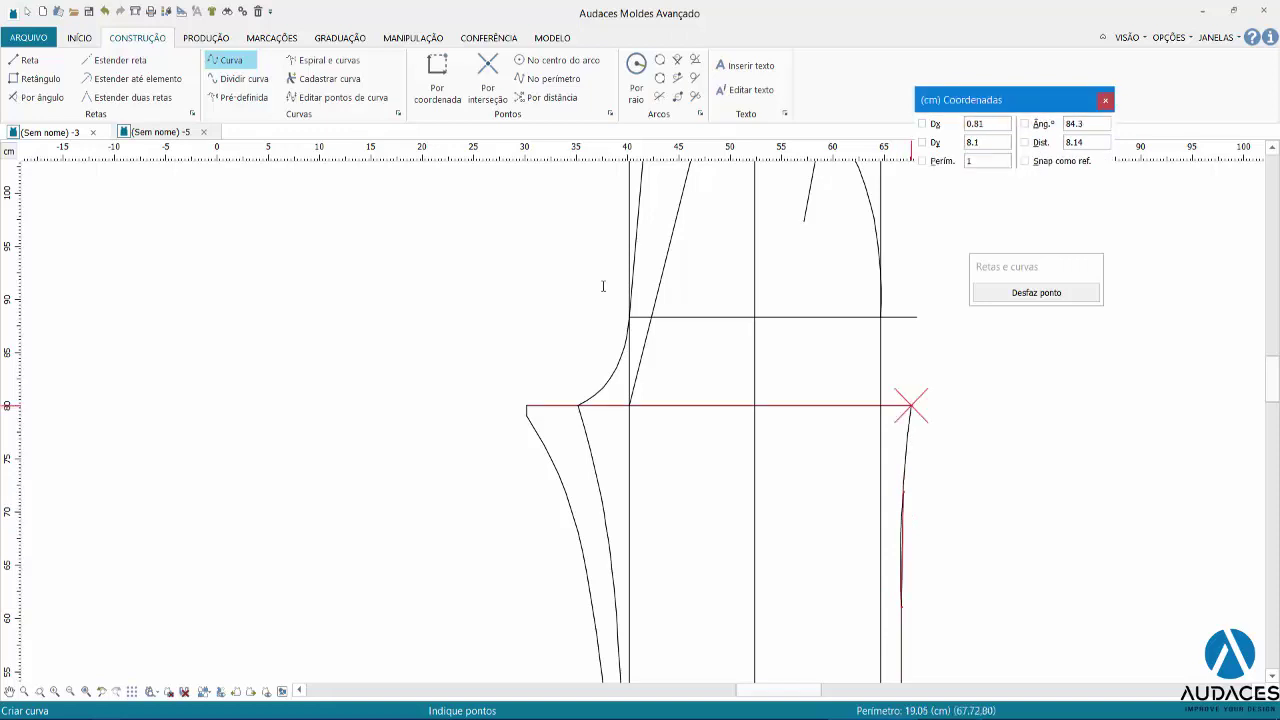
pyautogui.click(909, 405)
pyautogui.click(914, 356)
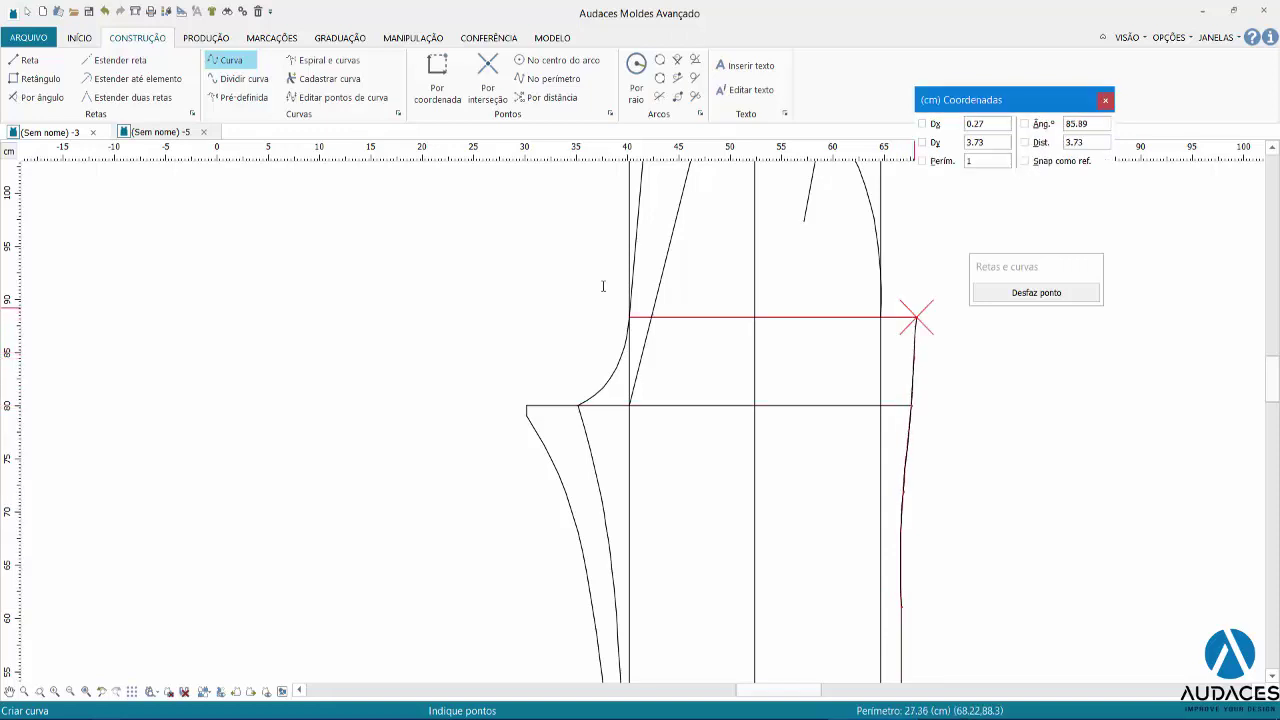
pyautogui.click(917, 318)
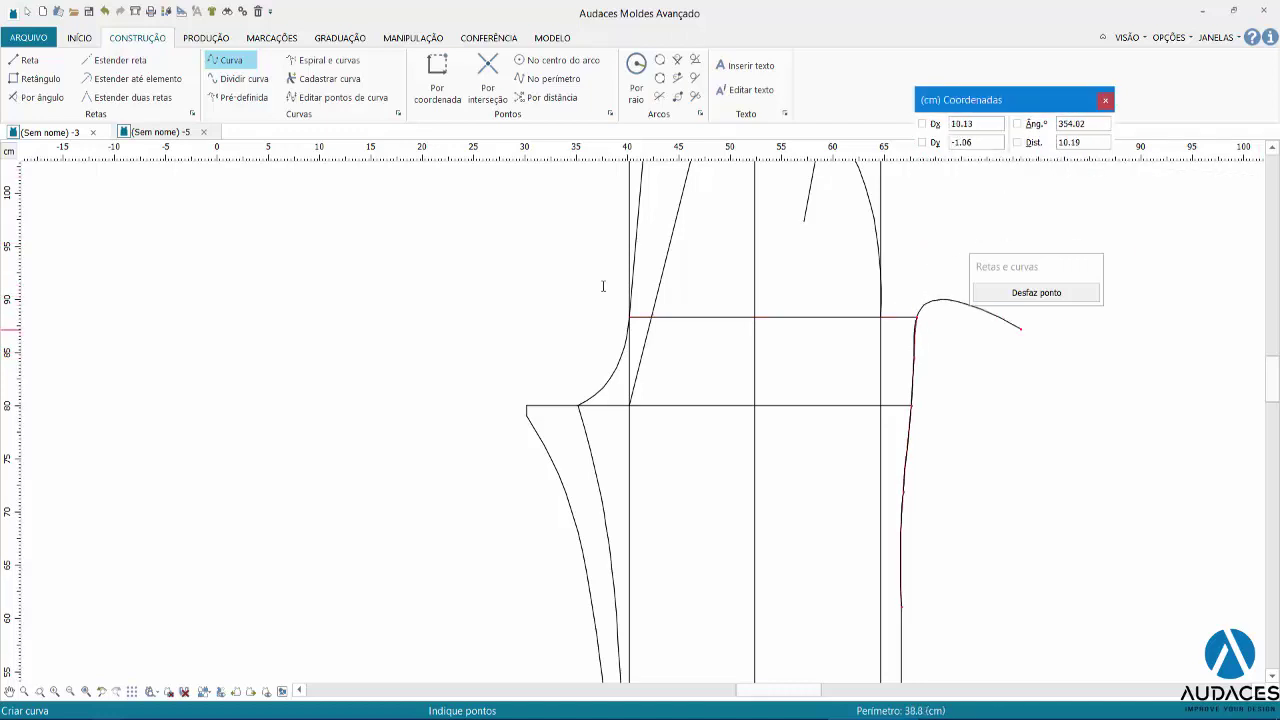
pyautogui.scroll(3, 603, 286)
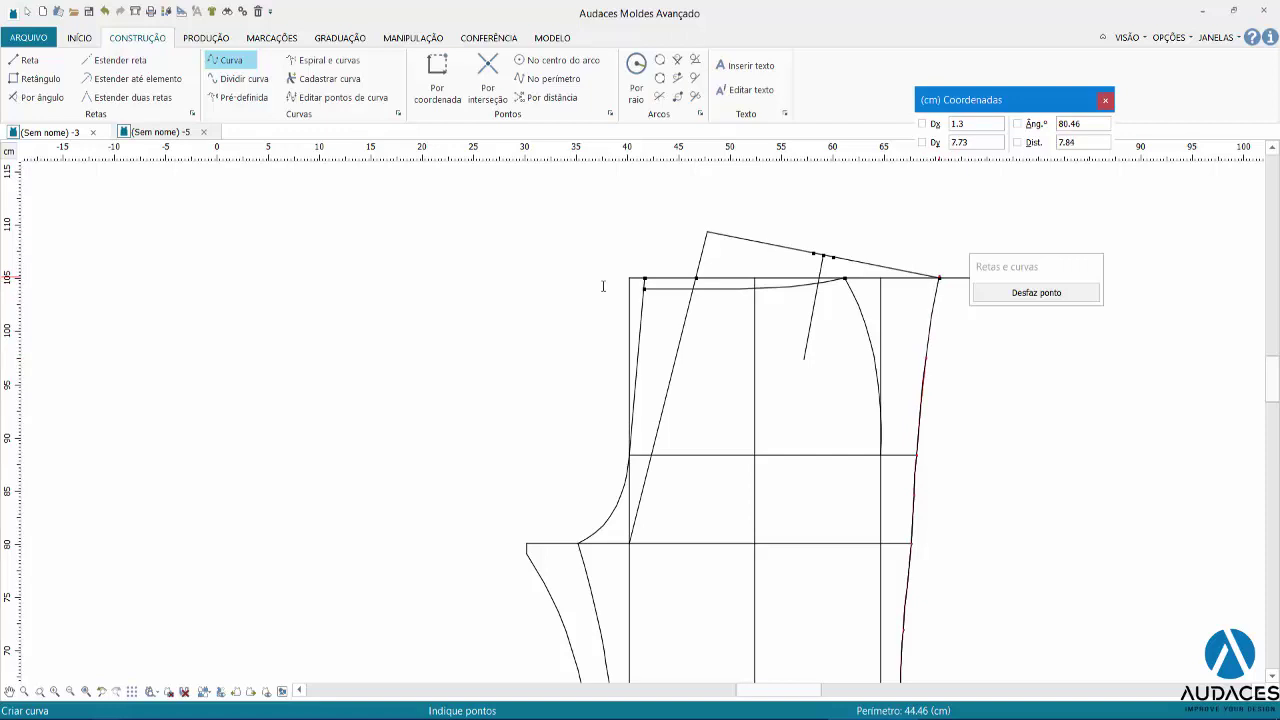
pyautogui.click(938, 278)
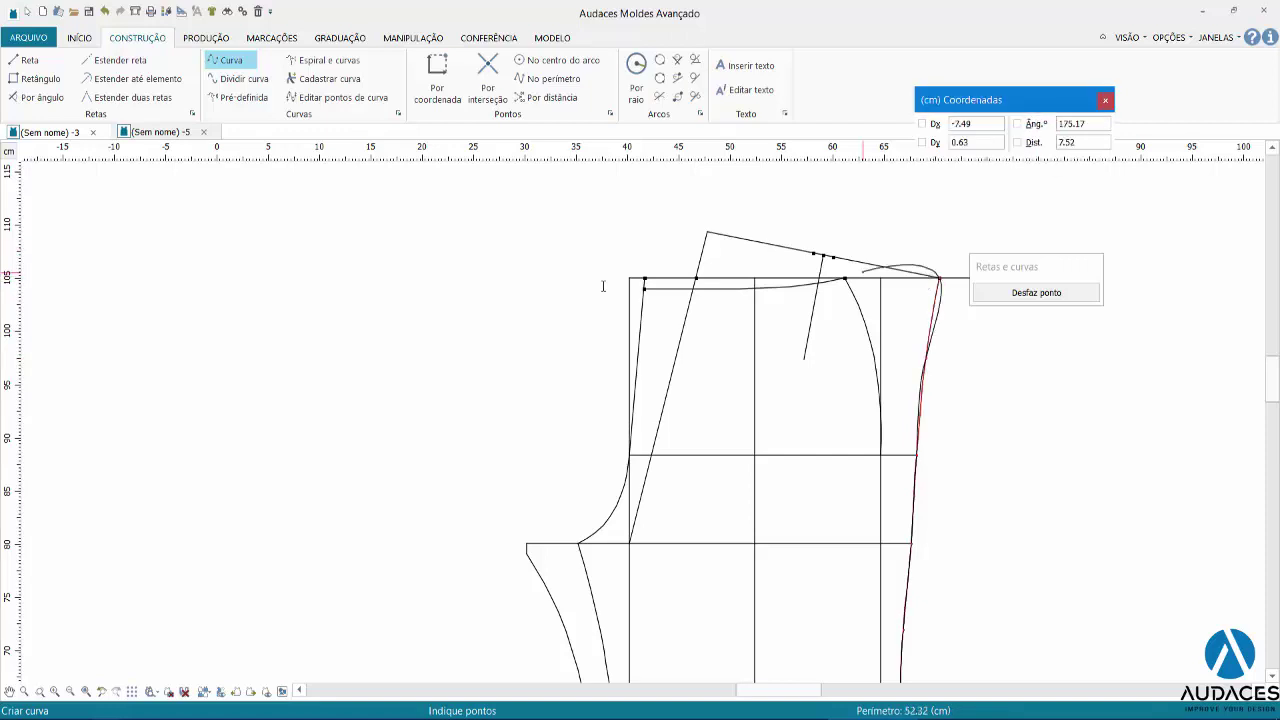
pyautogui.rightClick(603, 286)
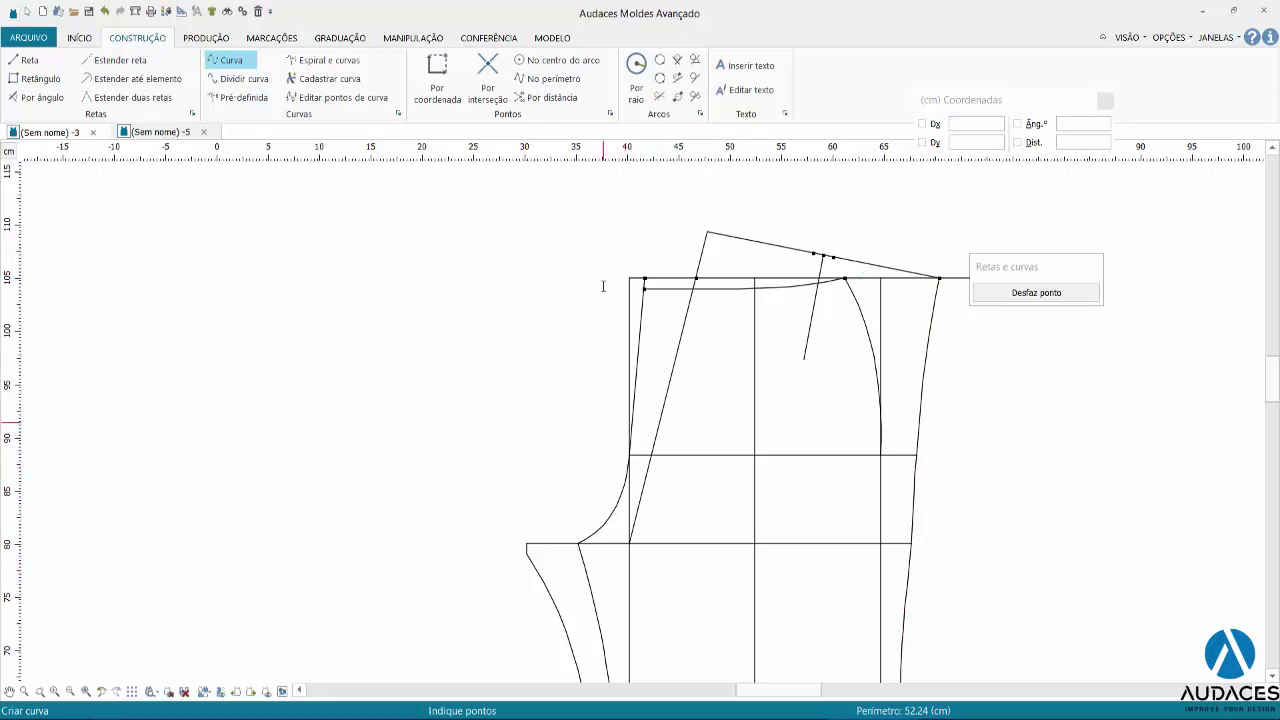
pyautogui.click(487, 78)
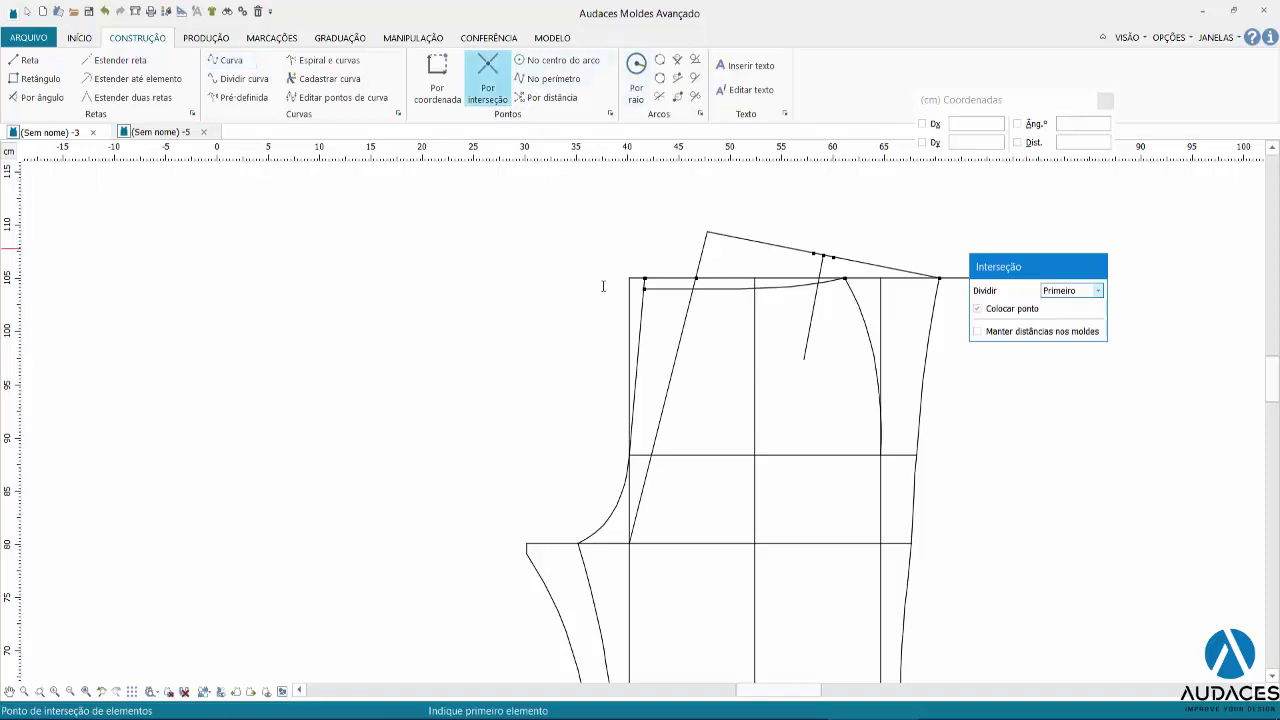
# Mark the hip line and diagonal intersection with Dividir set to Nenhum.
pyautogui.click(1070, 290)
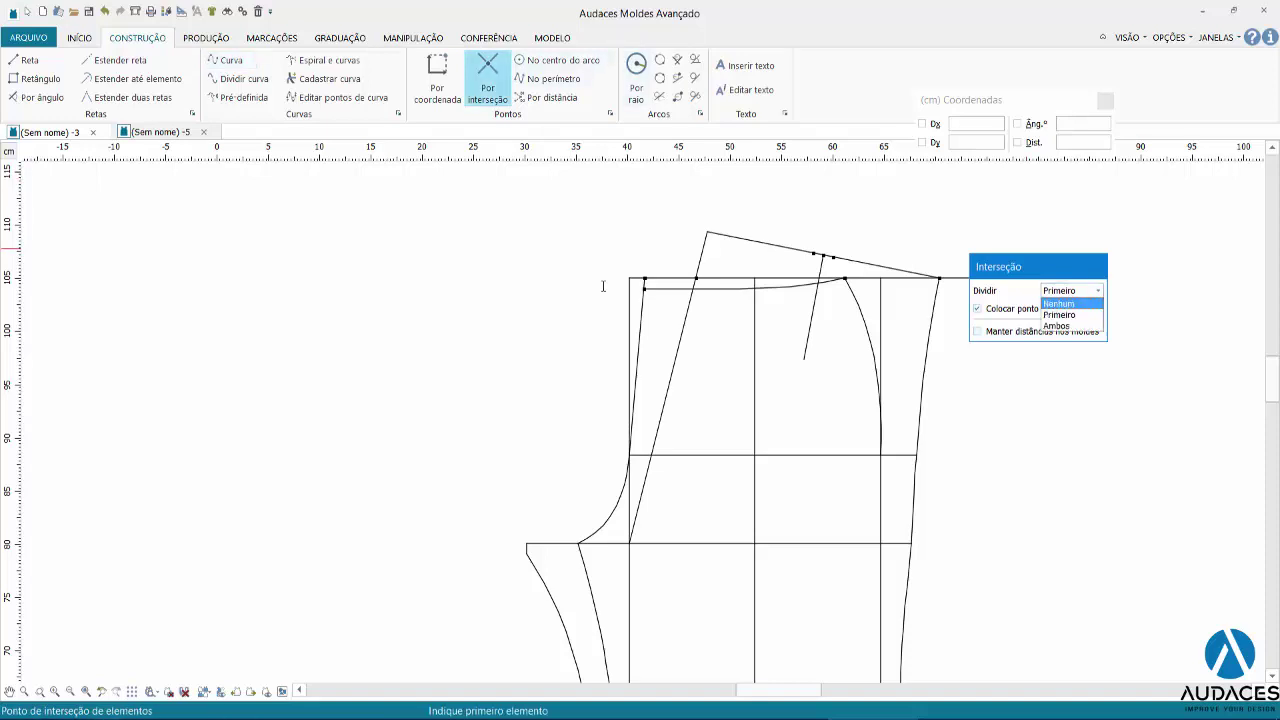
pyautogui.click(1065, 311)
pyautogui.click(683, 455)
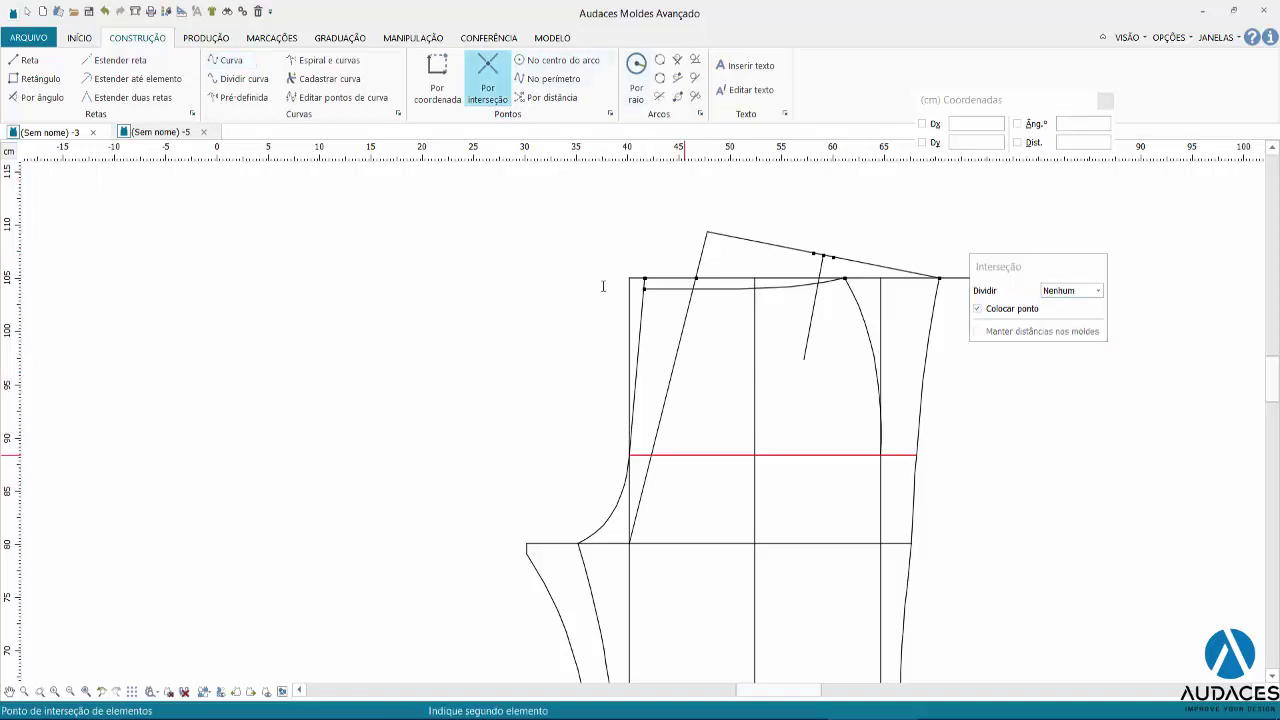
pyautogui.click(654, 442)
pyautogui.press('Return')
# Draw the back crotch curve from the crotch extension corner up to the new intersection point.
pyautogui.click(231, 60)
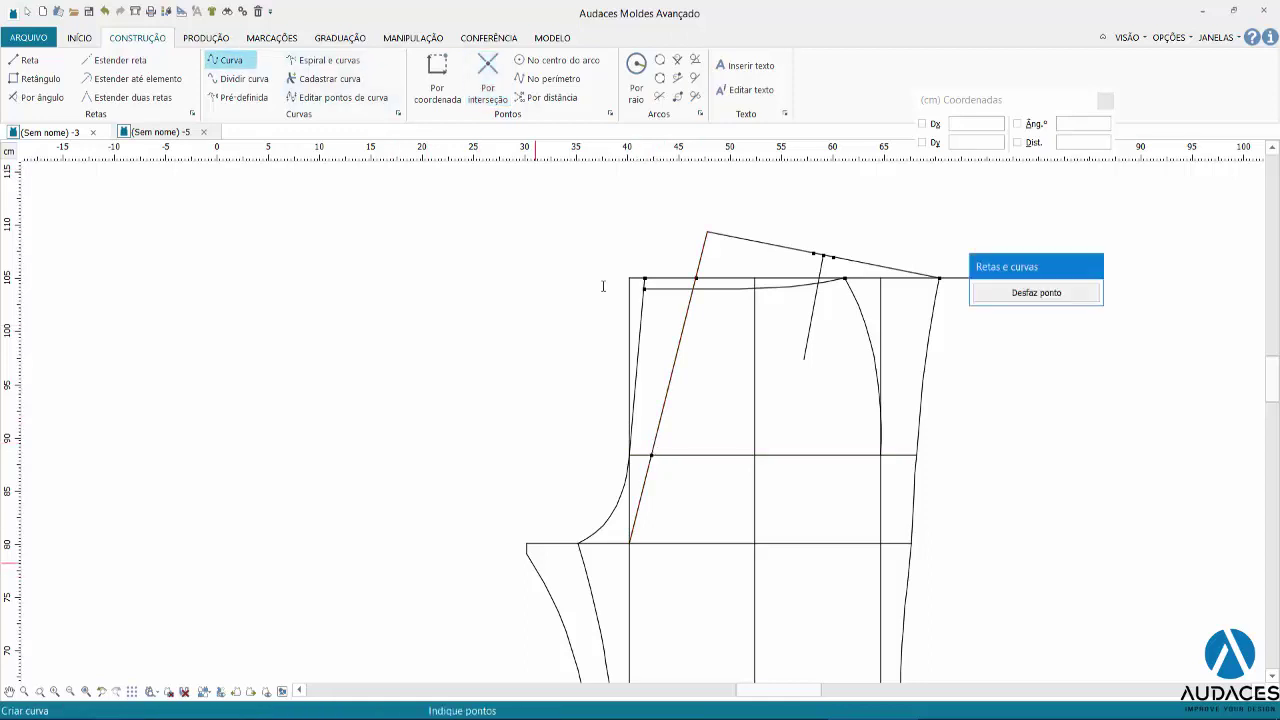
pyautogui.click(527, 548)
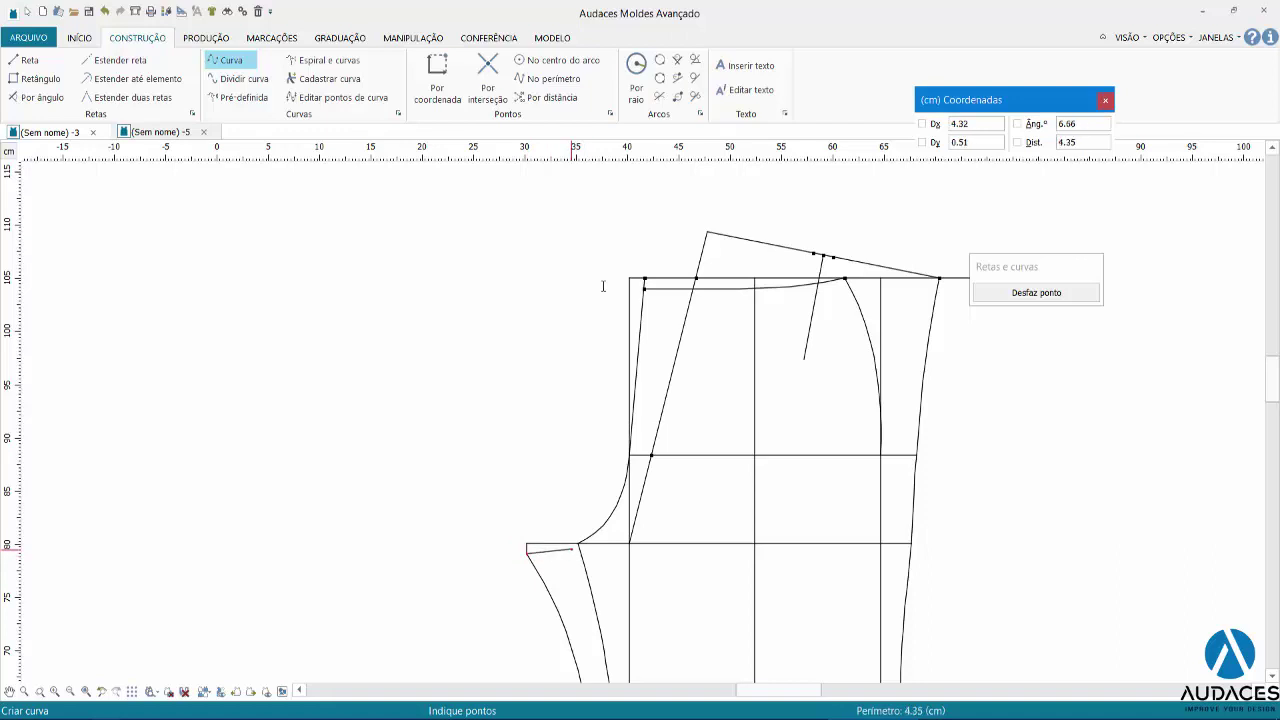
pyautogui.click(573, 549)
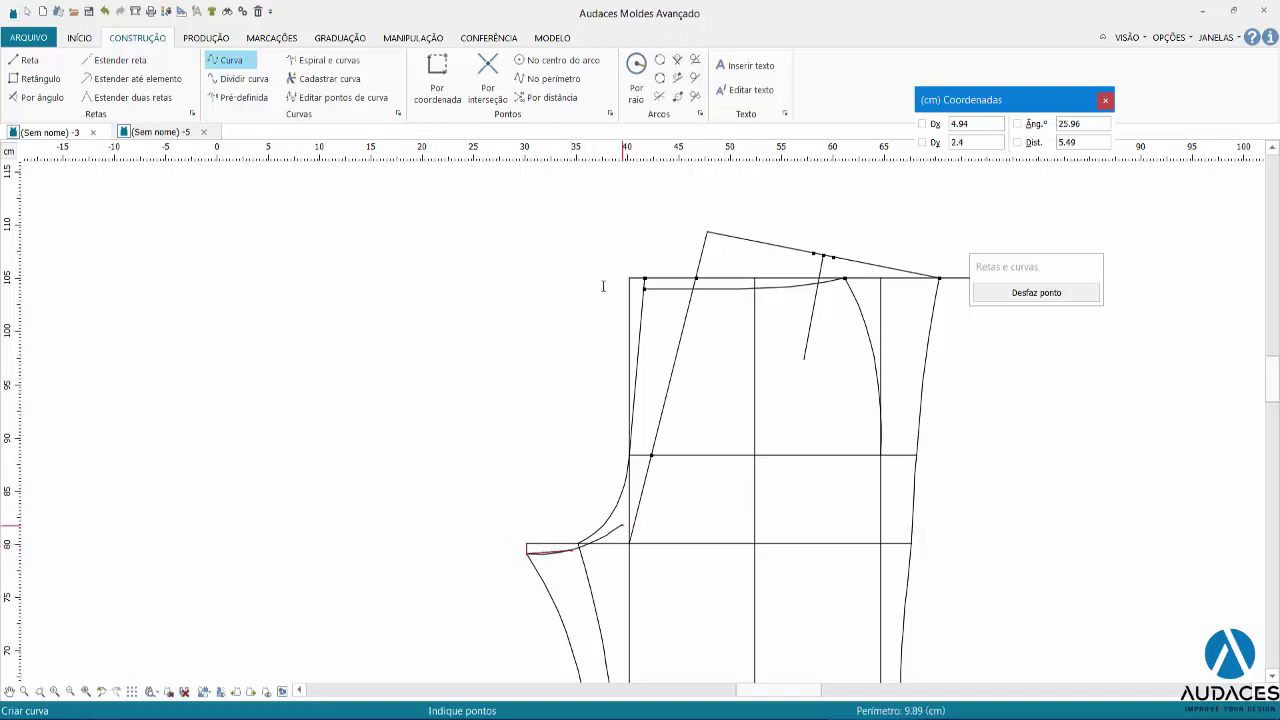
pyautogui.click(622, 524)
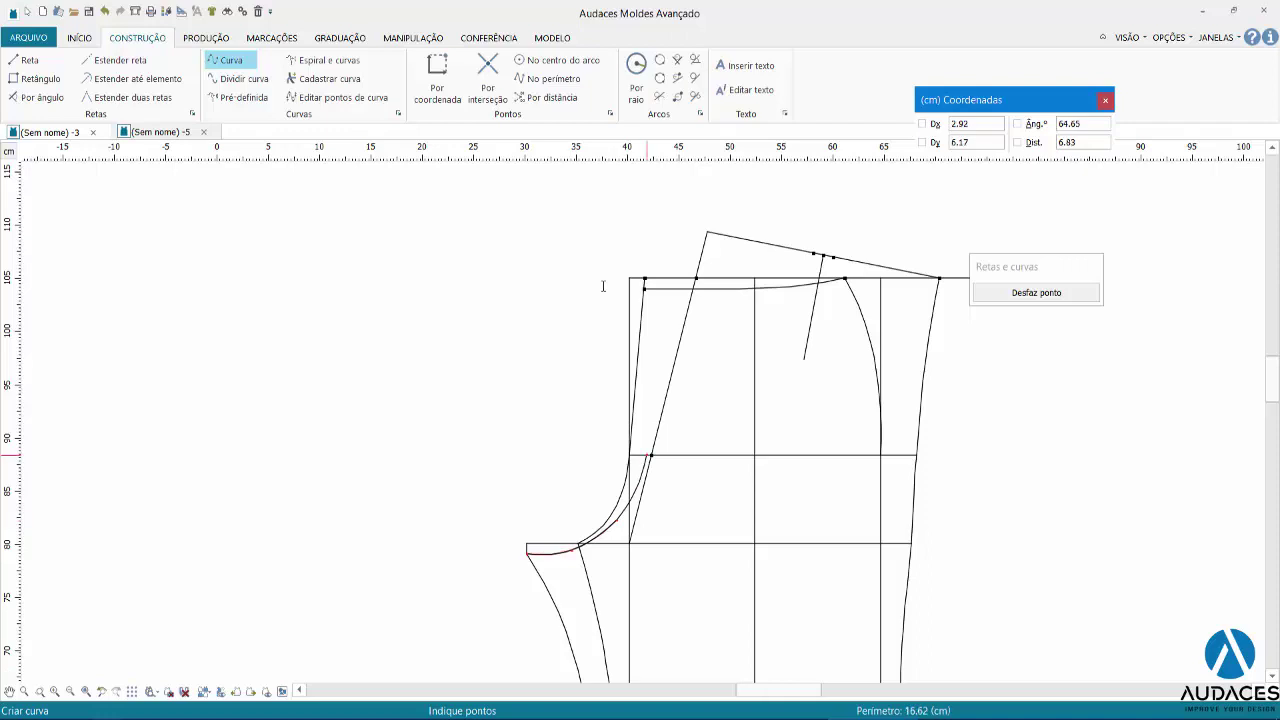
pyautogui.click(644, 469)
pyautogui.click(651, 455)
pyautogui.rightClick(672, 440)
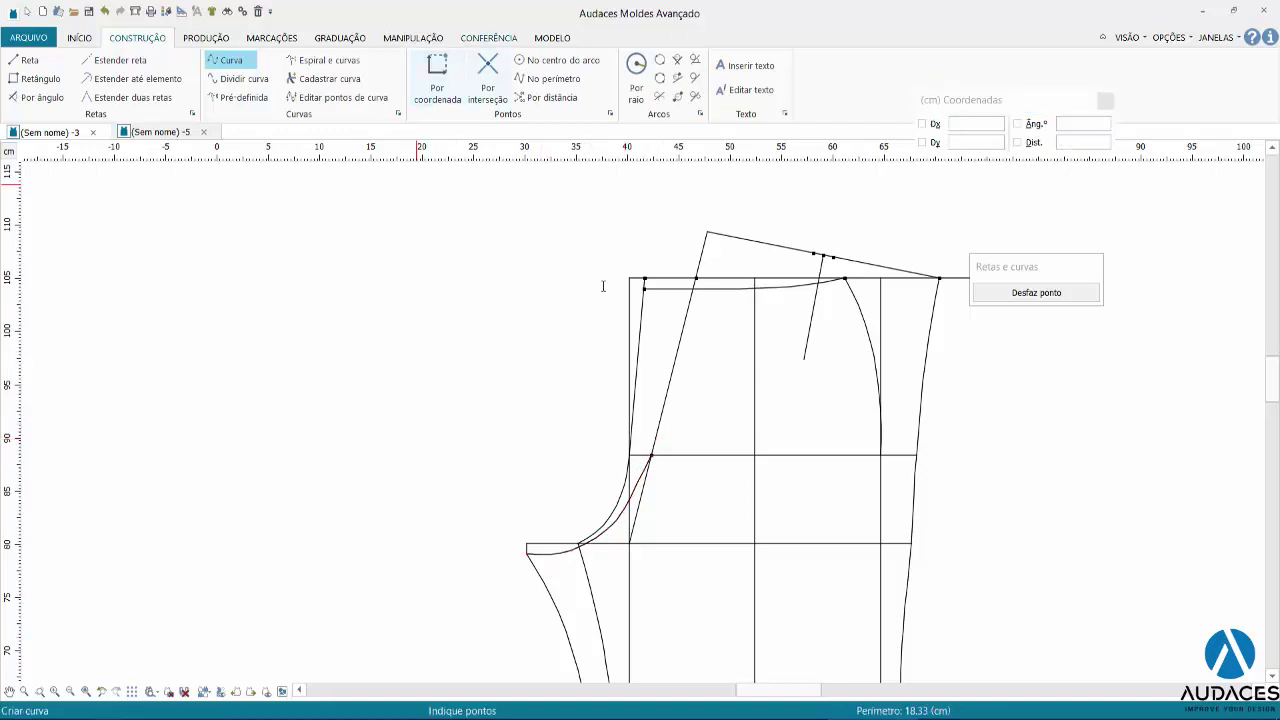
pyautogui.press('m')
pyautogui.press('m')
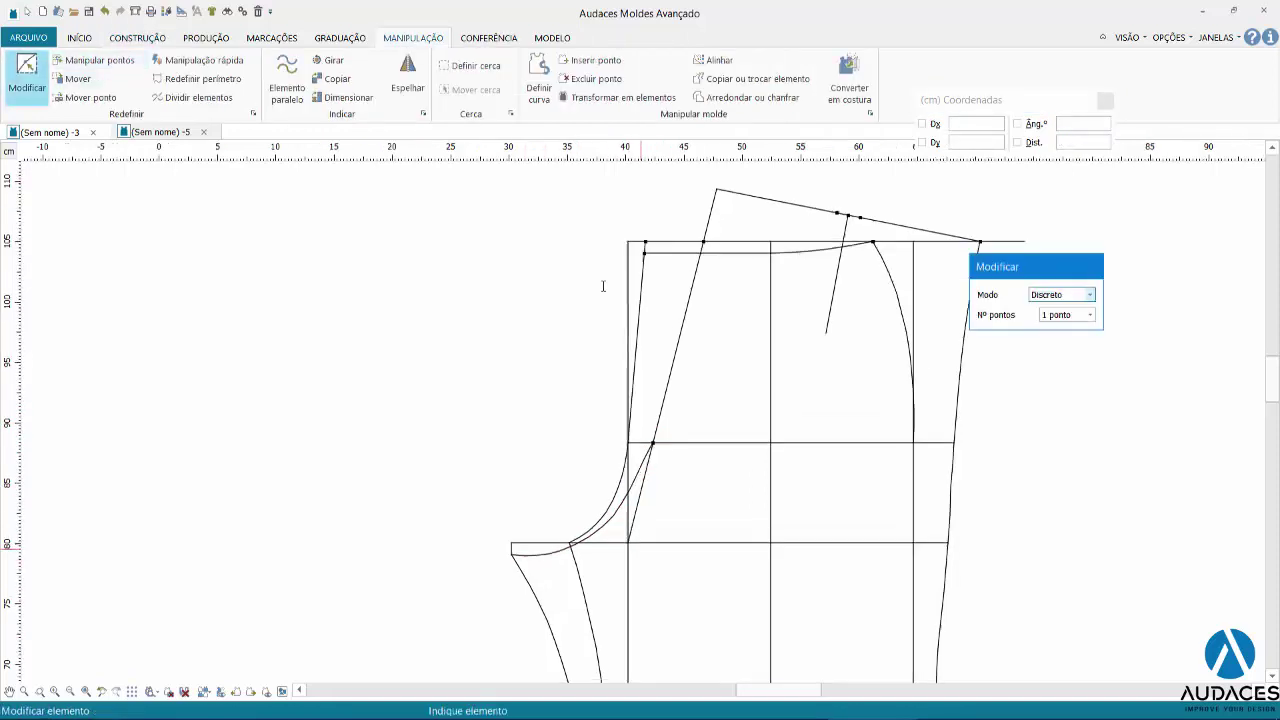
# Move points on the back crotch curve so it sweeps smoothly toward the slanted line.
pyautogui.click(603, 286)
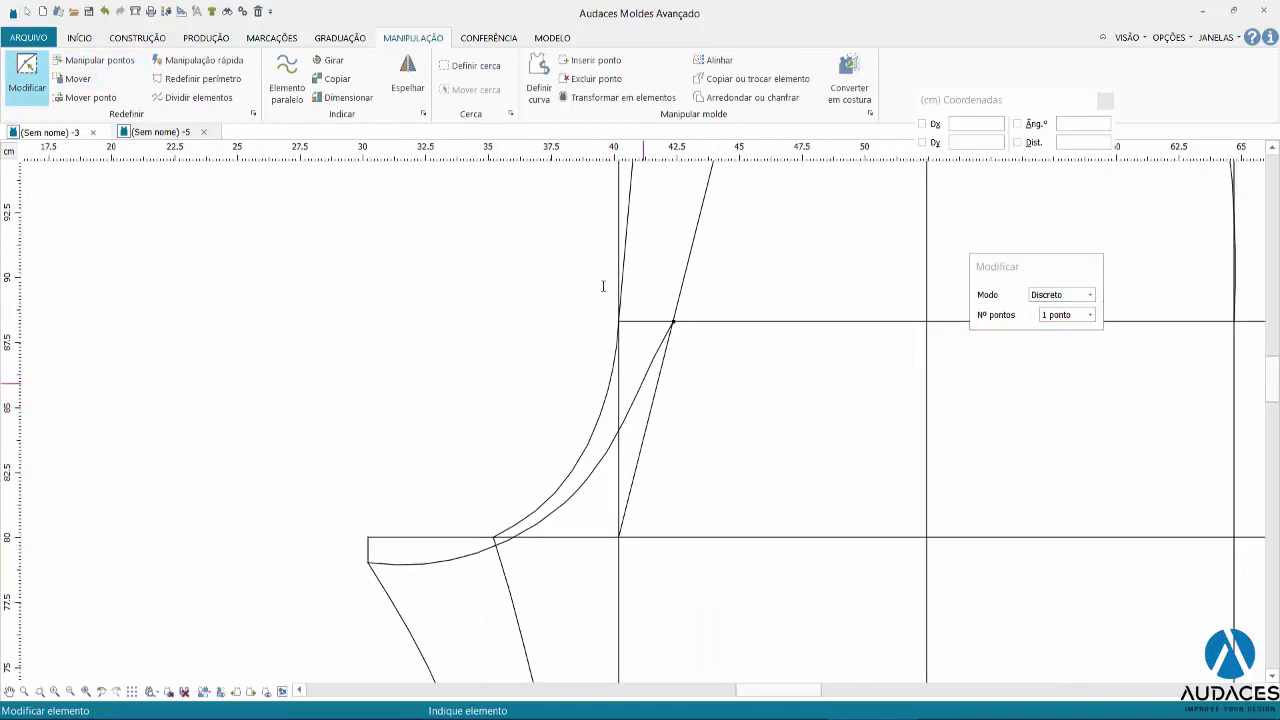
pyautogui.click(603, 286)
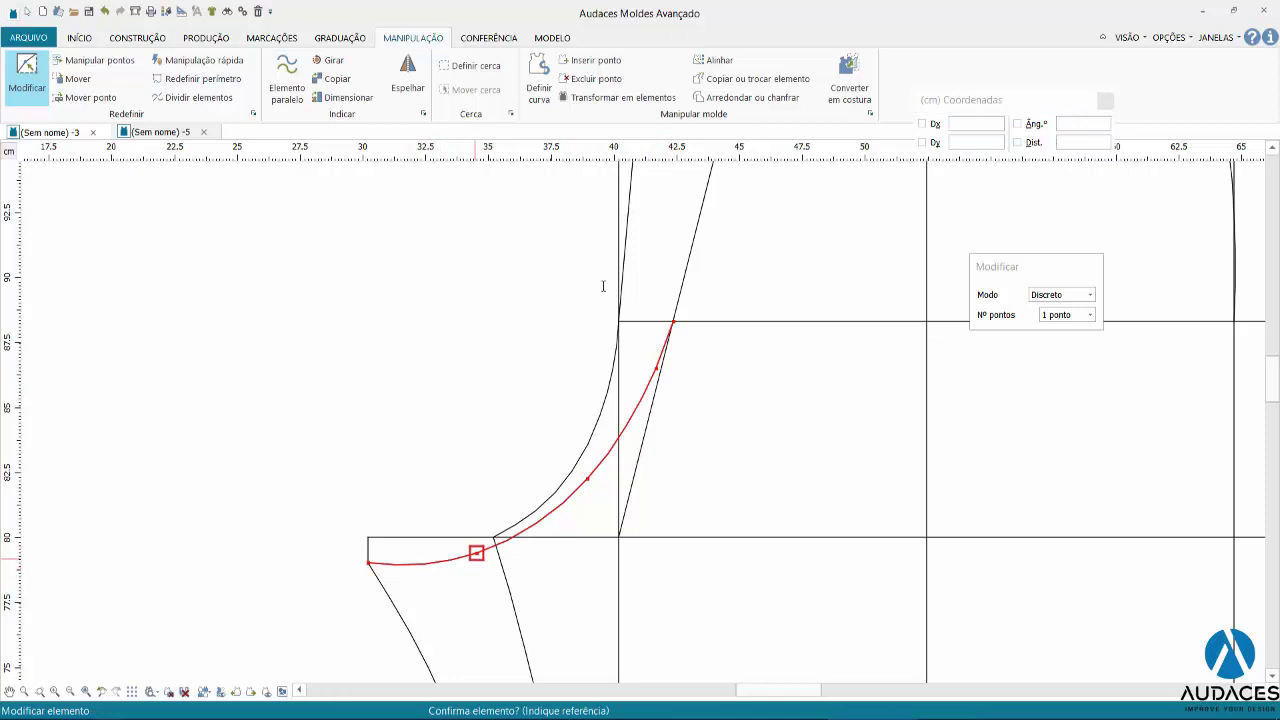
pyautogui.click(603, 286)
pyautogui.click(603, 286)
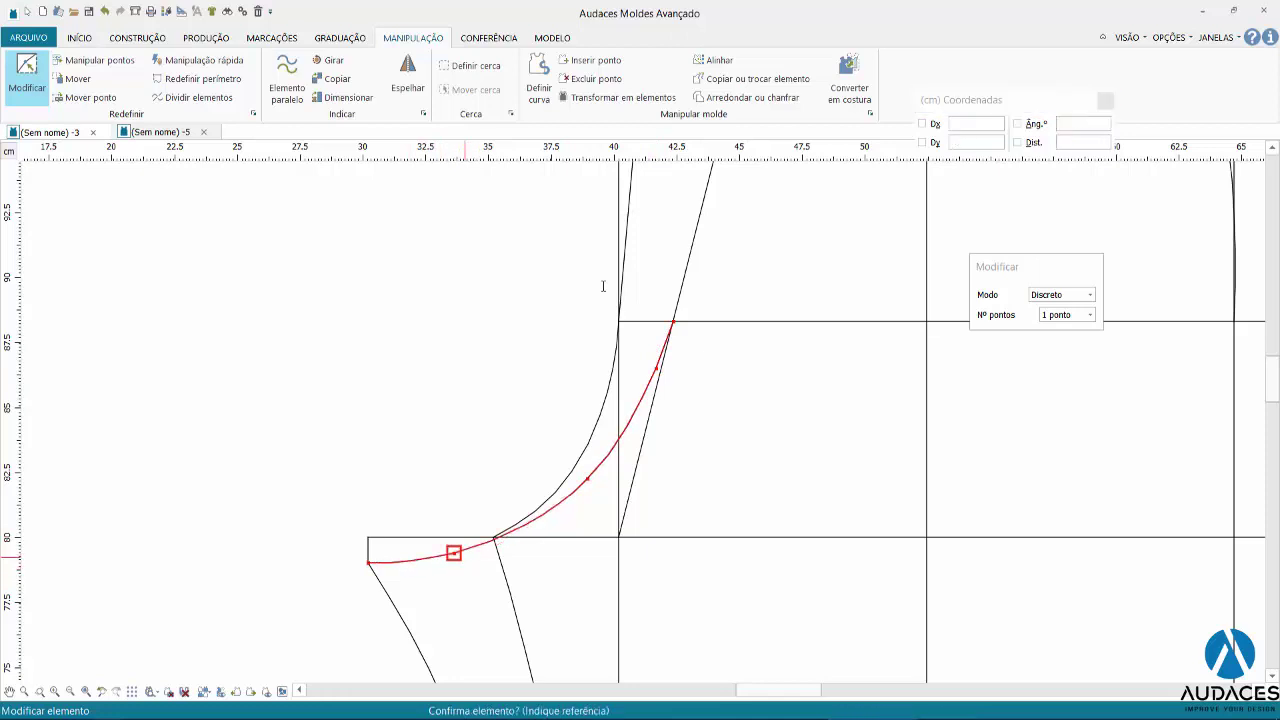
pyautogui.scroll(-1, 603, 286)
pyautogui.scroll(-2, 603, 286)
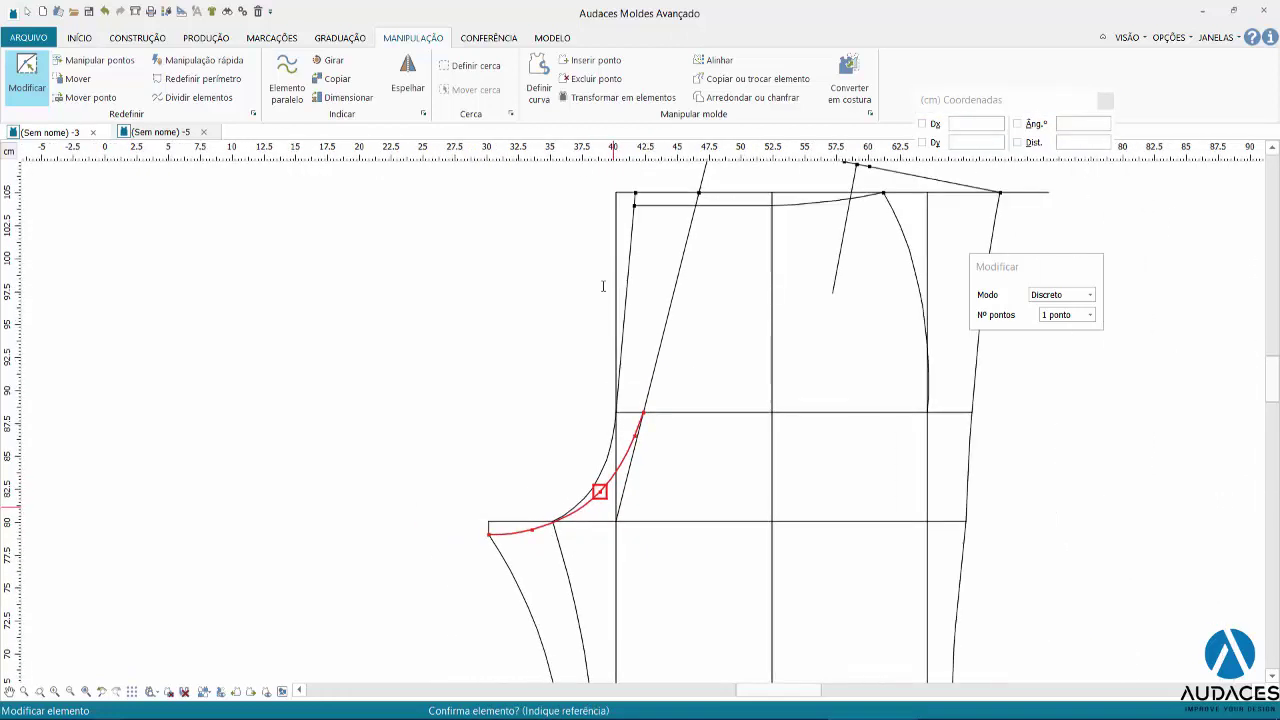
pyautogui.scroll(-2, 603, 286)
# Select the side seam curve and nudge its points near the hip and lower leg.
pyautogui.rightClick(603, 286)
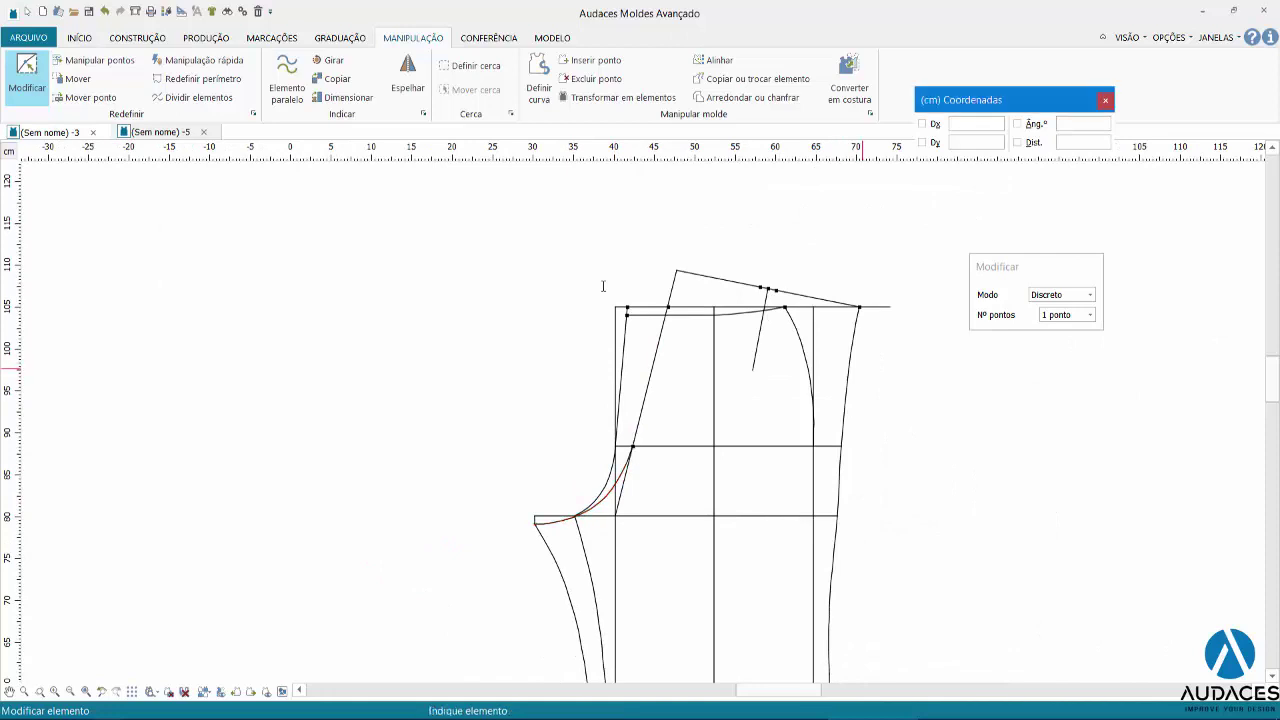
pyautogui.click(603, 286)
pyautogui.rightClick(603, 286)
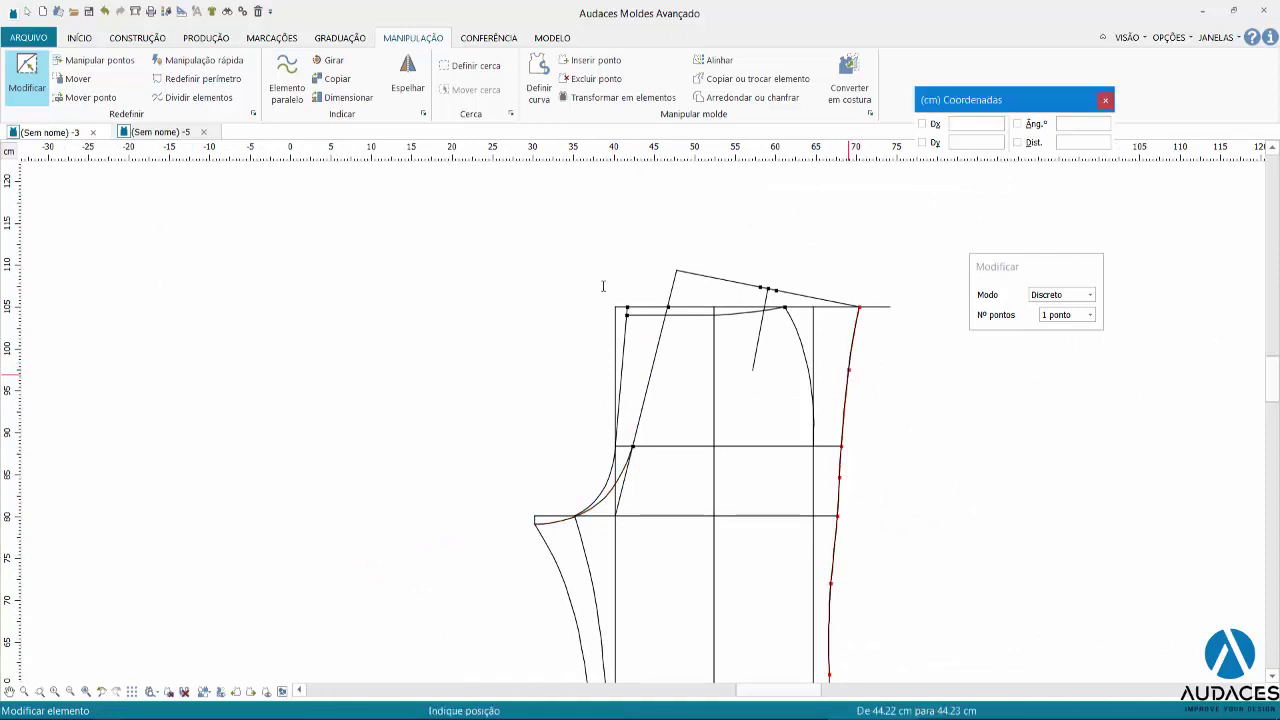
pyautogui.click(603, 286)
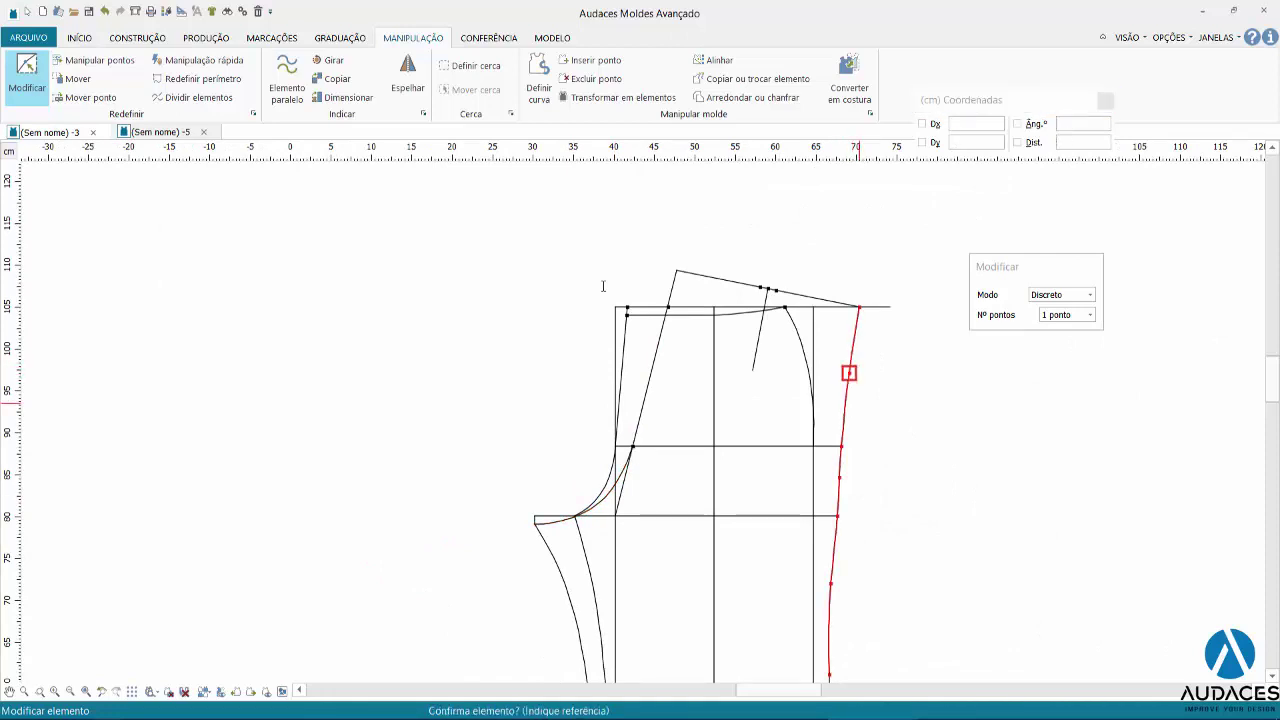
pyautogui.click(839, 477)
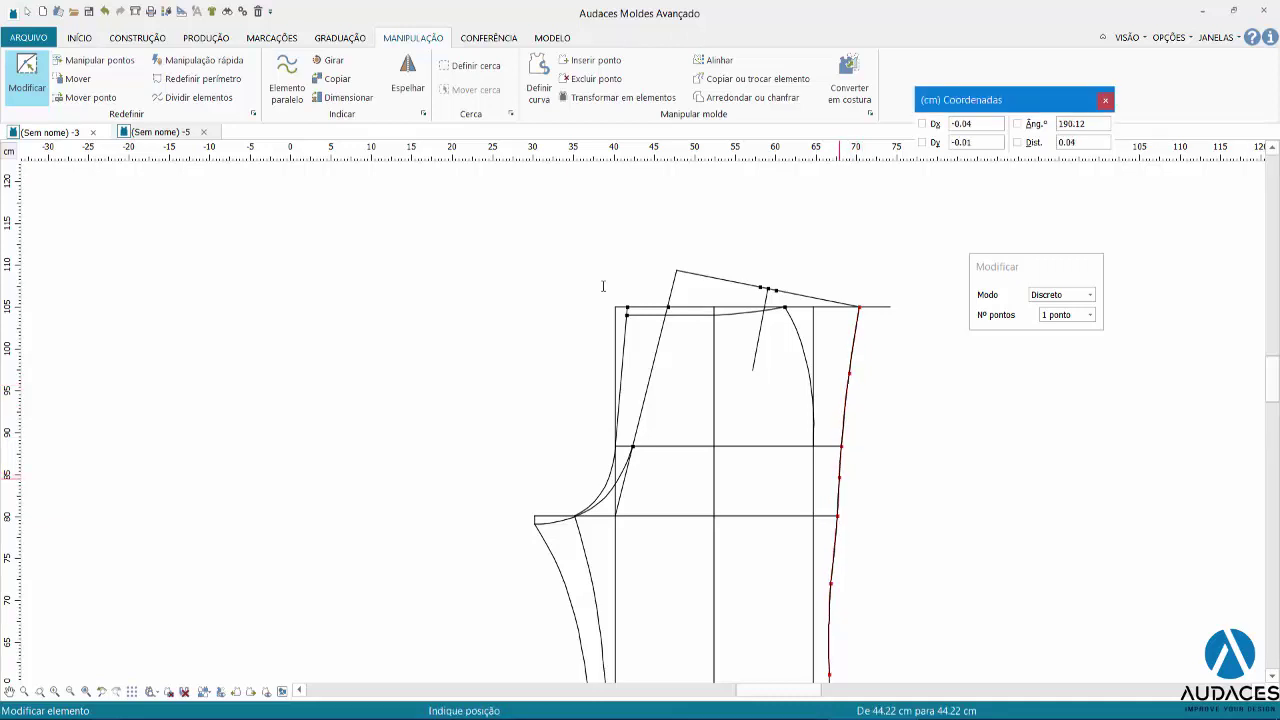
pyautogui.click(839, 481)
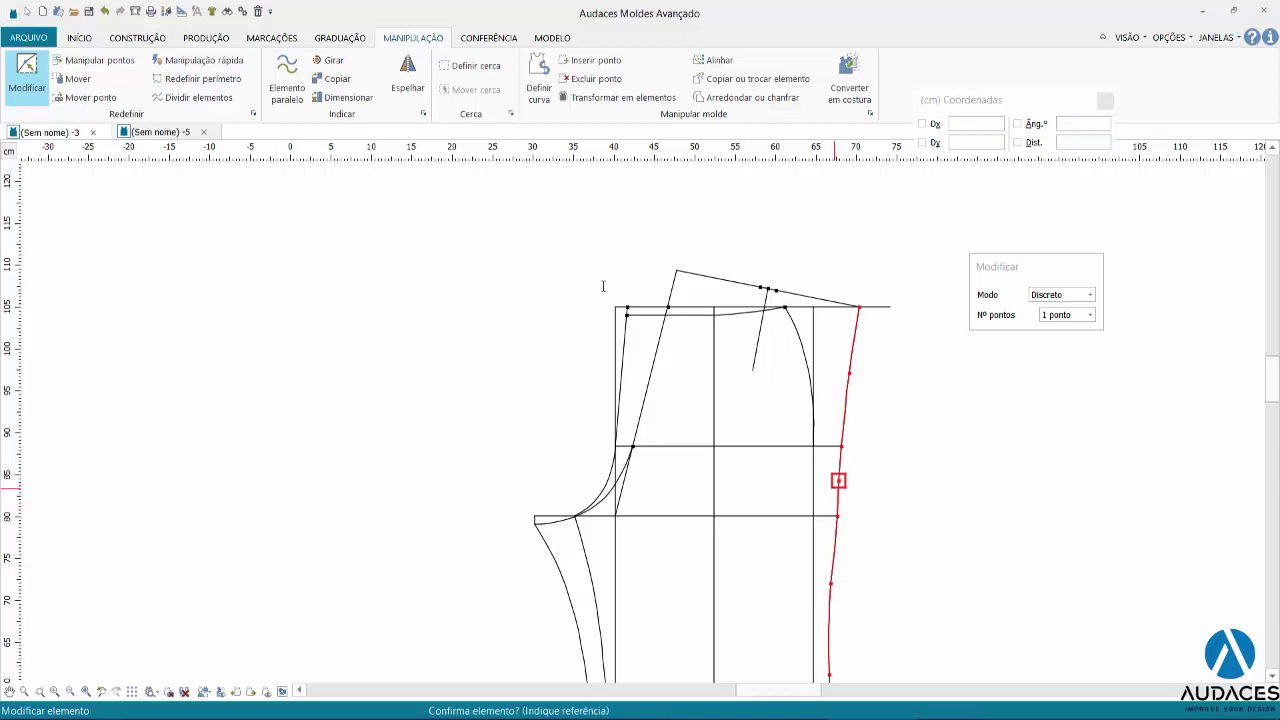
pyautogui.click(830, 583)
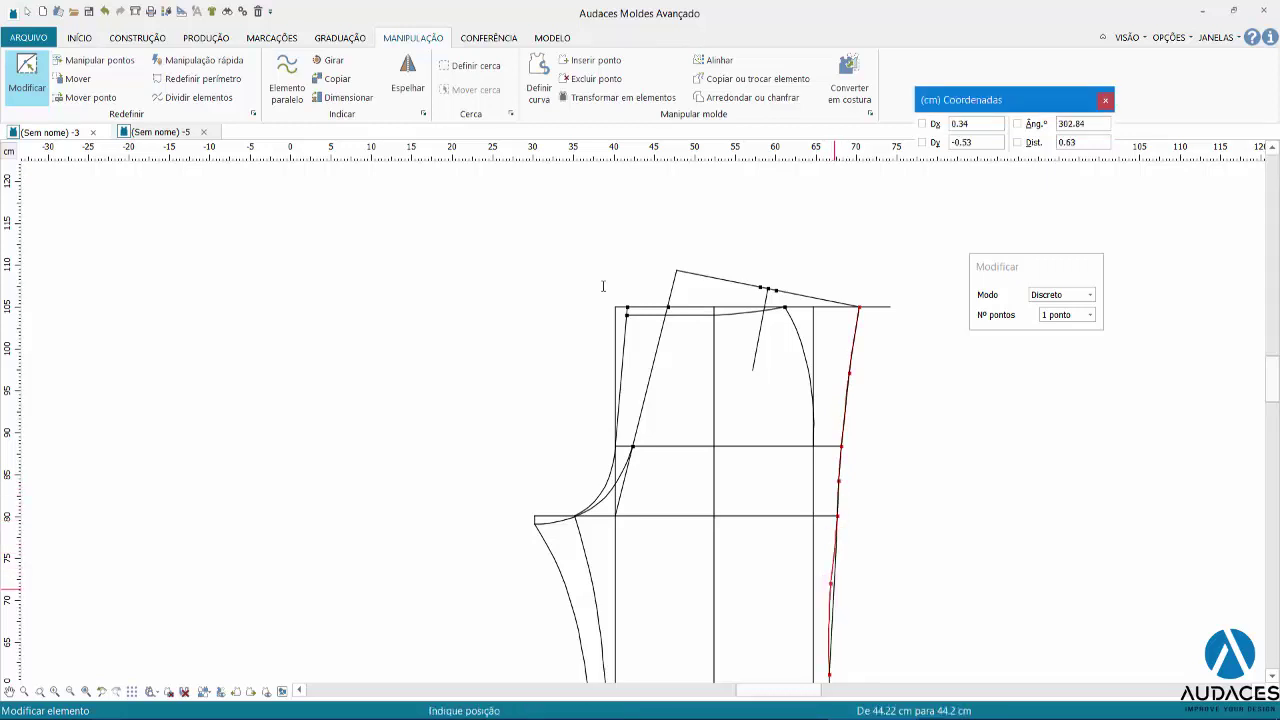
pyautogui.click(833, 590)
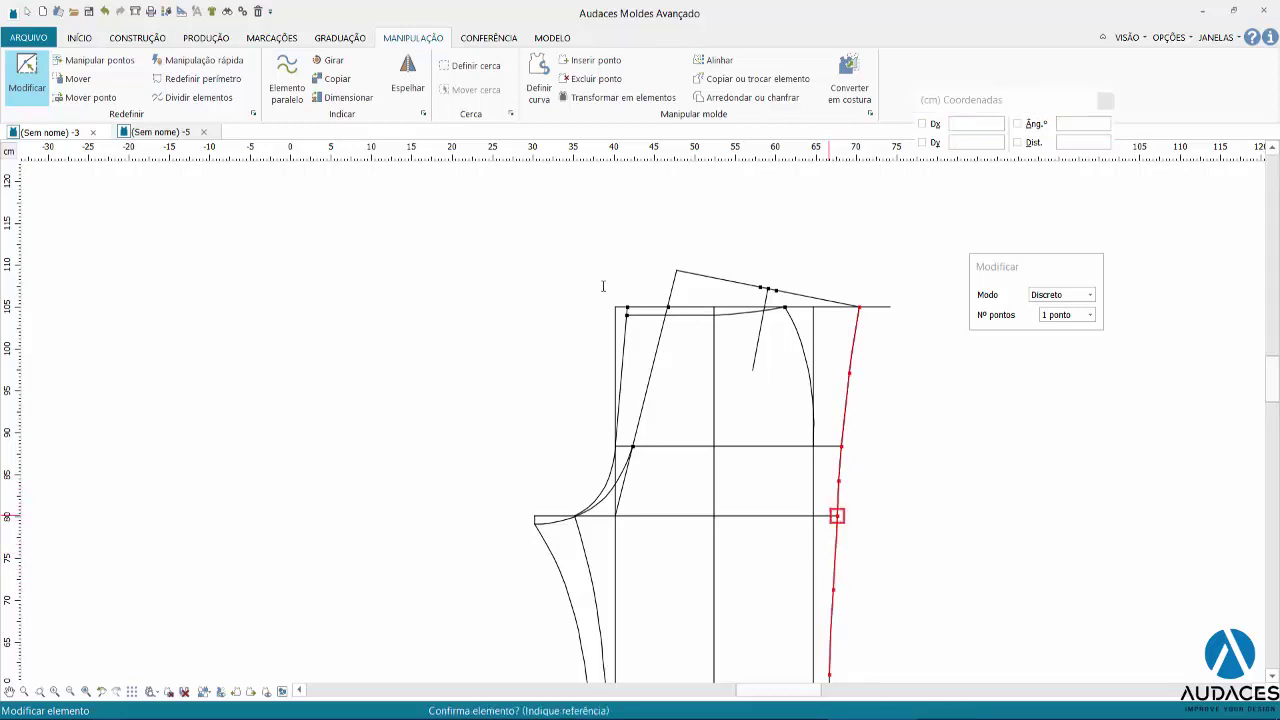
# Fine-tune the side seam point near the hip and accept the smoothed curve.
pyautogui.click(839, 481)
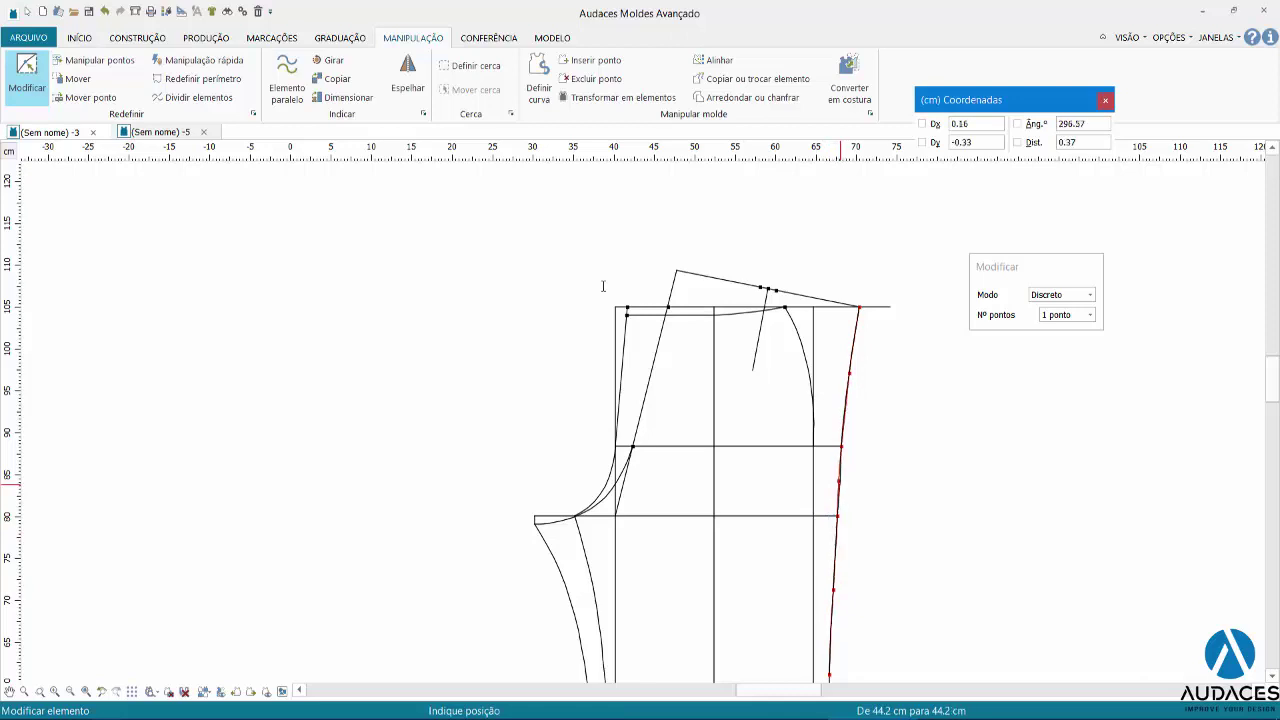
pyautogui.click(840, 480)
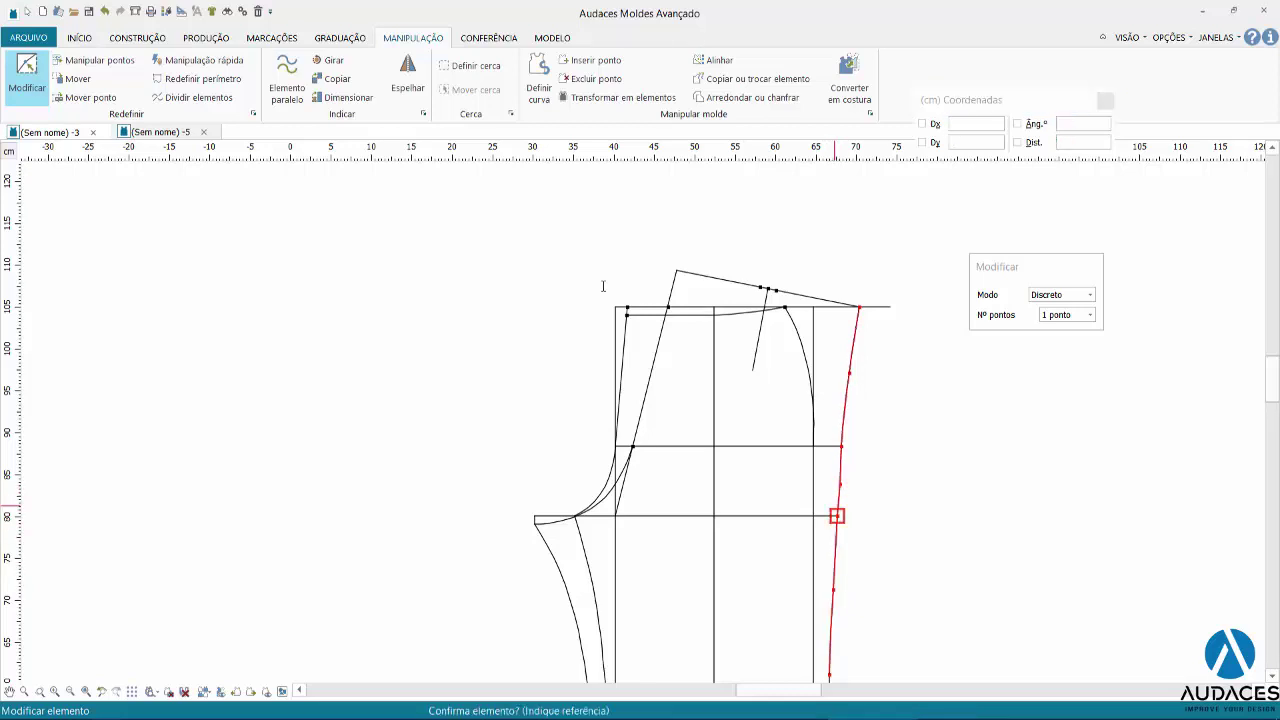
pyautogui.click(839, 483)
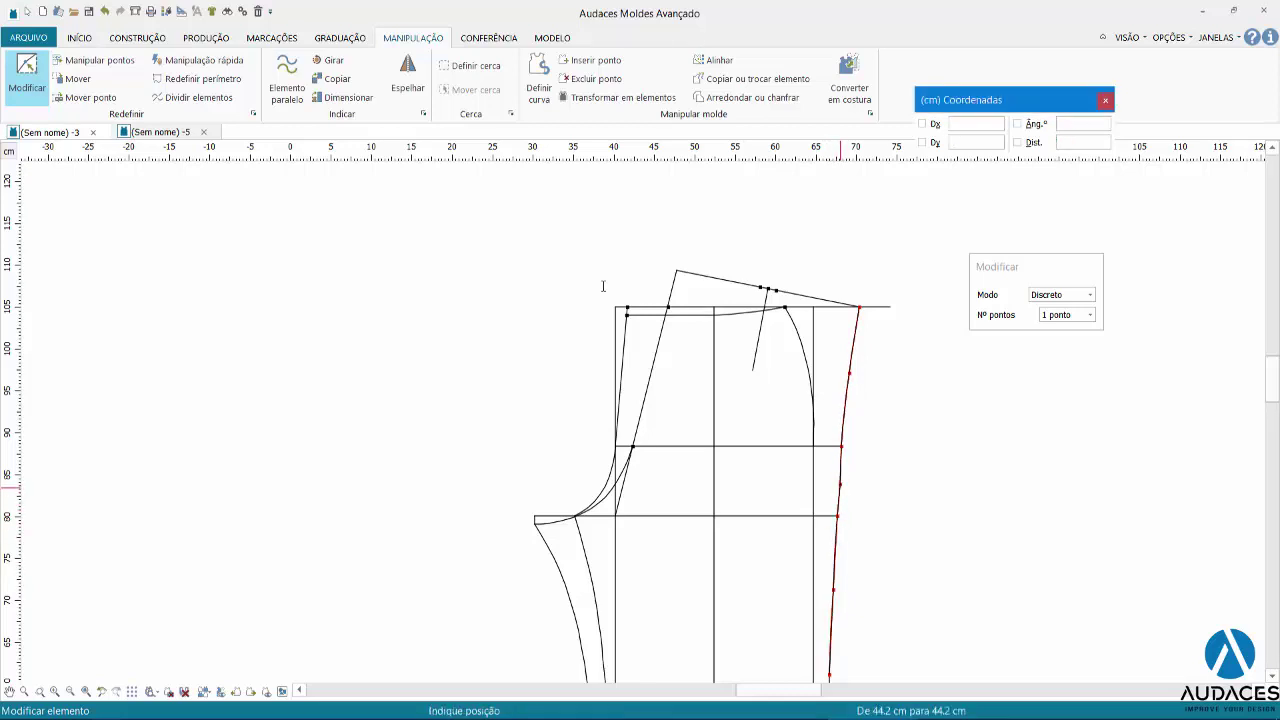
pyautogui.click(839, 483)
pyautogui.click(836, 487)
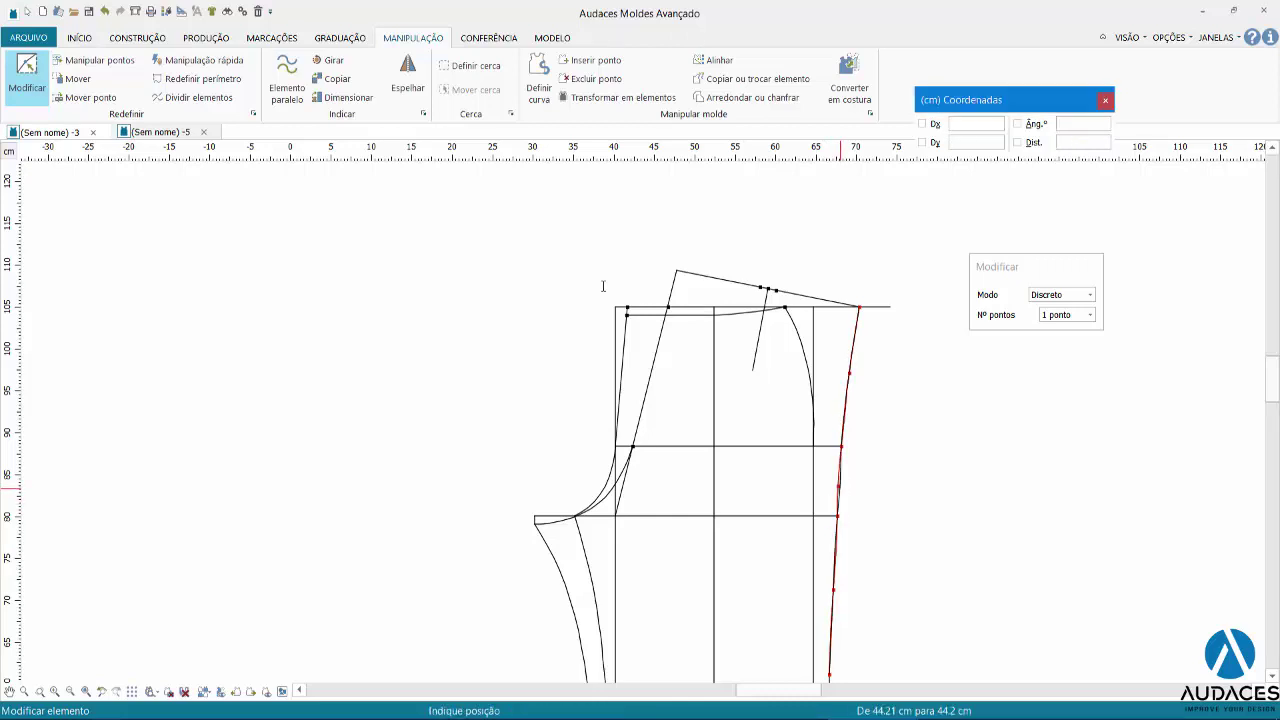
pyautogui.click(840, 488)
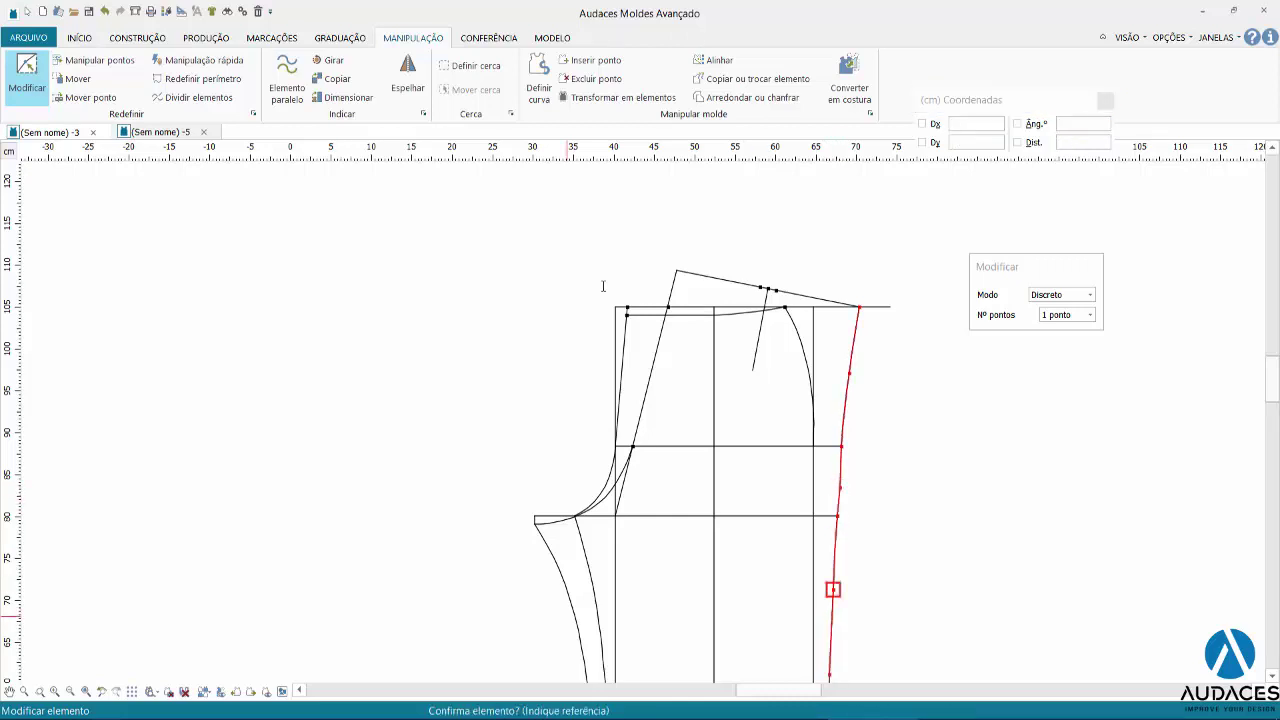
pyautogui.scroll(2, 603, 286)
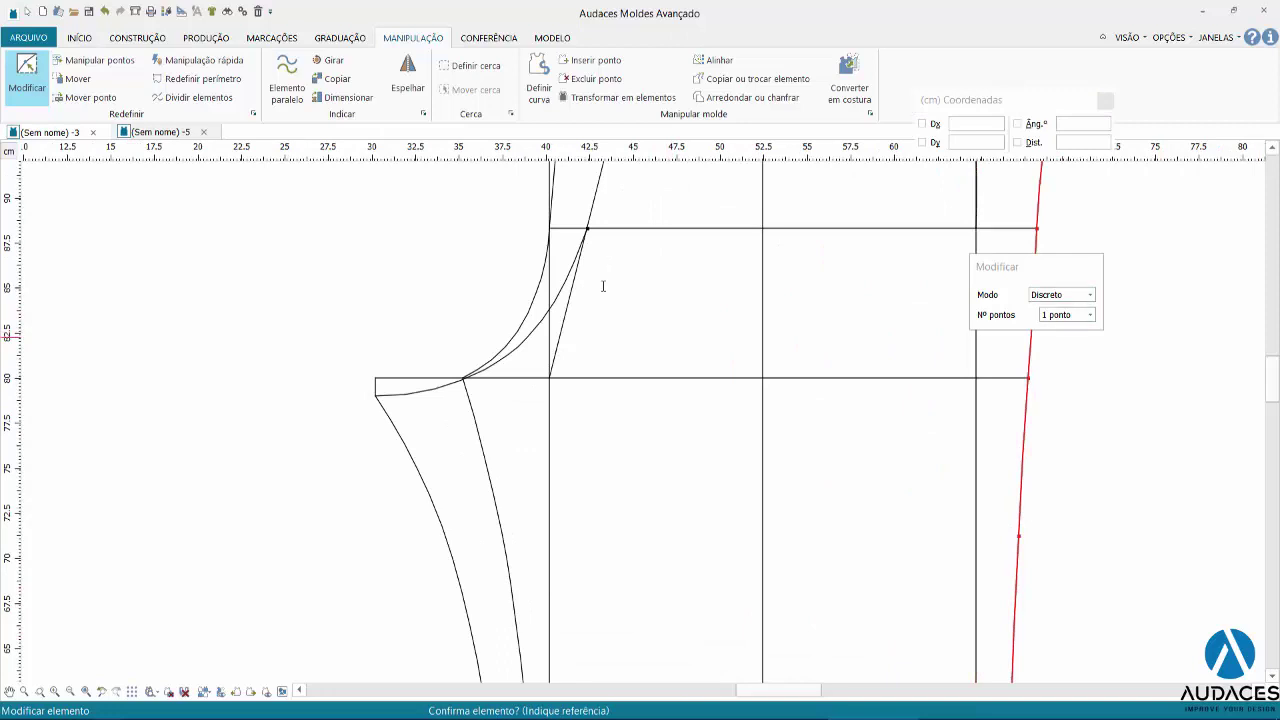
pyautogui.rightClick(603, 286)
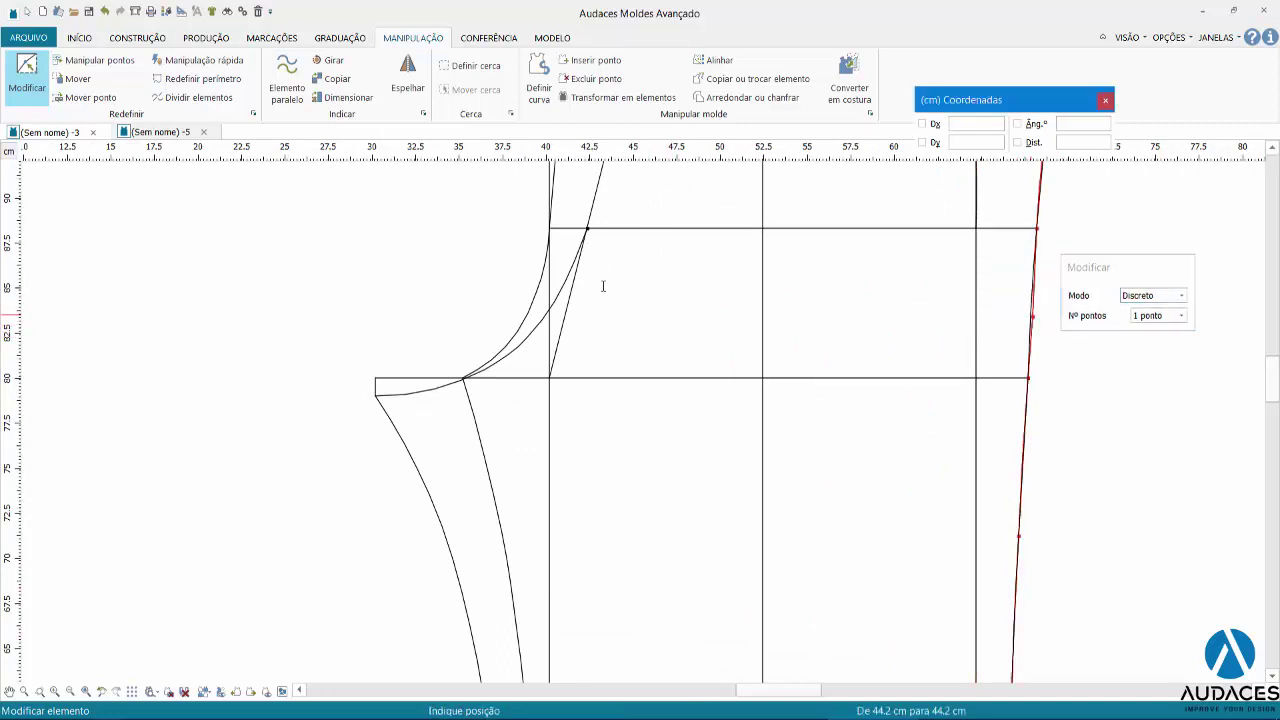
pyautogui.rightClick(603, 286)
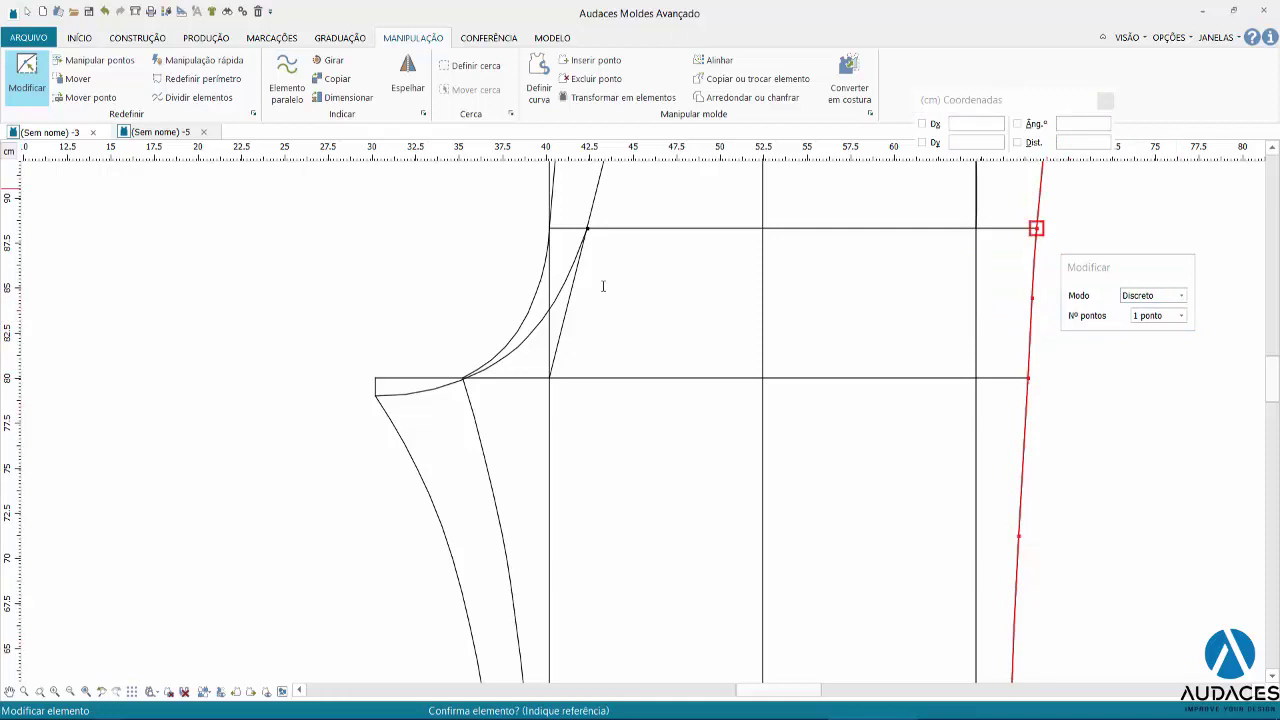
pyautogui.scroll(1, 603, 286)
pyautogui.scroll(1, 603, 286)
pyautogui.scroll(1, 603, 286)
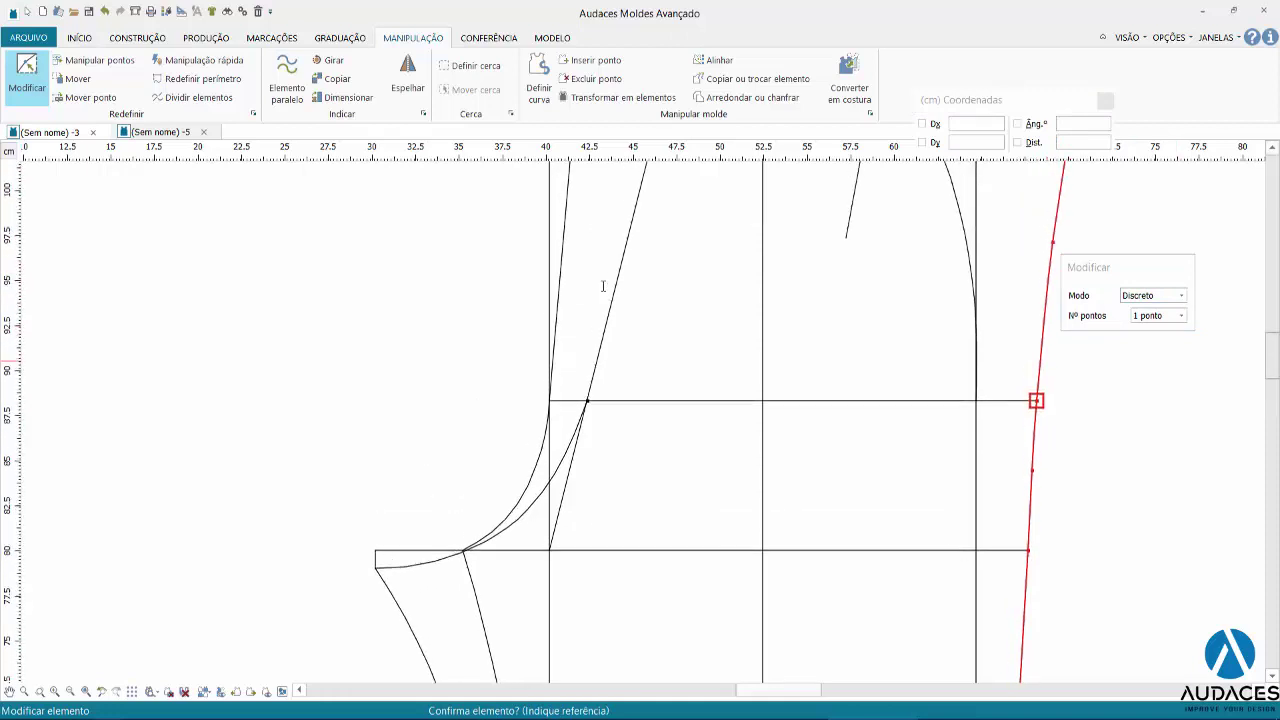
pyautogui.scroll(1, 603, 286)
pyautogui.scroll(1, 603, 286)
pyautogui.scroll(-1, 603, 286)
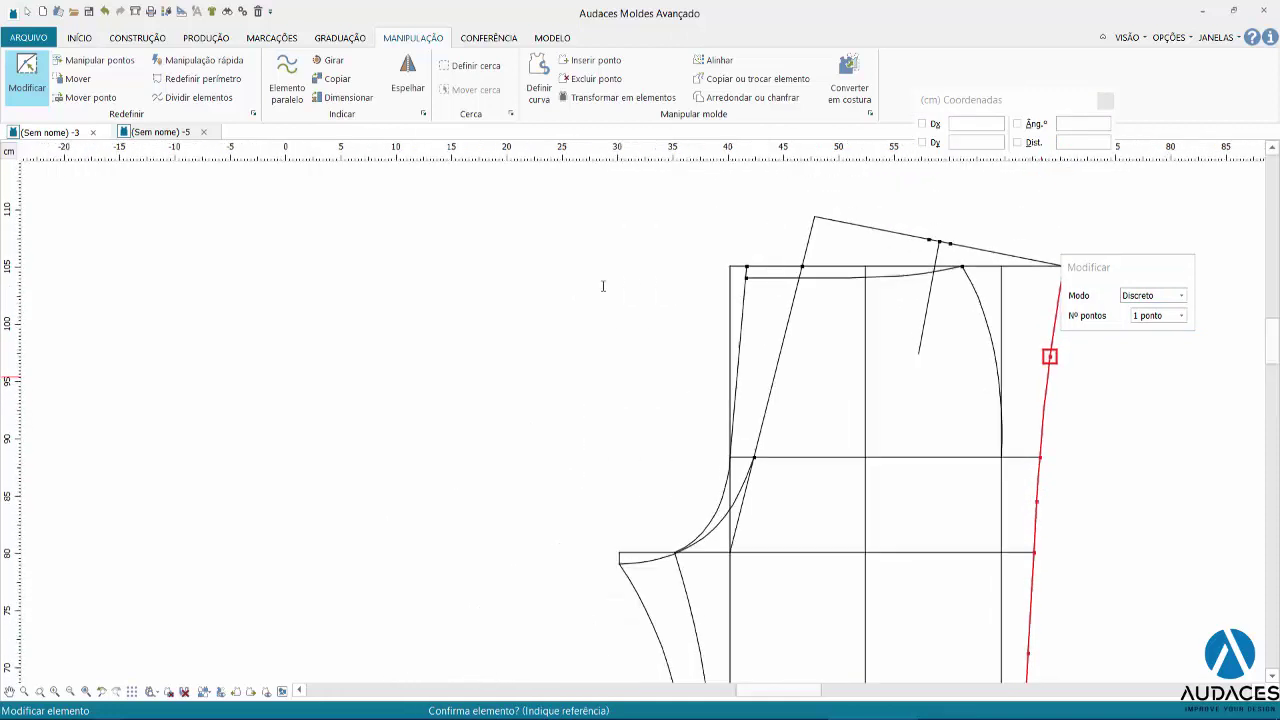
pyautogui.scroll(-1, 603, 286)
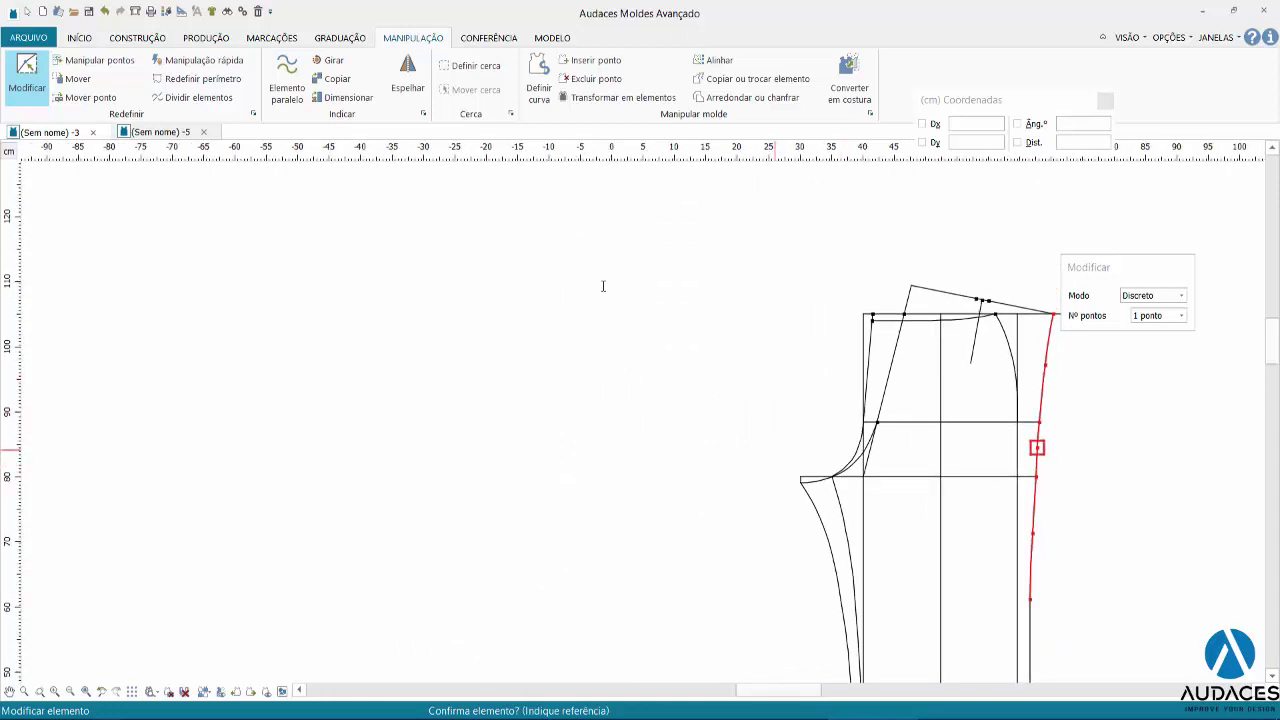
pyautogui.press('Escape')
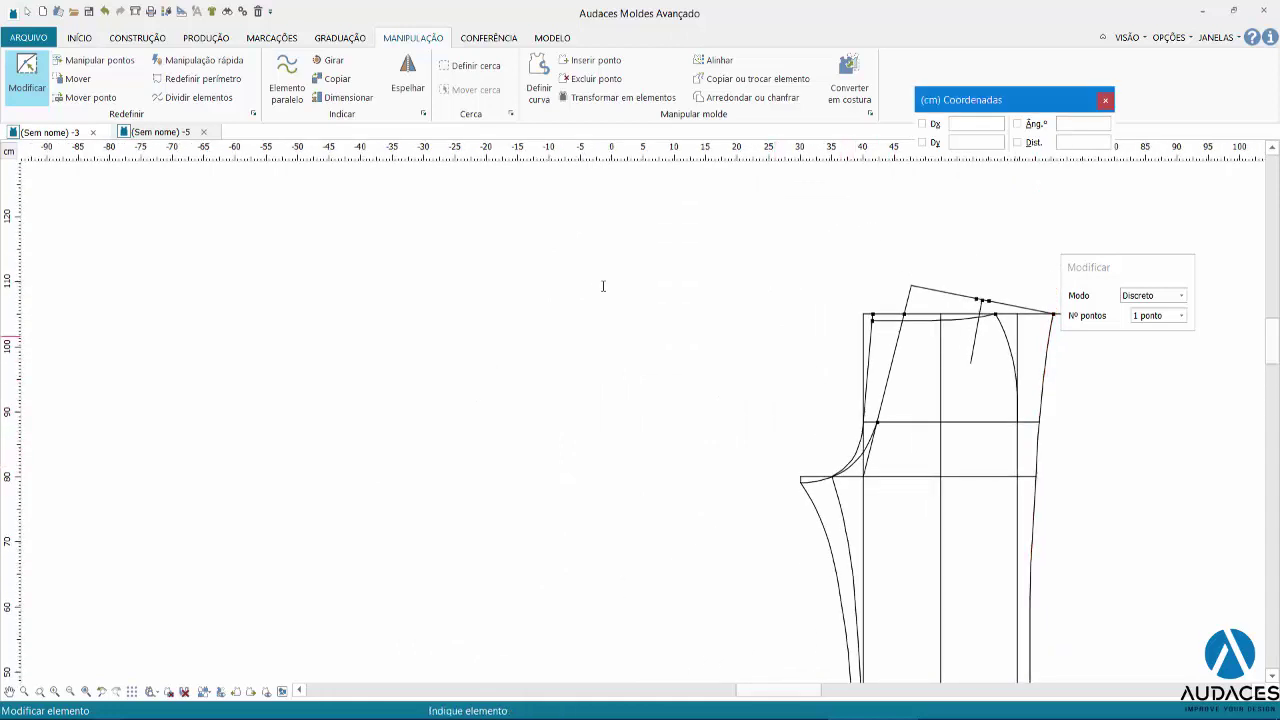
pyautogui.scroll(5, 603, 286)
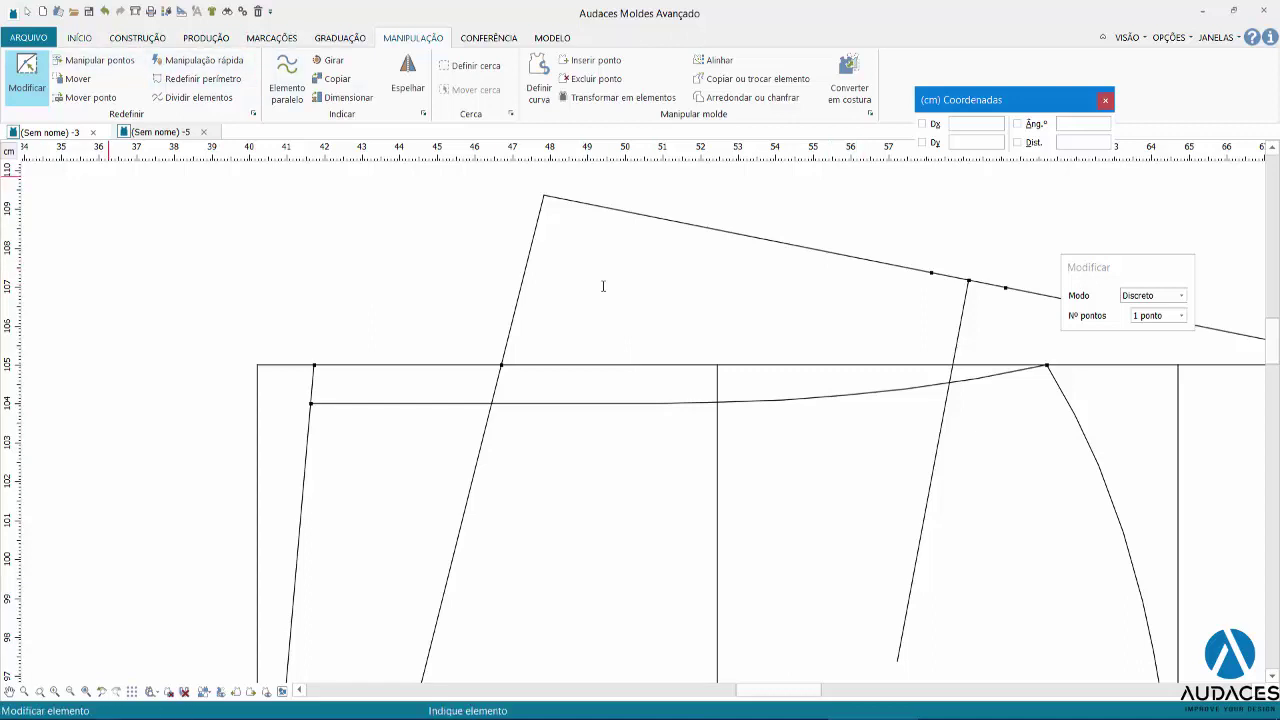
# Draw both waist dart legs from the 10 cm dart tip to the waistline points beside P.
pyautogui.press('r')
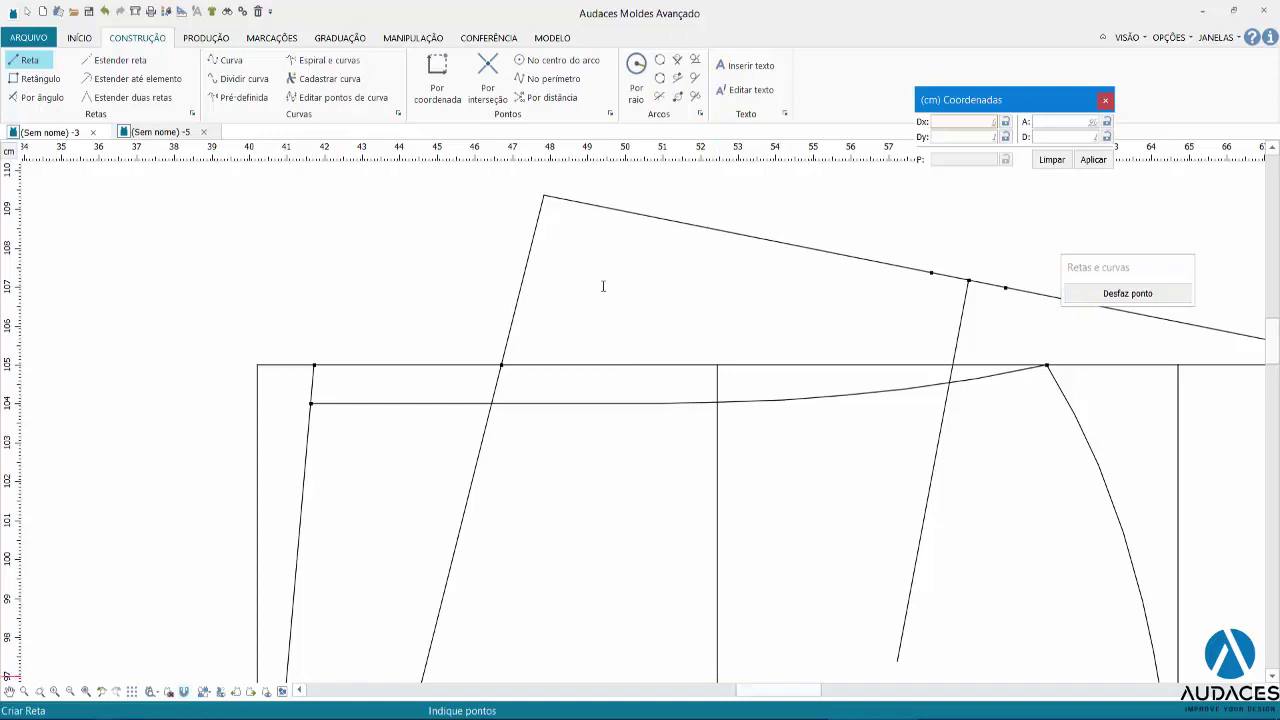
pyautogui.click(897, 660)
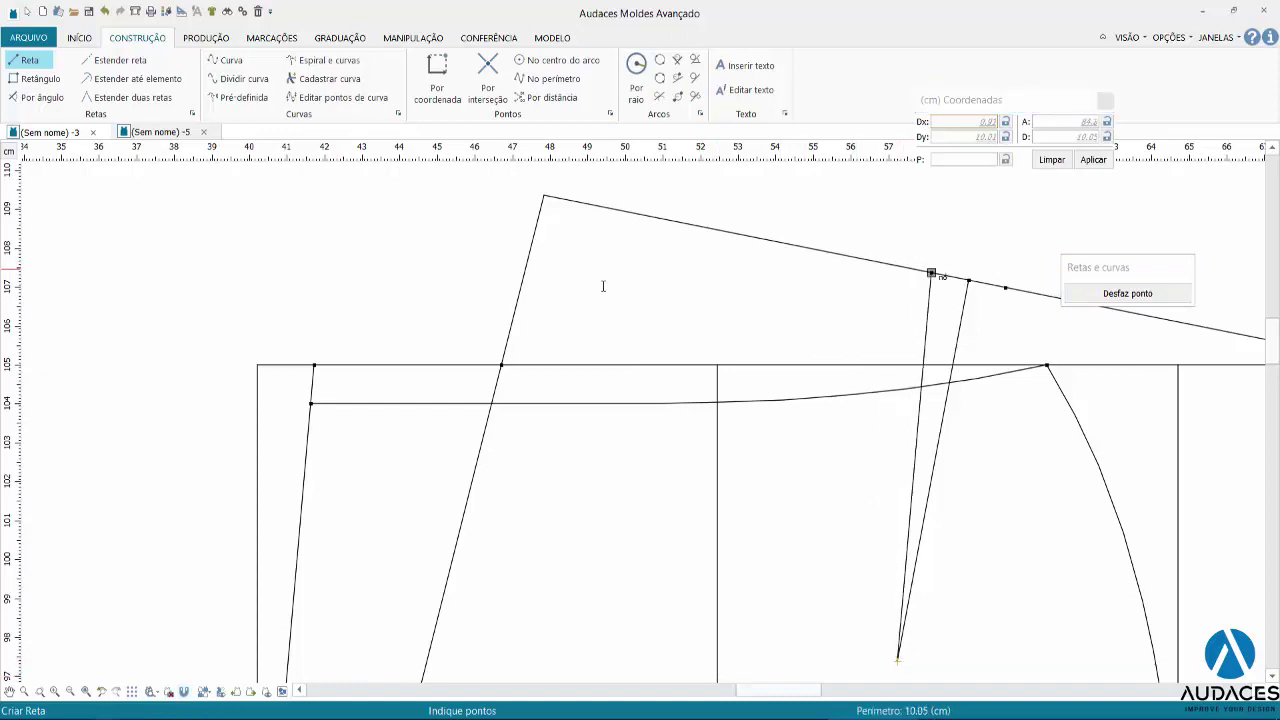
pyautogui.click(931, 272)
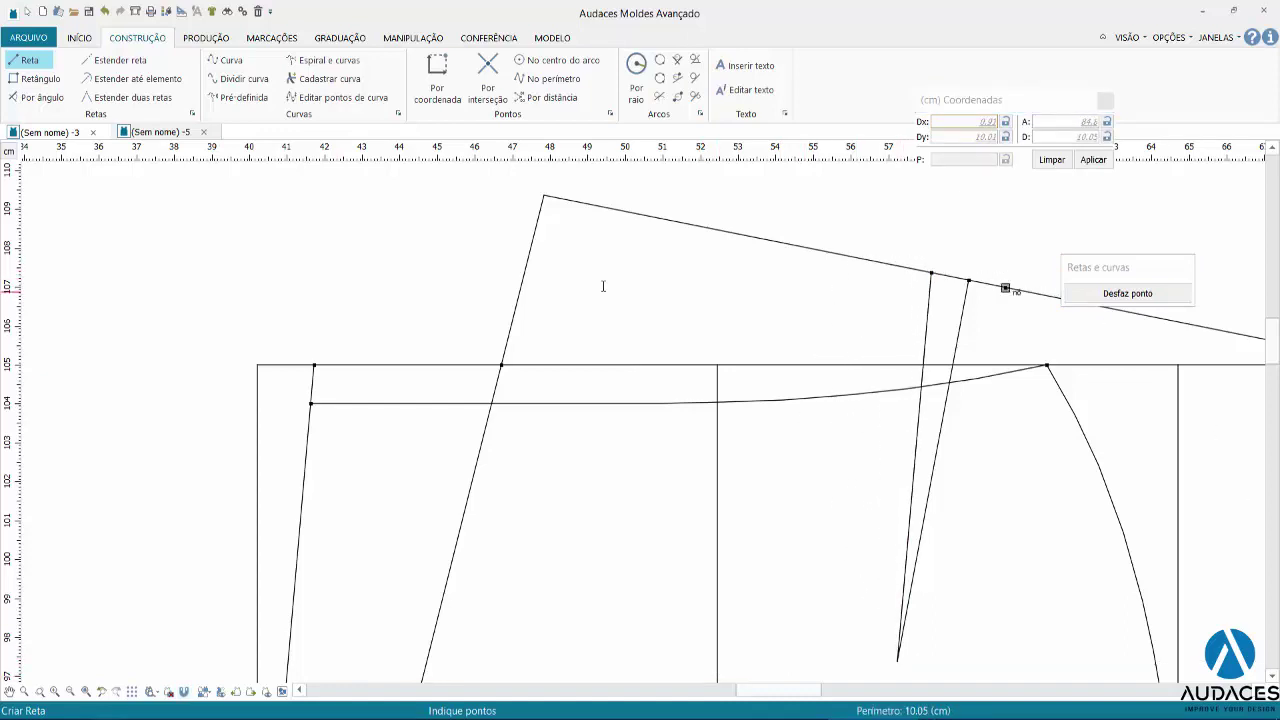
pyautogui.click(1005, 288)
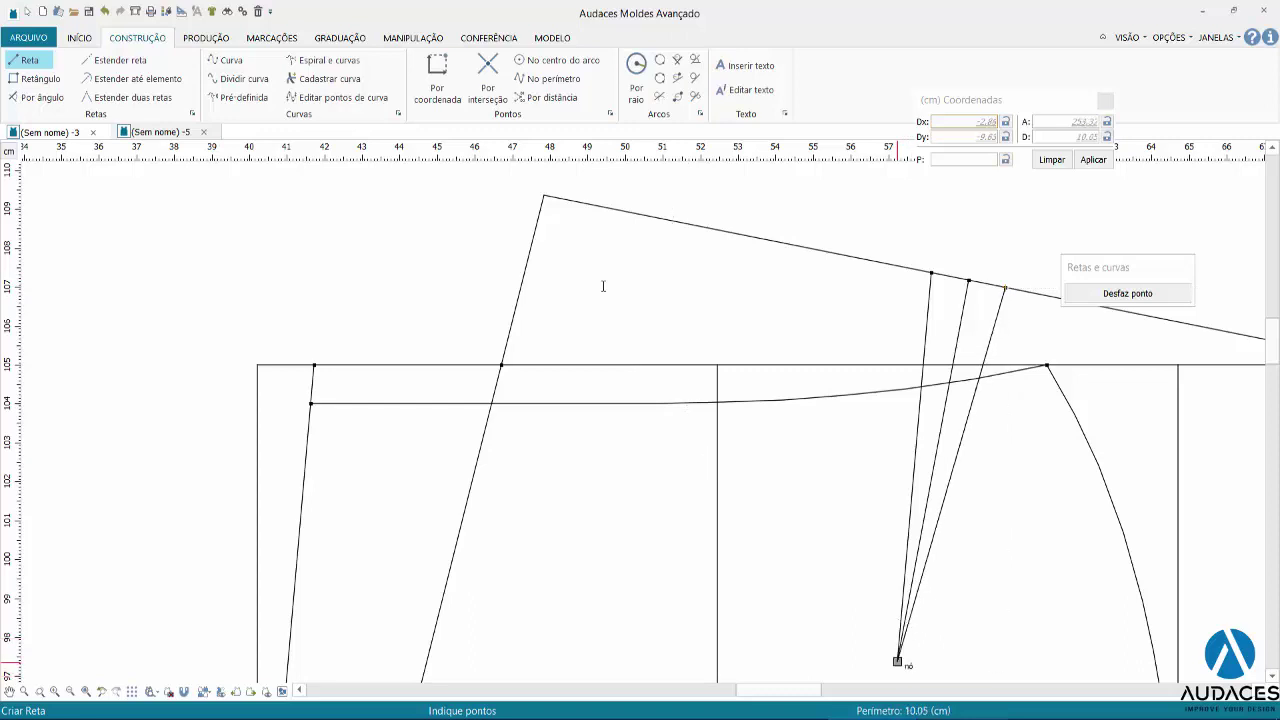
pyautogui.click(897, 658)
pyautogui.rightClick(897, 652)
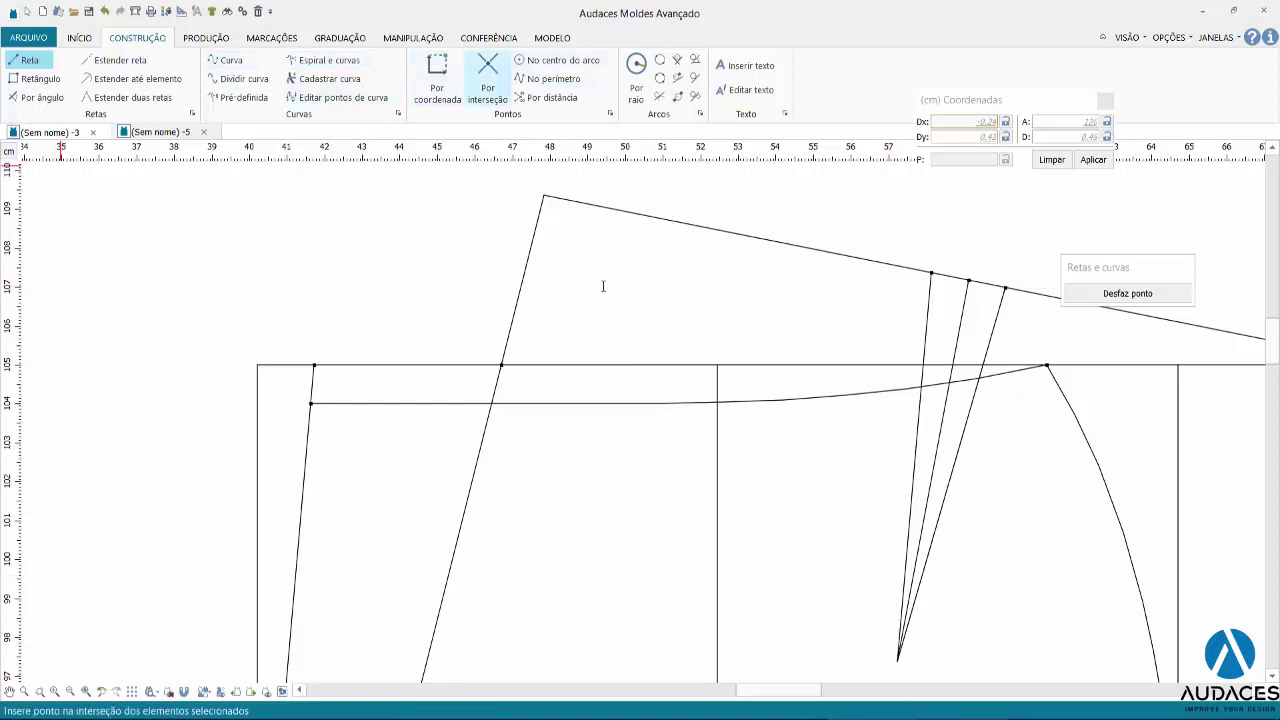
# Start Por interseção with Dividir set to Primeiro.
pyautogui.click(487, 78)
pyautogui.hotkey('alt', 'Down')
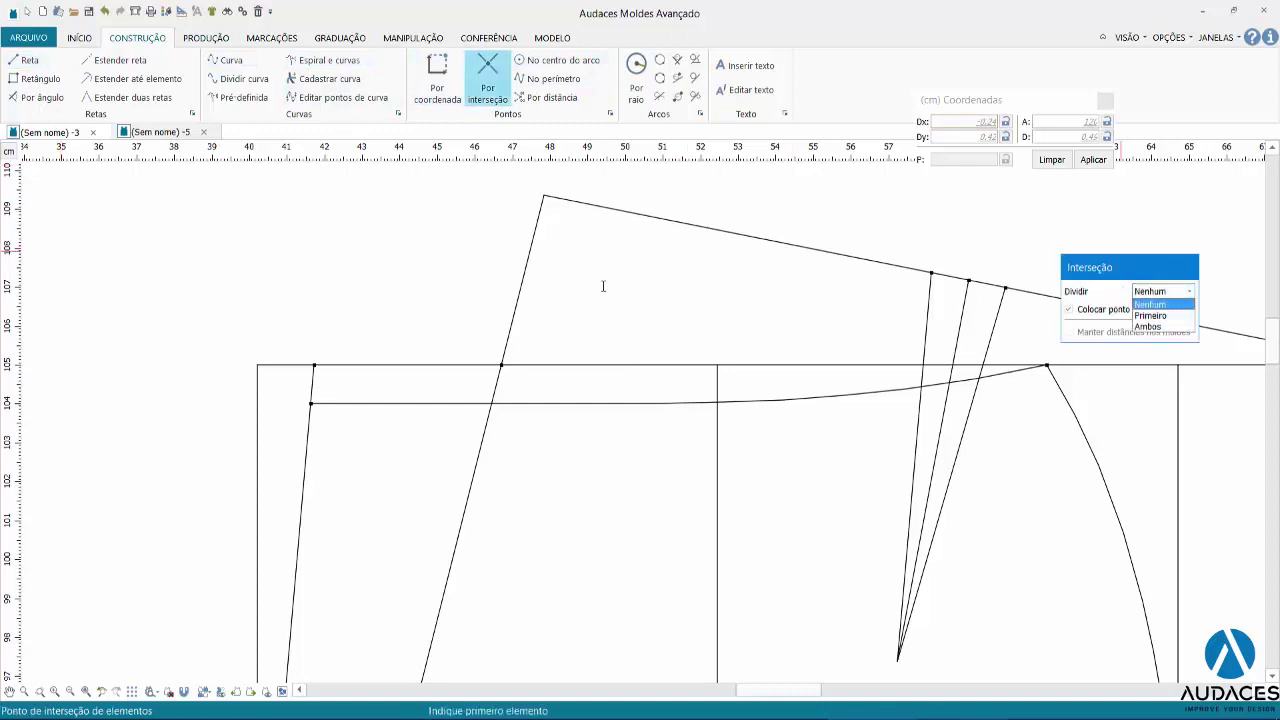
pyautogui.press('Down')
pyautogui.press('Return')
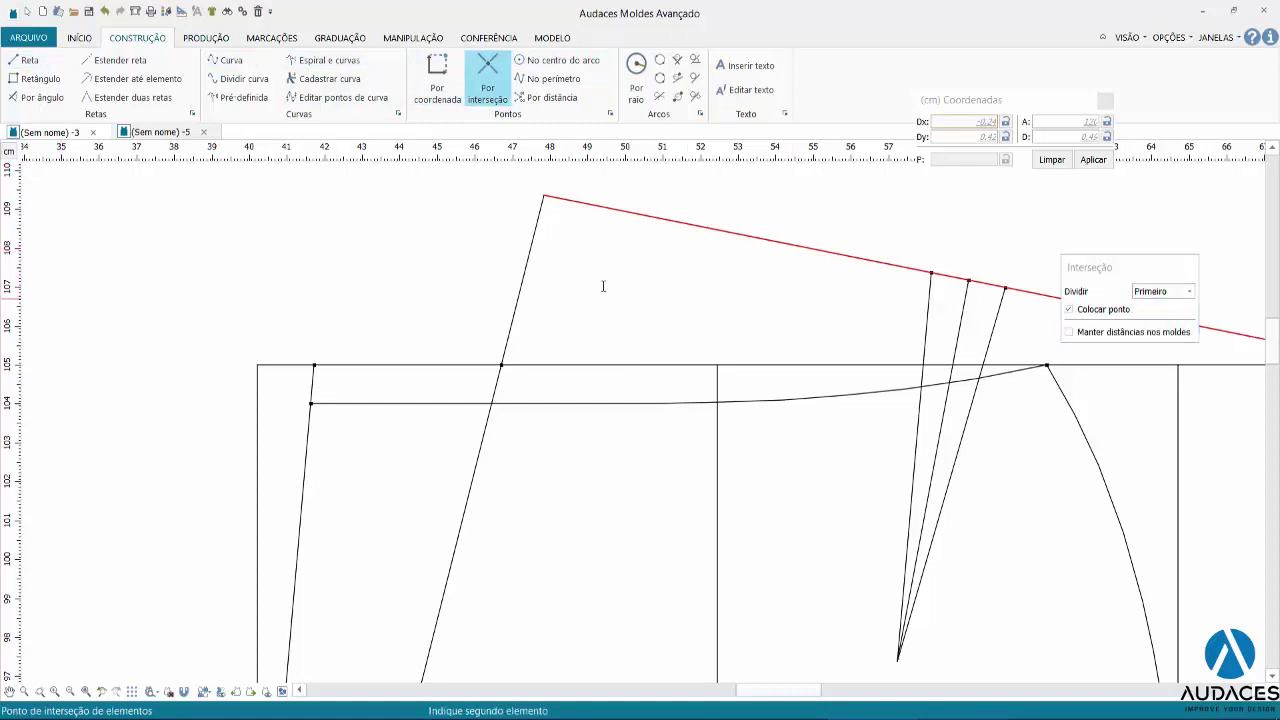
# Add points where the left, centre and right dart lines cross the raised waistline.
pyautogui.click(928, 302)
pyautogui.click(603, 287)
pyautogui.click(963, 307)
pyautogui.click(603, 287)
pyautogui.click(603, 287)
pyautogui.click(603, 287)
pyautogui.scroll(-2, 603, 287)
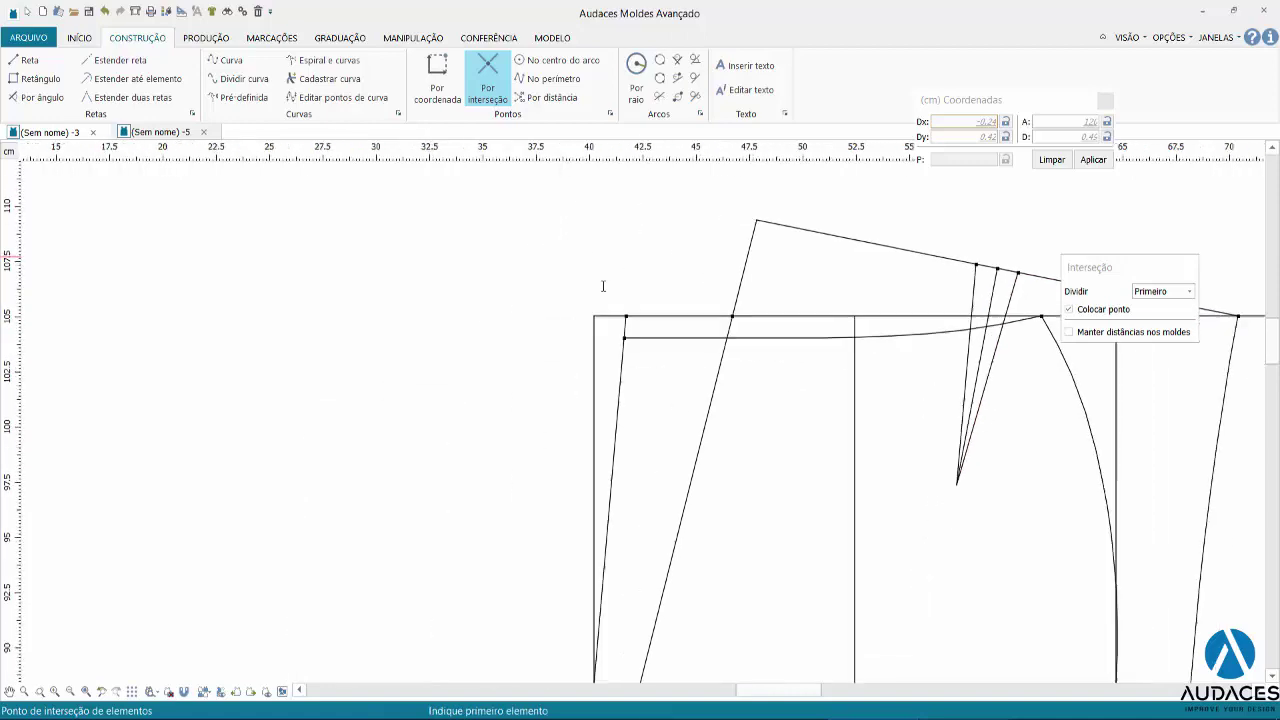
pyautogui.scroll(-1, 603, 287)
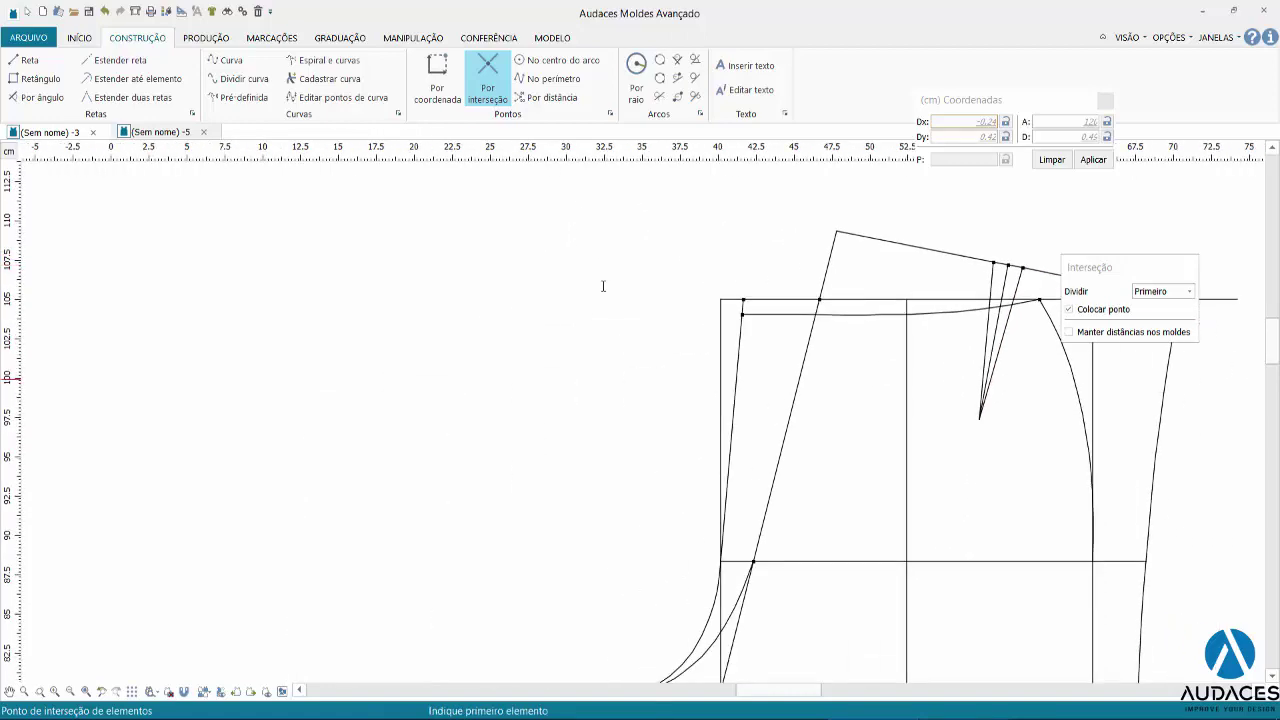
pyautogui.scroll(-1, 603, 287)
pyautogui.scroll(-1, 603, 287)
pyautogui.scroll(-1, 603, 287)
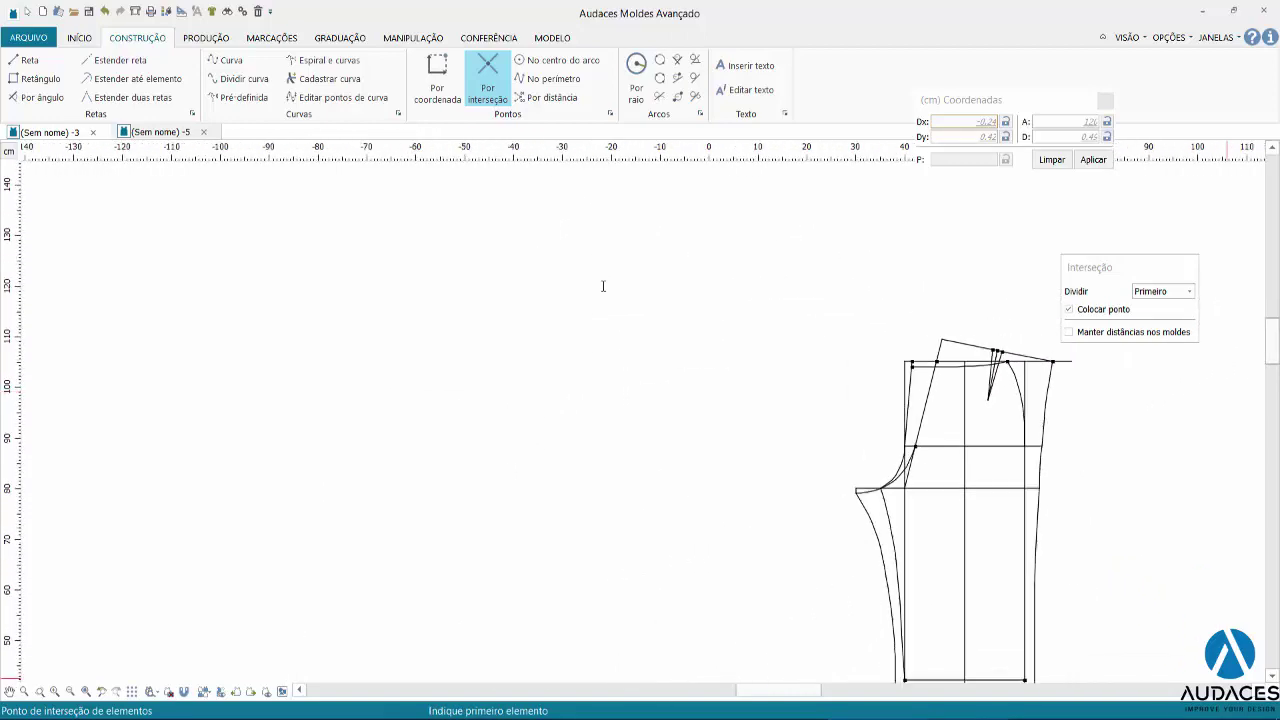
pyautogui.scroll(-2, 603, 287)
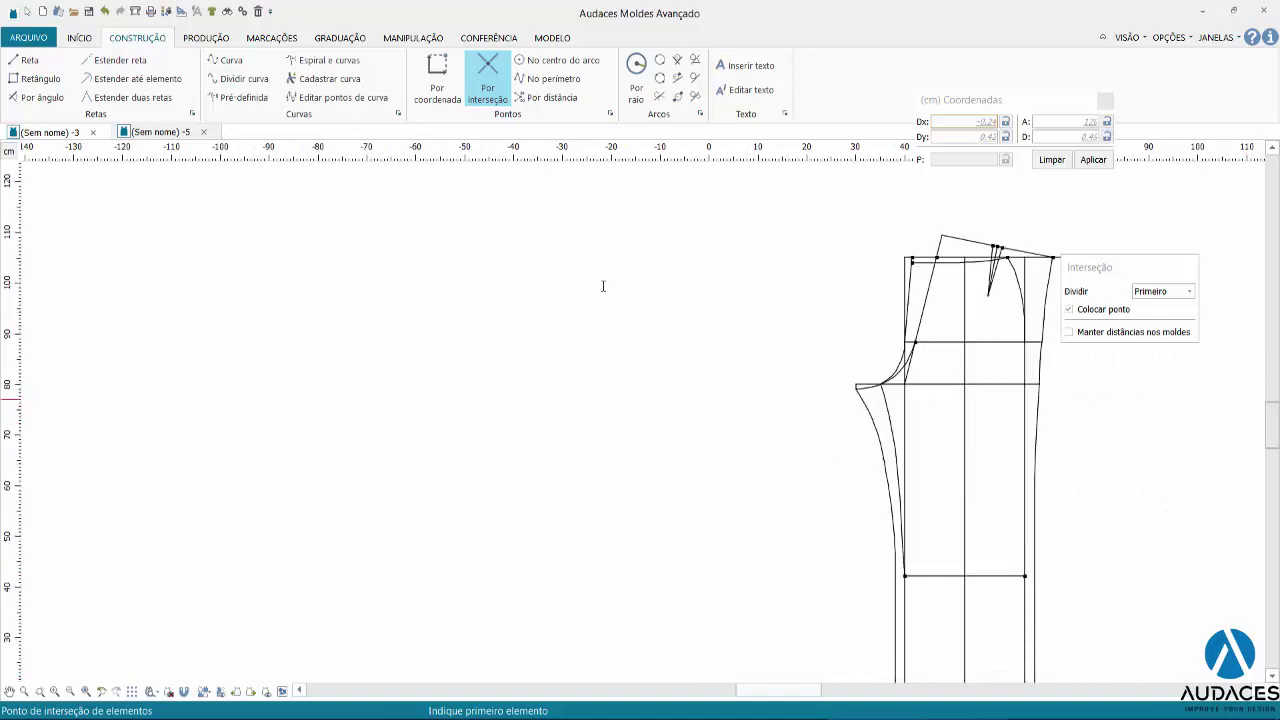
pyautogui.scroll(-3, 603, 287)
pyautogui.scroll(1, 603, 287)
pyautogui.scroll(2, 603, 287)
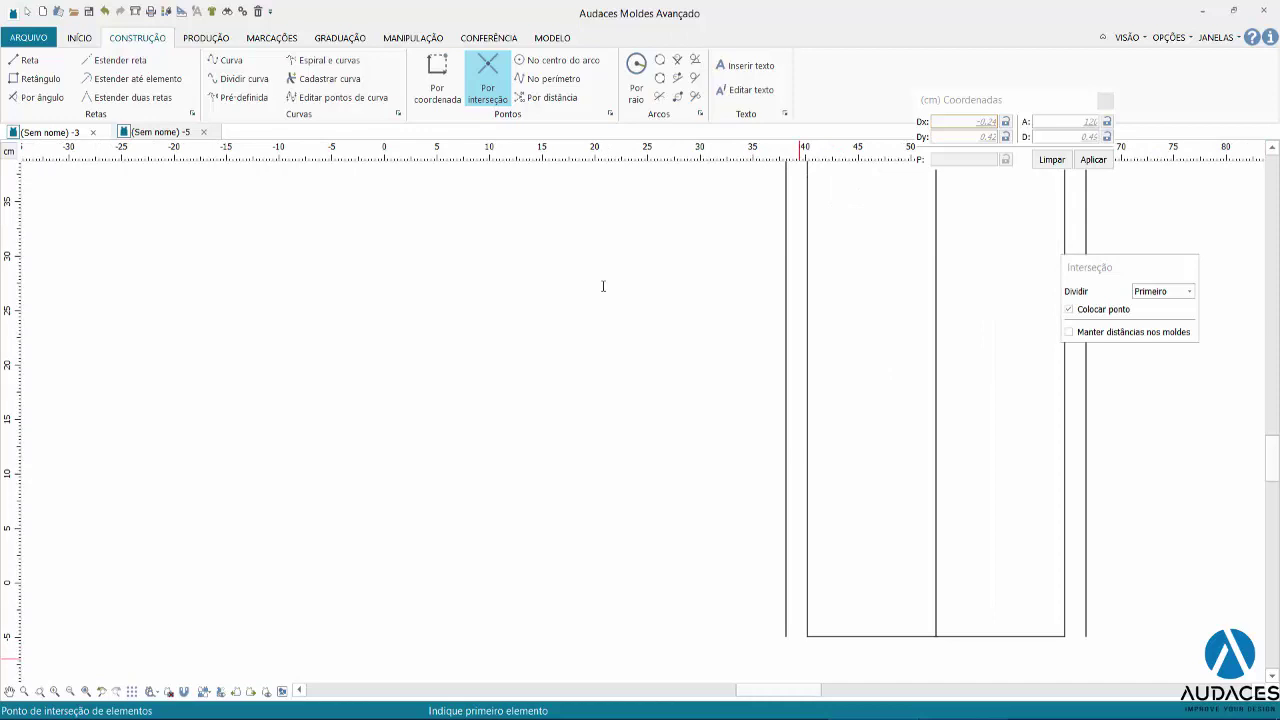
# Replace the bottom hem line with a new straight line between the leg corners.
pyautogui.press('Escape')
pyautogui.click(910, 636)
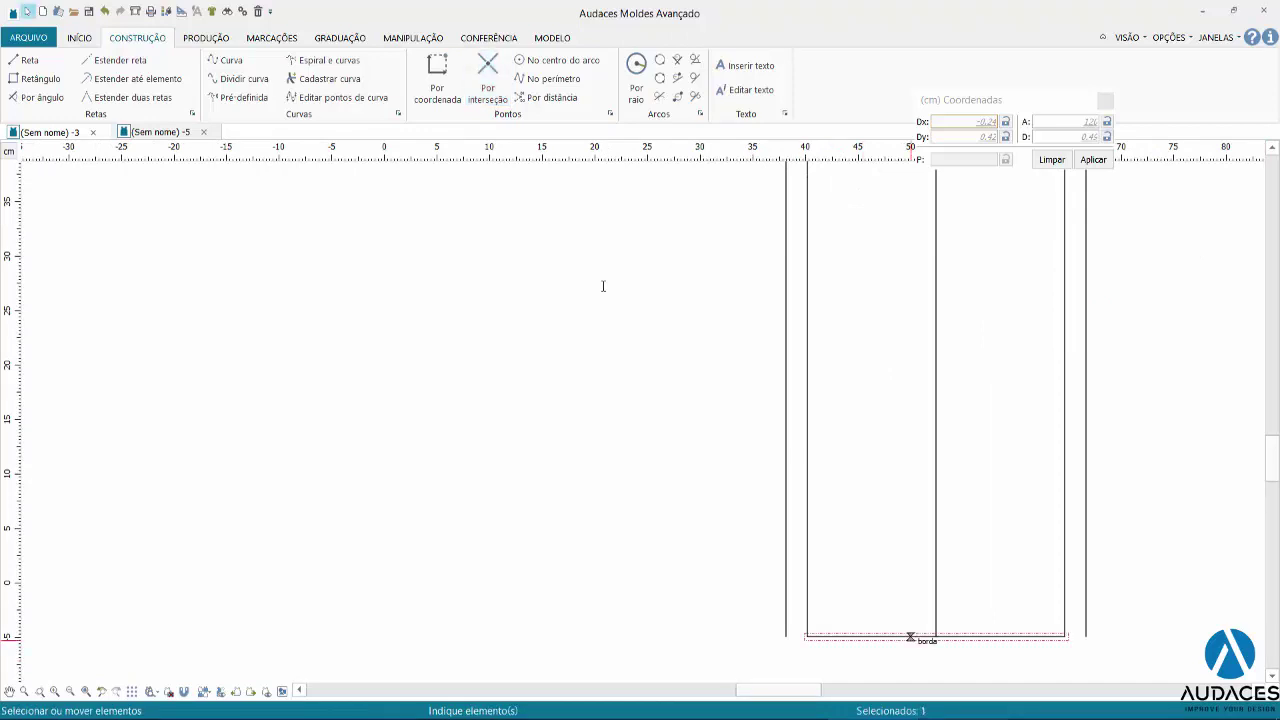
pyautogui.press('Delete')
pyautogui.press('r')
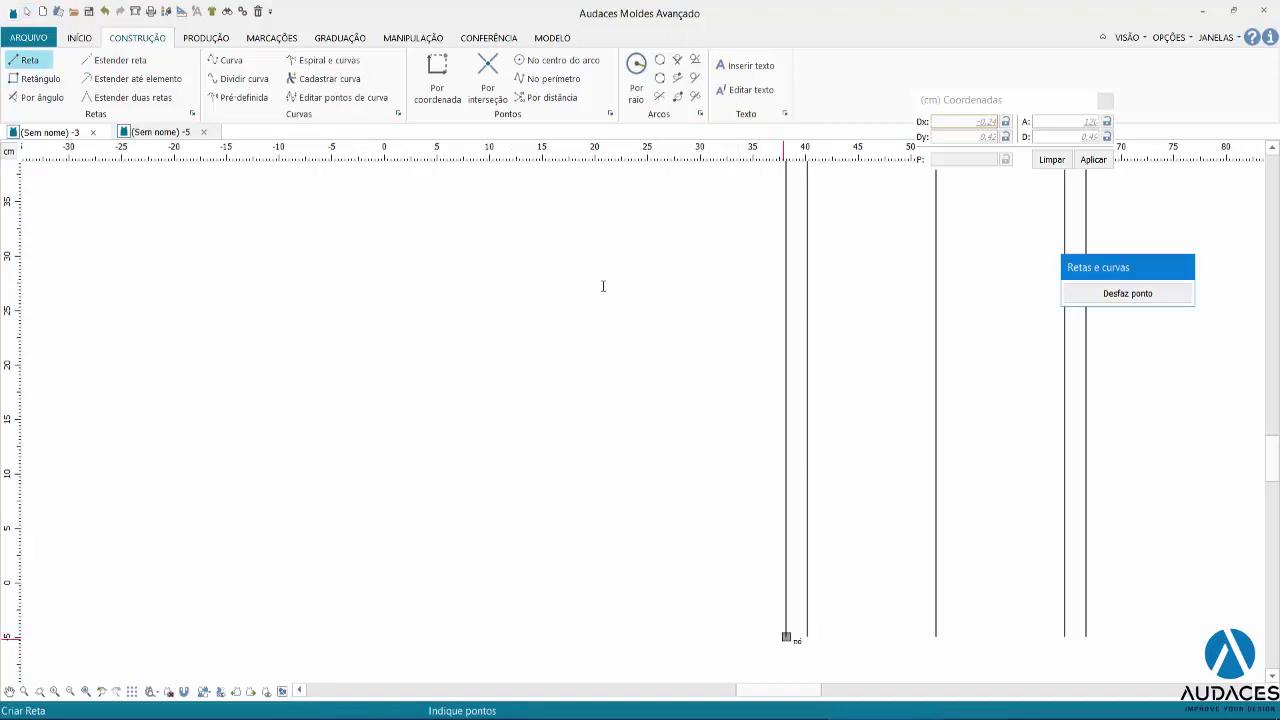
pyautogui.click(786, 636)
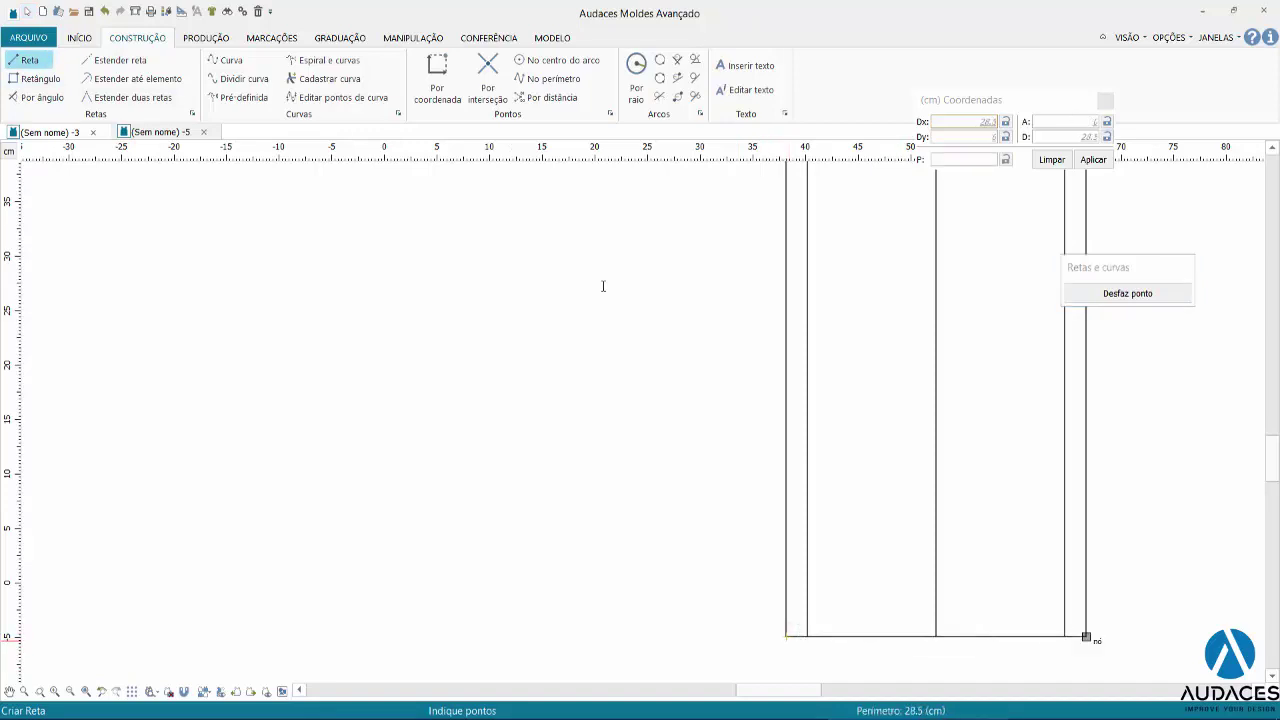
pyautogui.click(1084, 636)
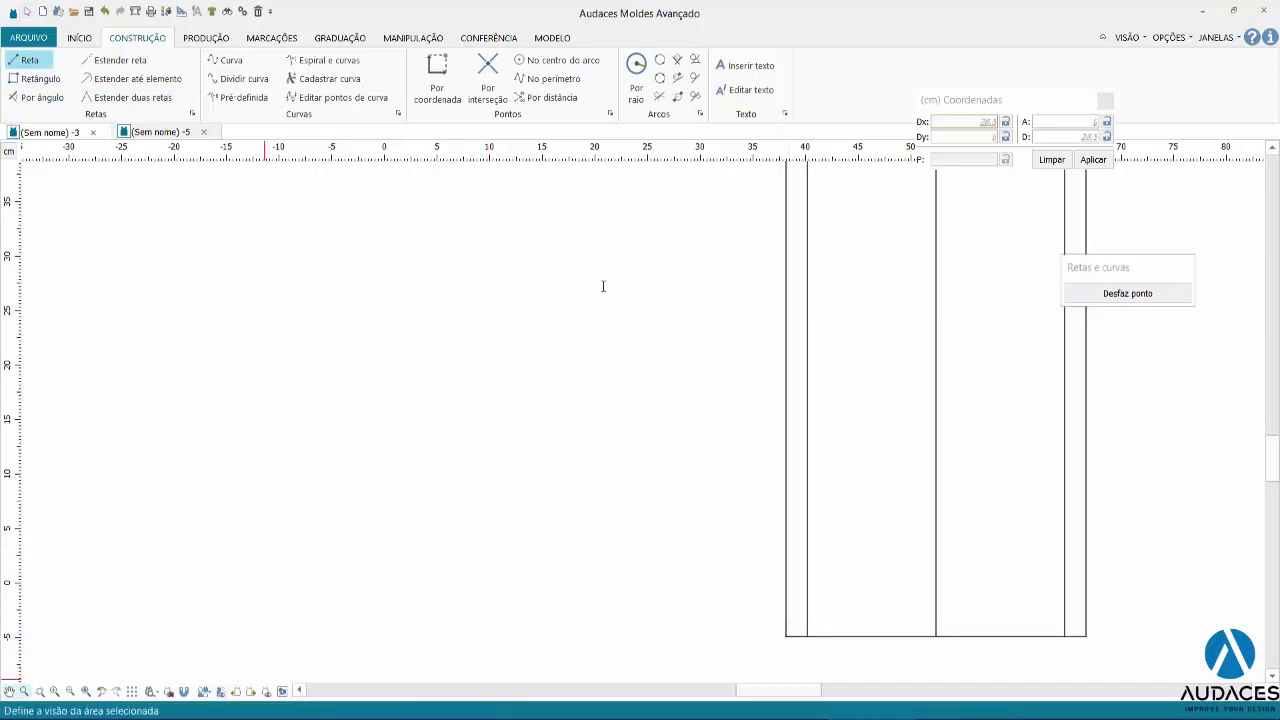
# Start Extrair molde from the Produção tab with contour definition left on Manual.
pyautogui.click(40, 691)
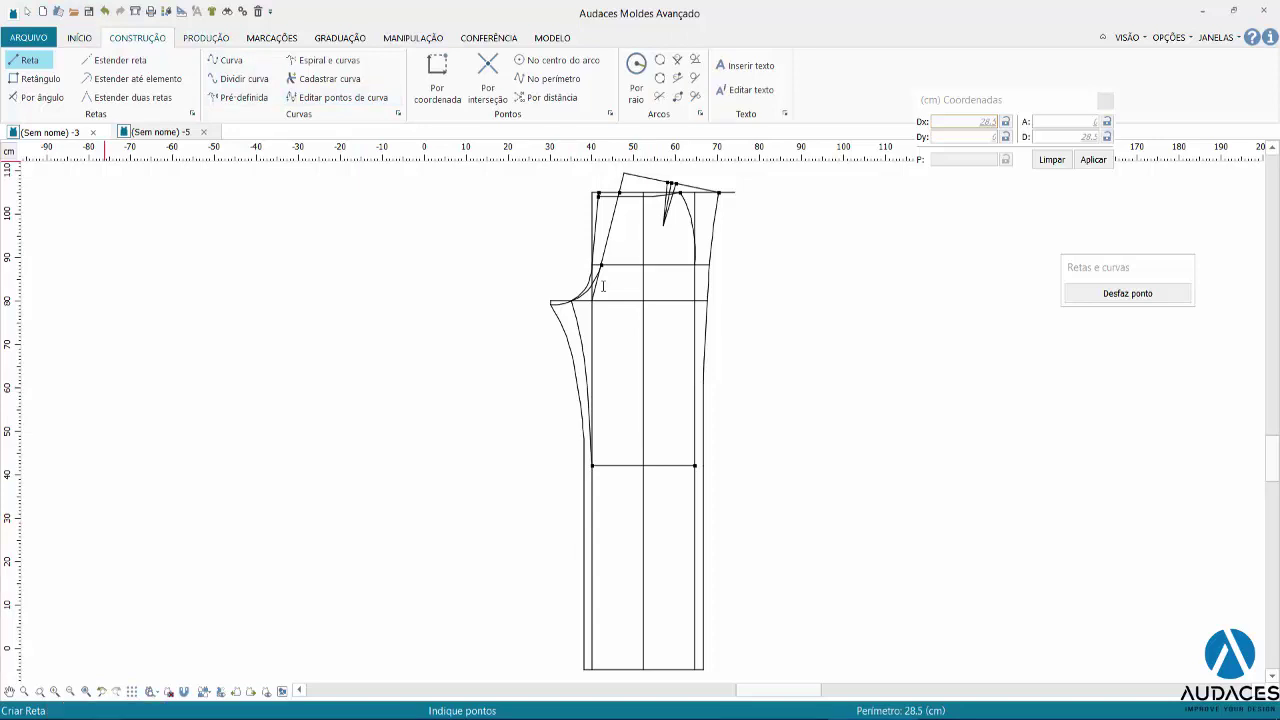
pyautogui.click(205, 37)
pyautogui.click(20, 80)
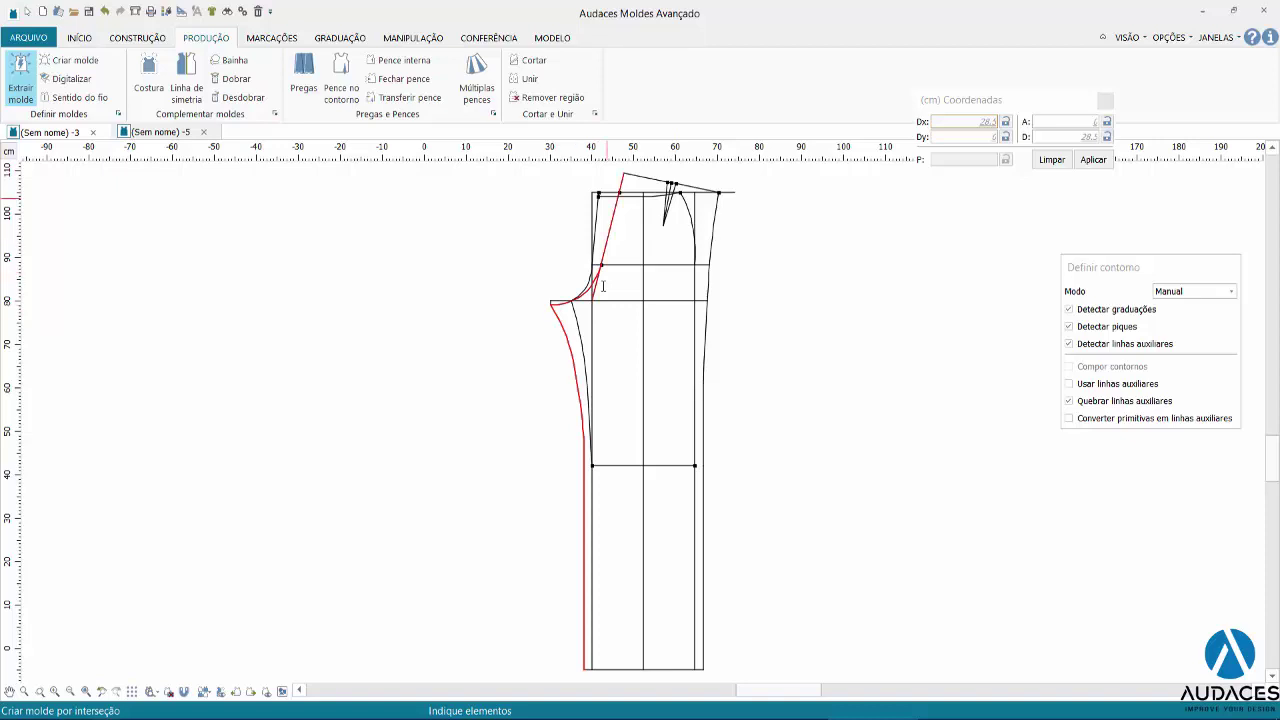
# Confirm the back outline and place the extracted piece N46 beside the draft.
pyautogui.scroll(2, 603, 286)
pyautogui.scroll(1, 603, 286)
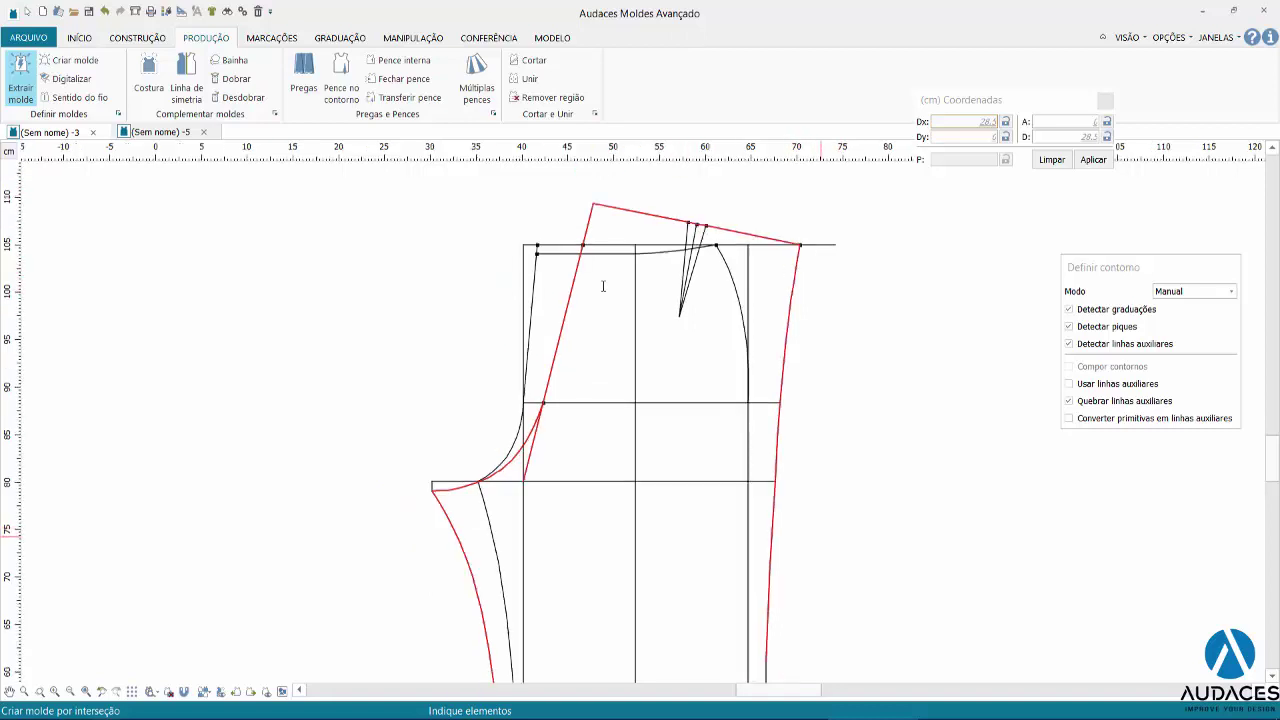
pyautogui.scroll(-5, 603, 286)
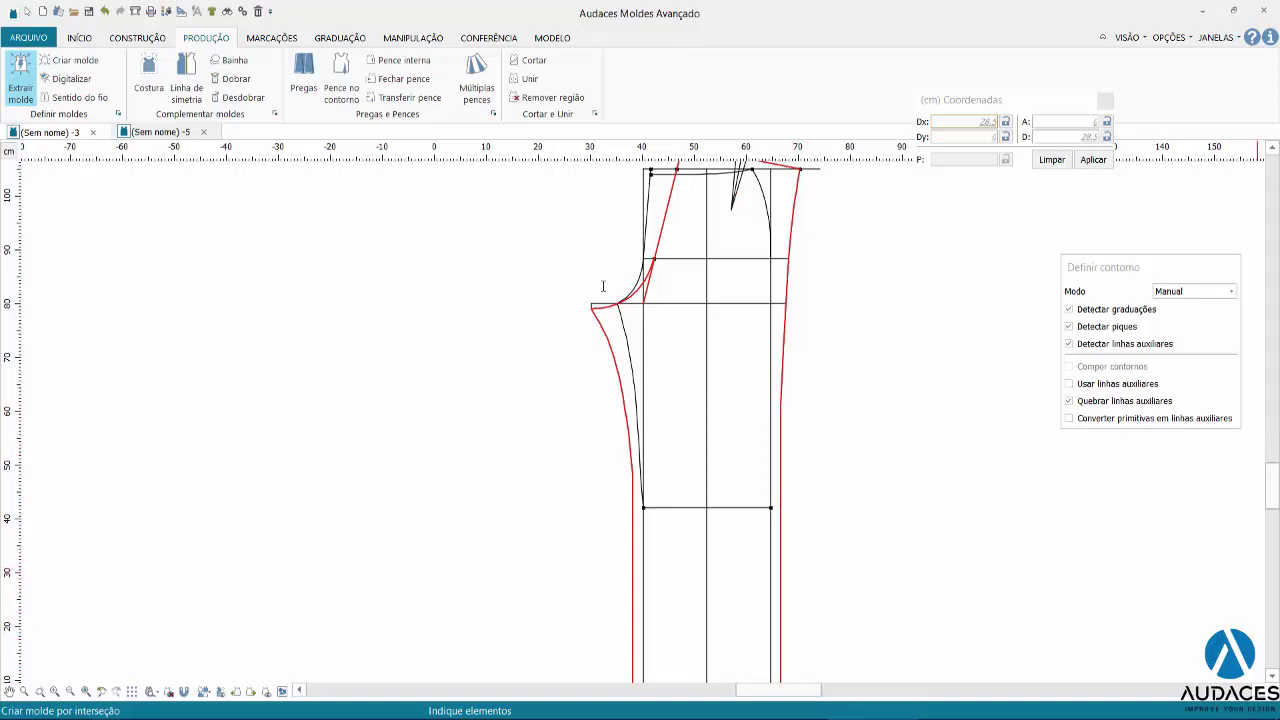
pyautogui.scroll(-3, 603, 287)
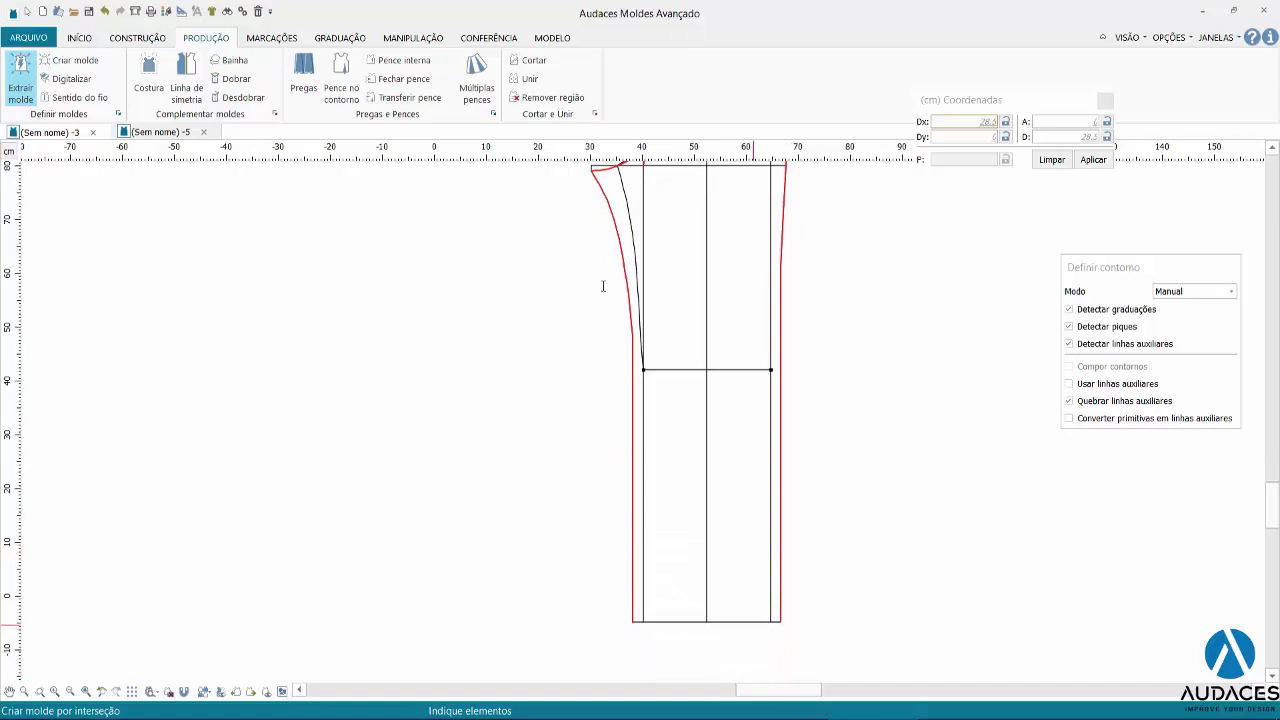
pyautogui.rightClick(603, 287)
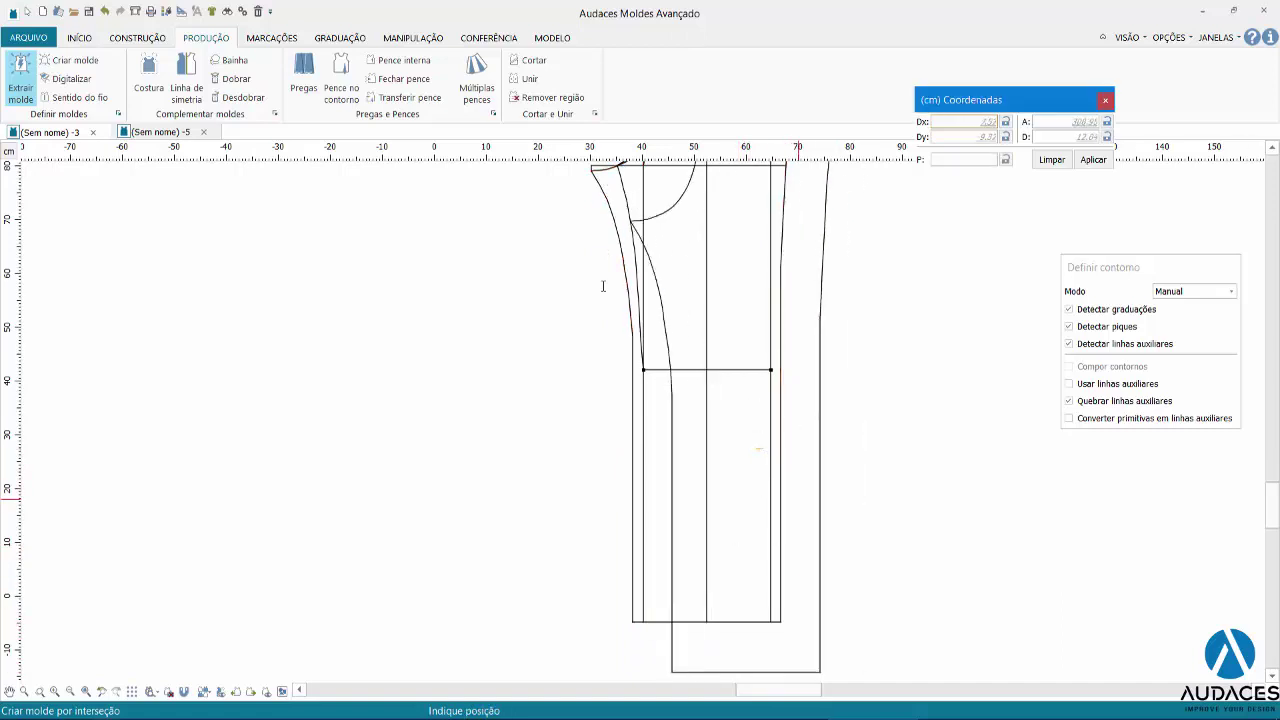
pyautogui.scroll(-1, 603, 287)
pyautogui.scroll(-1, 603, 287)
pyautogui.scroll(-1, 603, 287)
pyautogui.click(603, 287)
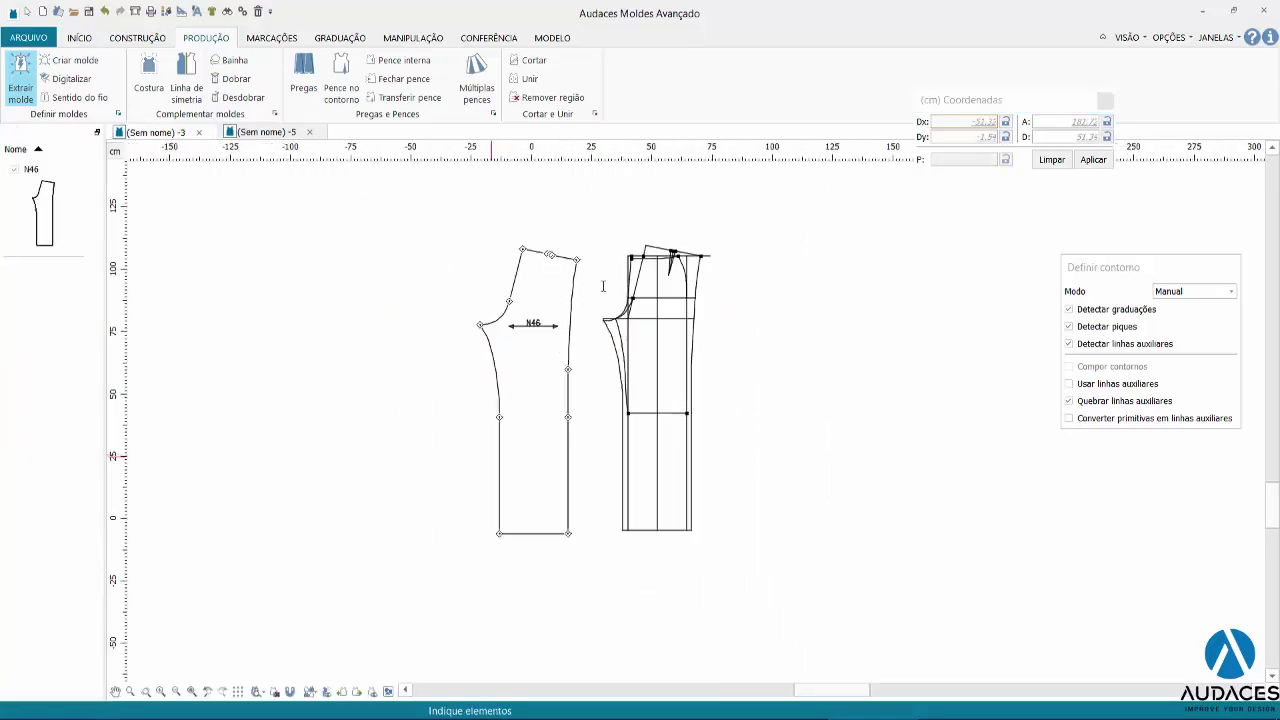
pyautogui.scroll(1, 603, 287)
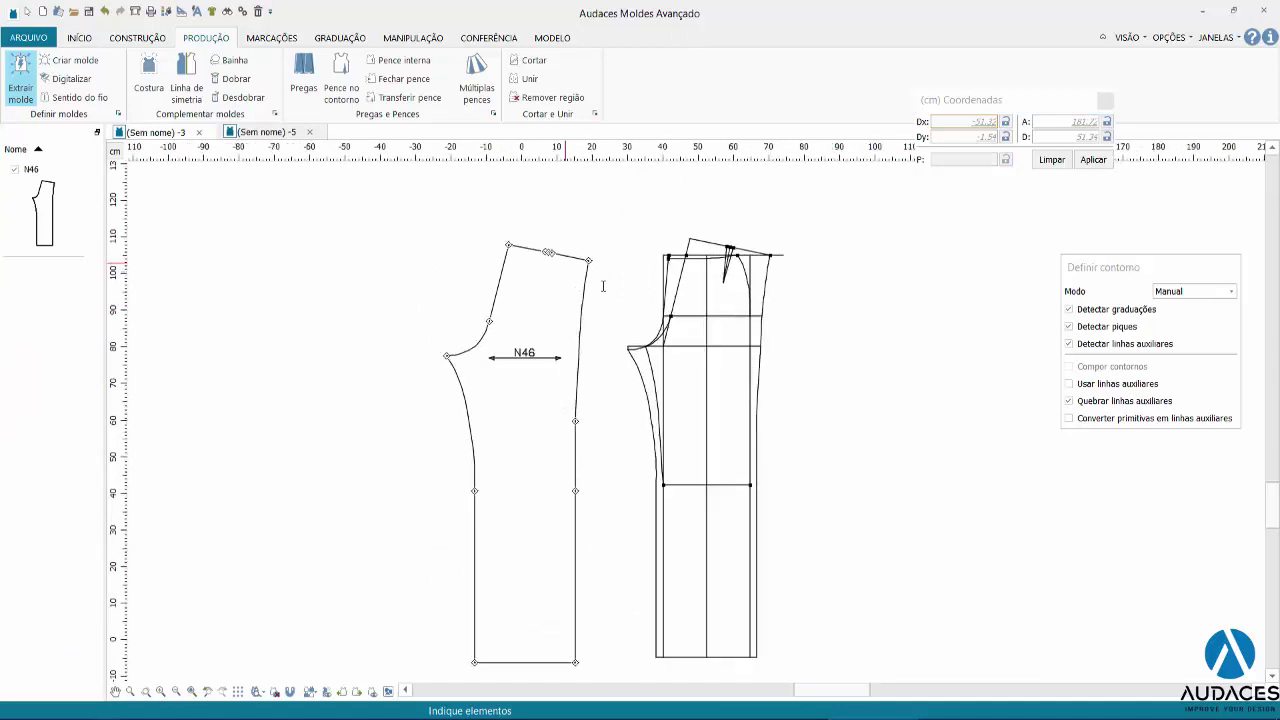
pyautogui.scroll(1, 603, 287)
pyautogui.scroll(3, 603, 287)
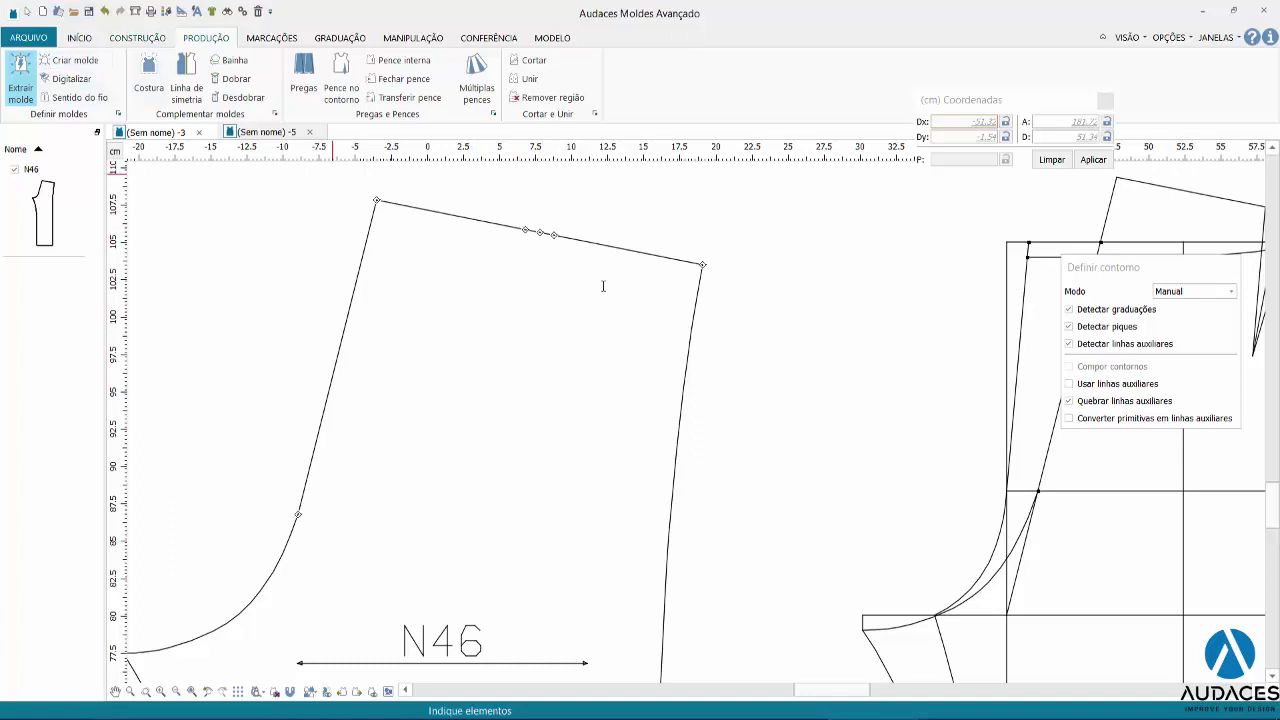
pyautogui.click(137, 38)
pyautogui.click(40, 97)
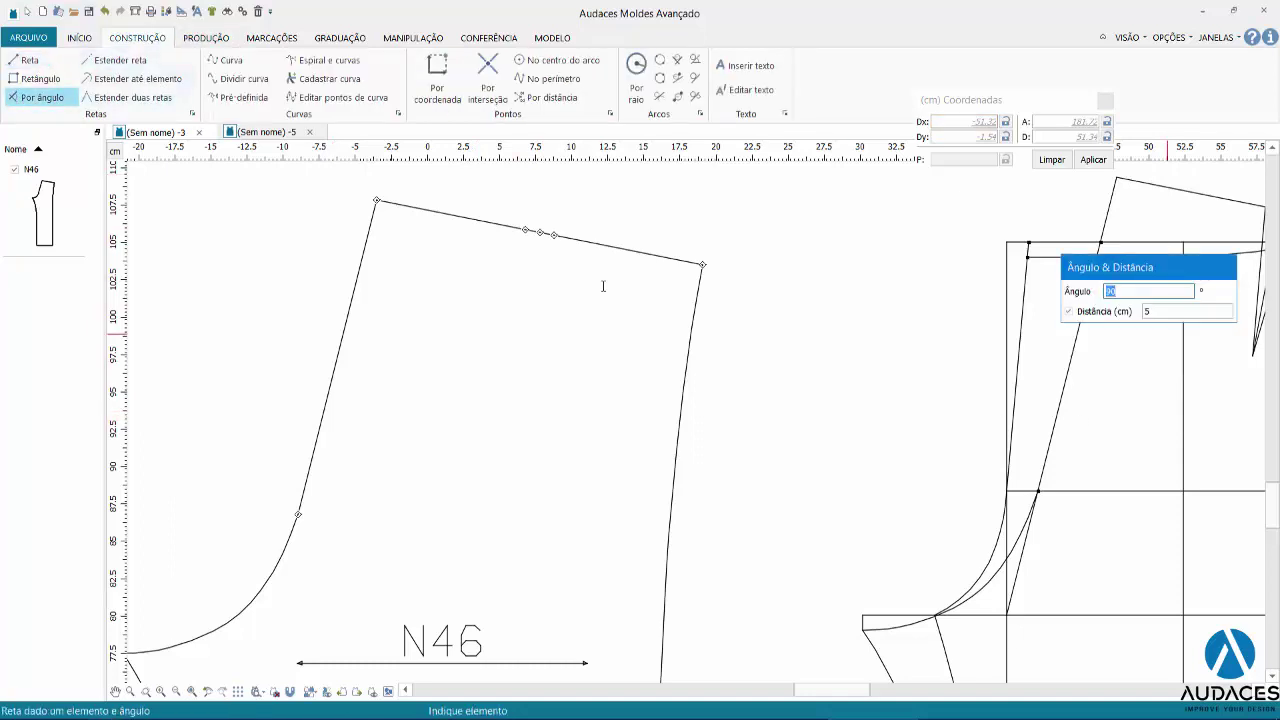
# Draw the dart centre line at 90° down from N46's waist dart point.
pyautogui.click(1148, 311)
pyautogui.write('5')
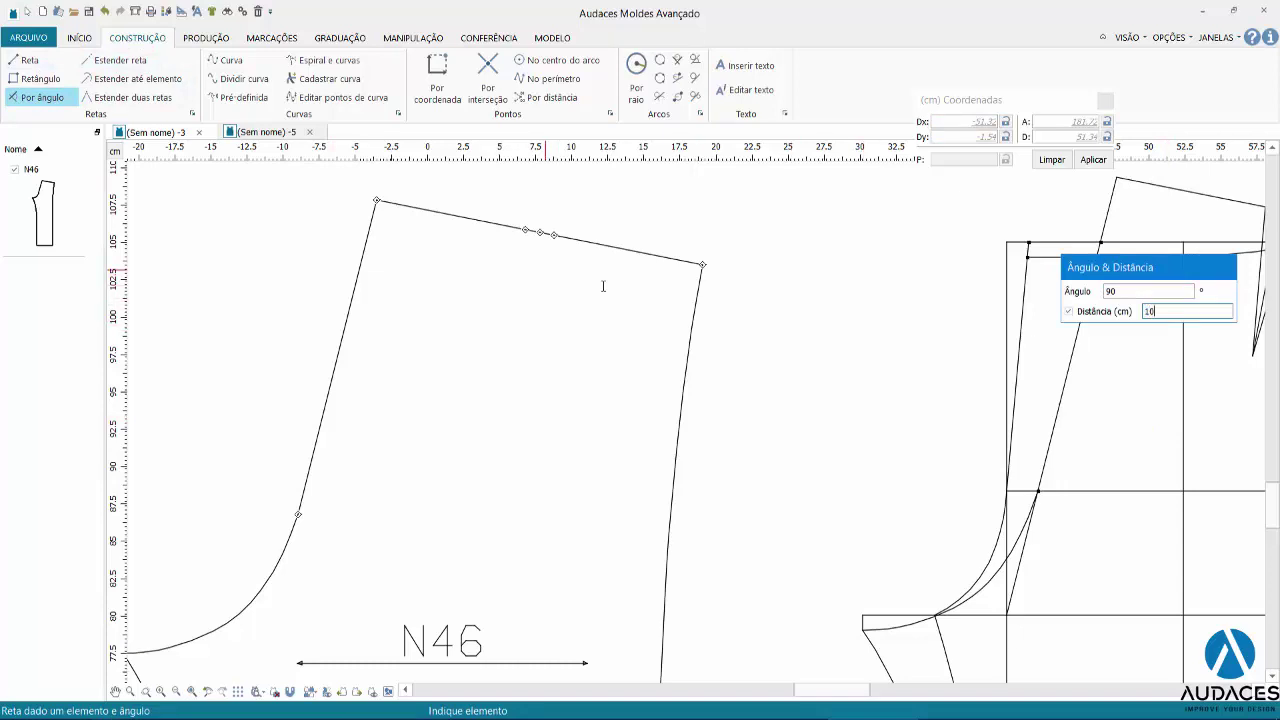
pyautogui.click(540, 233)
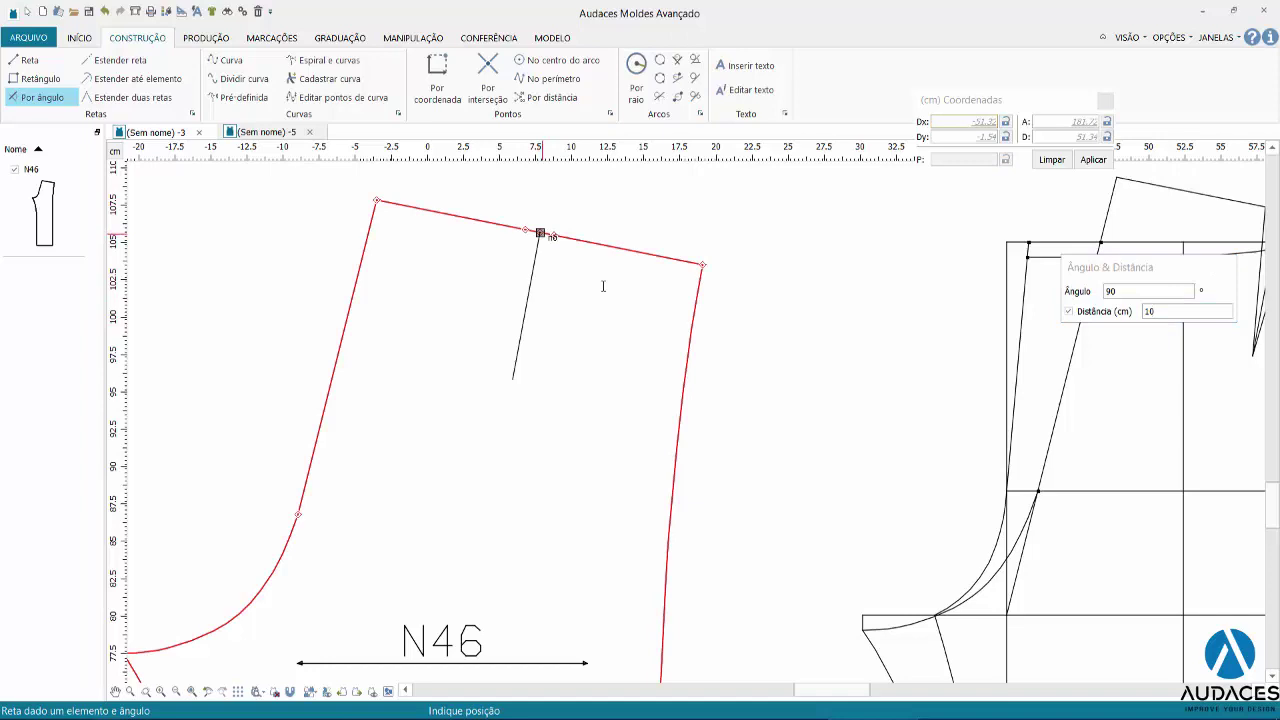
pyautogui.press('Escape')
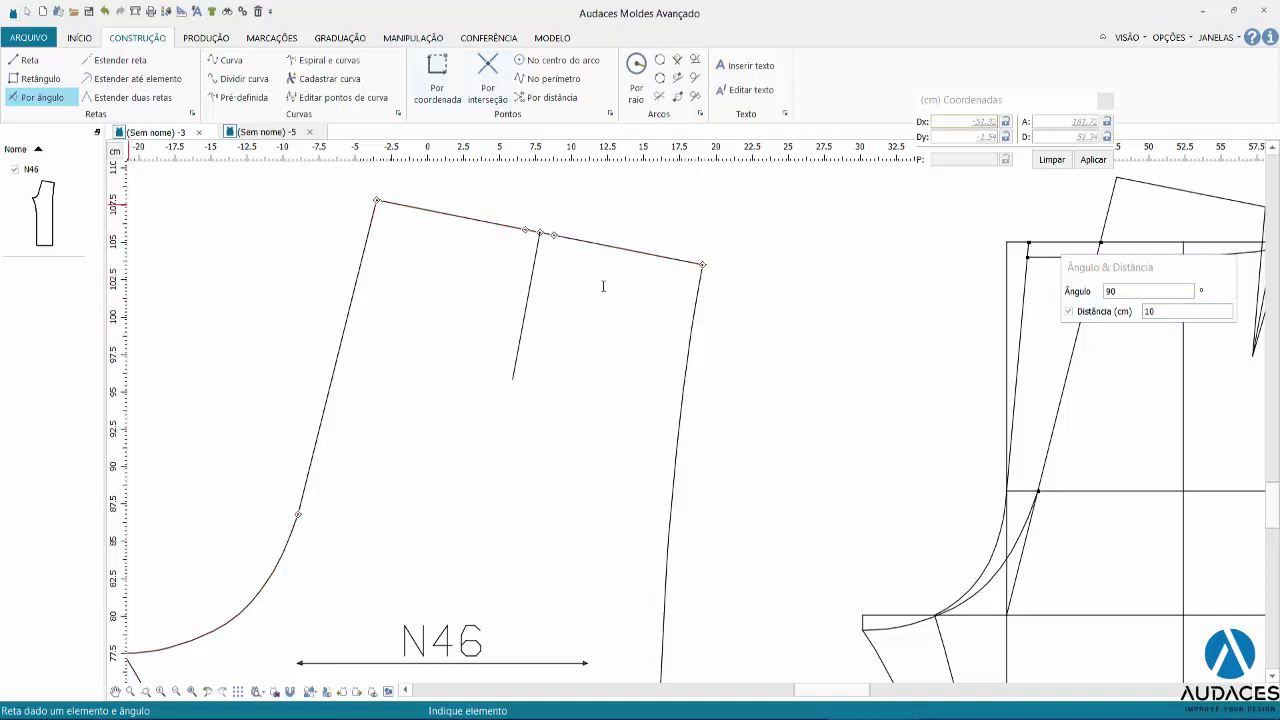
pyautogui.press('Escape')
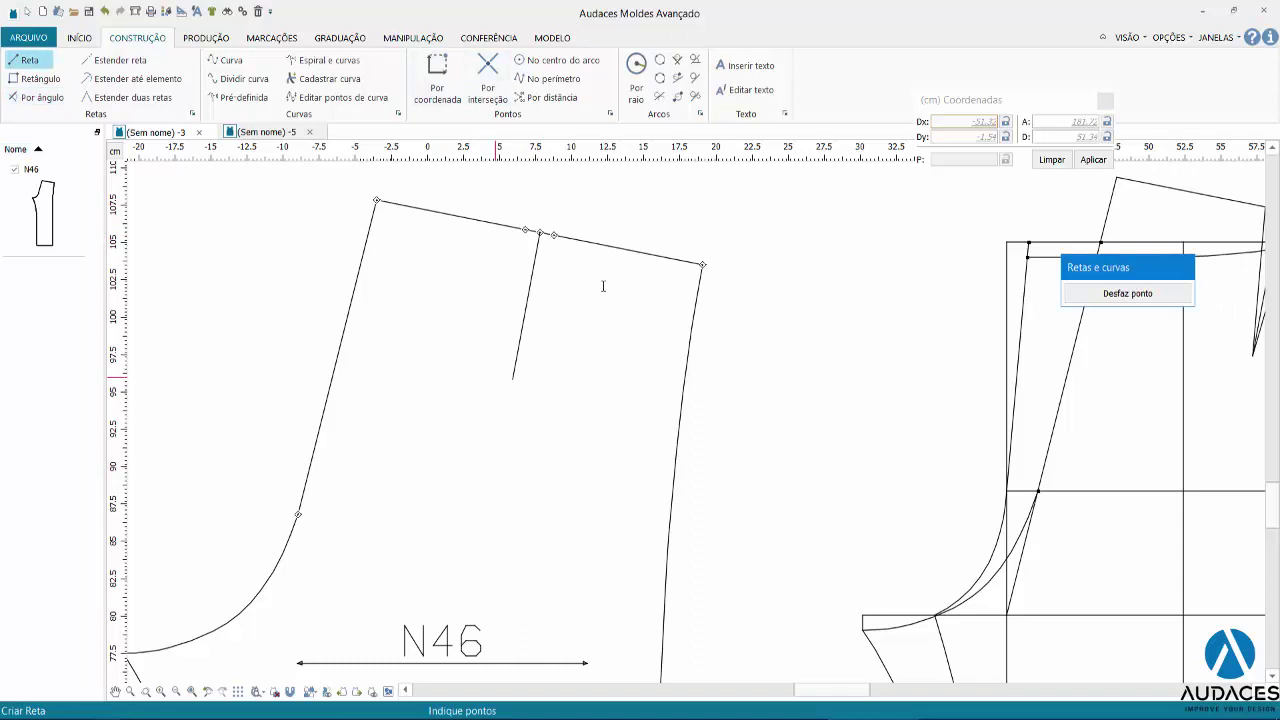
# Draw both dart legs from the dart tip up to the waistline marks.
pyautogui.click(513, 378)
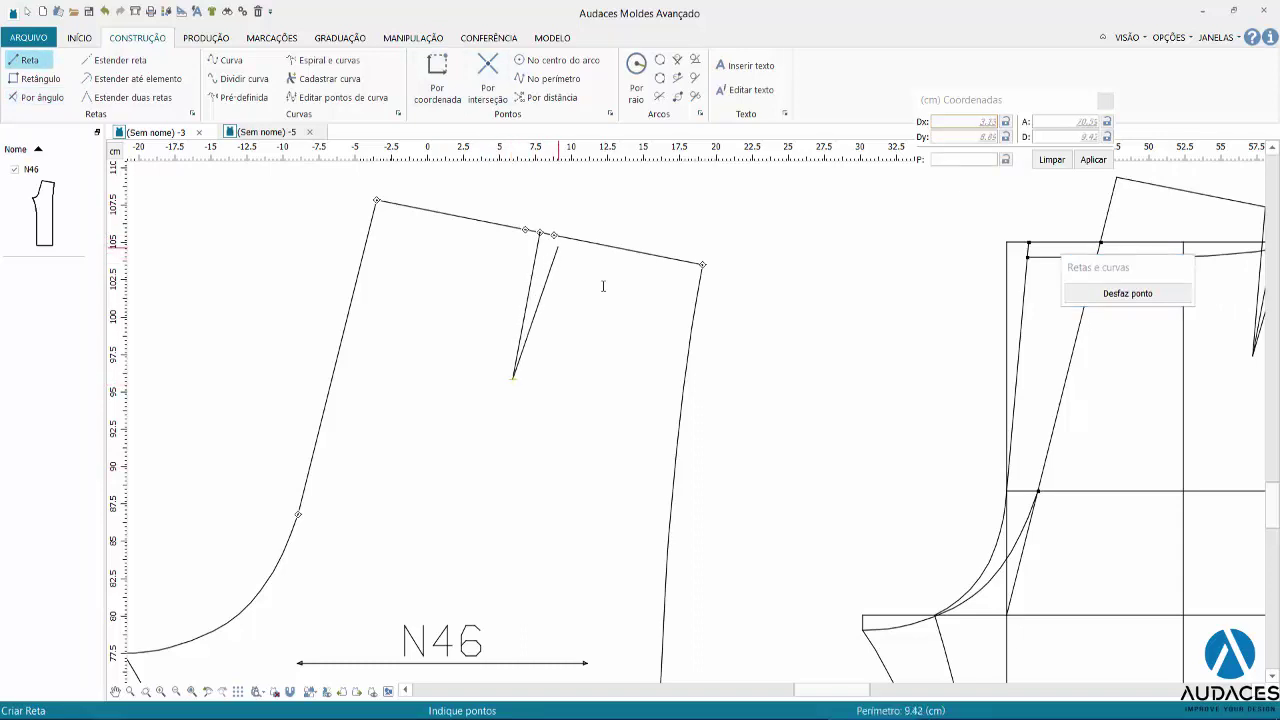
pyautogui.click(555, 235)
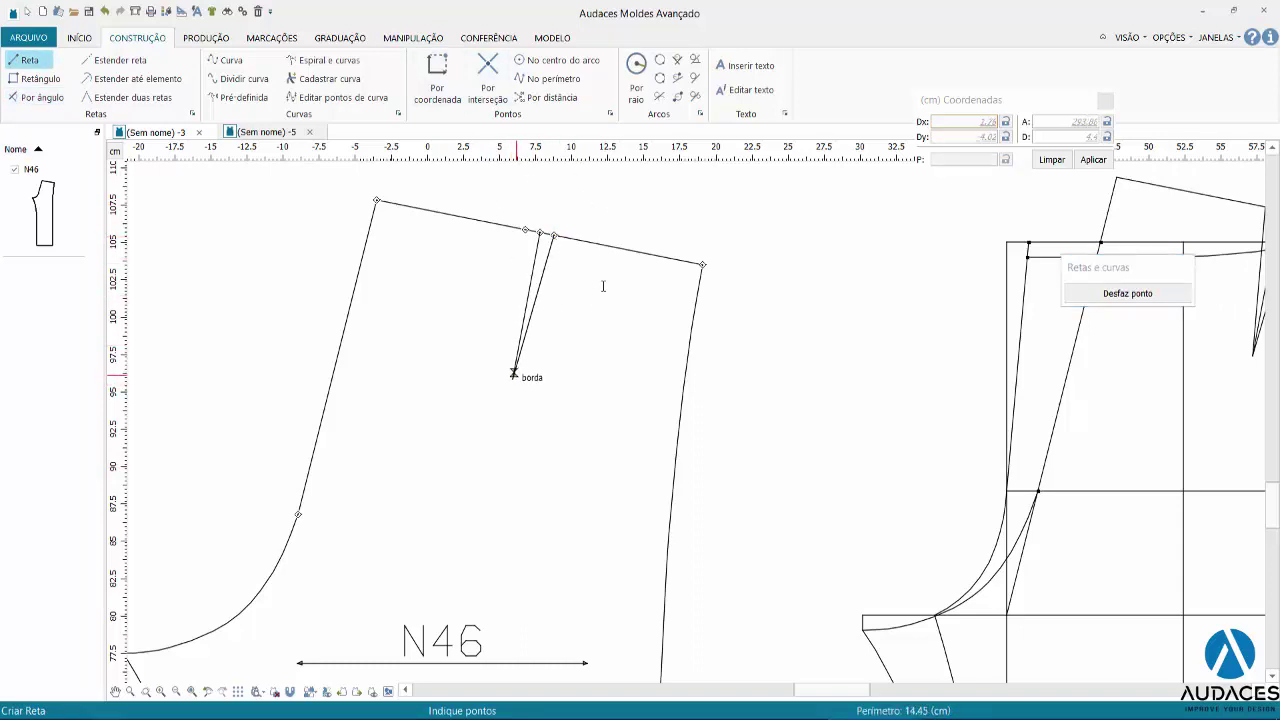
pyautogui.click(513, 378)
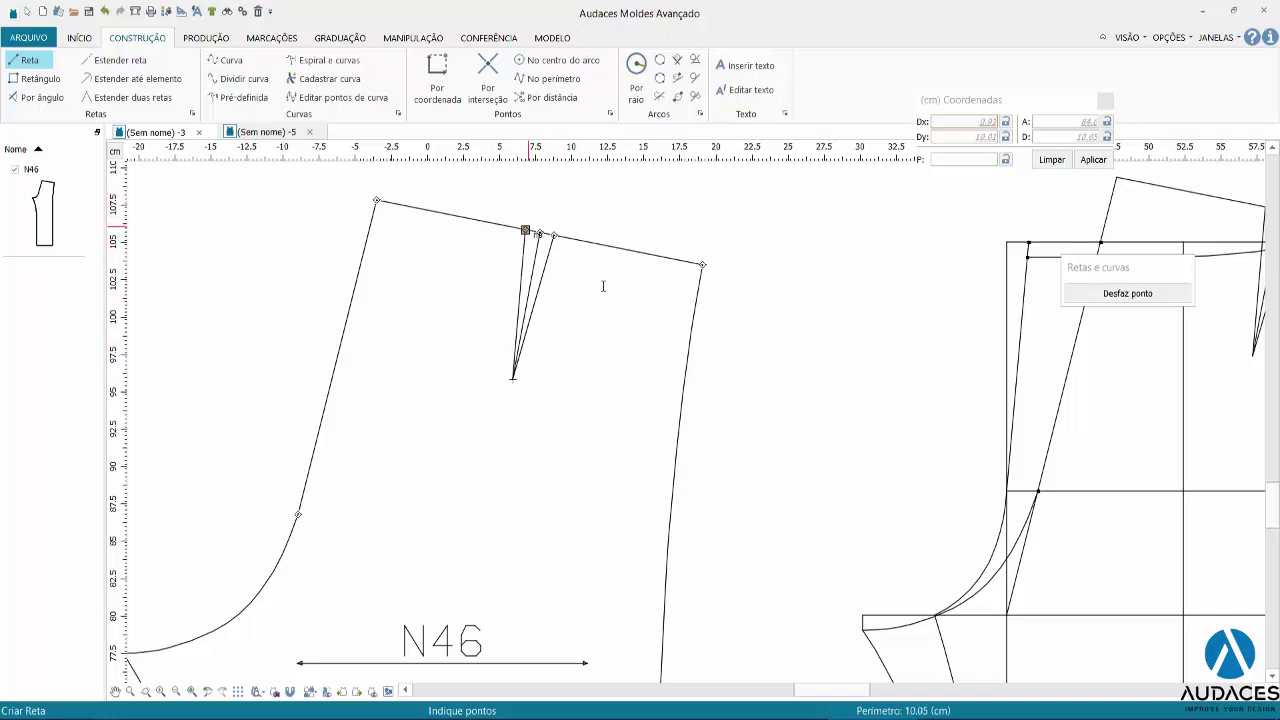
pyautogui.click(525, 230)
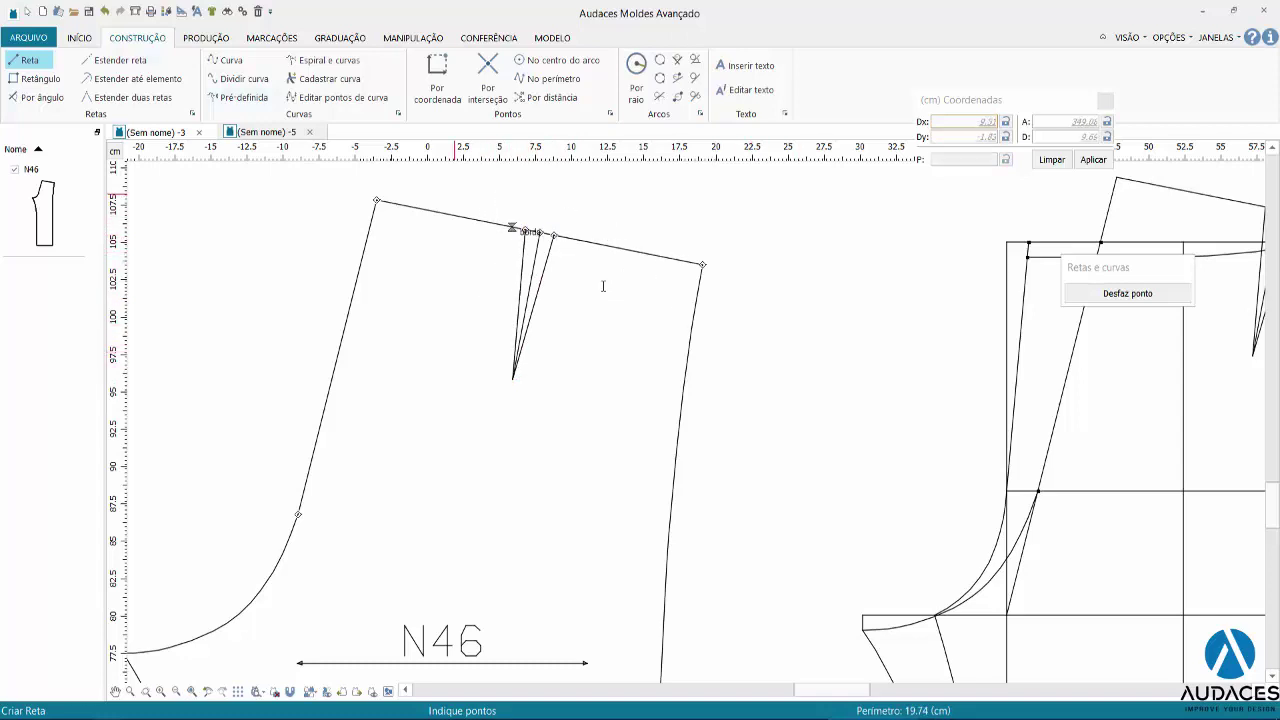
pyautogui.press('Escape')
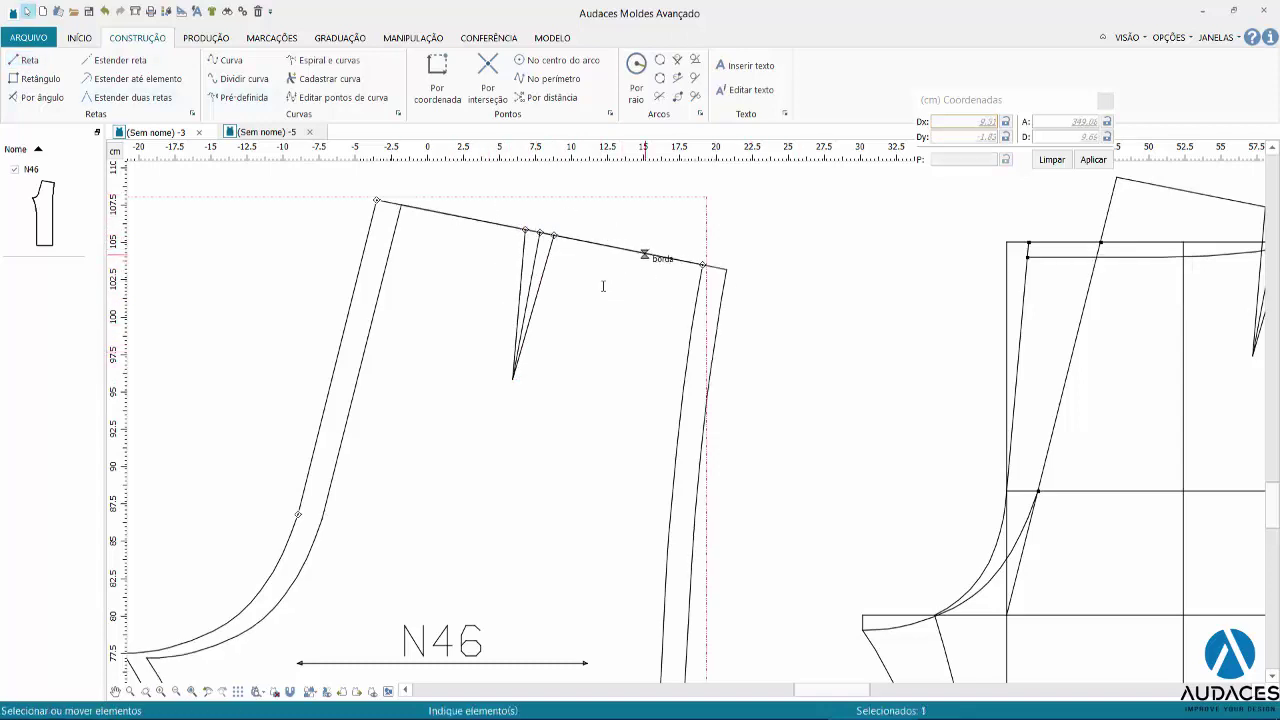
pyautogui.moveTo(703, 265); pyautogui.dragTo(851, 320)
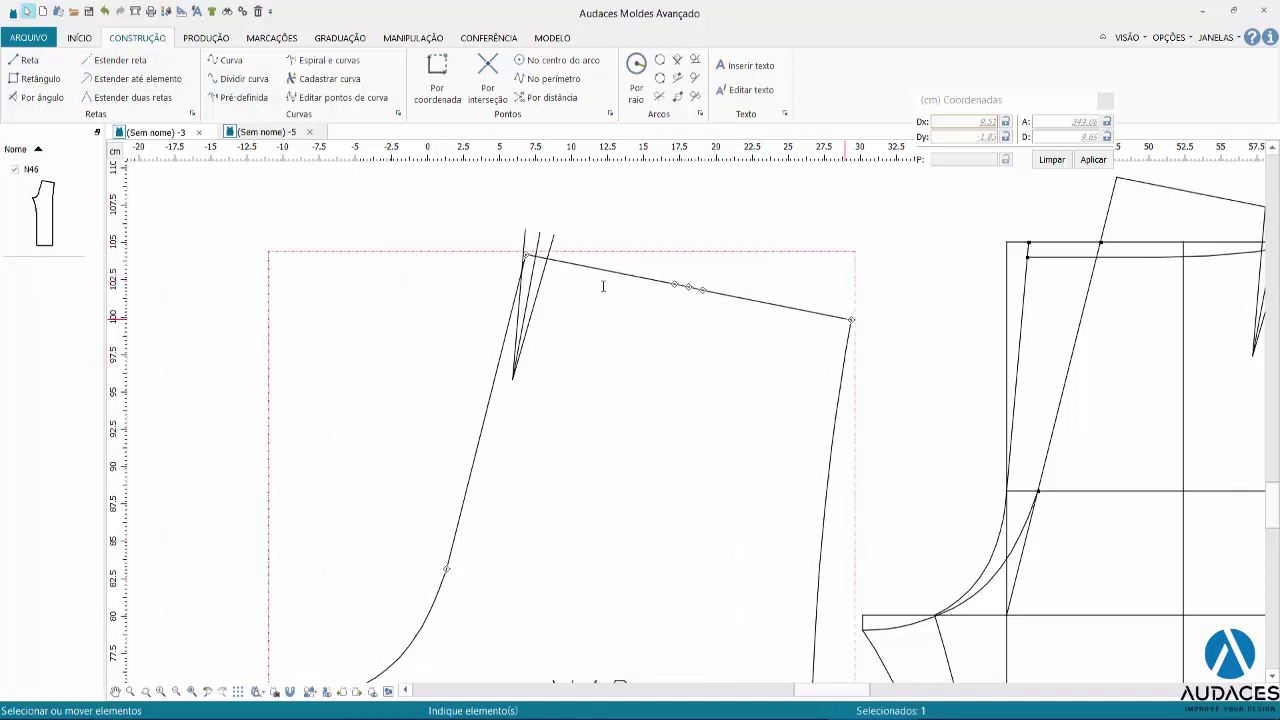
pyautogui.hotkey('ctrl', 'z')
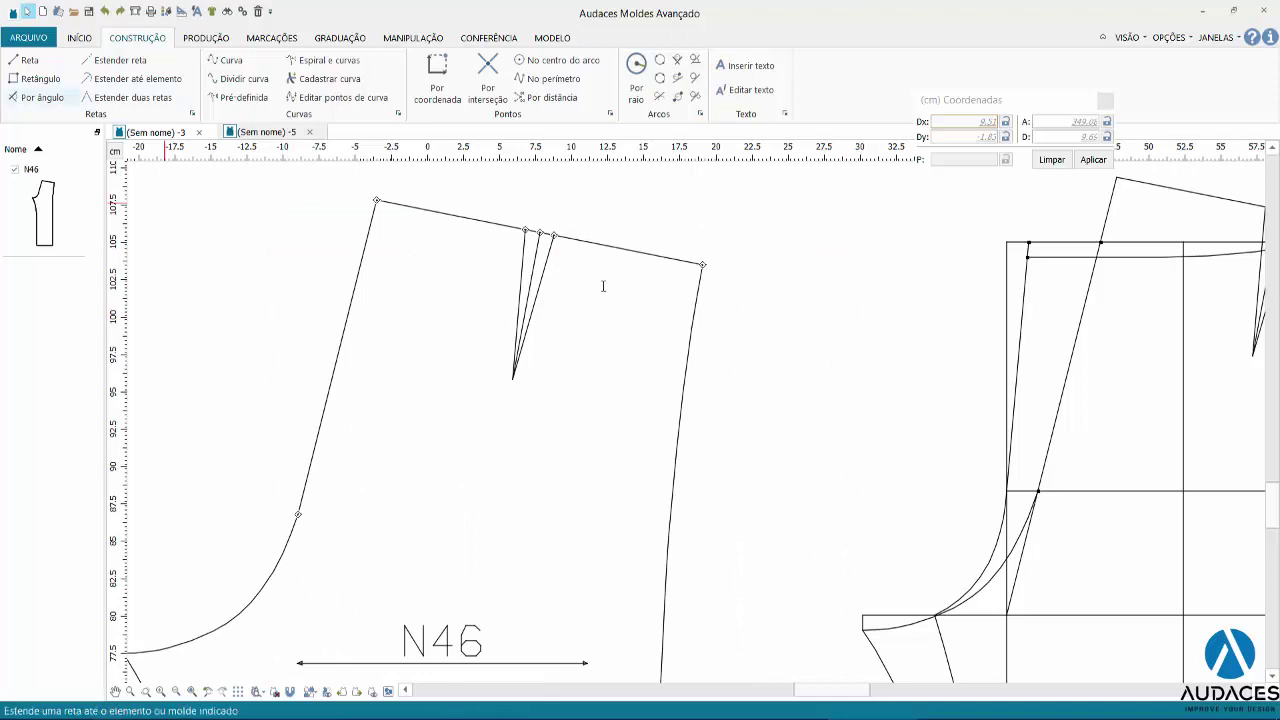
pyautogui.click(206, 37)
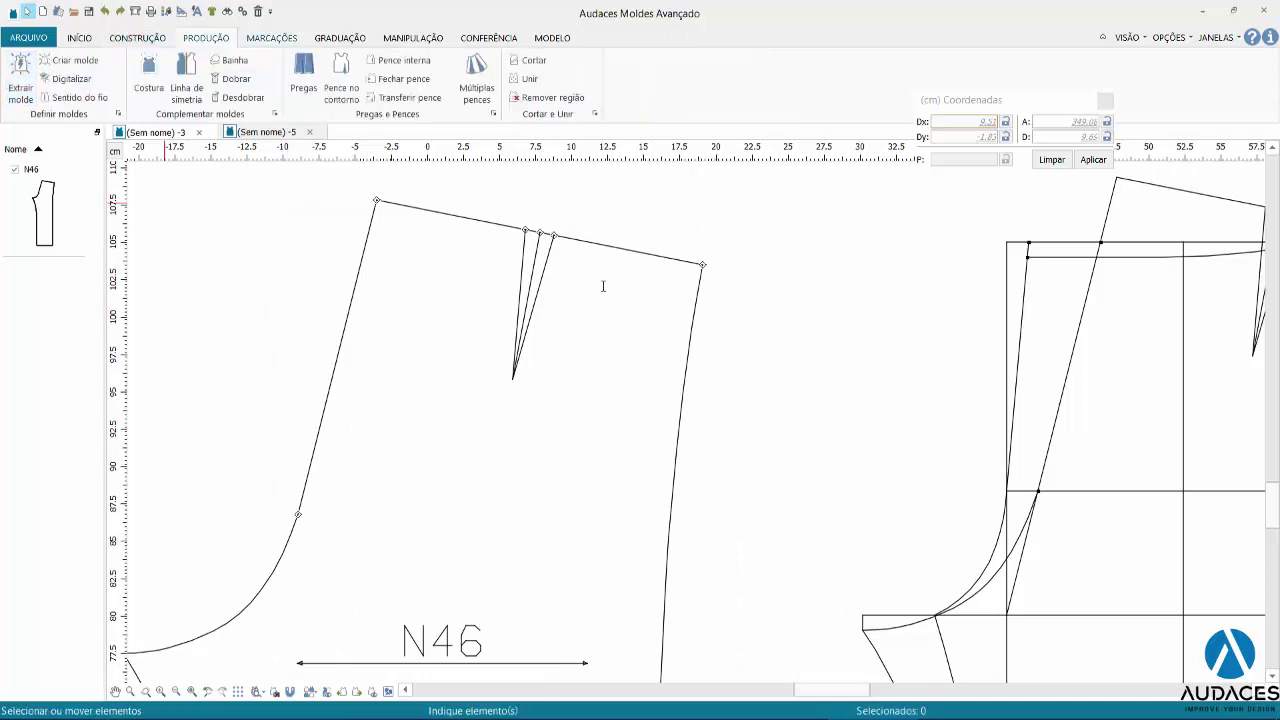
# Try adding a dart leg to N46 as an auxiliary line, then undo the accidental piece shift.
pyautogui.click(272, 37)
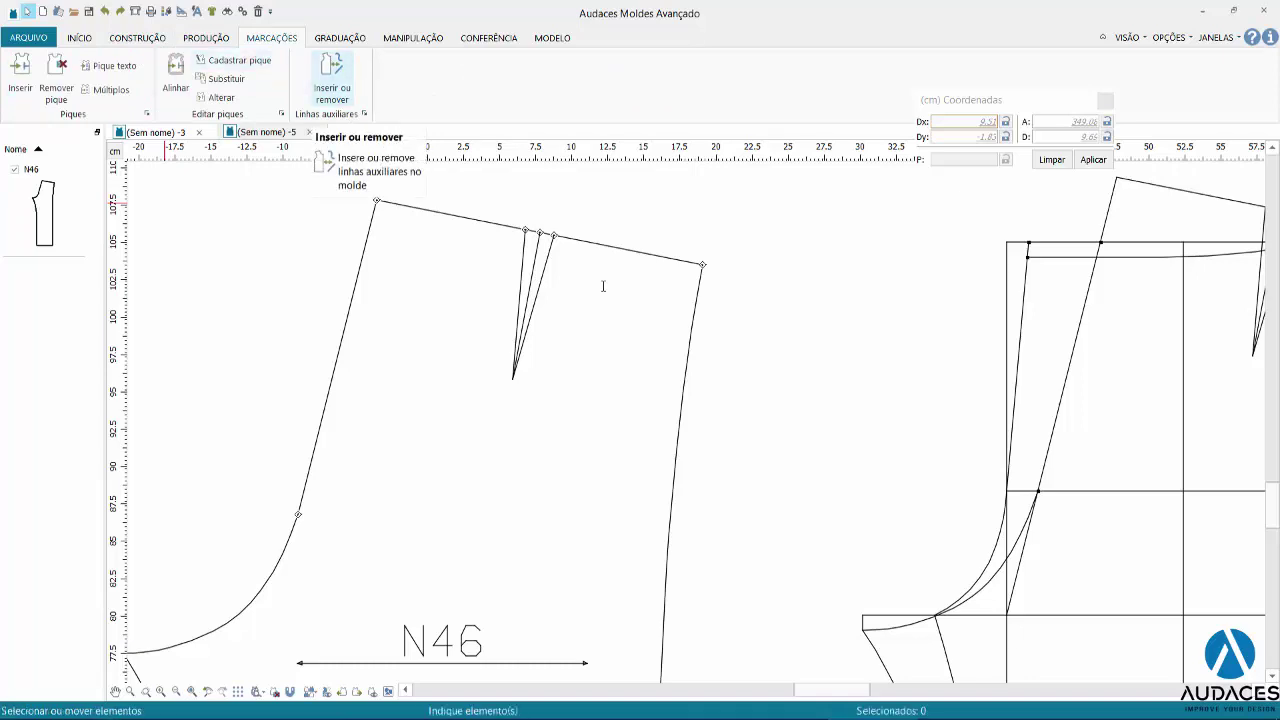
pyautogui.click(332, 72)
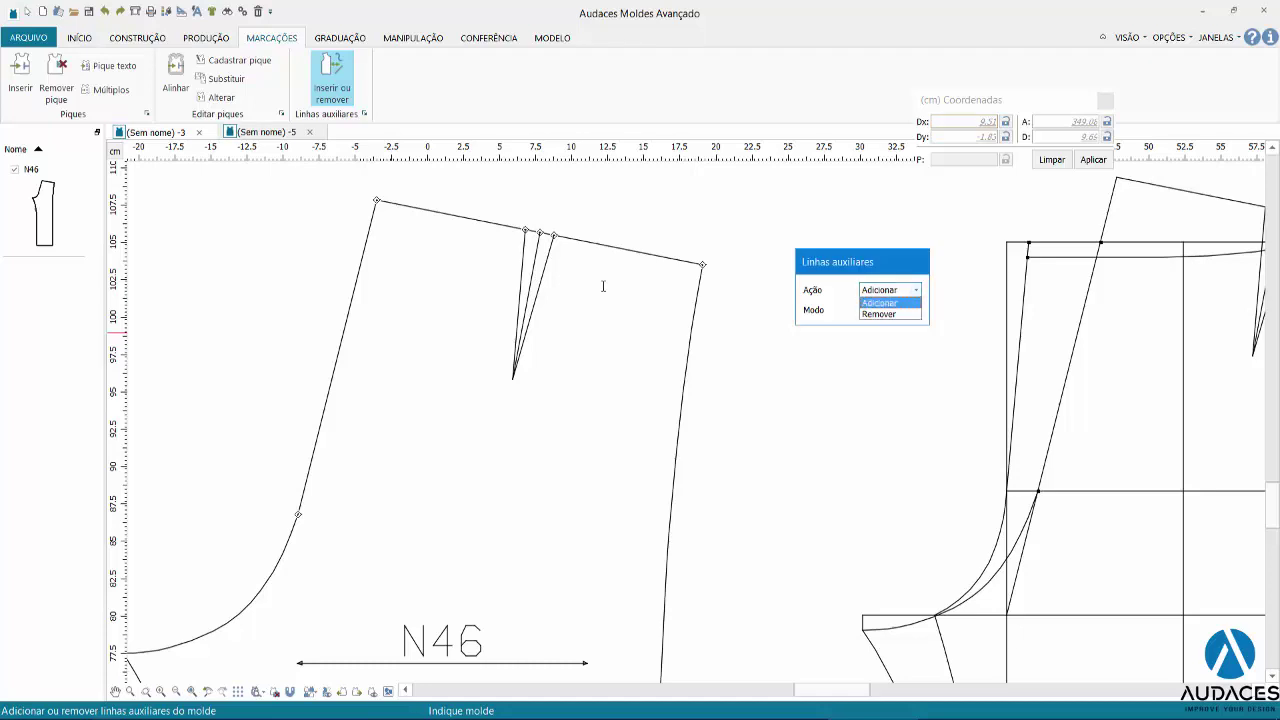
pyautogui.click(603, 286)
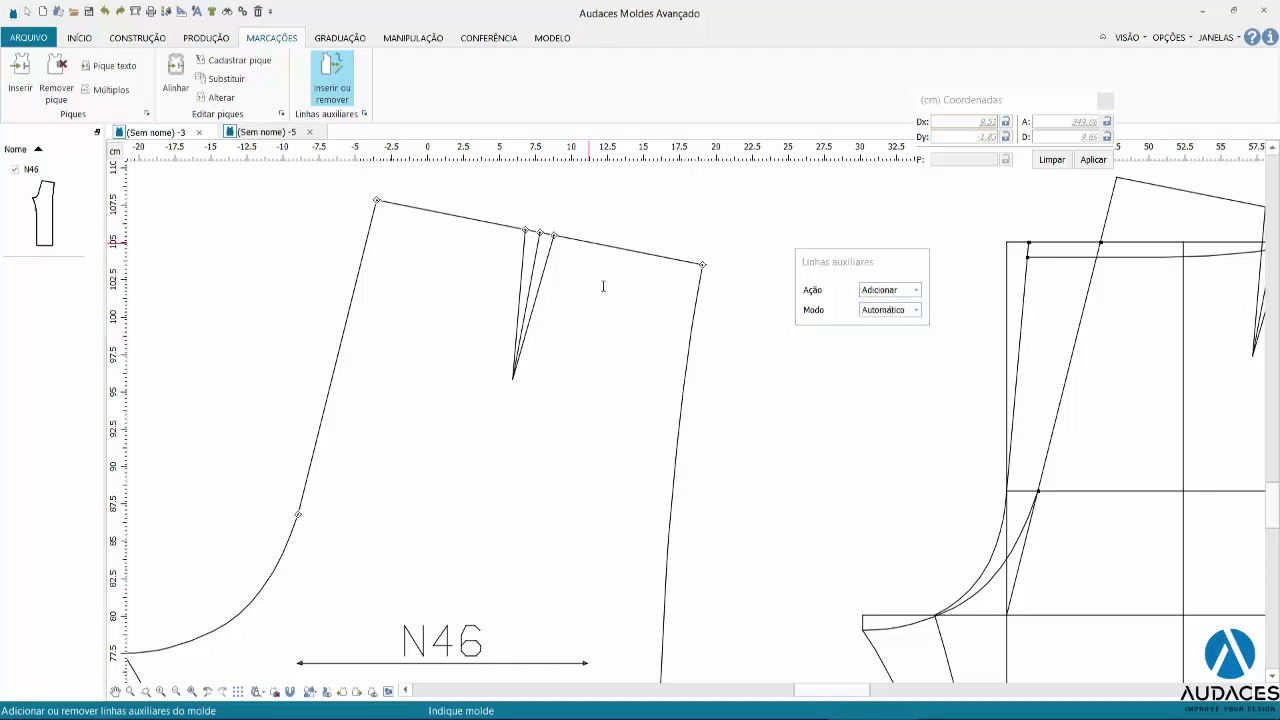
pyautogui.click(603, 286)
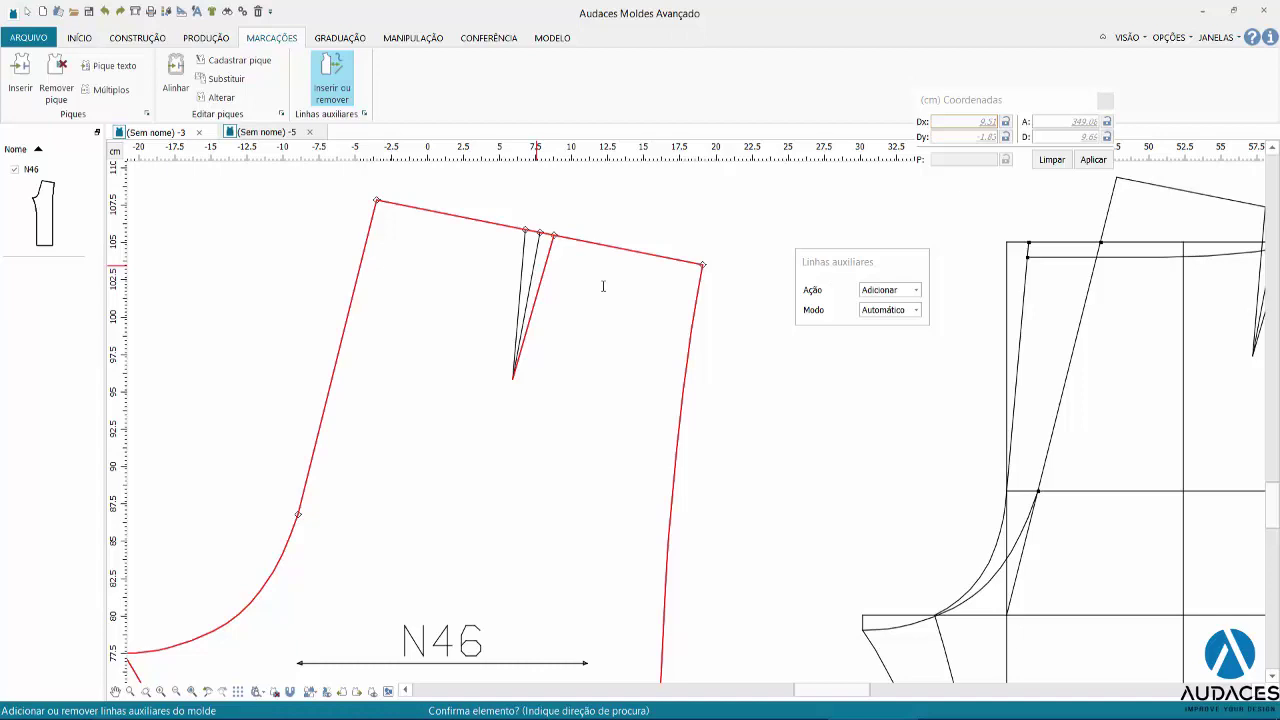
pyautogui.click(603, 286)
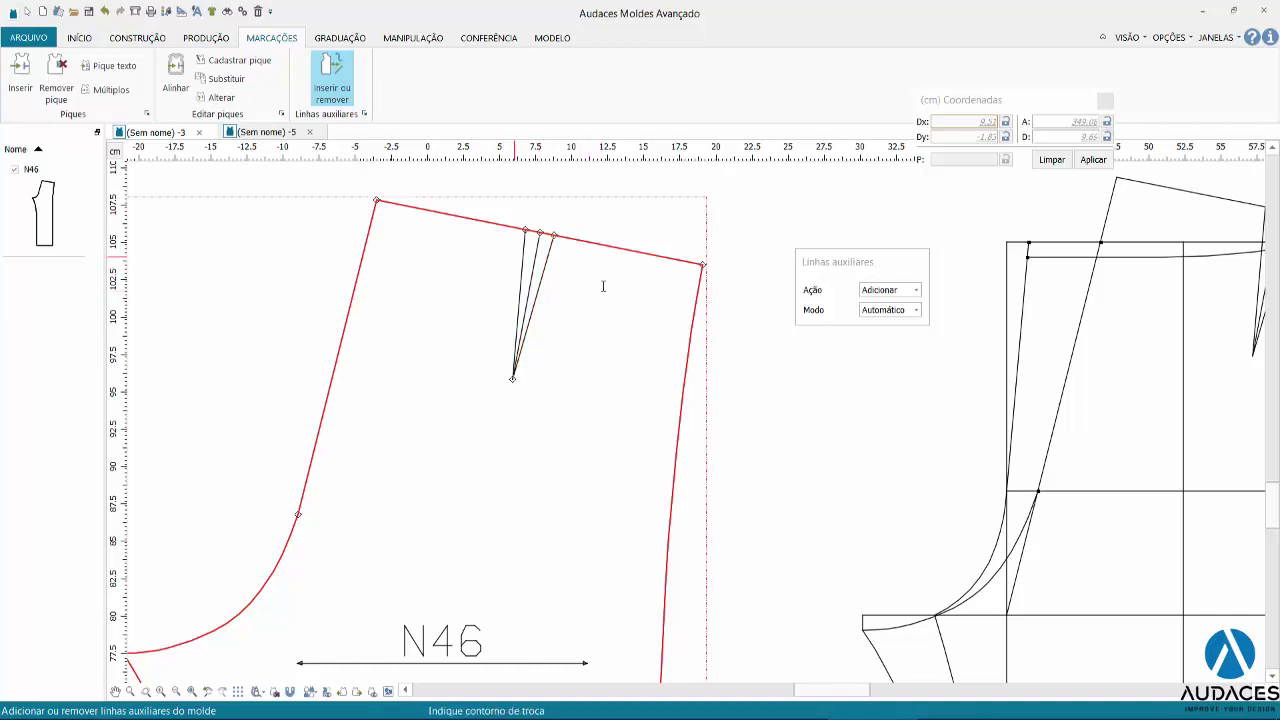
pyautogui.rightClick(603, 286)
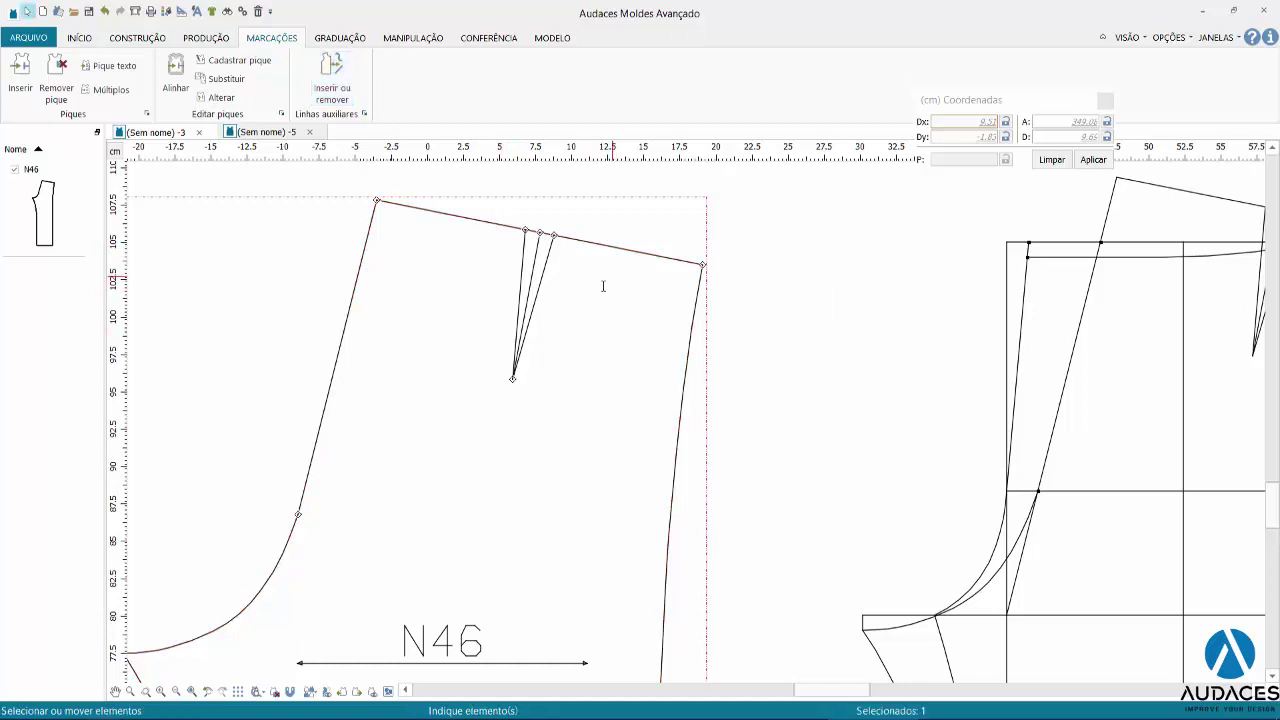
pyautogui.rightClick(603, 286)
pyautogui.press('Escape')
pyautogui.hotkey('ctrl', 'z')
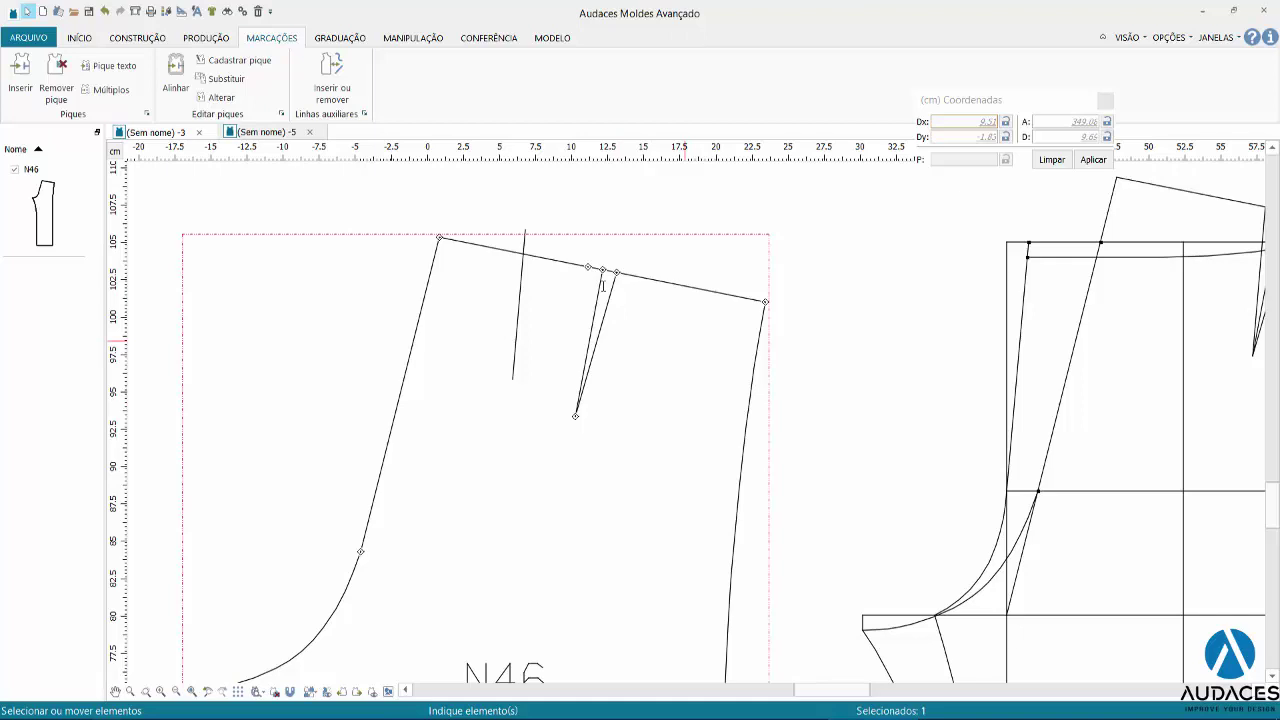
pyautogui.hotkey('ctrl', 'z')
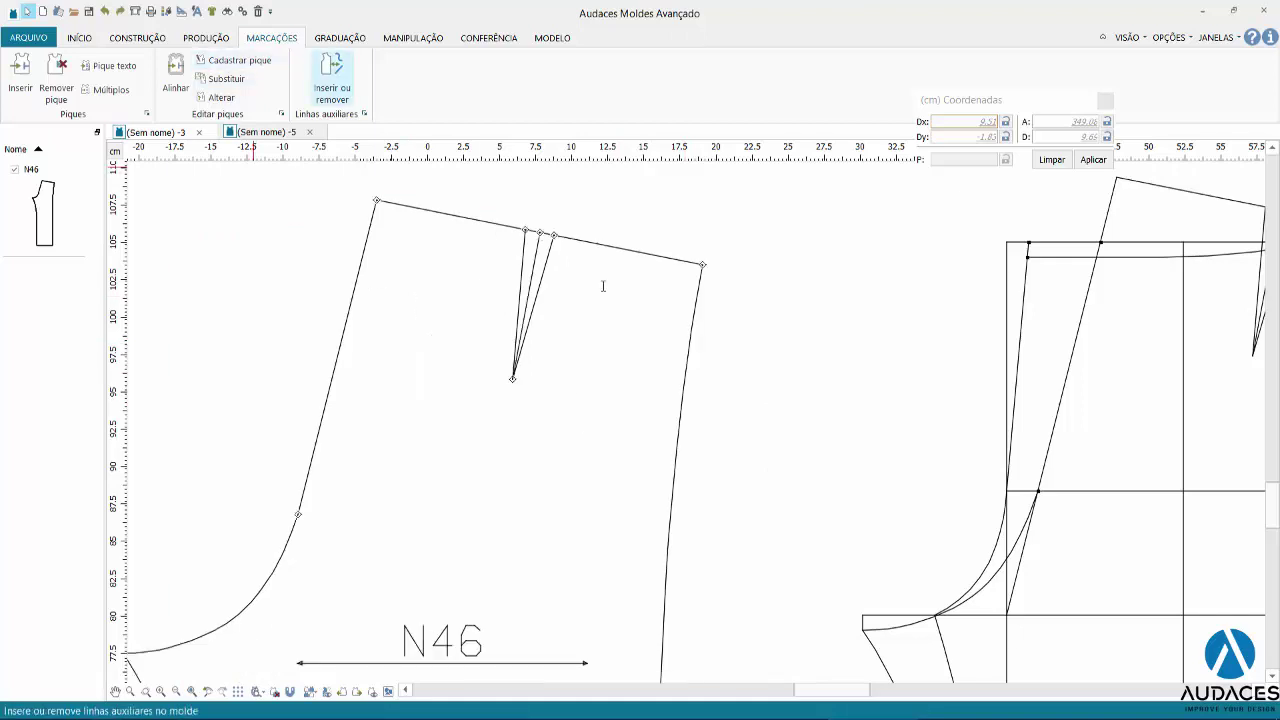
# Add N46's waist dart line as an auxiliary line and zoom to show the whole piece.
pyautogui.click(332, 78)
pyautogui.click(603, 287)
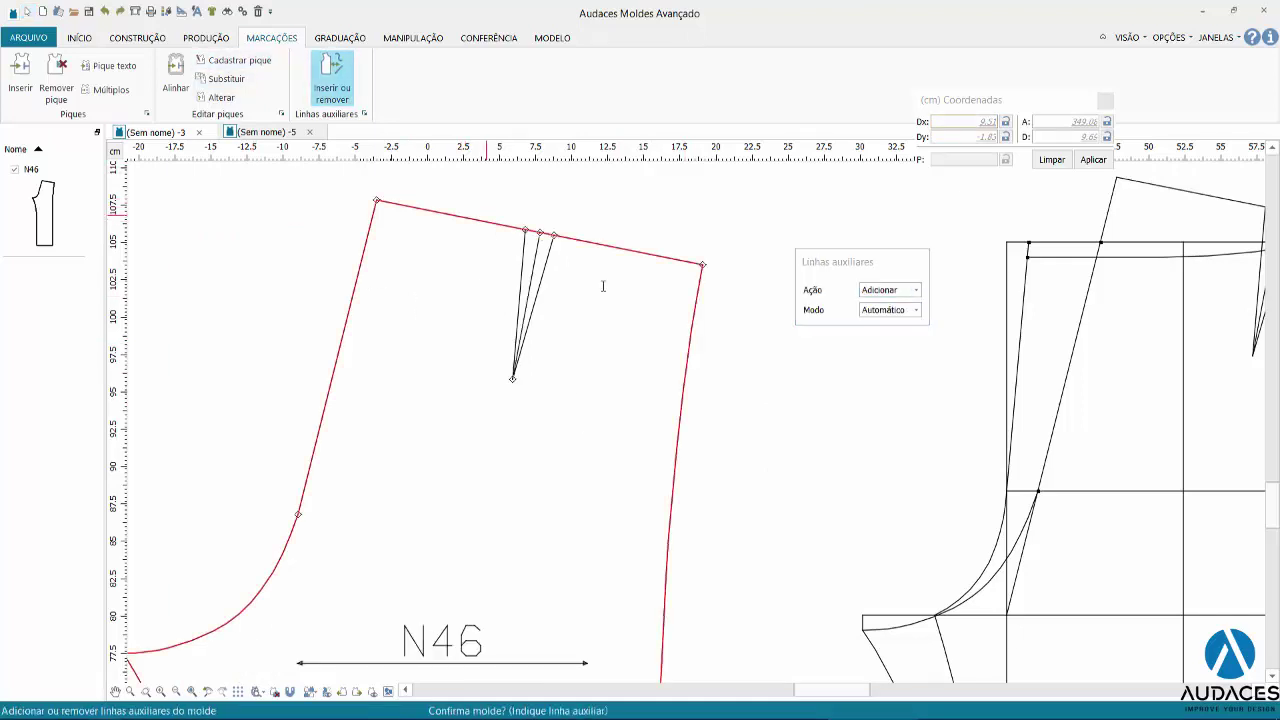
pyautogui.rightClick(603, 287)
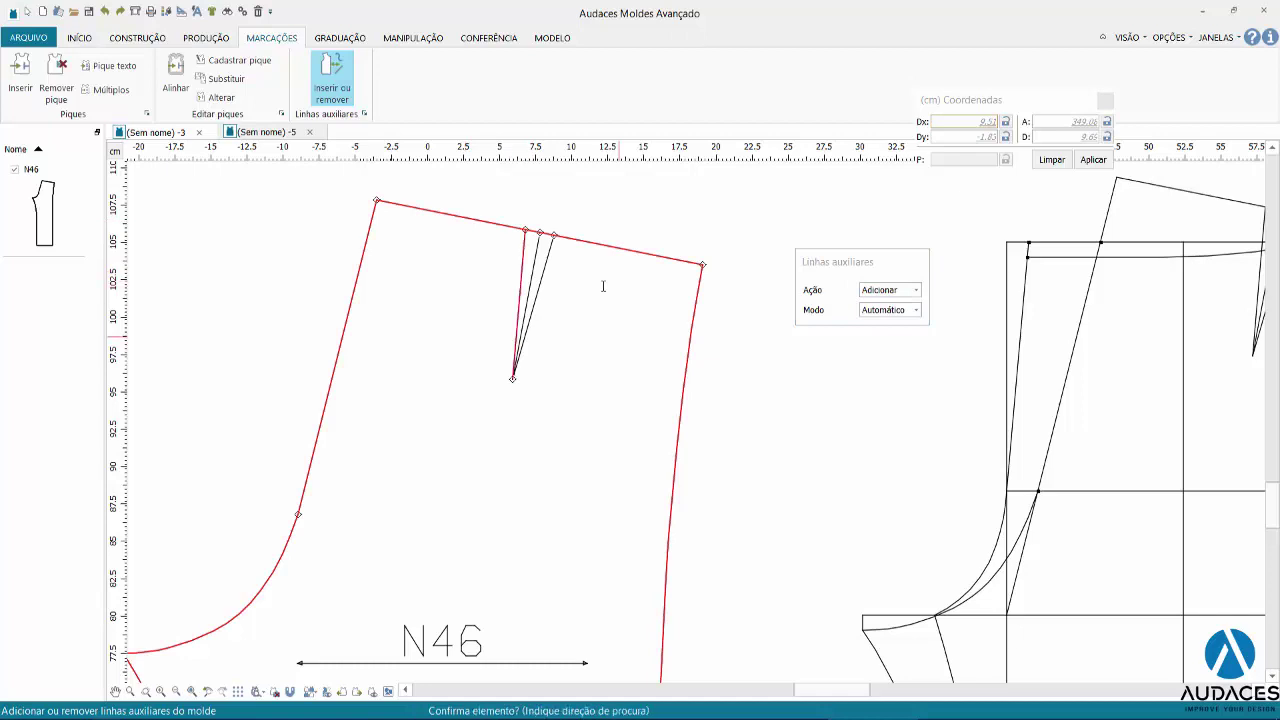
pyautogui.click(603, 287)
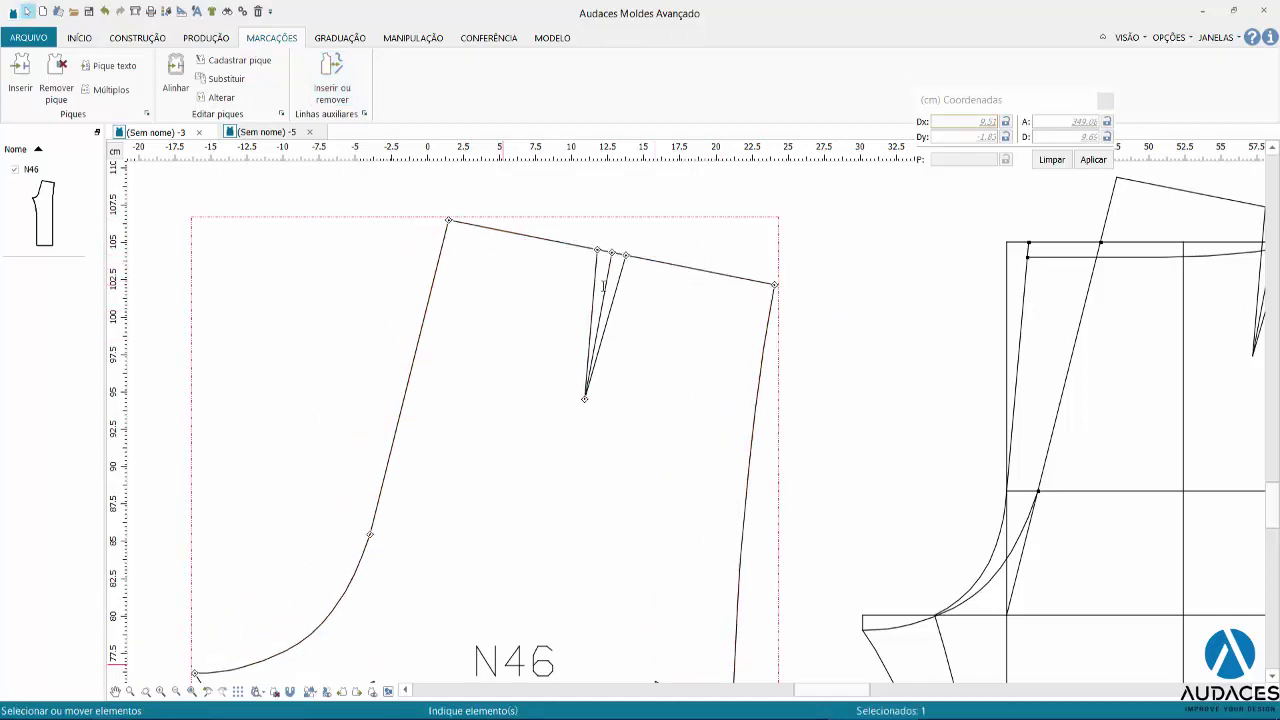
pyautogui.press('F4')
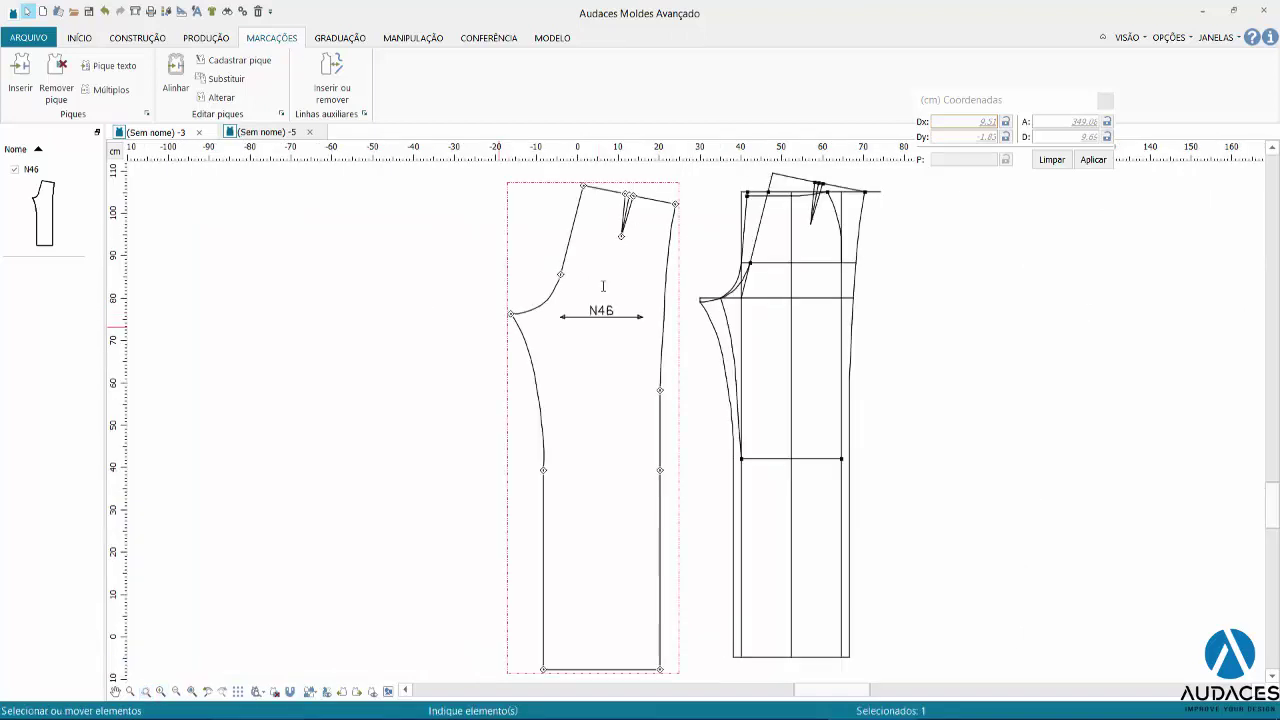
# Paste N46 into the N39 document, delete N38, and shift both pieces left together.
pyautogui.hotkey('ctrl', 'Tab')
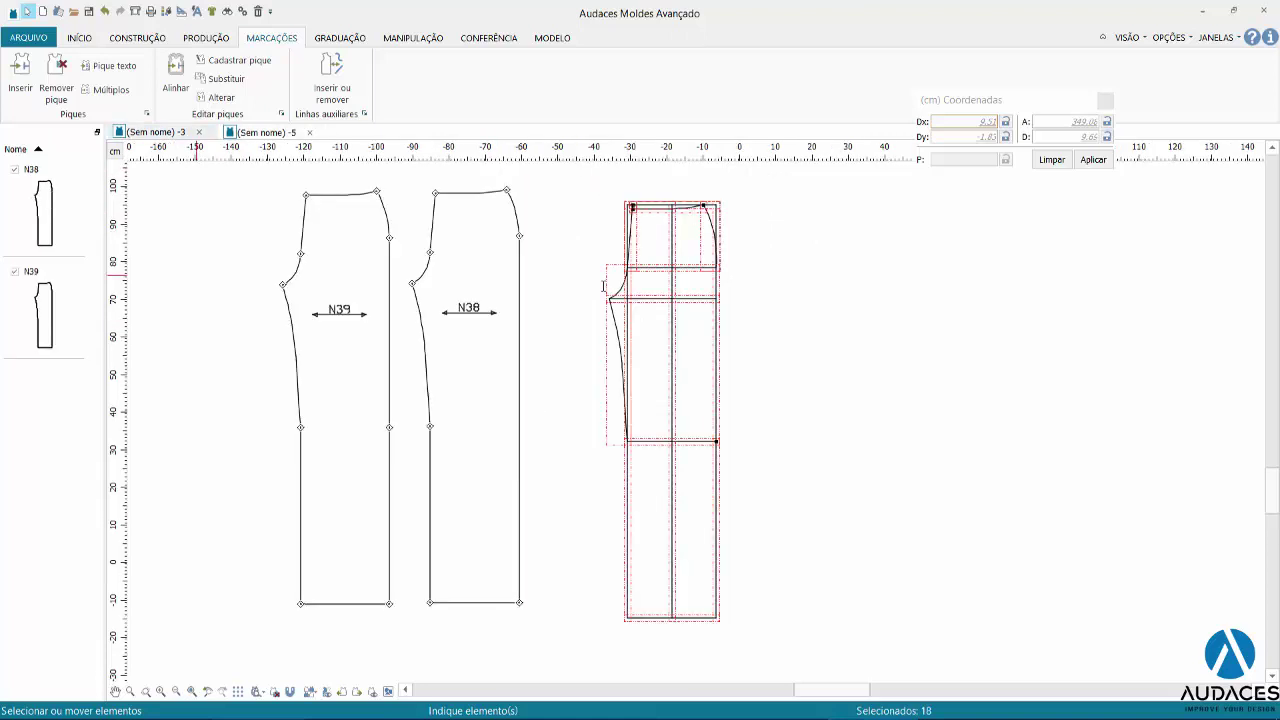
pyautogui.hotkey('ctrl', 'v')
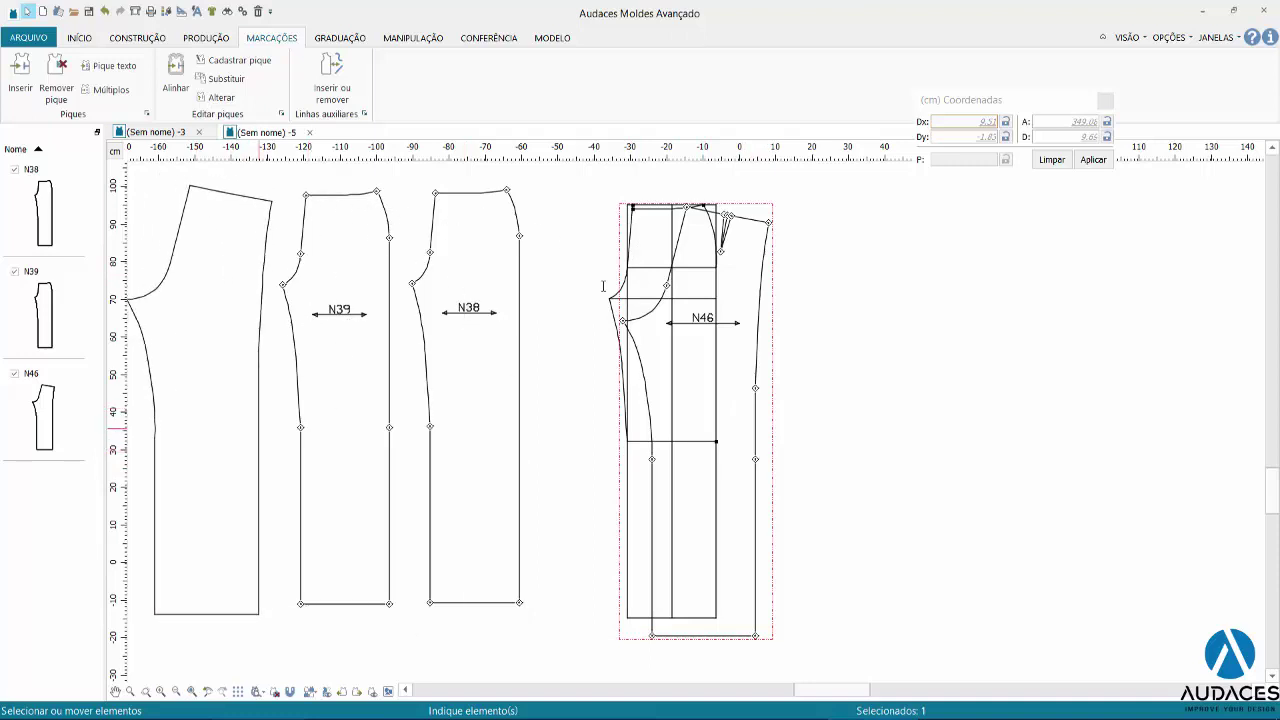
pyautogui.click(430, 427)
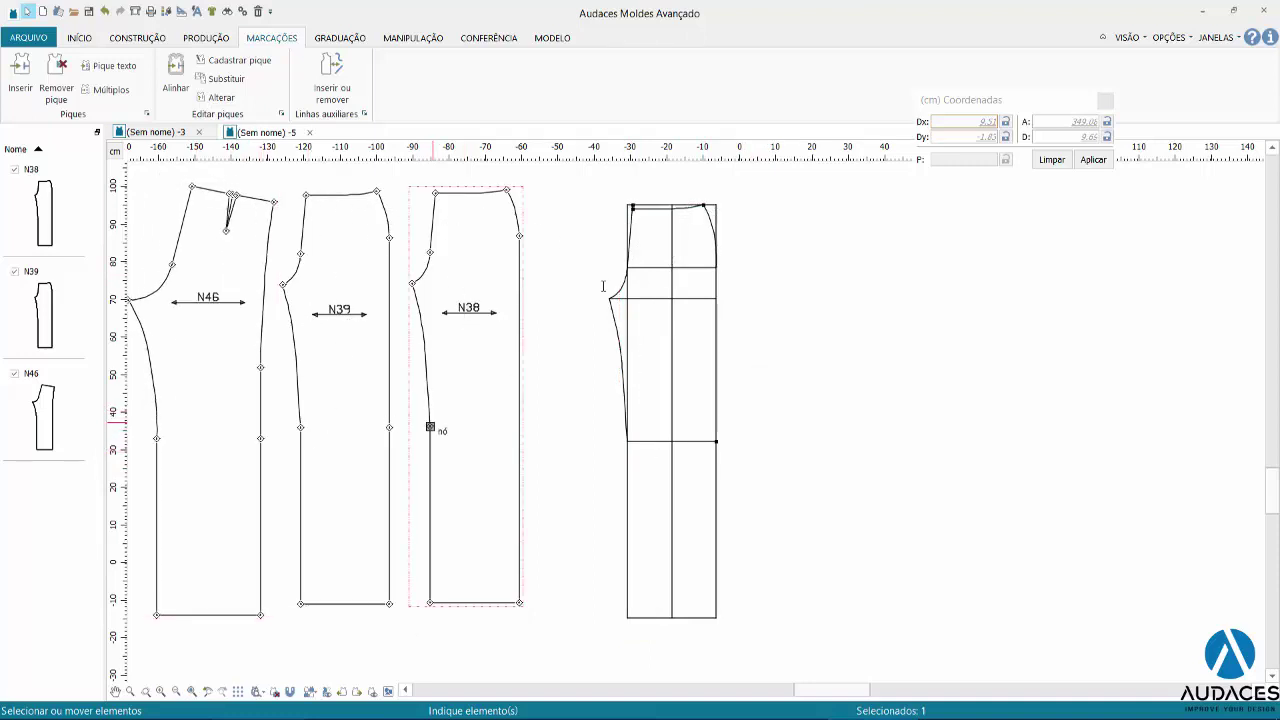
pyautogui.press('Delete')
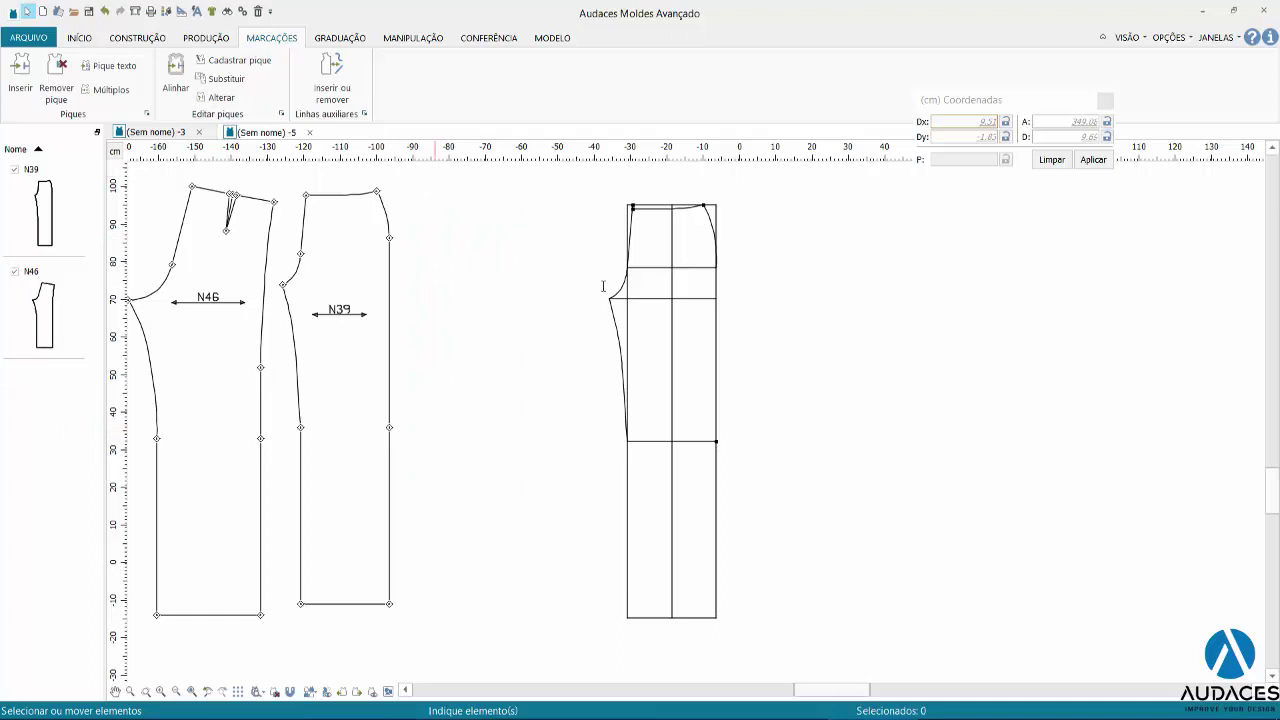
pyautogui.hscroll(-5, 603, 287)
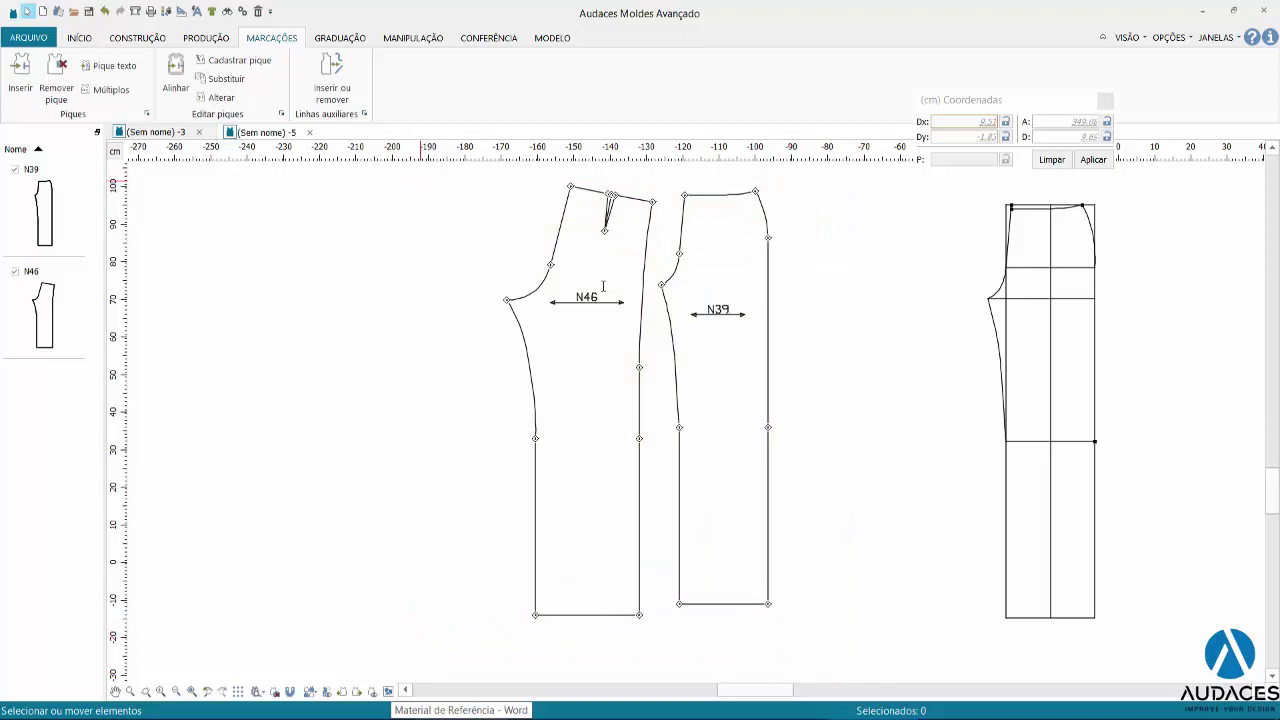
pyautogui.moveTo(421, 170); pyautogui.dragTo(858, 668)
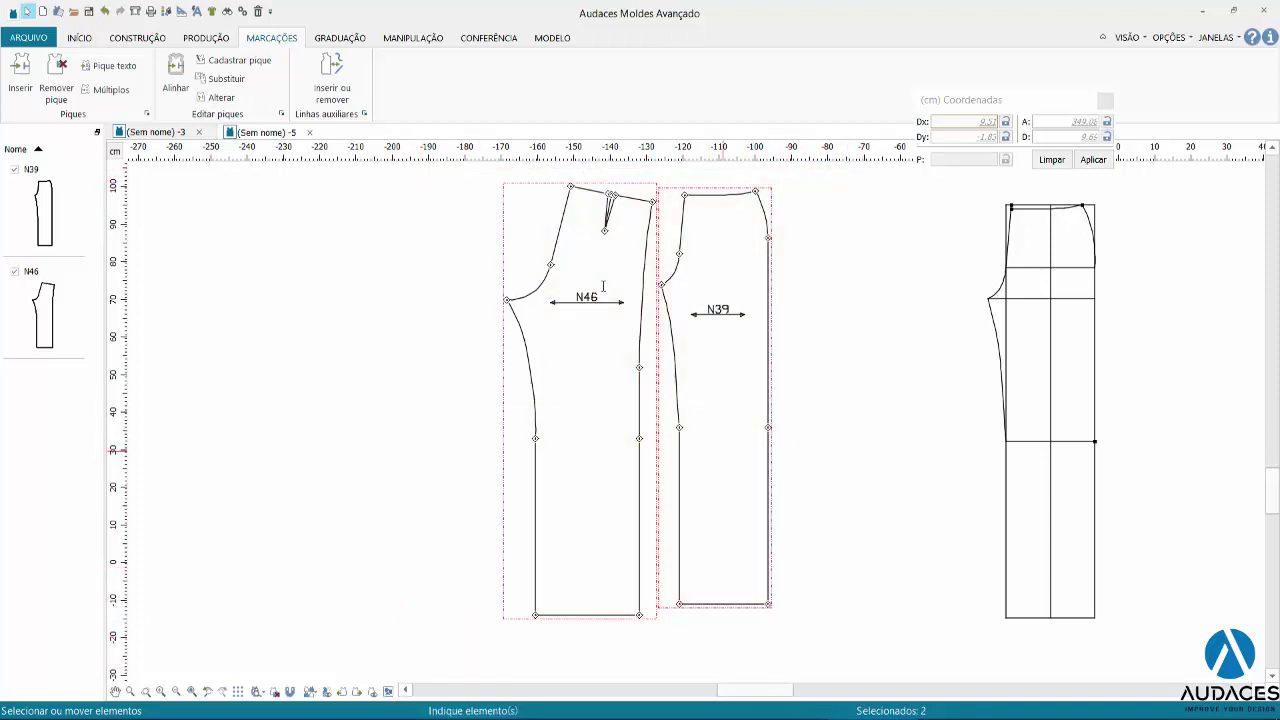
pyautogui.moveTo(686, 440); pyautogui.dragTo(560, 471)
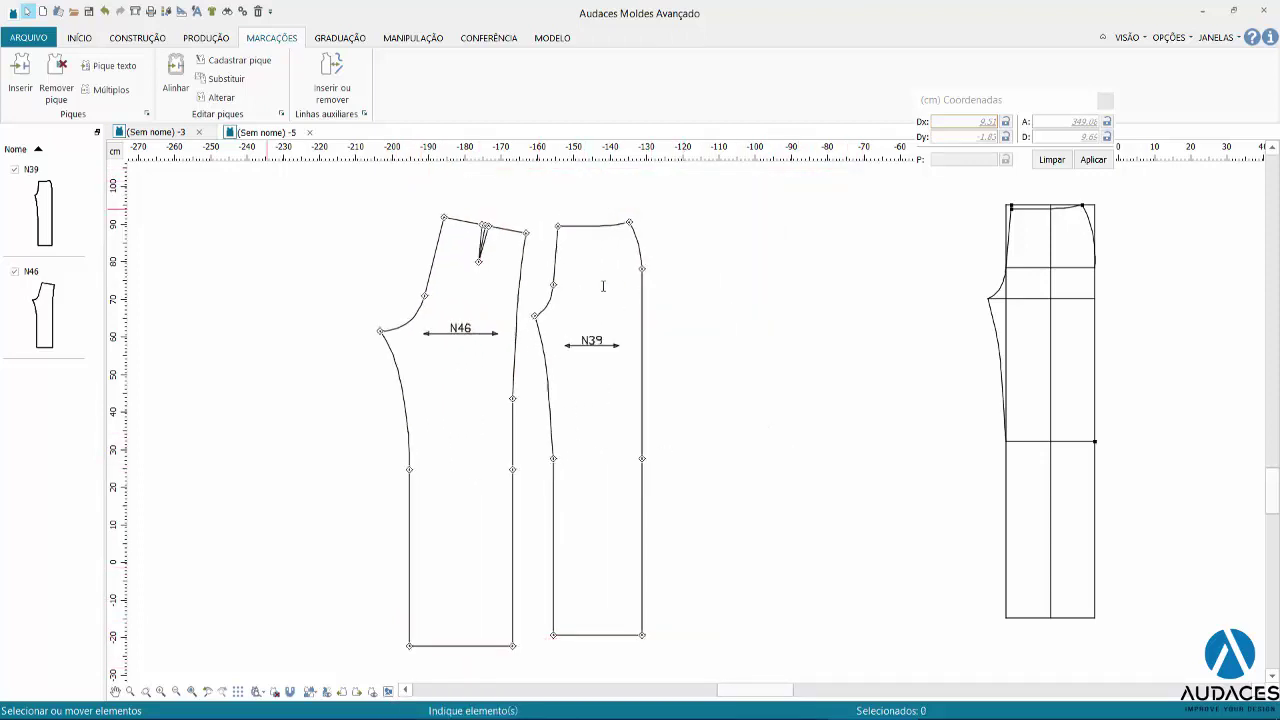
# Copy the N46 back draft over and place it beside the two pieces.
pyautogui.hotkey('ctrl', 'Tab')
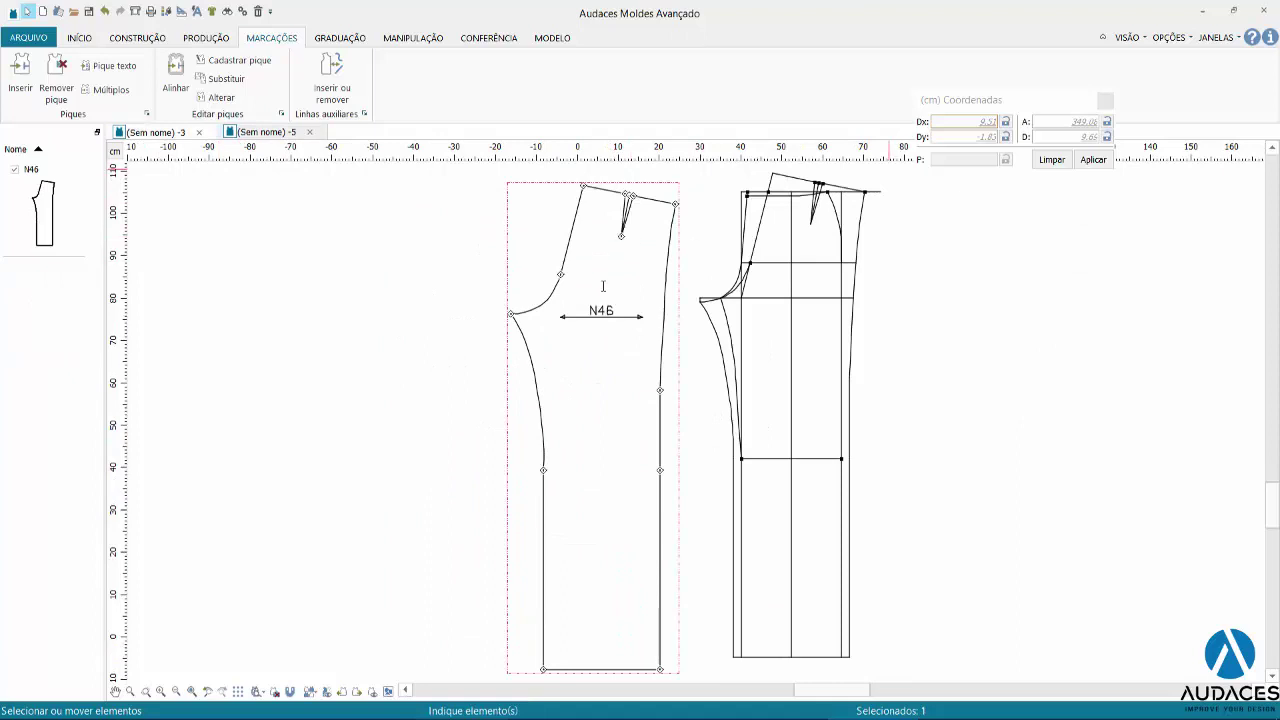
pyautogui.moveTo(902, 168); pyautogui.dragTo(684, 684)
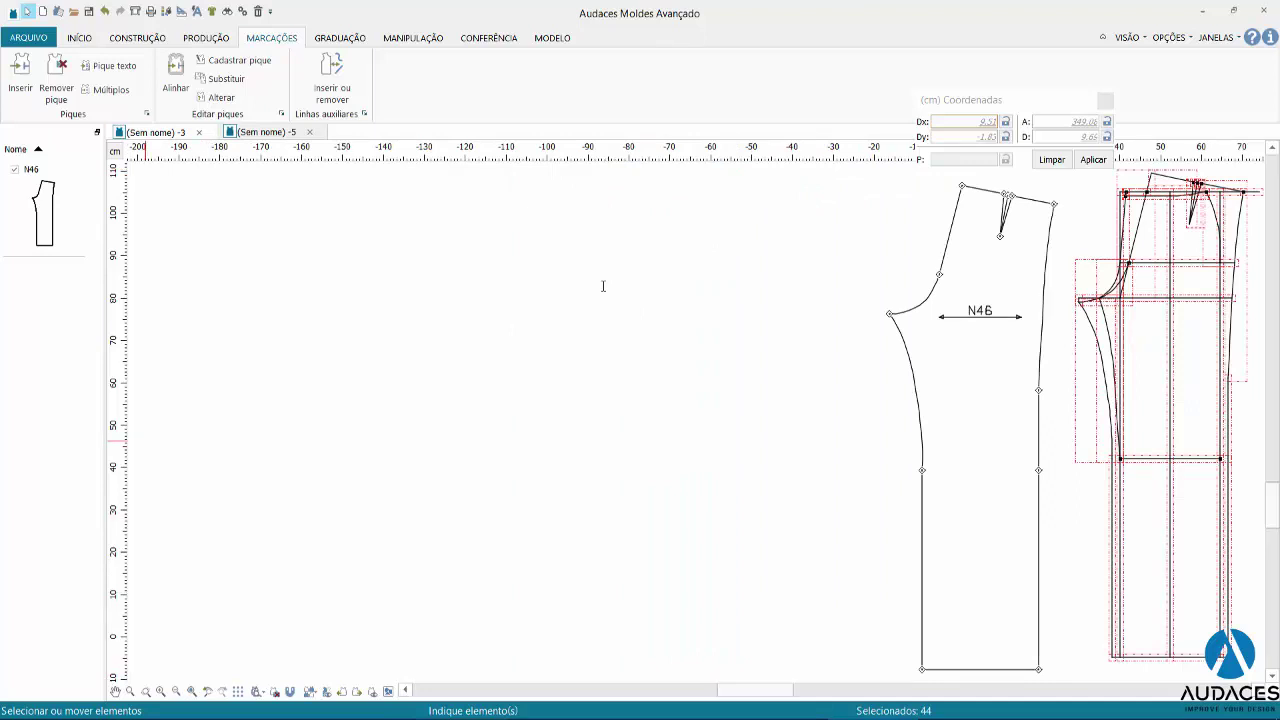
pyautogui.rightClick(603, 286)
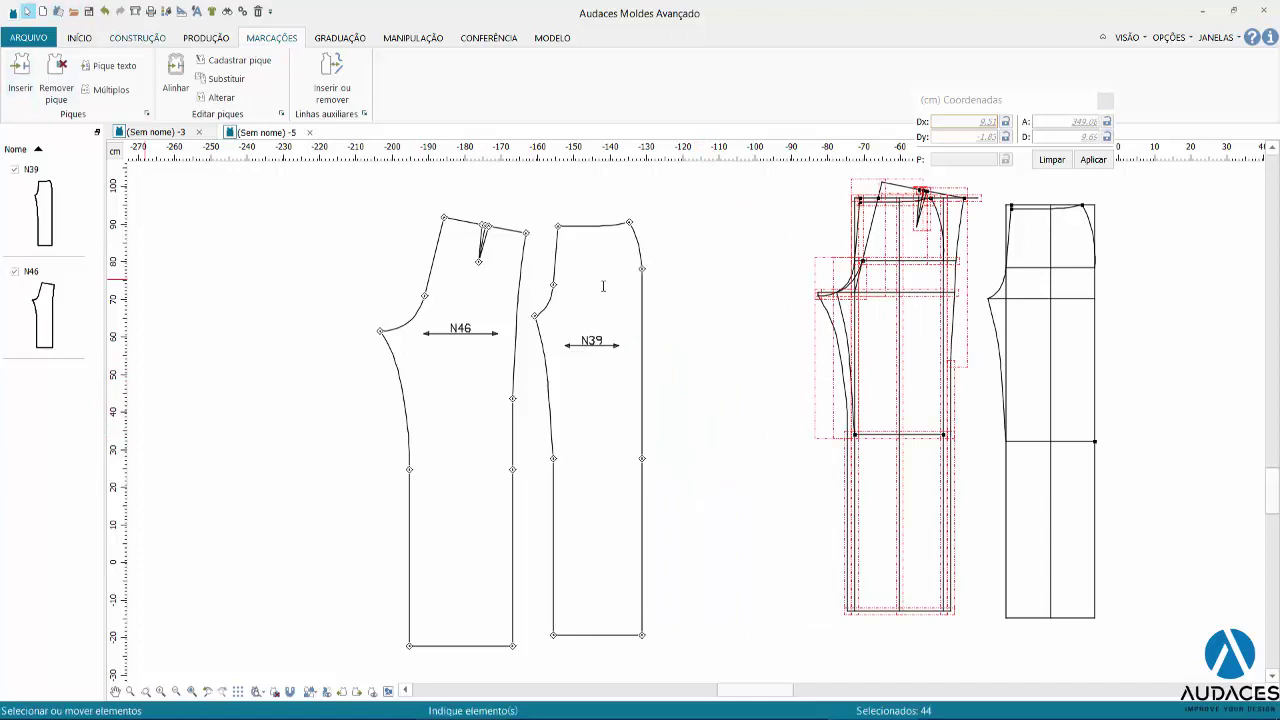
pyautogui.click(206, 37)
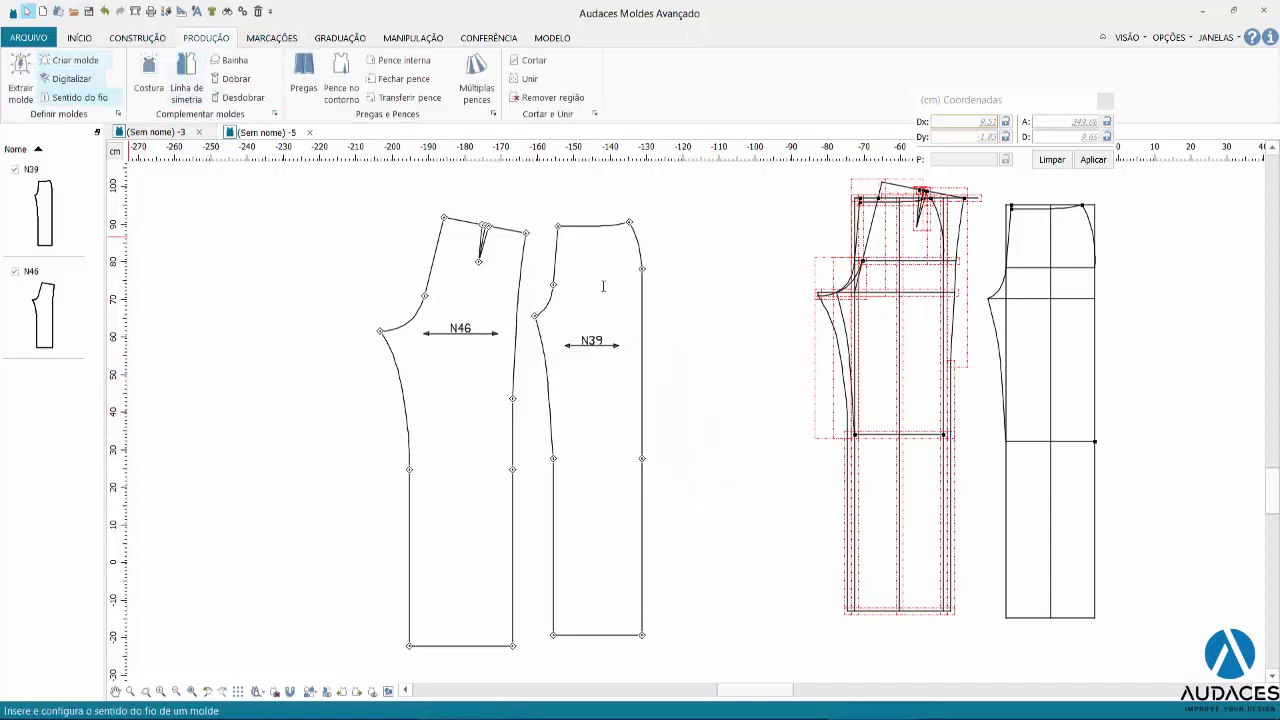
# Give N46 and N39 grain lines from each piece's bottom-left to bottom-right node.
pyautogui.click(80, 97)
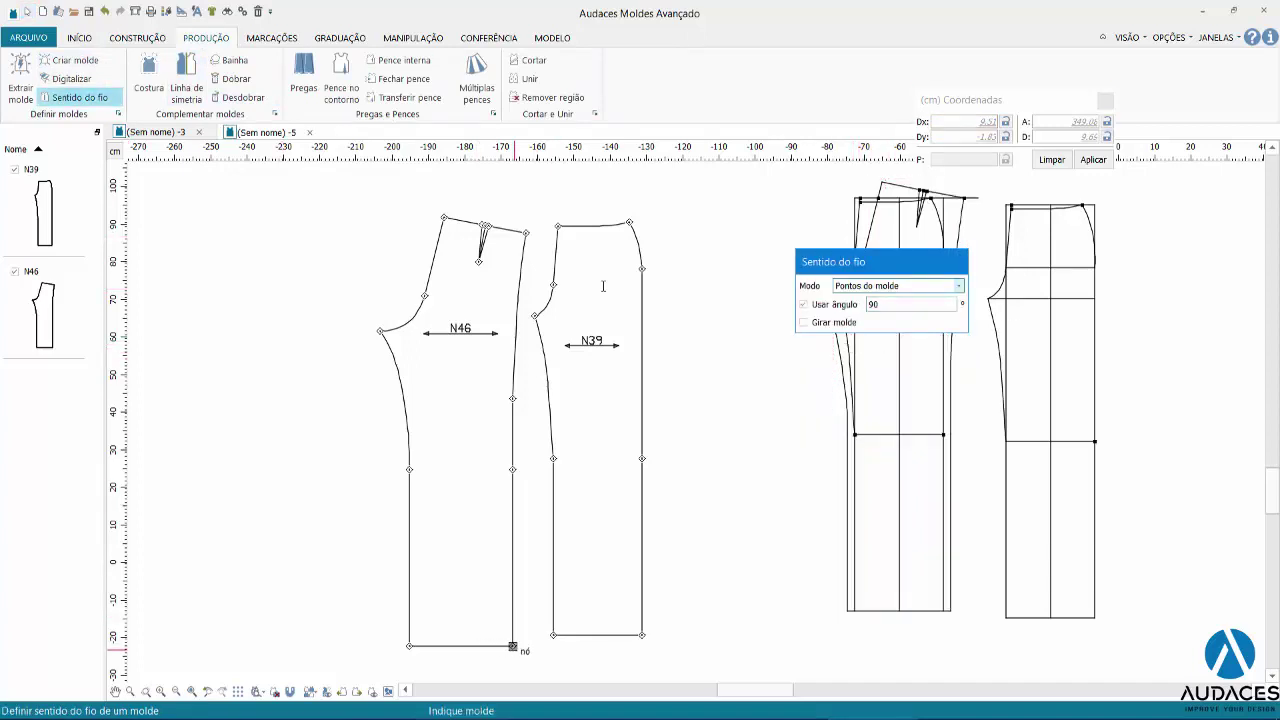
pyautogui.click(512, 646)
pyautogui.click(409, 646)
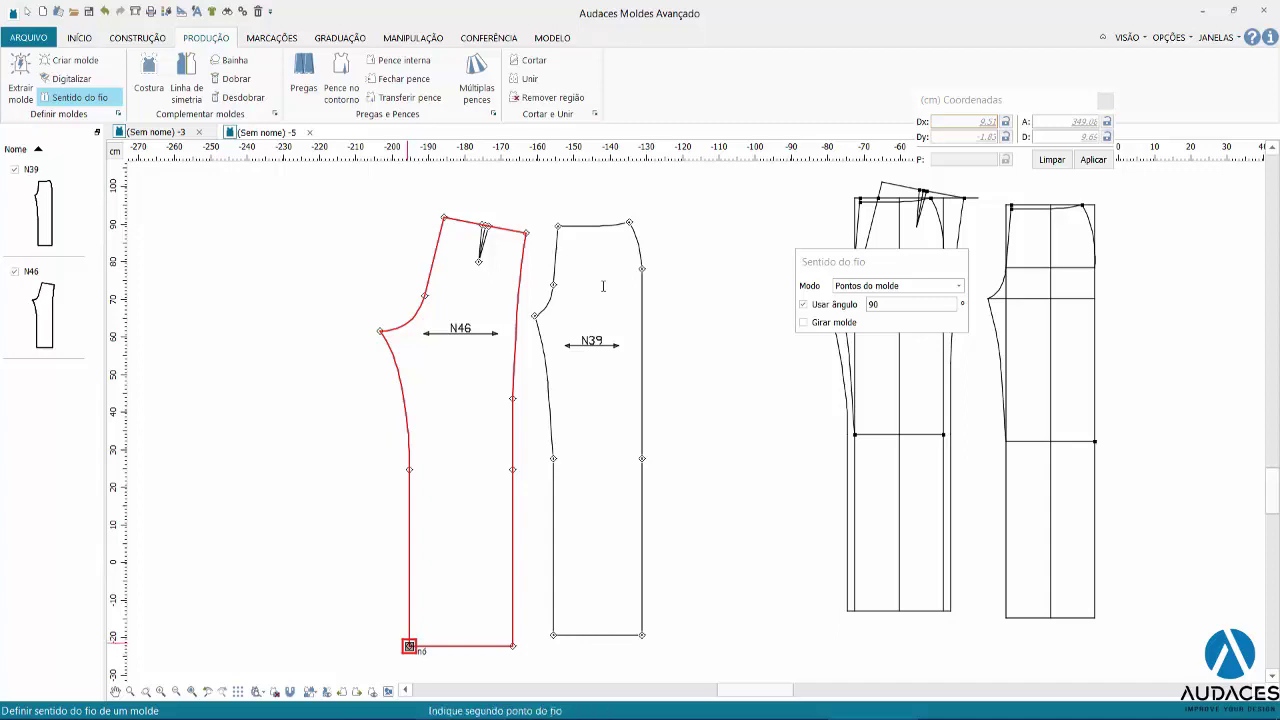
pyautogui.click(512, 646)
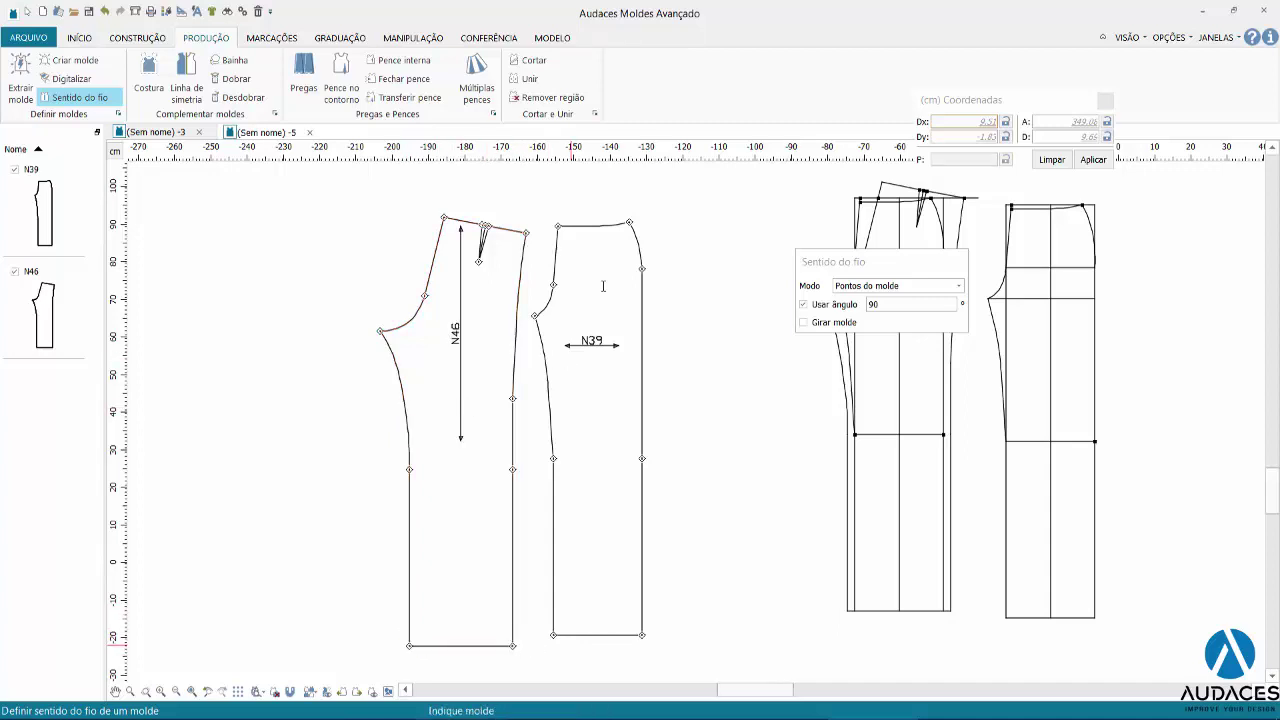
pyautogui.click(553, 635)
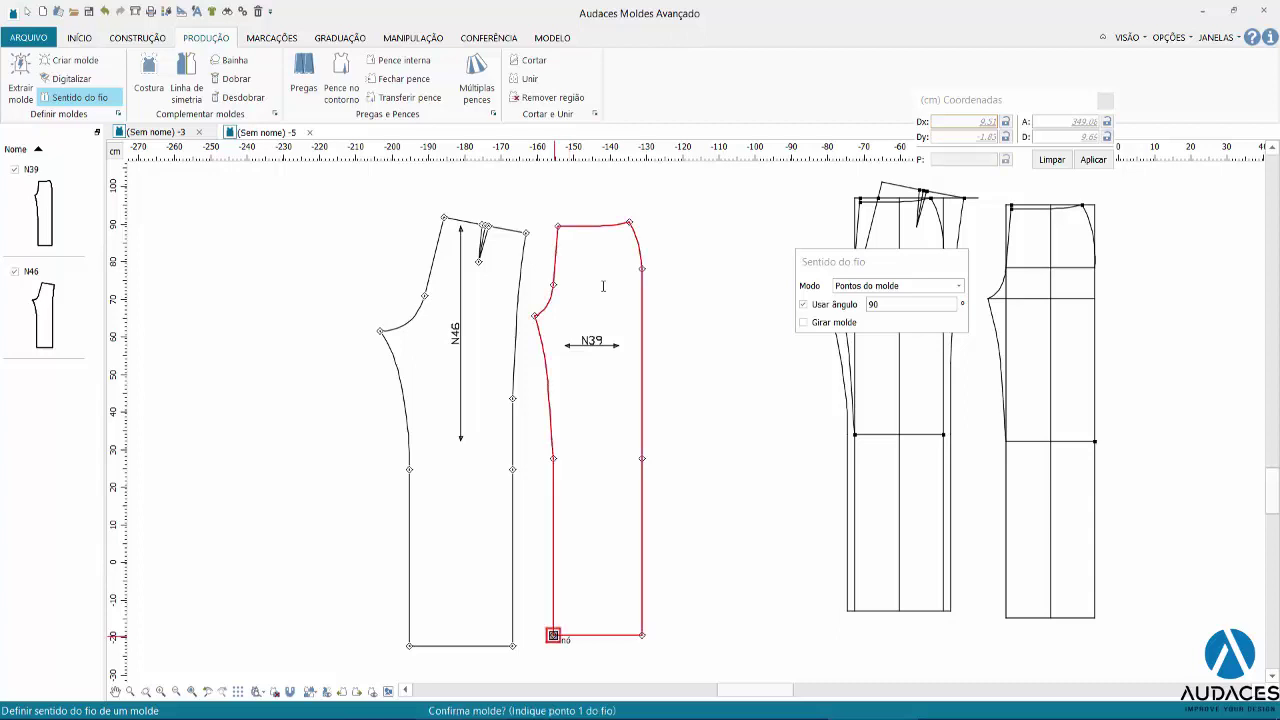
pyautogui.click(642, 635)
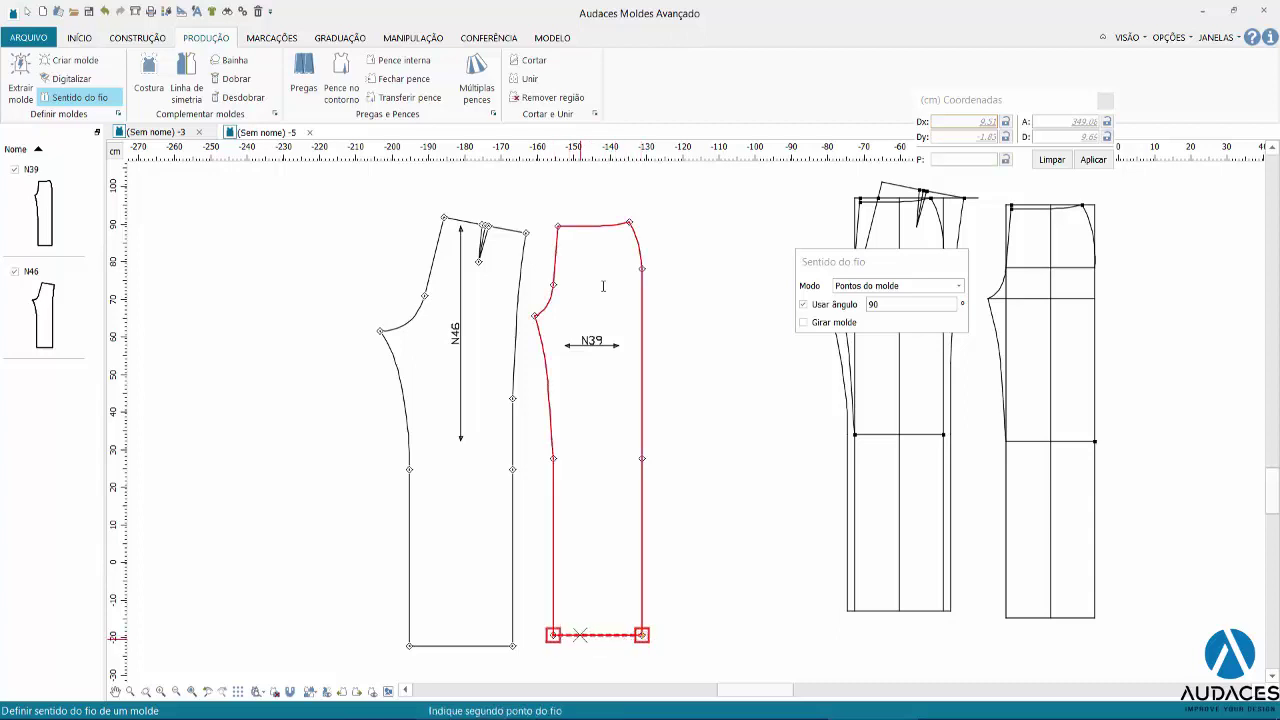
pyautogui.click(553, 635)
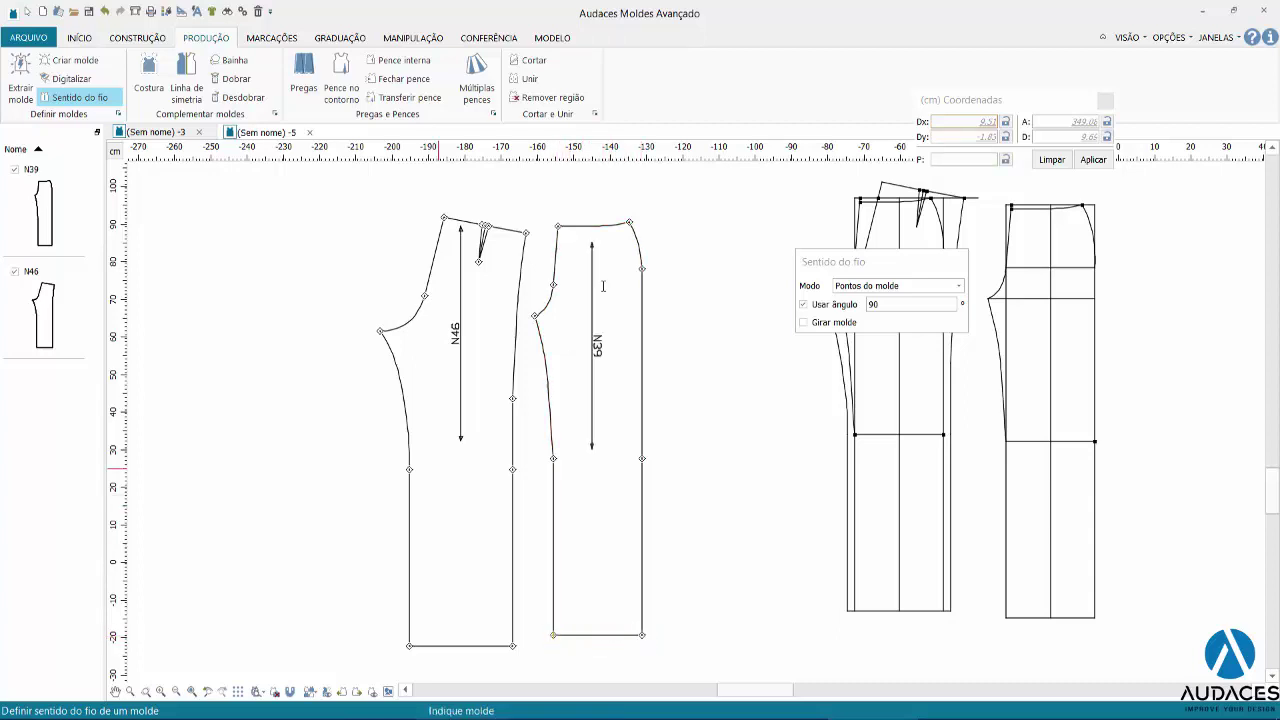